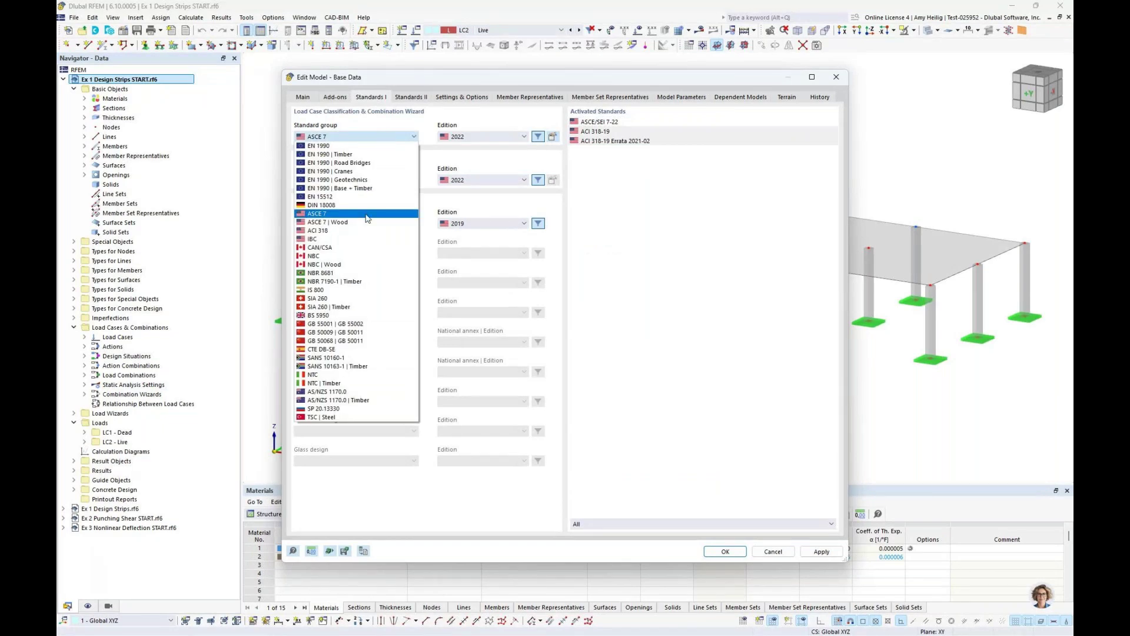
# - Review the load combination and concrete design standards in the model's base data and close it without saving changes
pyautogui.click(478, 156)
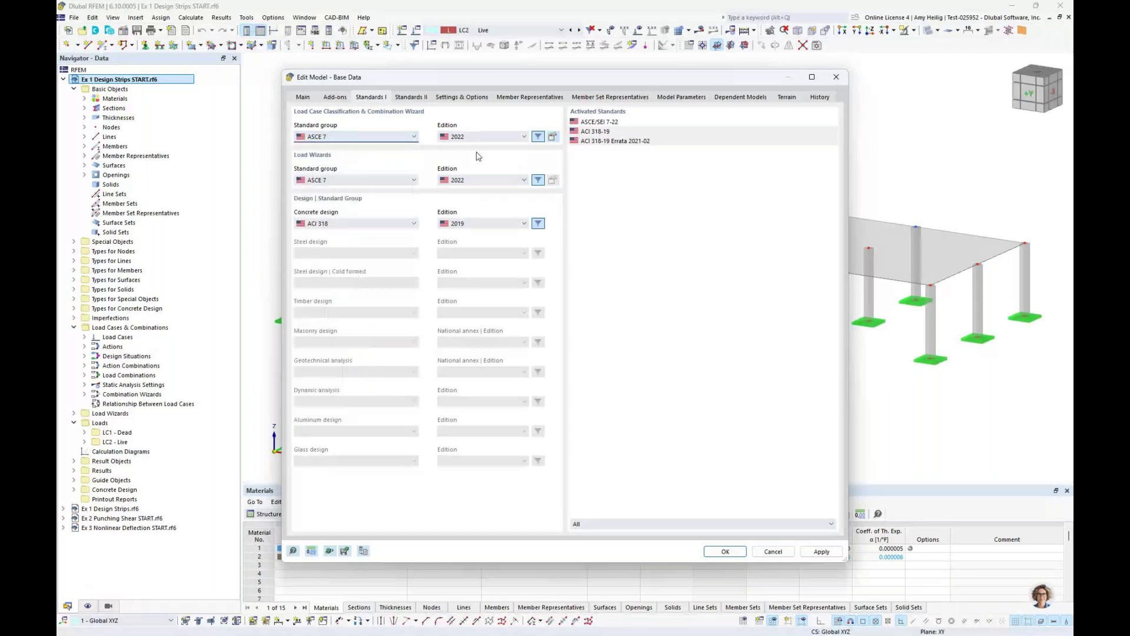
pyautogui.click(341, 224)
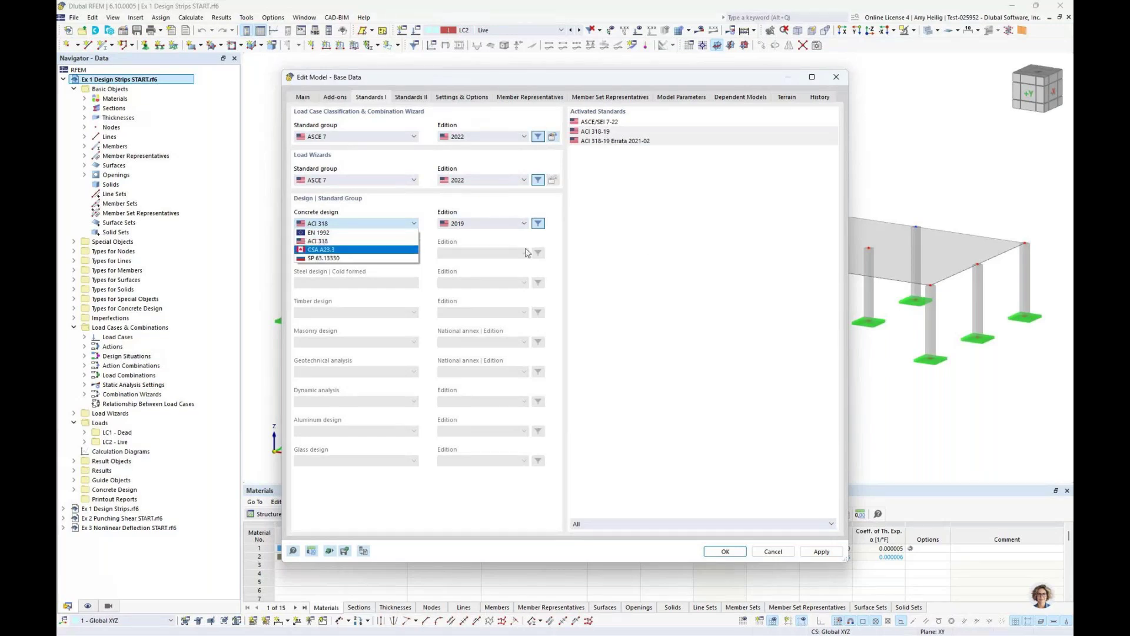
pyautogui.click(647, 260)
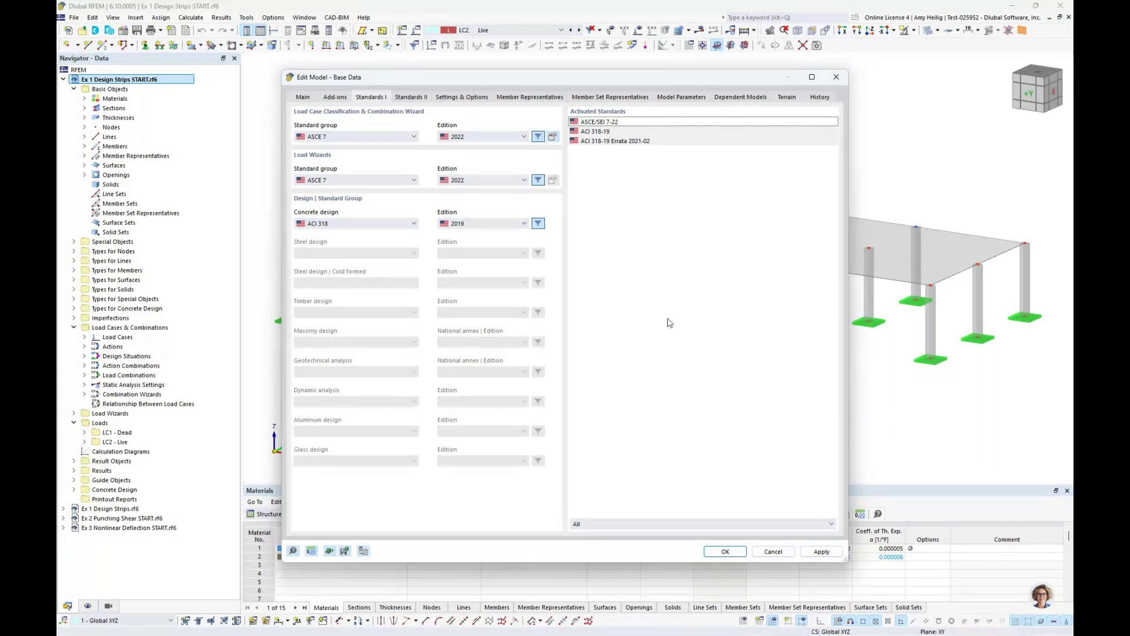
pyautogui.click(771, 551)
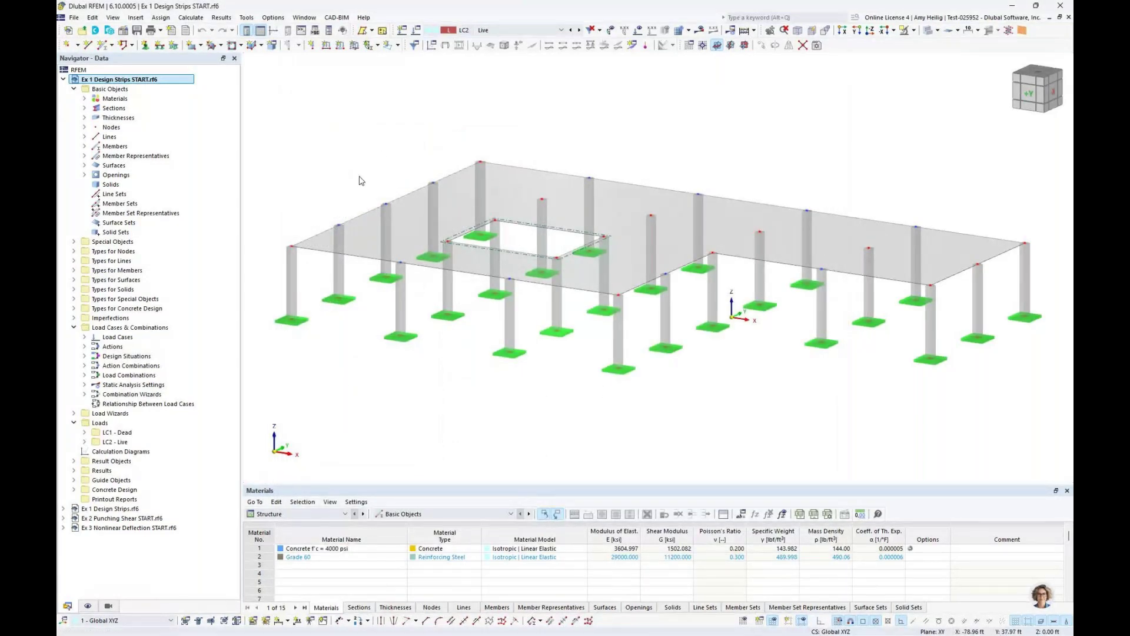
# - Highlight the objects using the Concrete f'c = 4000 psi material, examine the slab surface, and clear the selection
pyautogui.click(84, 99)
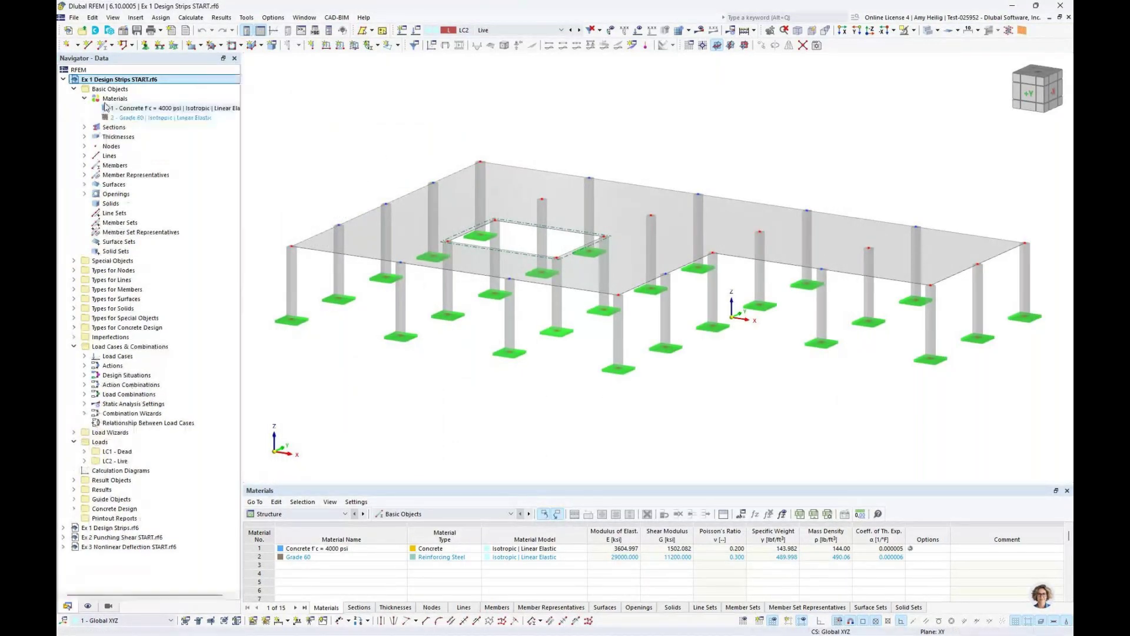
pyautogui.click(120, 108)
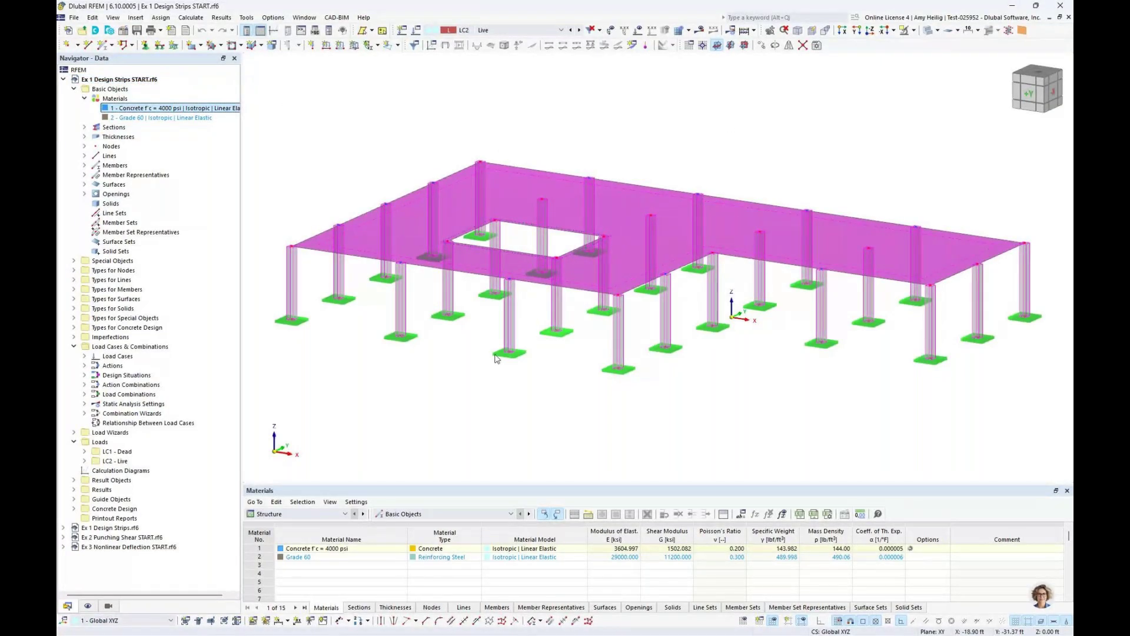
pyautogui.click(606, 134)
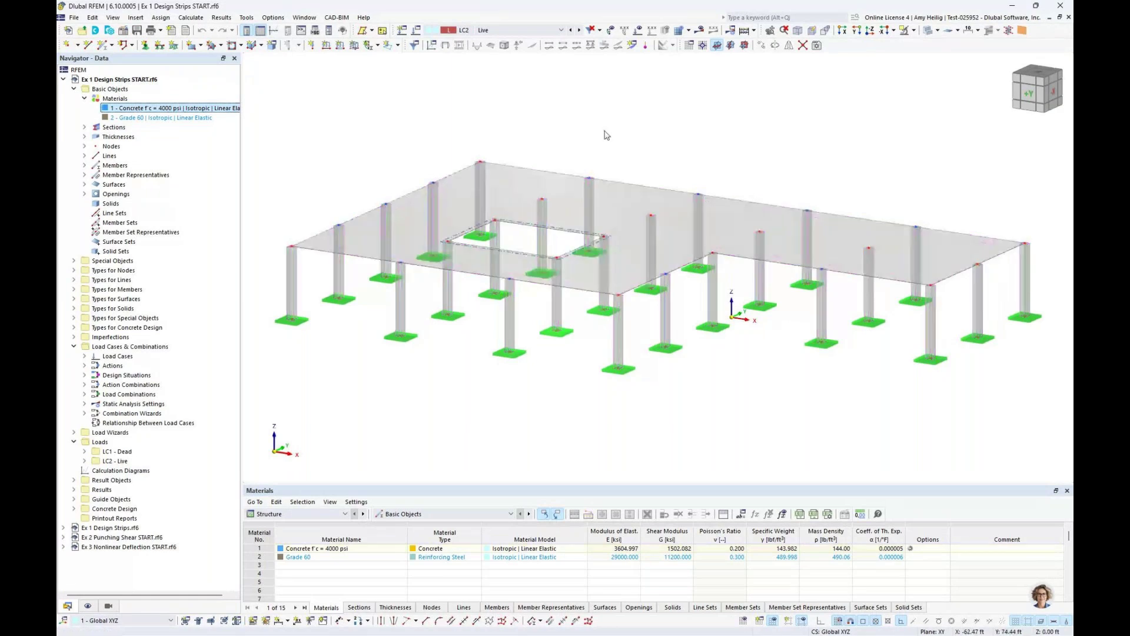
pyautogui.click(523, 179)
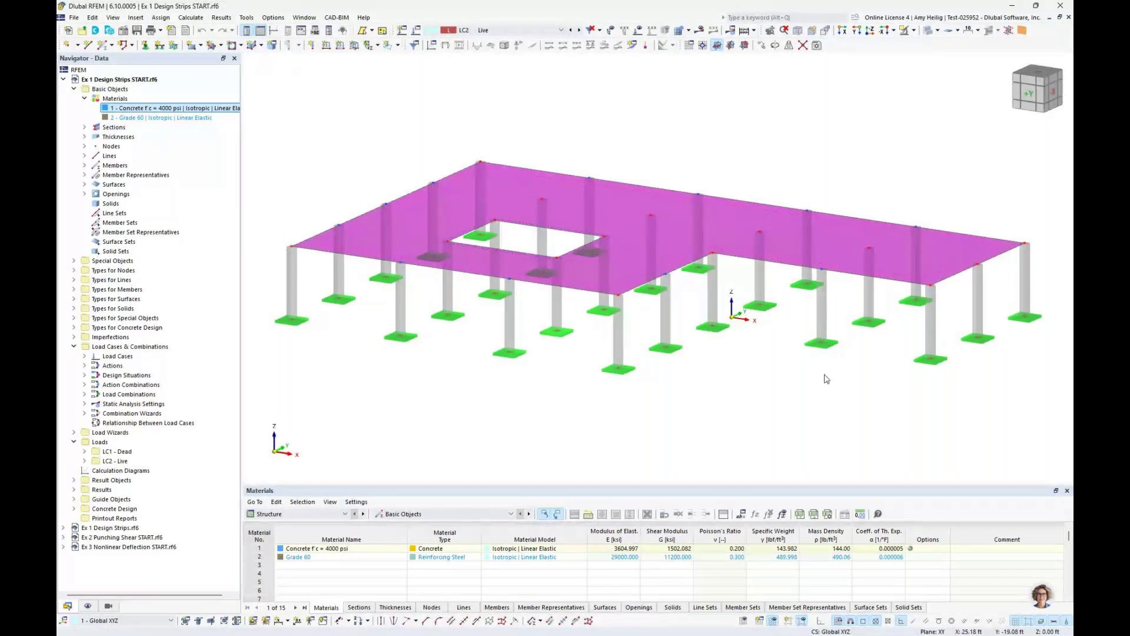
pyautogui.click(806, 392)
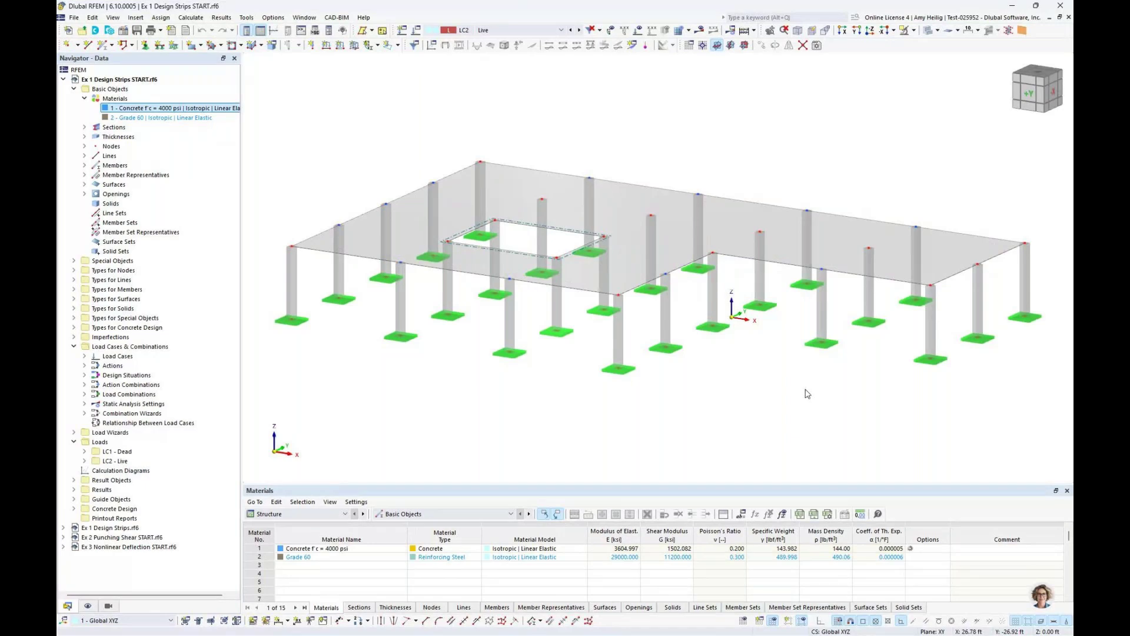
# - Highlight the surface that uses the uniform slab thickness and collapse the thickness and material lists
pyautogui.click(85, 137)
pyautogui.click(141, 146)
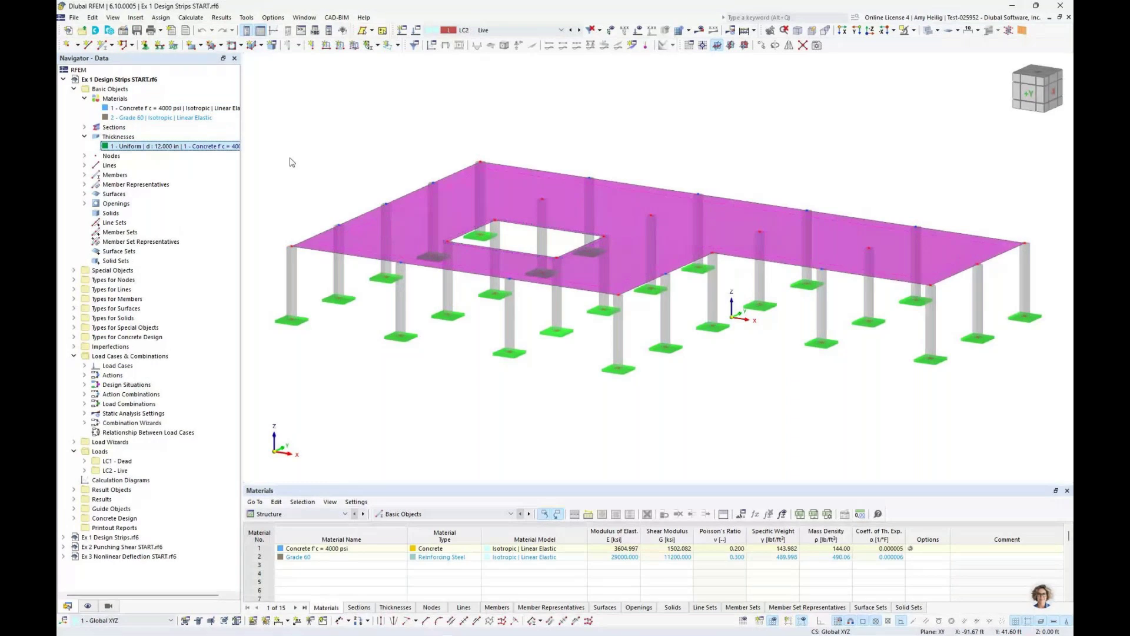
pyautogui.click(84, 137)
pyautogui.click(84, 98)
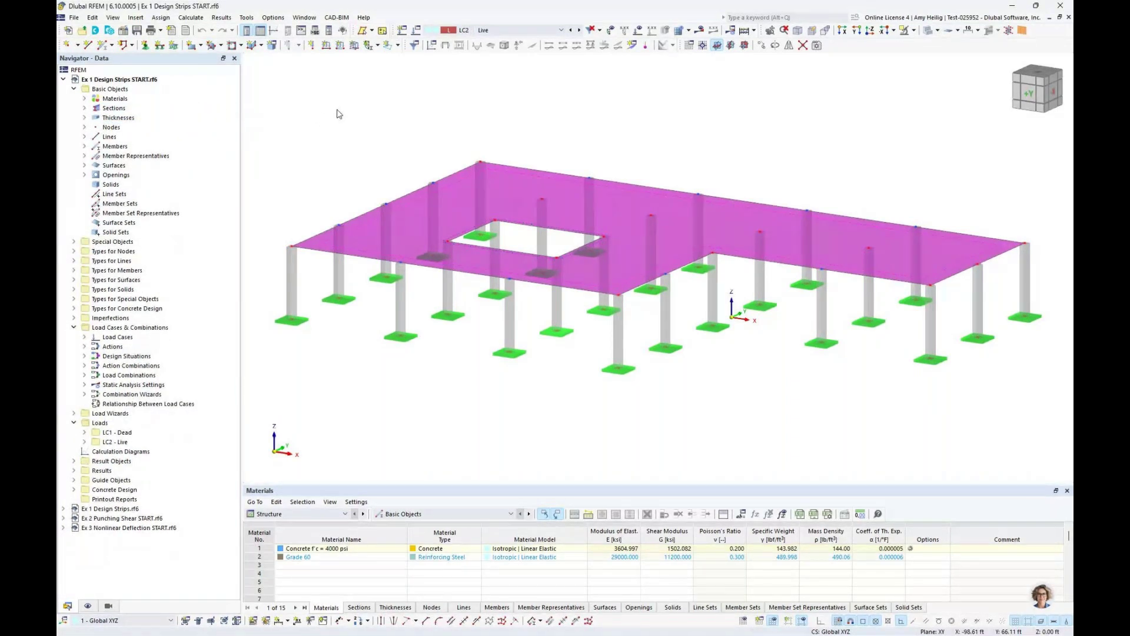
# - Switch to load case LC1 Dead and display its loads on the slab
pyautogui.click(505, 32)
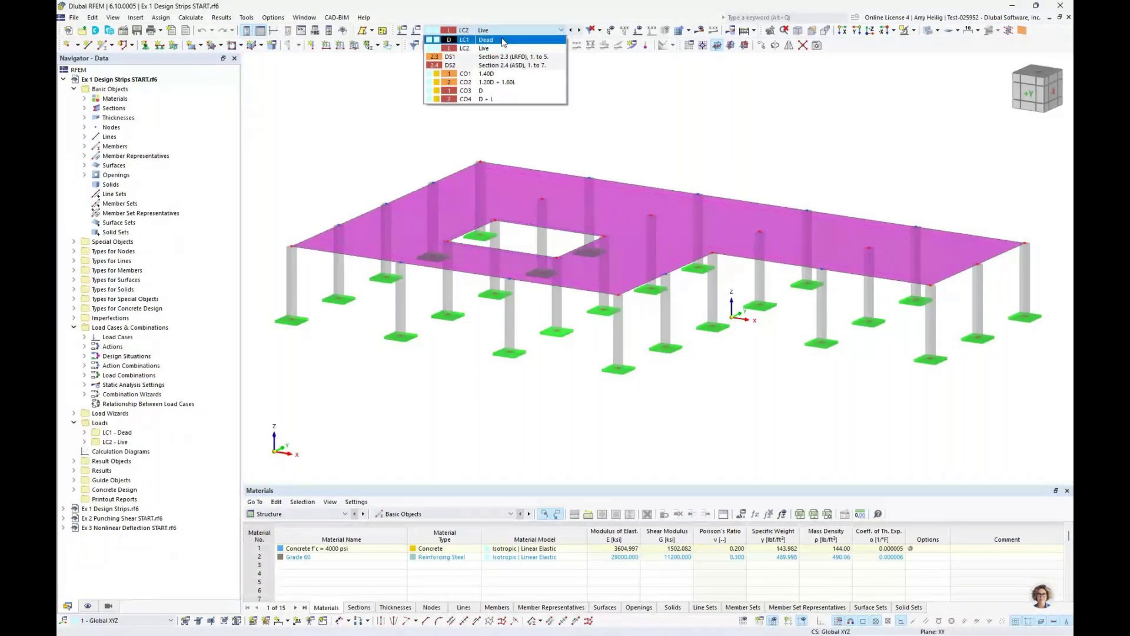
pyautogui.click(504, 40)
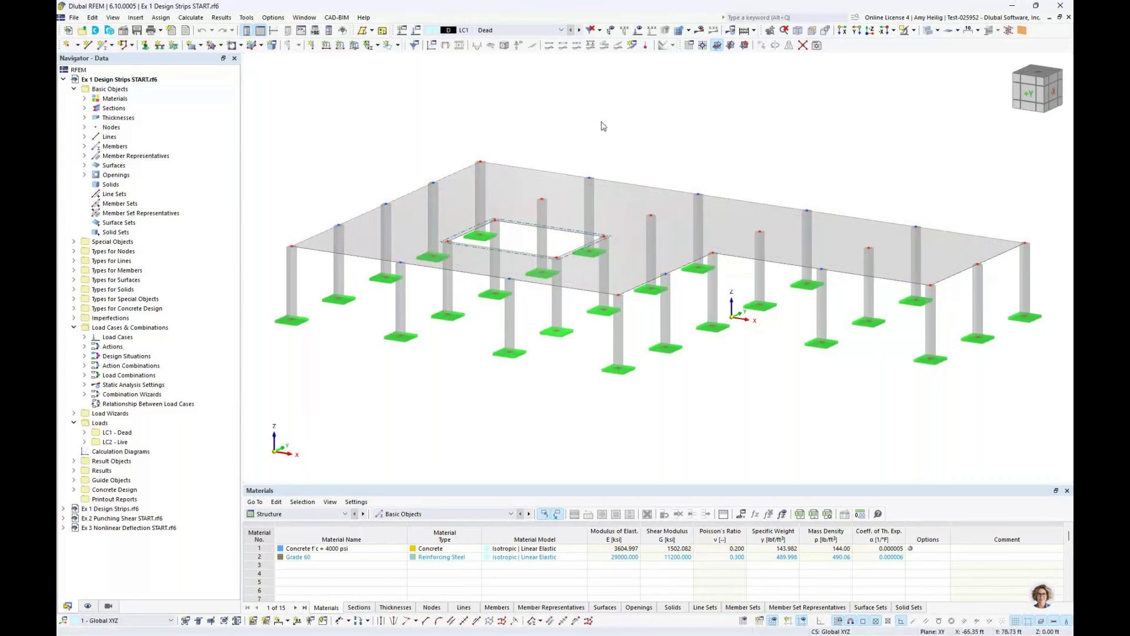
pyautogui.click(638, 30)
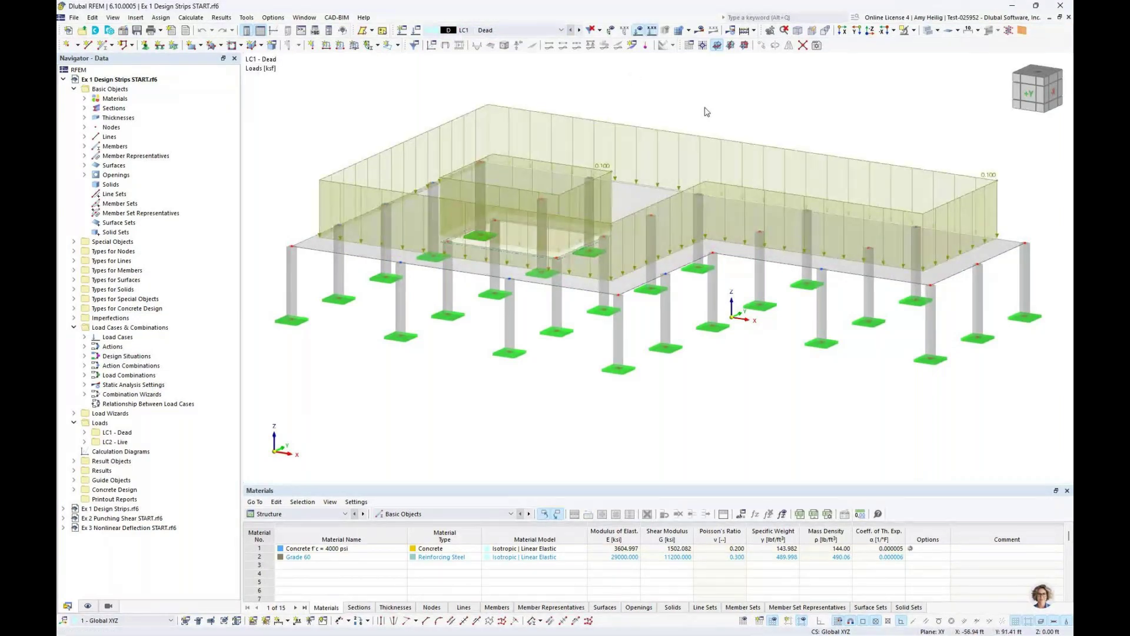
pyautogui.moveTo(706, 112)
pyautogui.keyDown('ctrl'); pyautogui.mouseDown(button='middle')
pyautogui.moveTo(686, 108)
pyautogui.moveTo(673, 184)
pyautogui.moveTo(691, 109)
pyautogui.mouseUp(button='middle'); pyautogui.keyUp('ctrl')
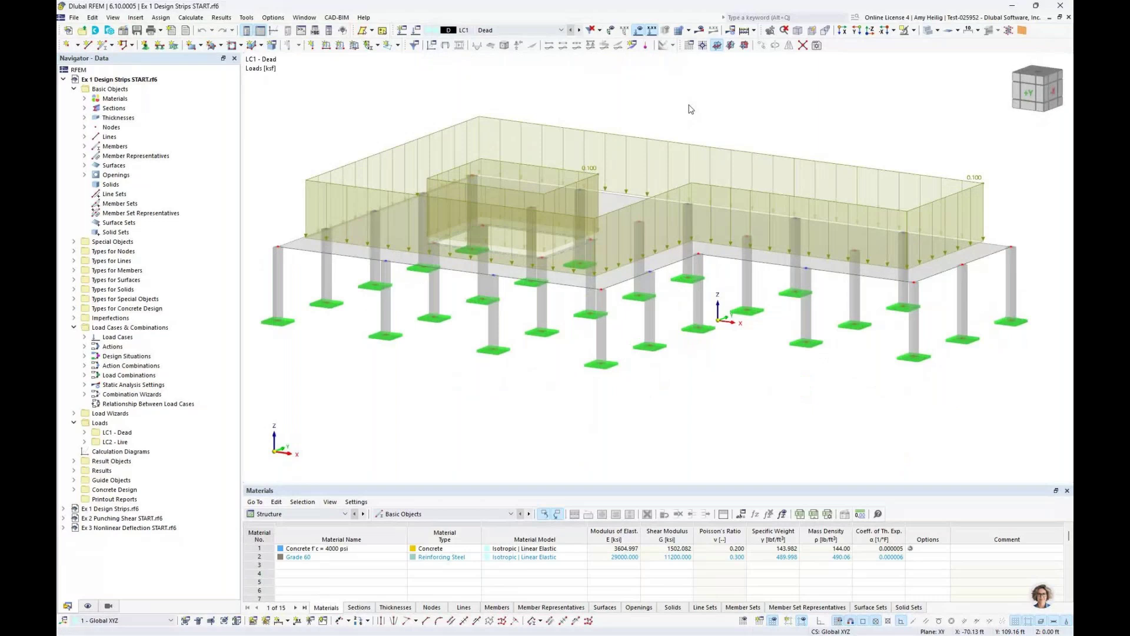
# - Show the LC2 Live loads on the slab and check the available free load types
pyautogui.click(579, 31)
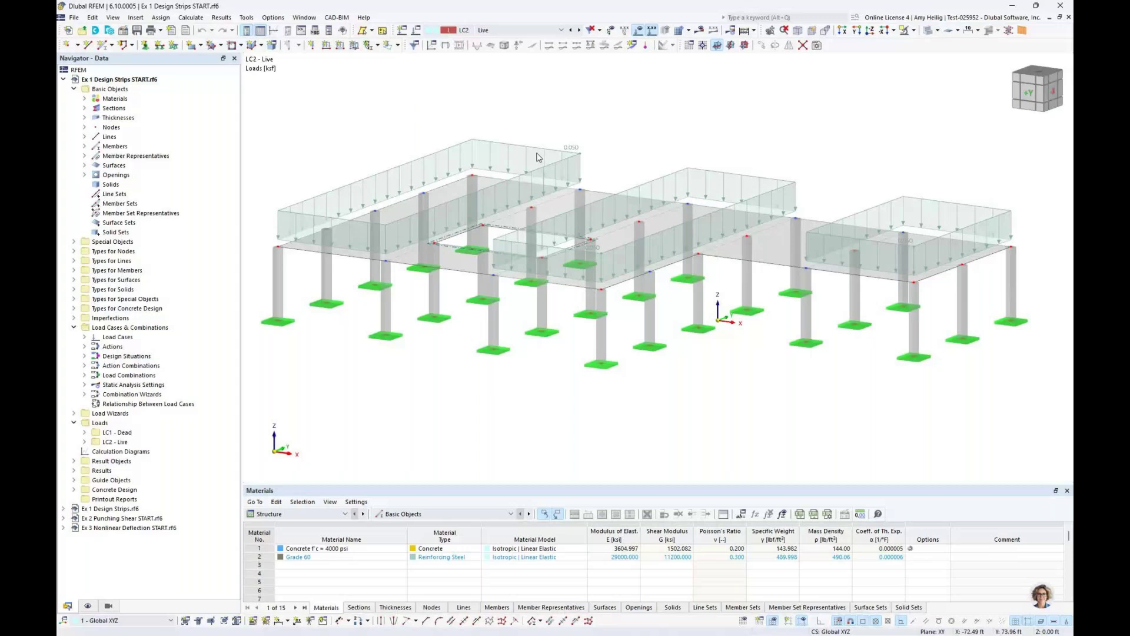
pyautogui.click(398, 45)
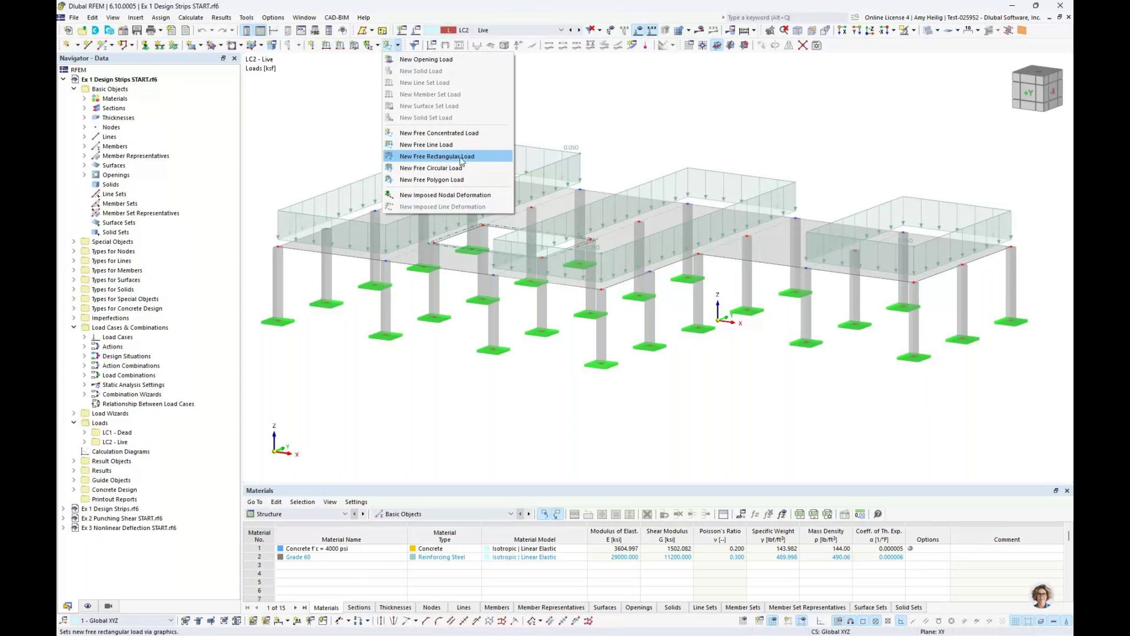
pyautogui.press('Escape')
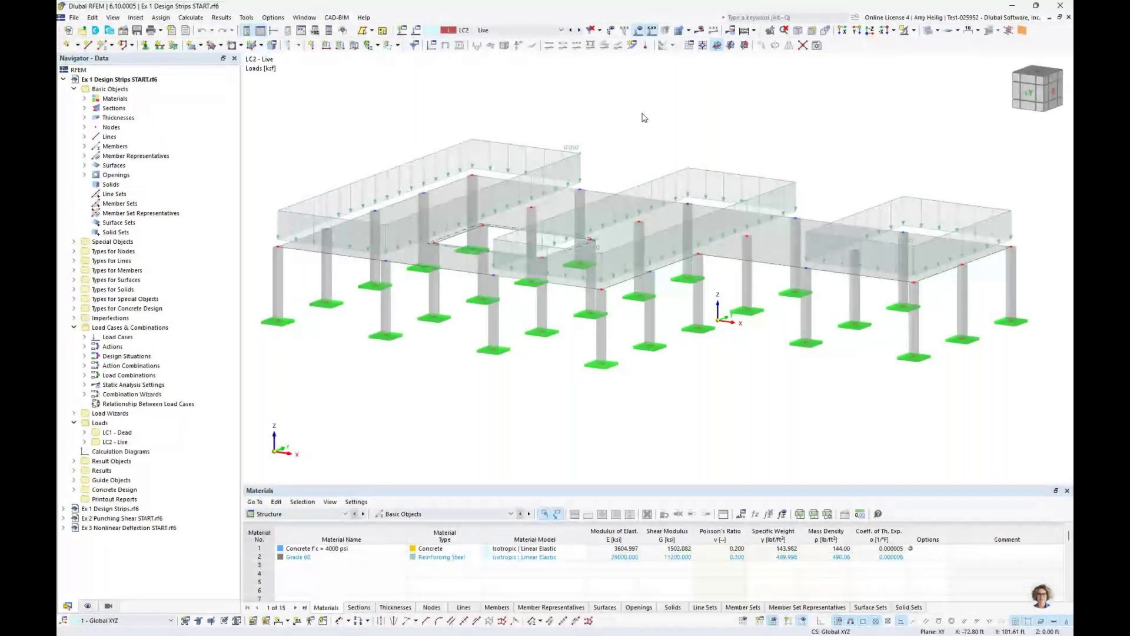
# - Review the base settings for load cases and combinations, including the combination wizard, and show the settings of LC1 Dead
pyautogui.click(416, 32)
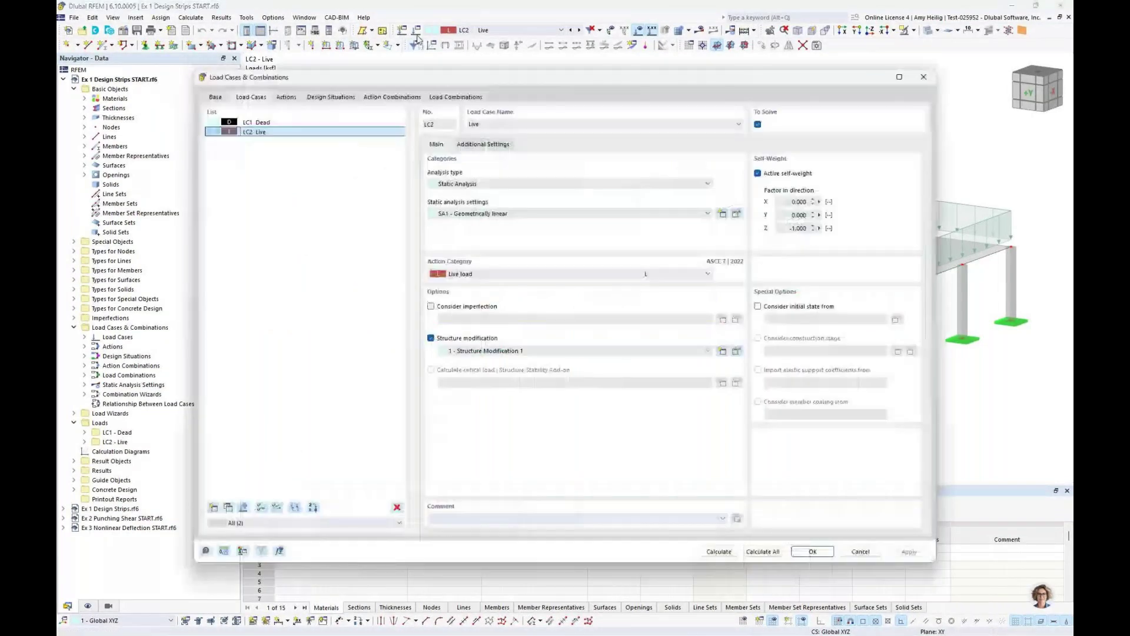
pyautogui.click(216, 96)
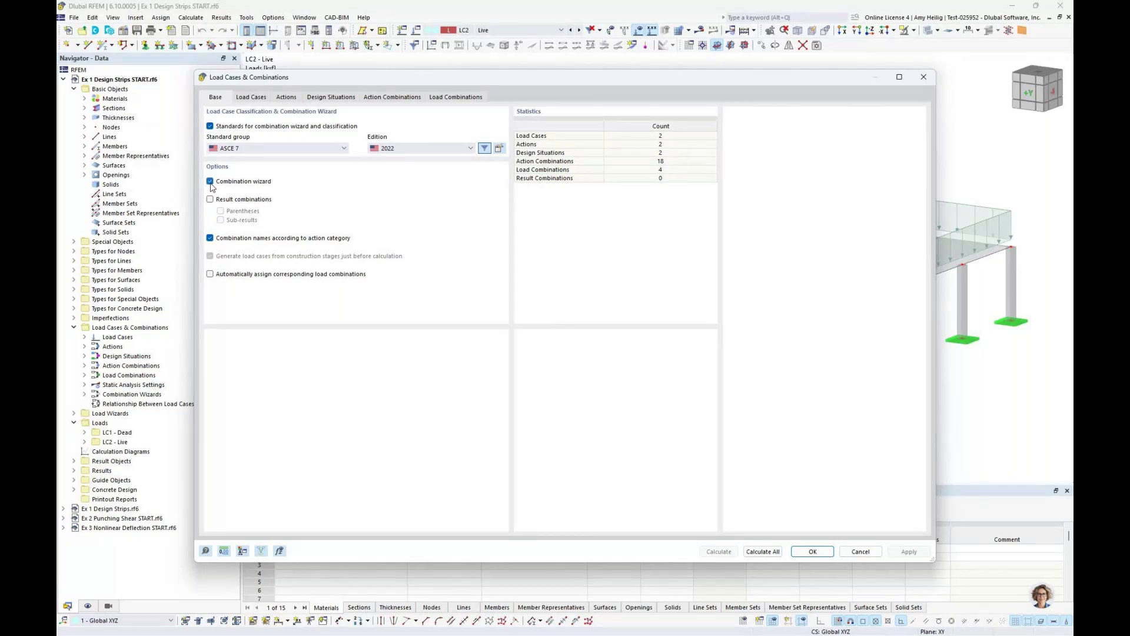
pyautogui.click(262, 101)
pyautogui.click(266, 123)
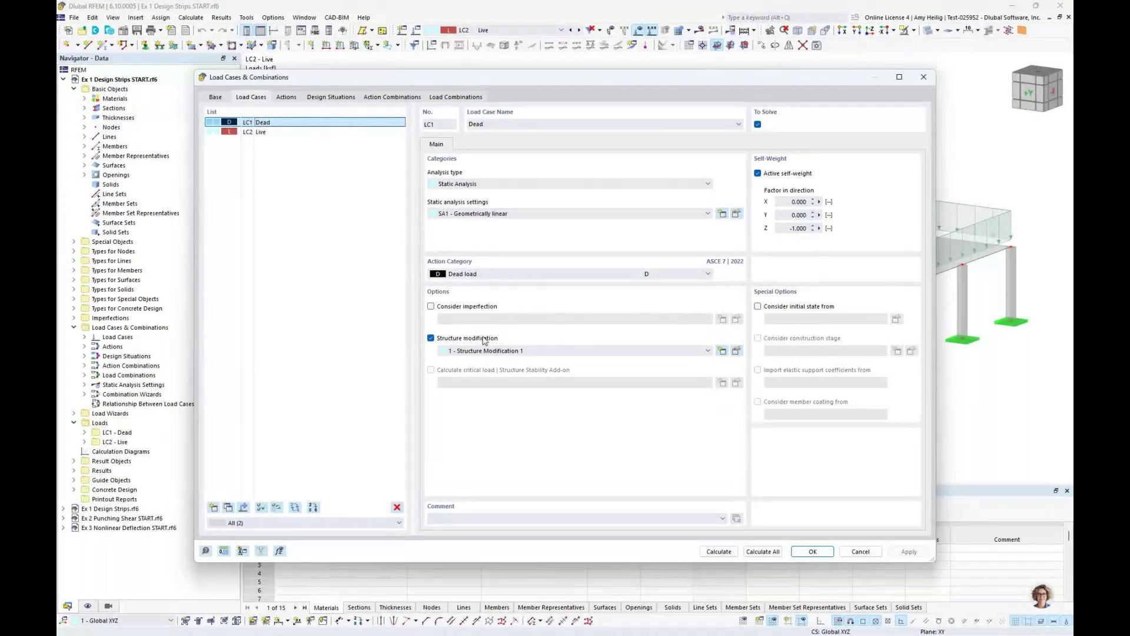
# - Inspect the member stiffness modification for columns in LC1's structure modification, including the available modification types, without changing it
pyautogui.click(736, 351)
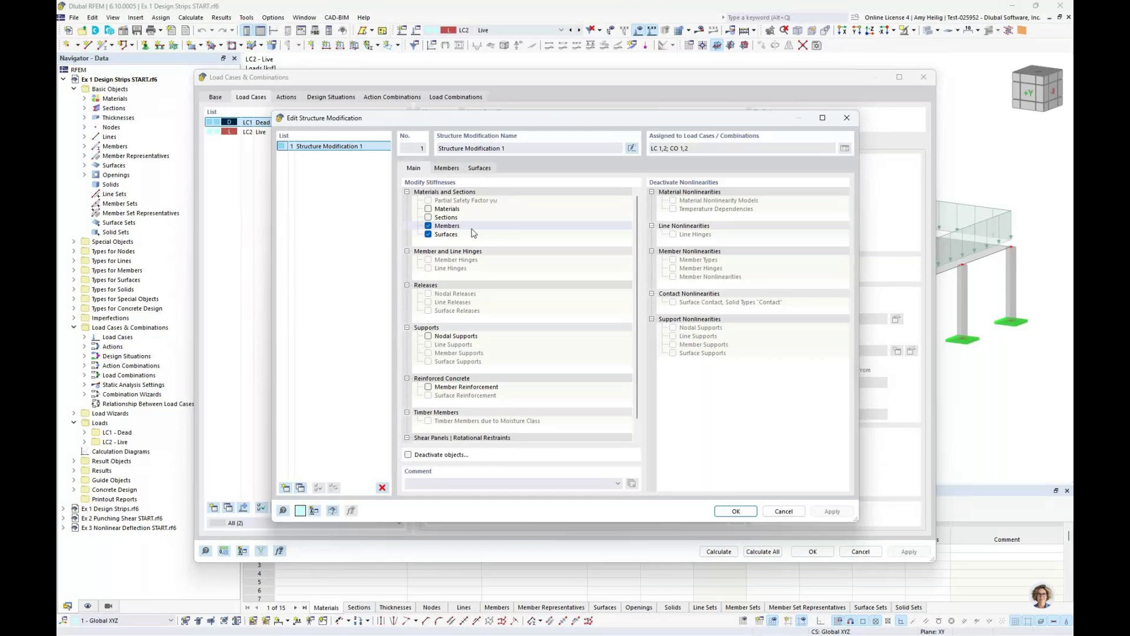
pyautogui.click(446, 168)
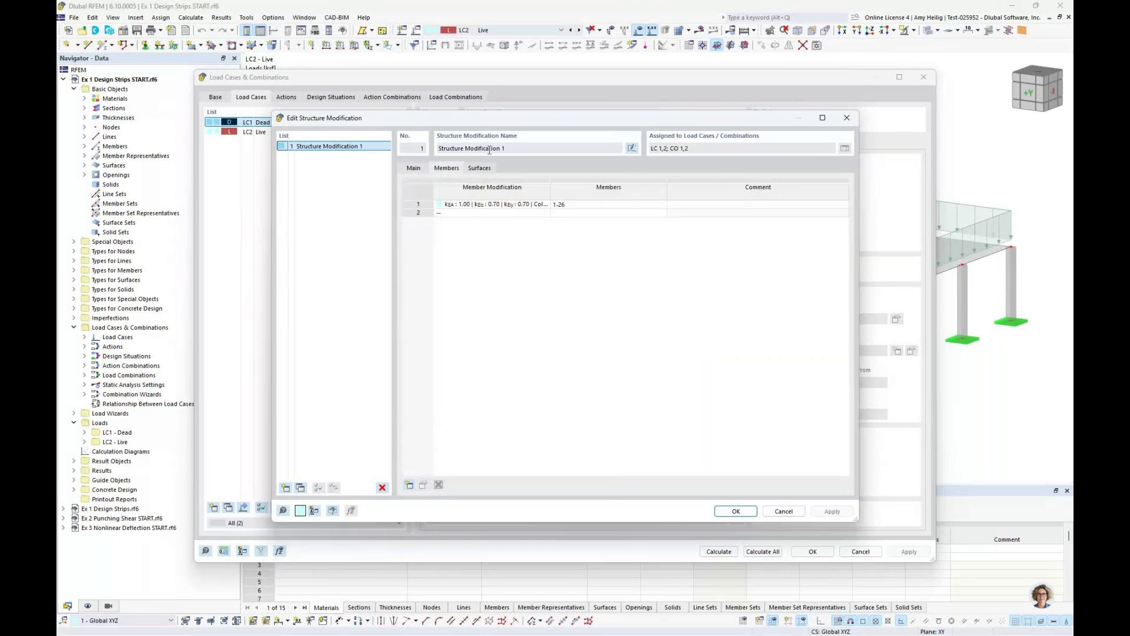
pyautogui.click(533, 204)
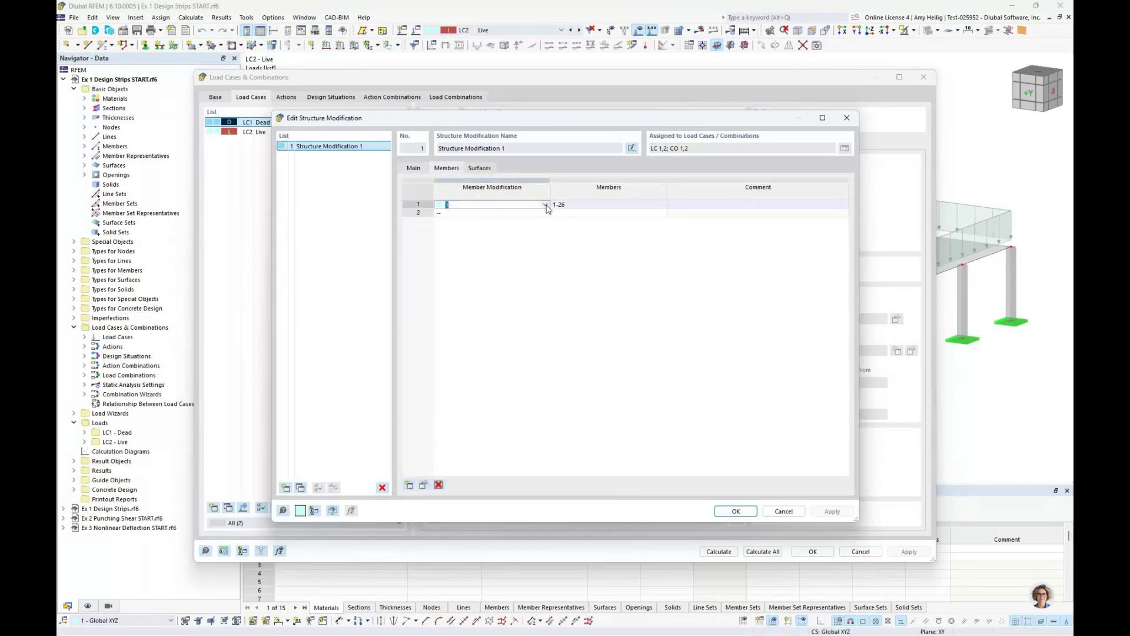
pyautogui.click(546, 205)
pyautogui.click(659, 215)
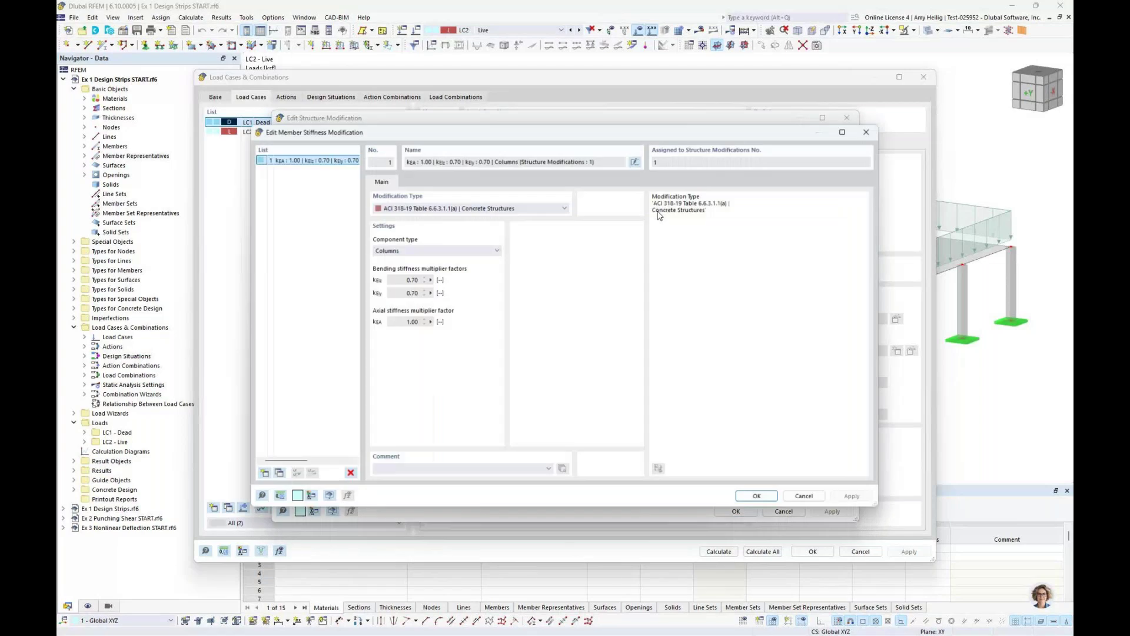
pyautogui.click(454, 209)
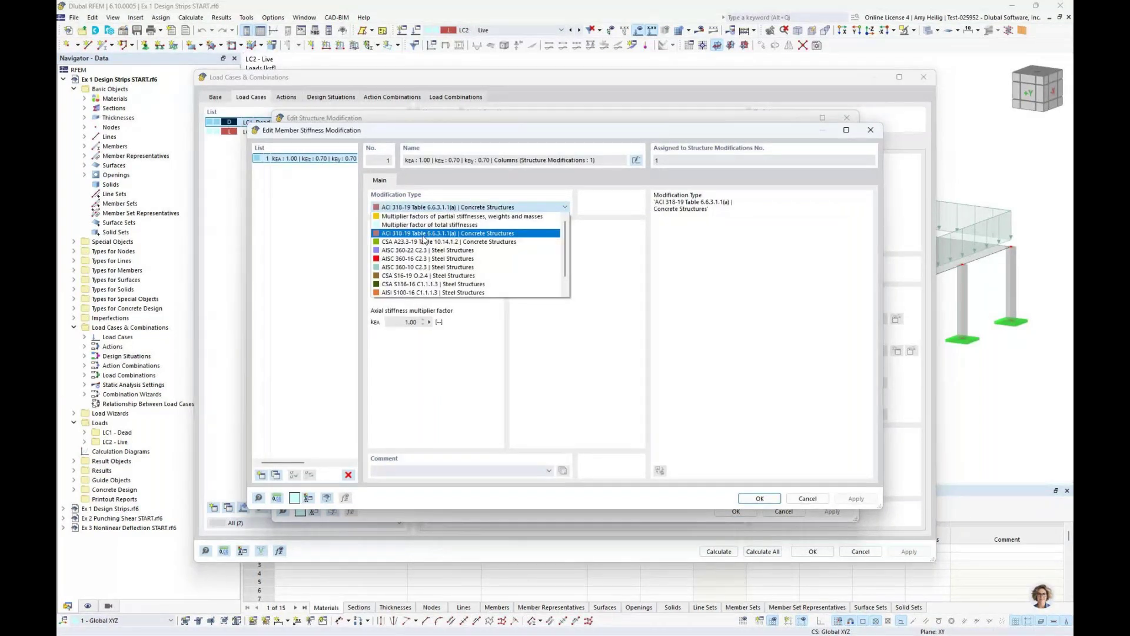
pyautogui.click(575, 239)
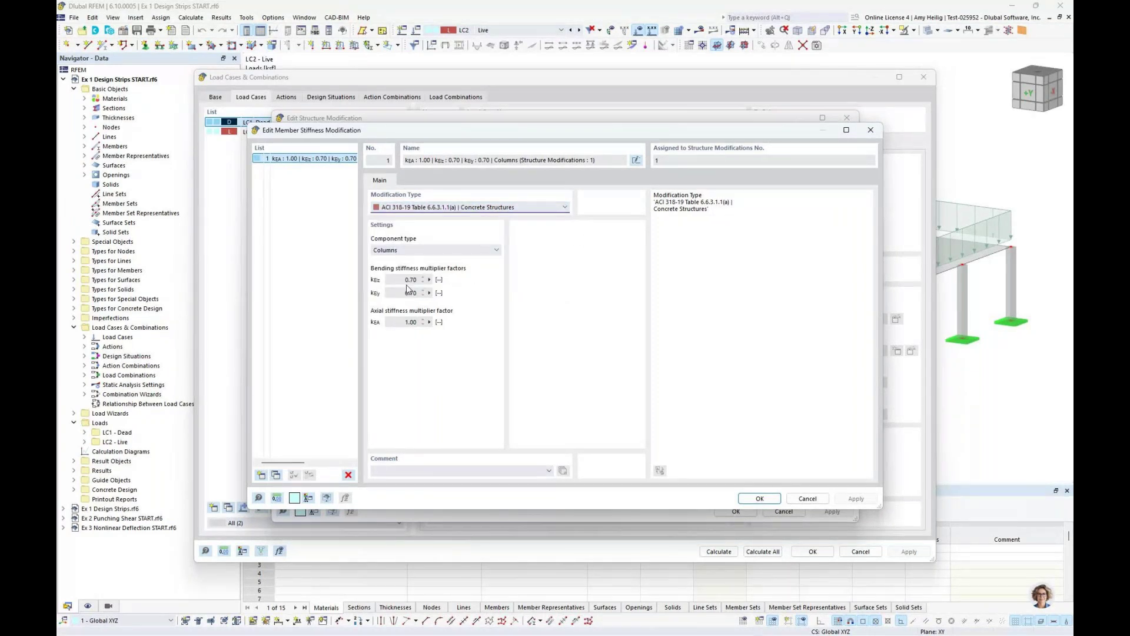
pyautogui.click(807, 498)
# - Inspect the surface stiffness modification for flat plates and flat slabs, and leave the structure modification without changes
pyautogui.click(480, 168)
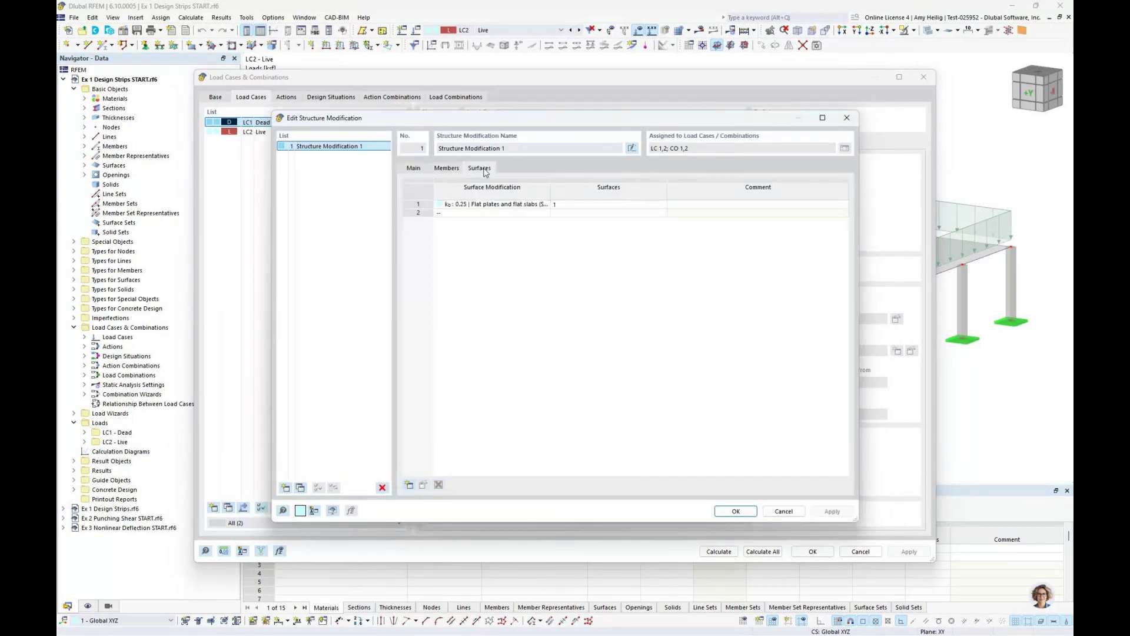
pyautogui.click(542, 204)
pyautogui.click(545, 204)
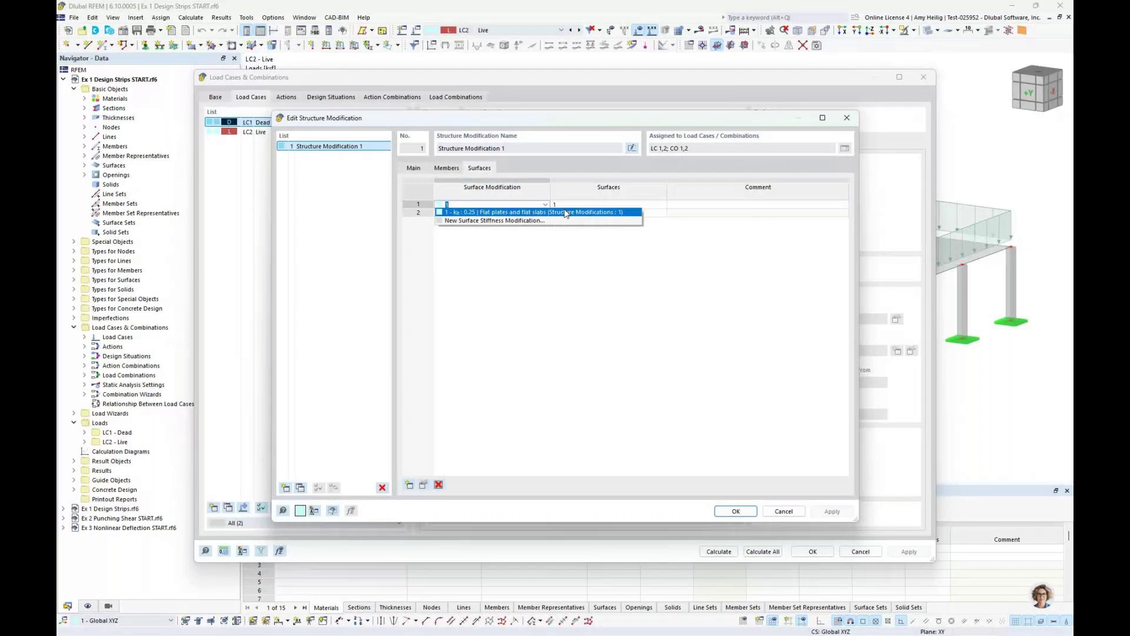
pyautogui.doubleClick(635, 213)
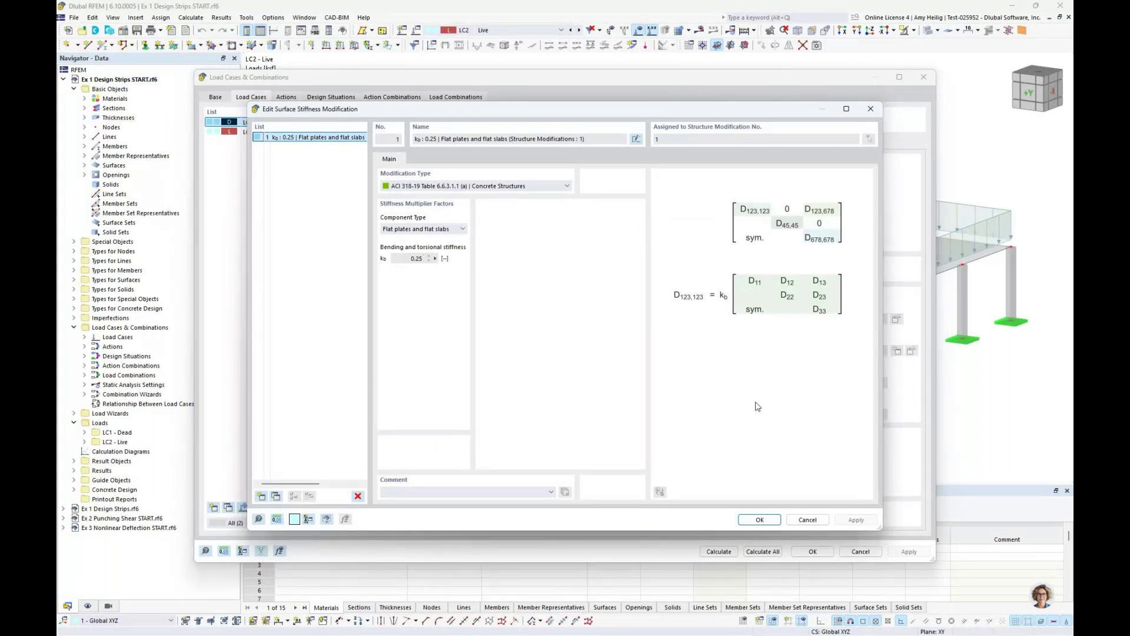
pyautogui.click(806, 520)
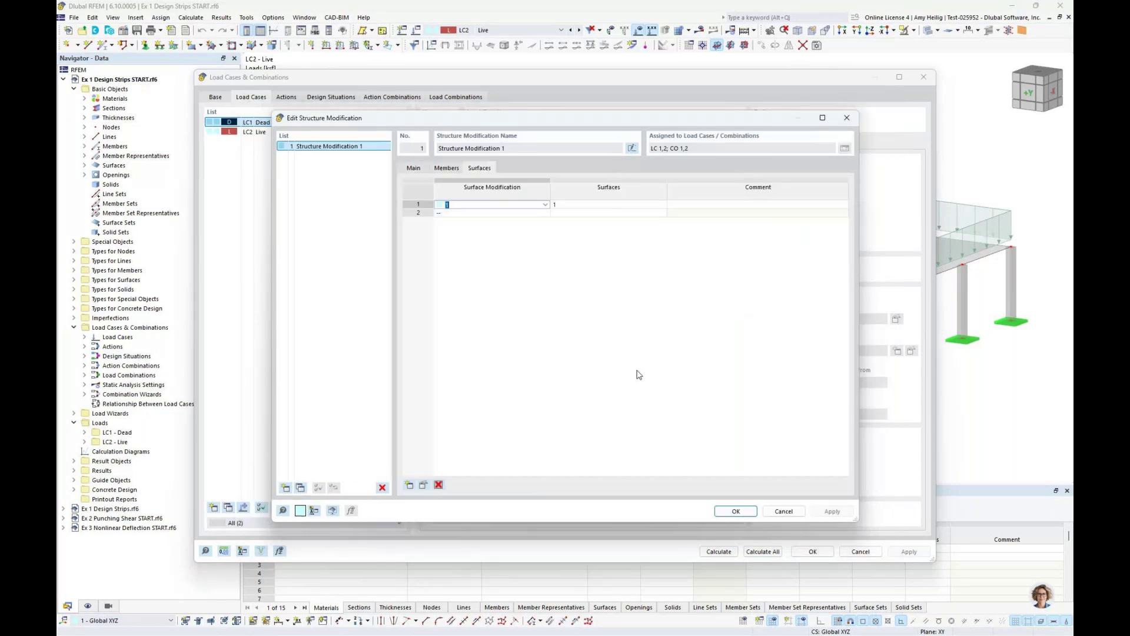
pyautogui.click(784, 512)
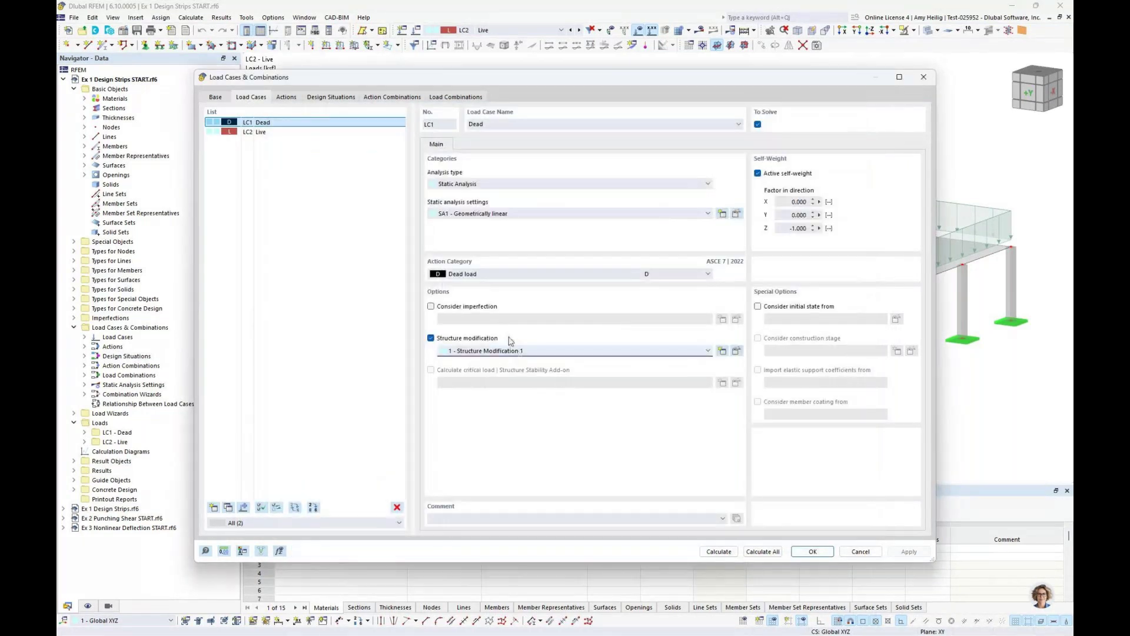
# - Review the settings of LC2 Live and of the LRFD and ASD design situations
pyautogui.click(312, 133)
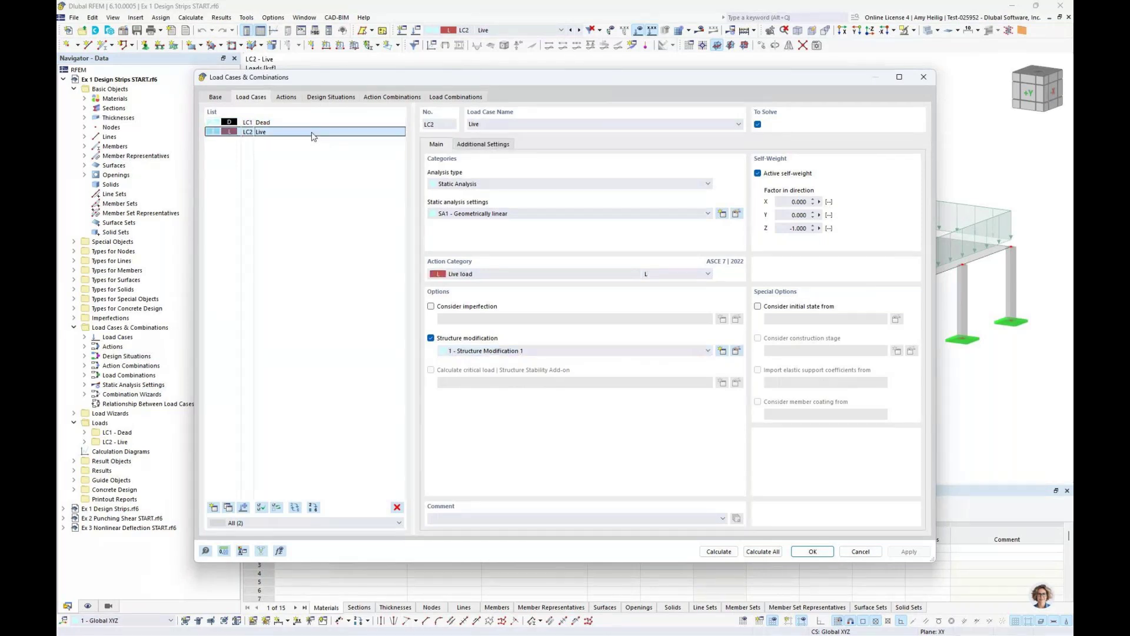
pyautogui.click(327, 97)
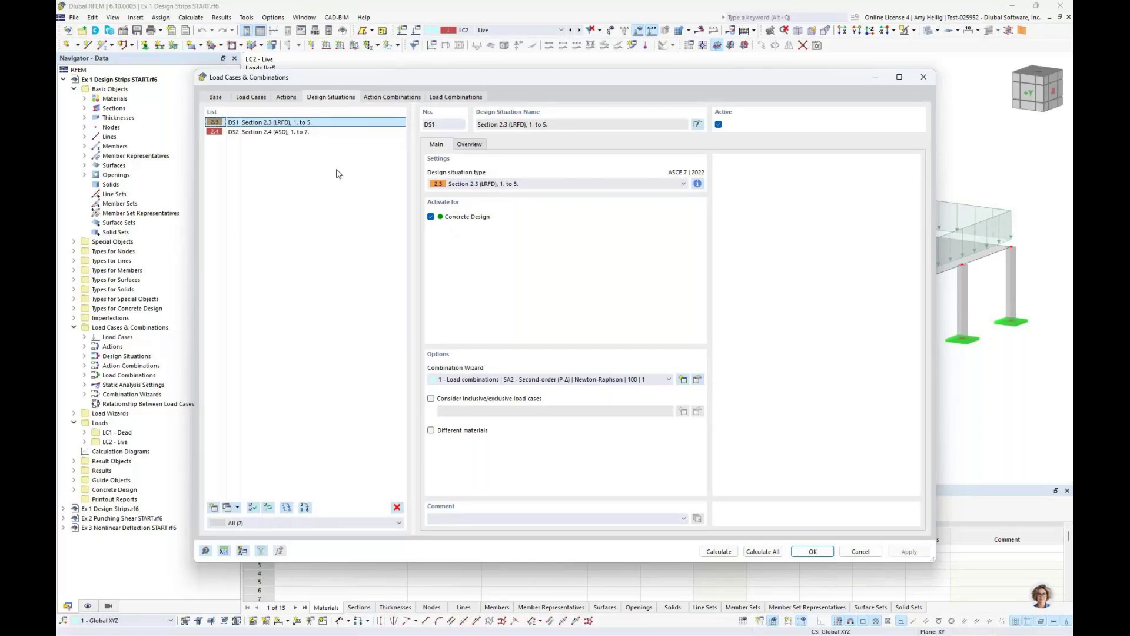
pyautogui.press('Down')
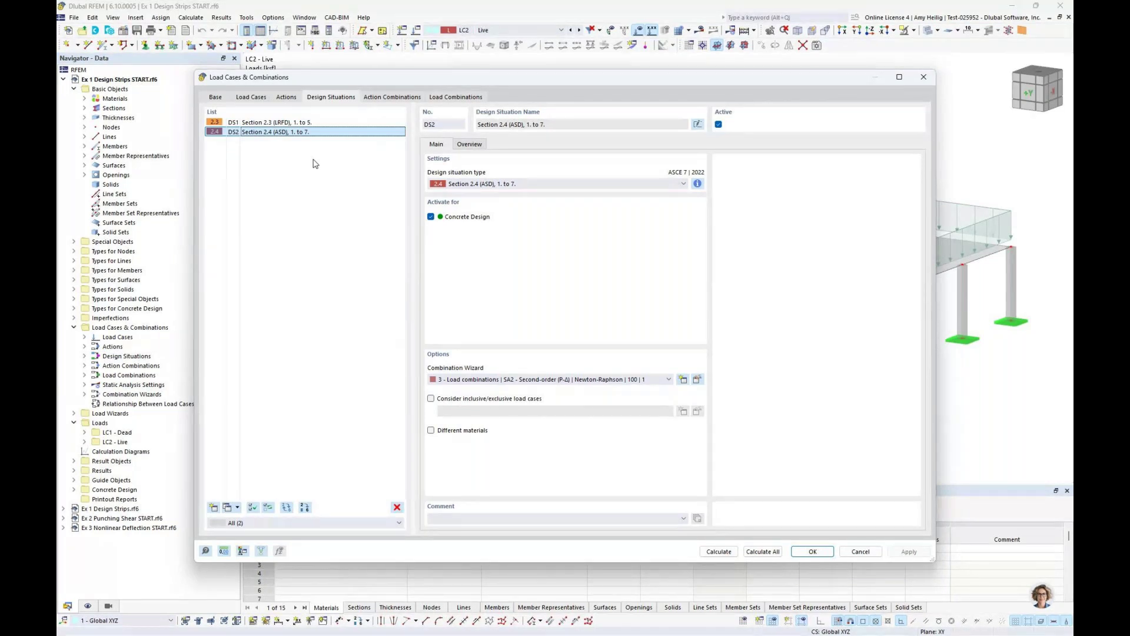
# - Inspect the combination wizard assigned to the LRFD design situation DS1 without changing it, and show the ASD design situation again
pyautogui.click(314, 123)
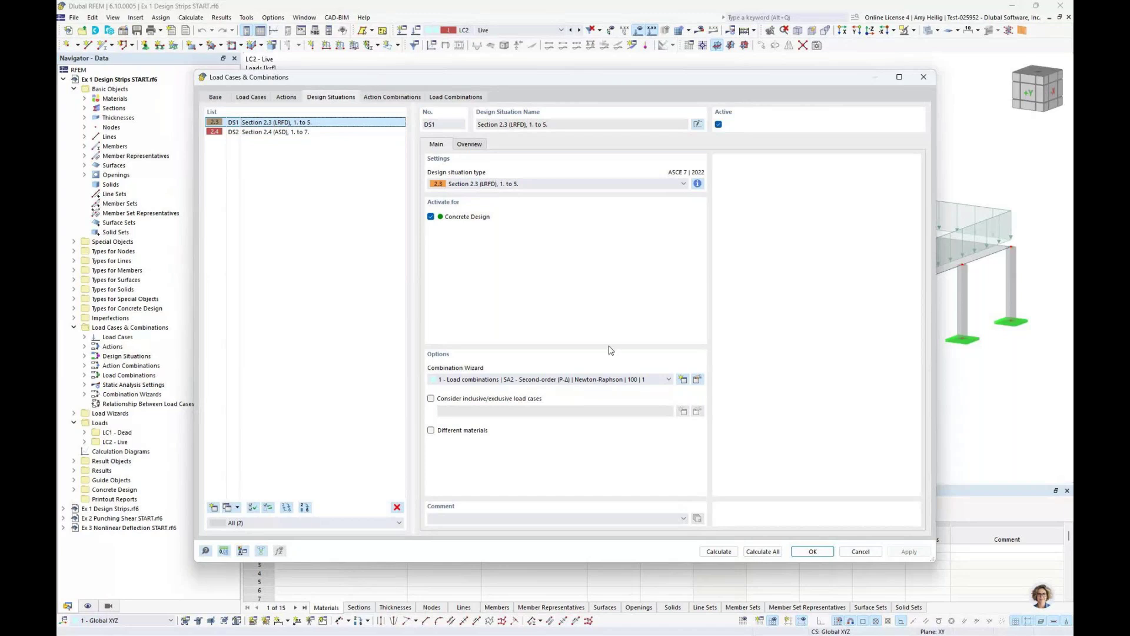
pyautogui.click(683, 380)
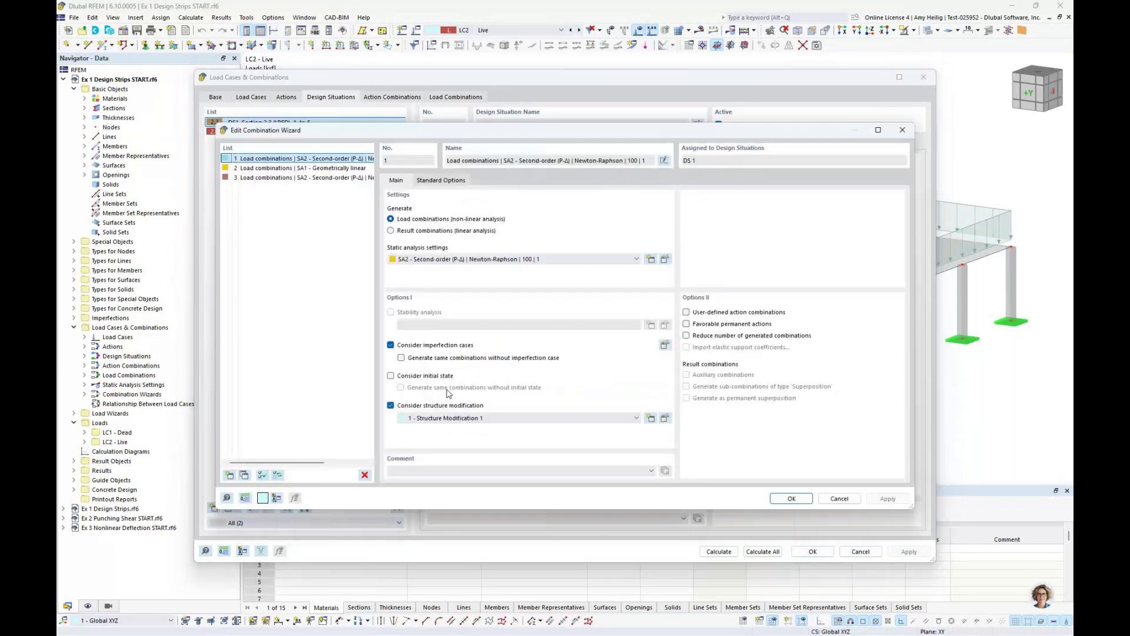
pyautogui.click(838, 500)
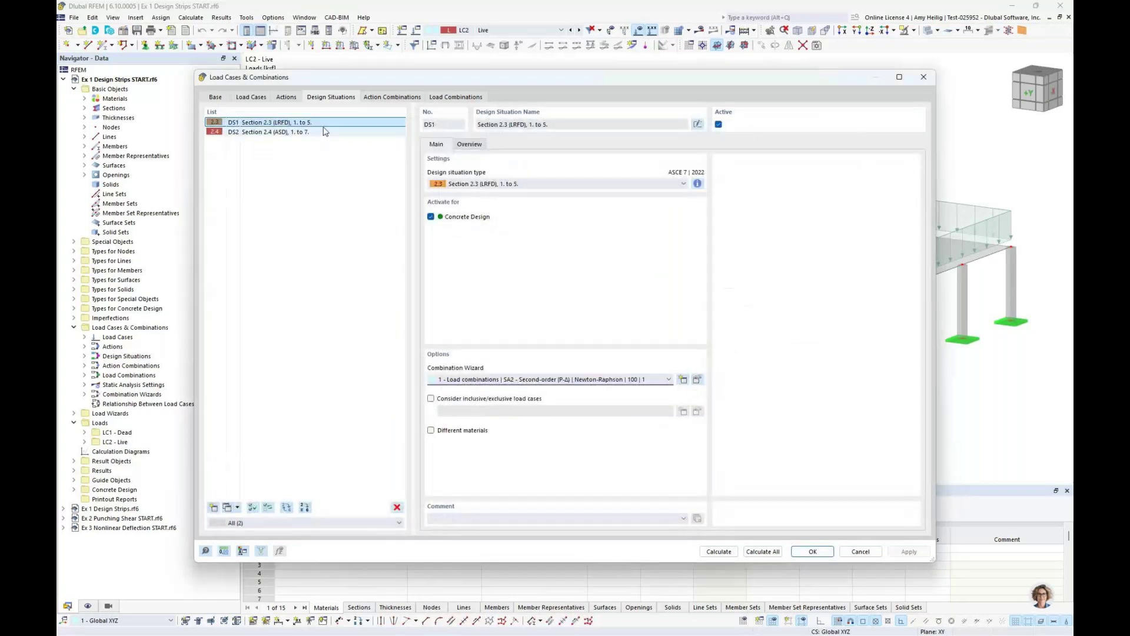
pyautogui.click(323, 131)
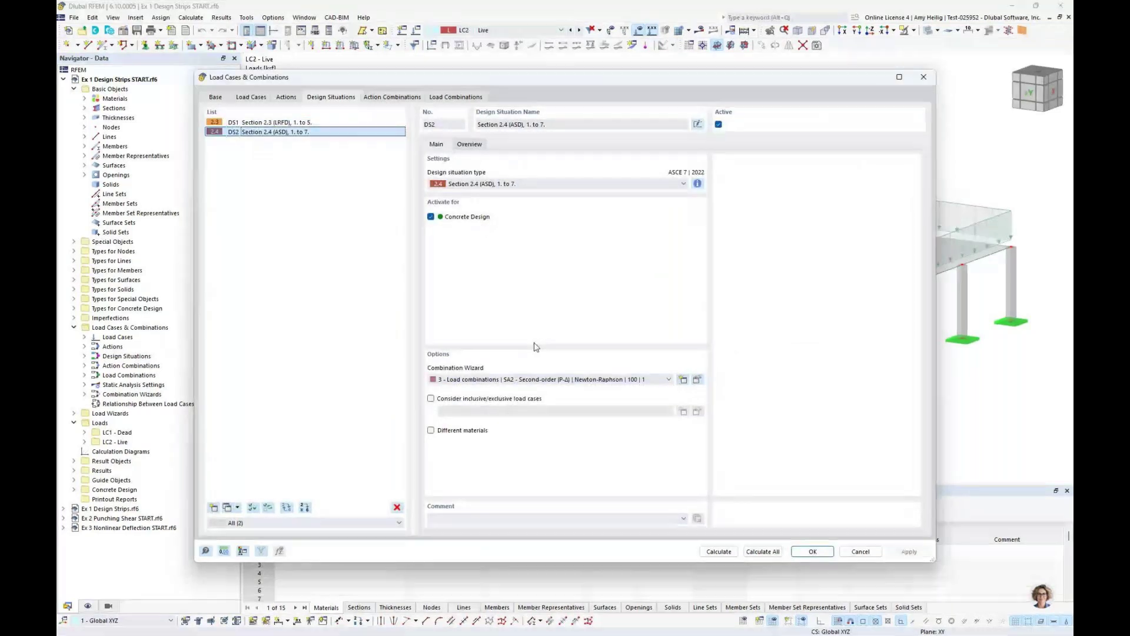
# - Review the settings of load combinations CO1 to CO4 and leave the load cases and combinations without changes
pyautogui.click(457, 97)
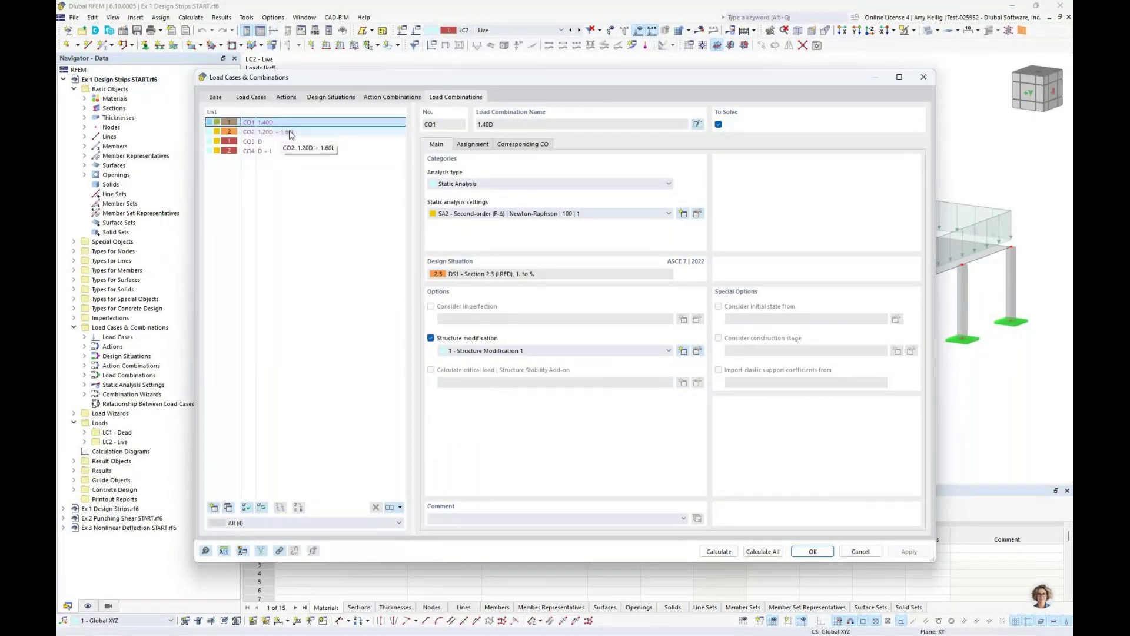
pyautogui.click(289, 134)
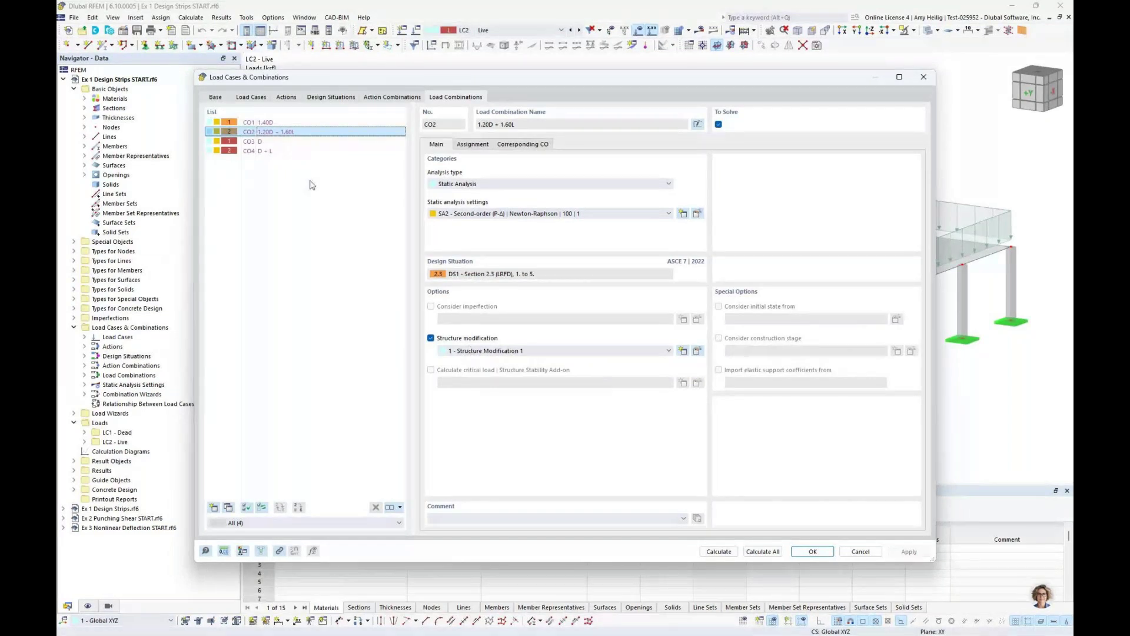
pyautogui.click(288, 142)
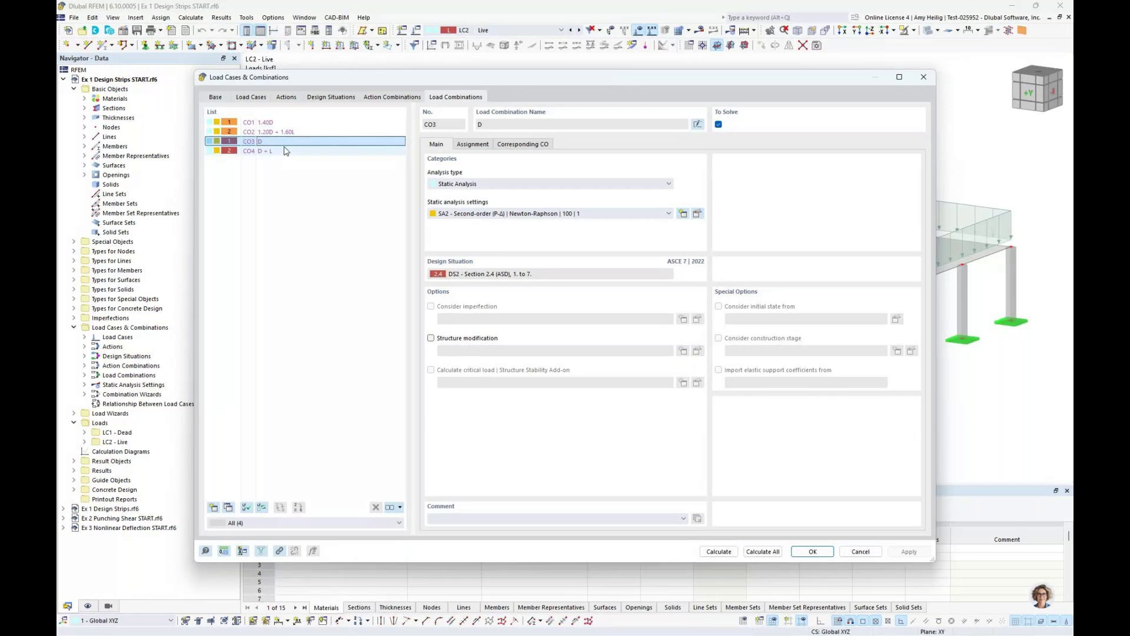
pyautogui.click(285, 151)
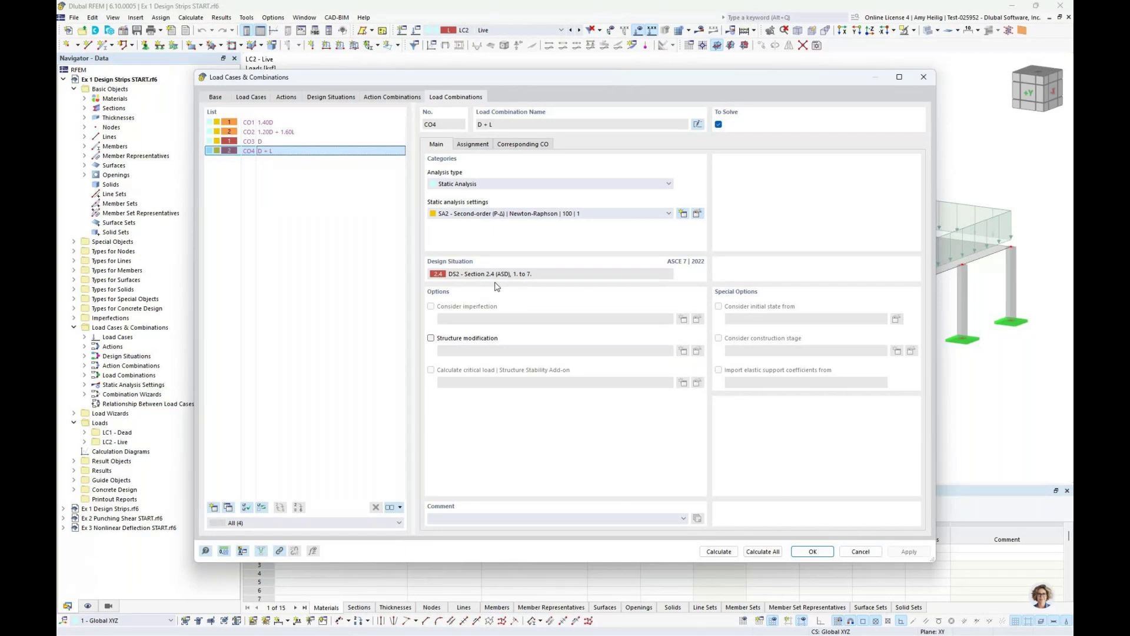
pyautogui.click(861, 552)
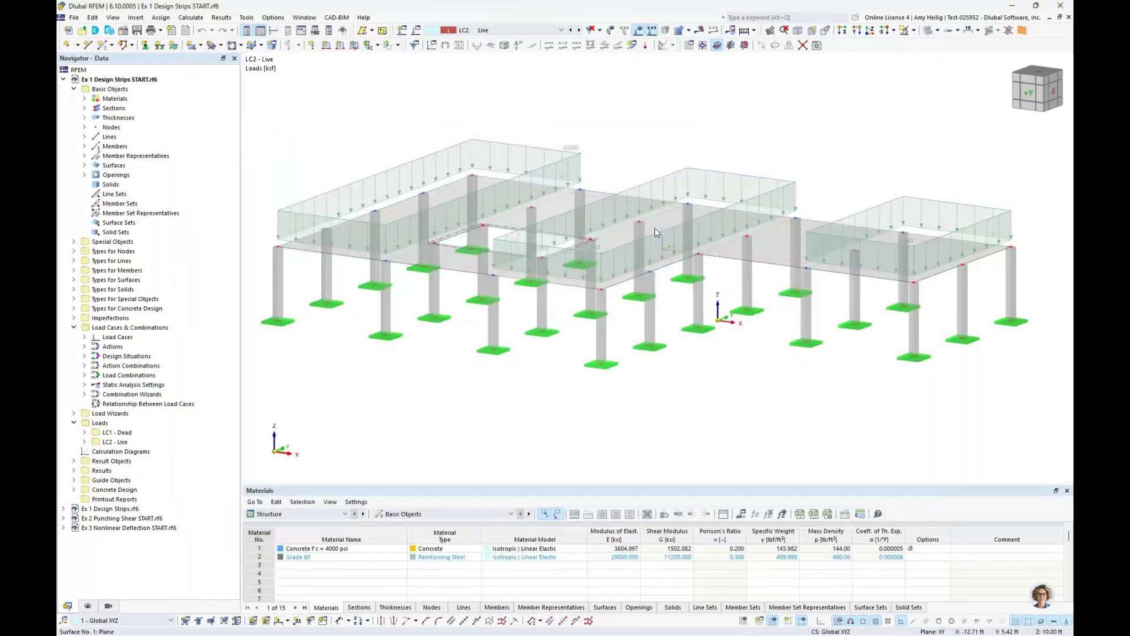
# - Hide the loads in the model view and collapse the load cases and combinations group in the model tree
pyautogui.click(644, 47)
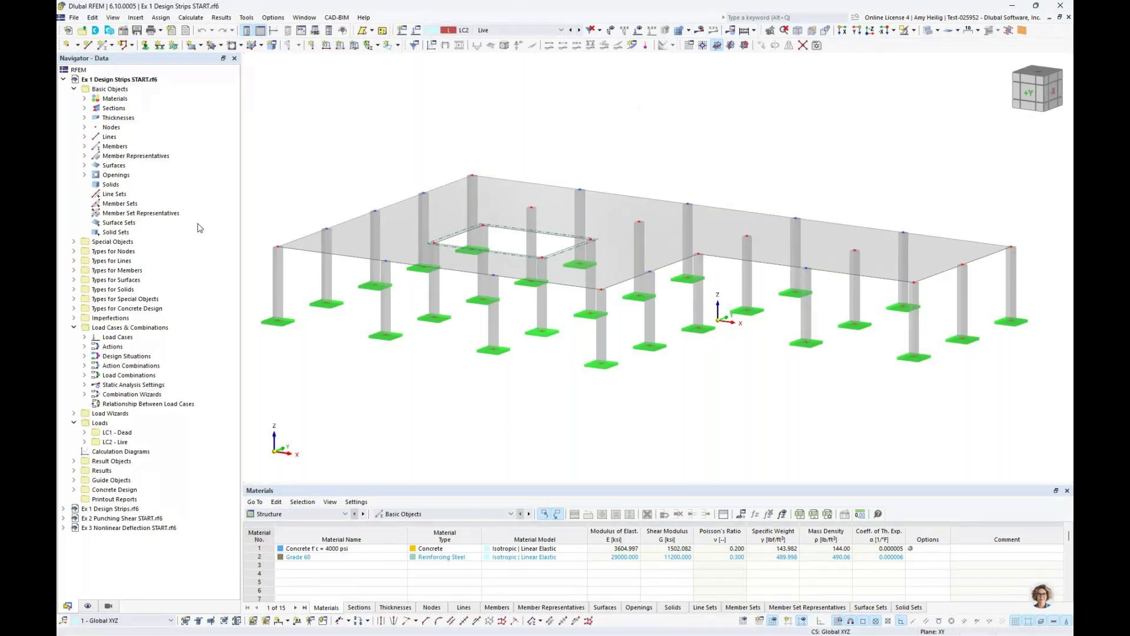
pyautogui.click(74, 327)
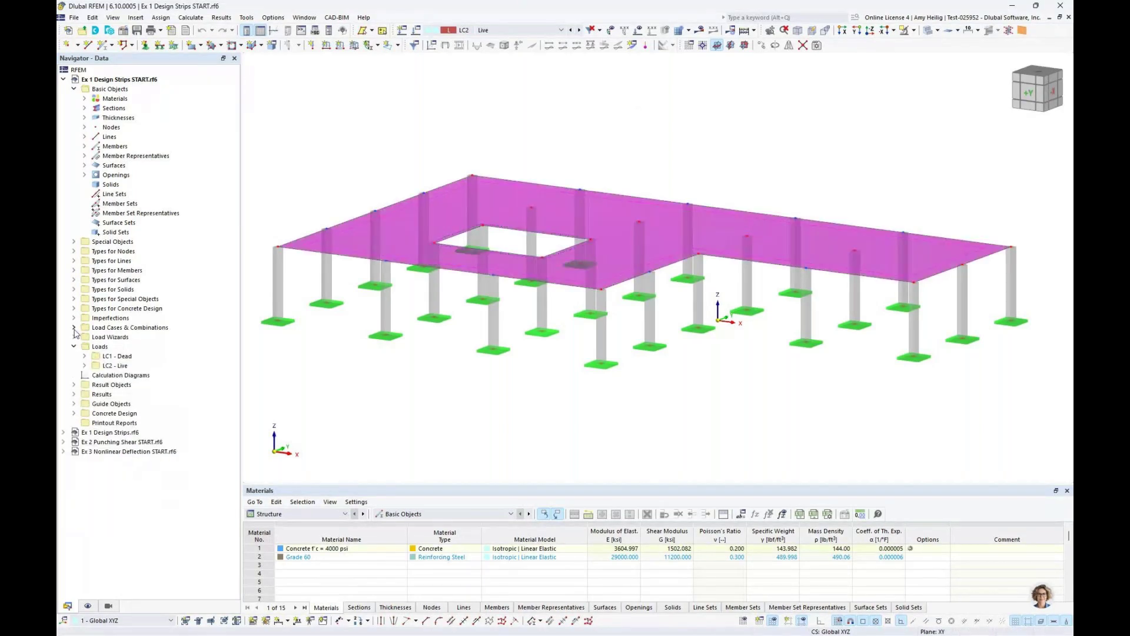
pyautogui.click(743, 621)
pyautogui.click(743, 622)
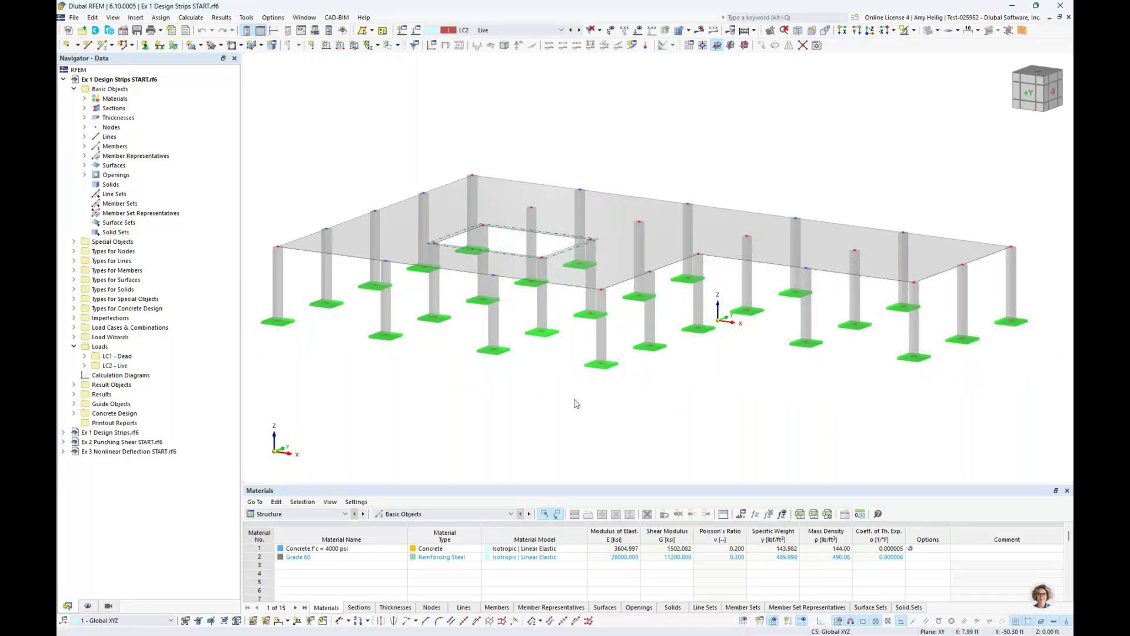
# - Start a new Cartesian building grid and place its origin at Node No. 1, the corner column base at X -50, Y -30, Z 0 ft
pyautogui.click(74, 404)
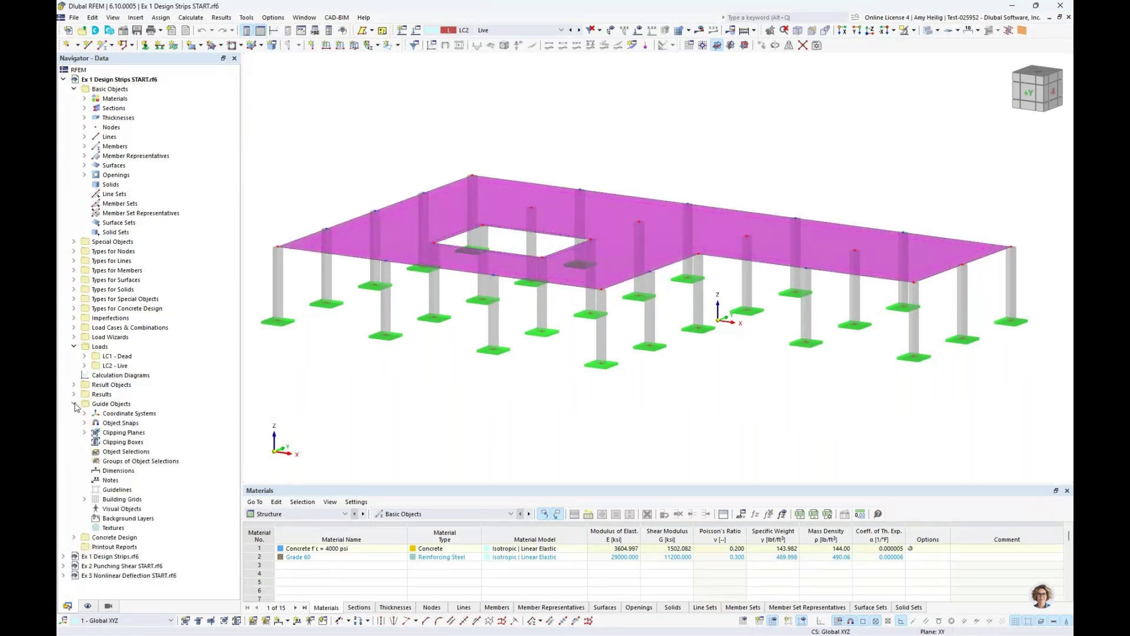
pyautogui.click(120, 500)
pyautogui.rightClick(121, 501)
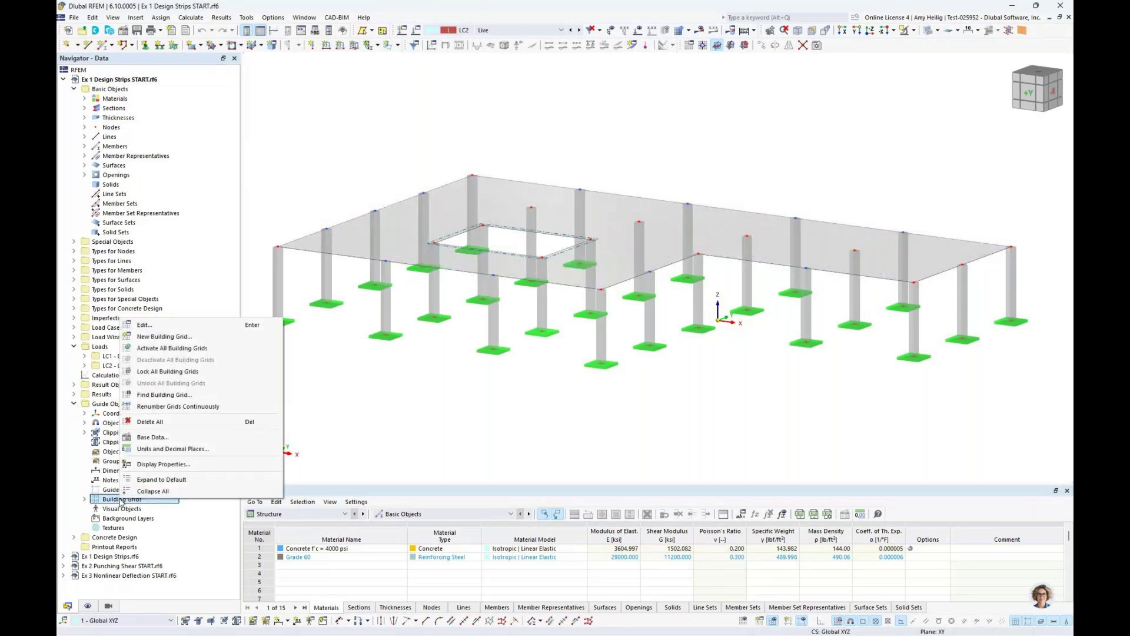
pyautogui.click(164, 336)
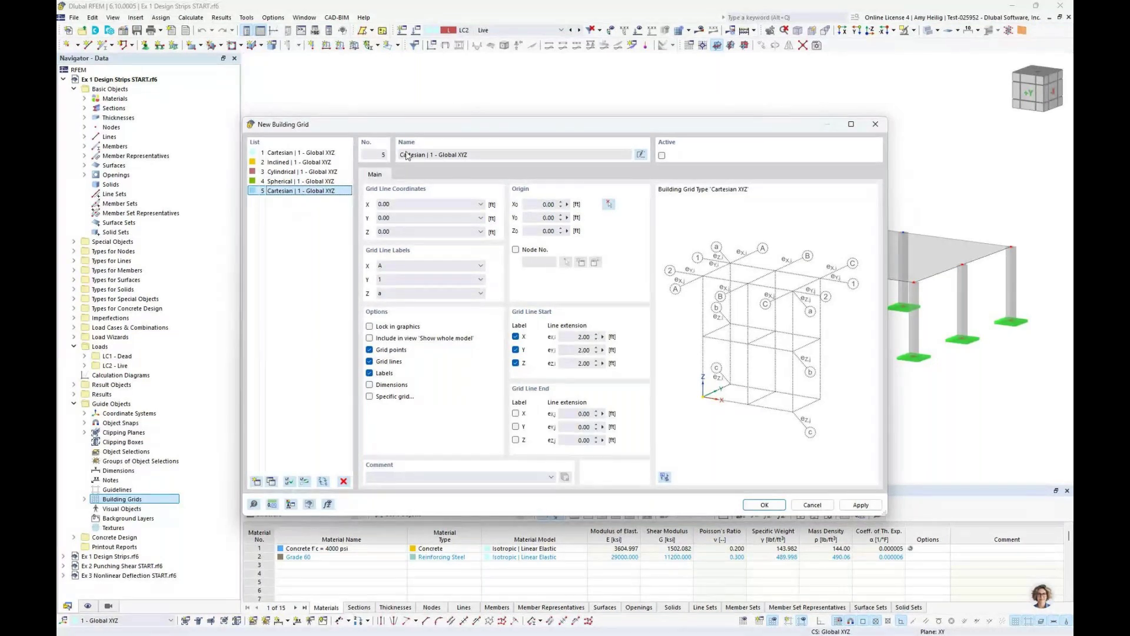
pyautogui.moveTo(410, 127); pyautogui.dragTo(546, 204)
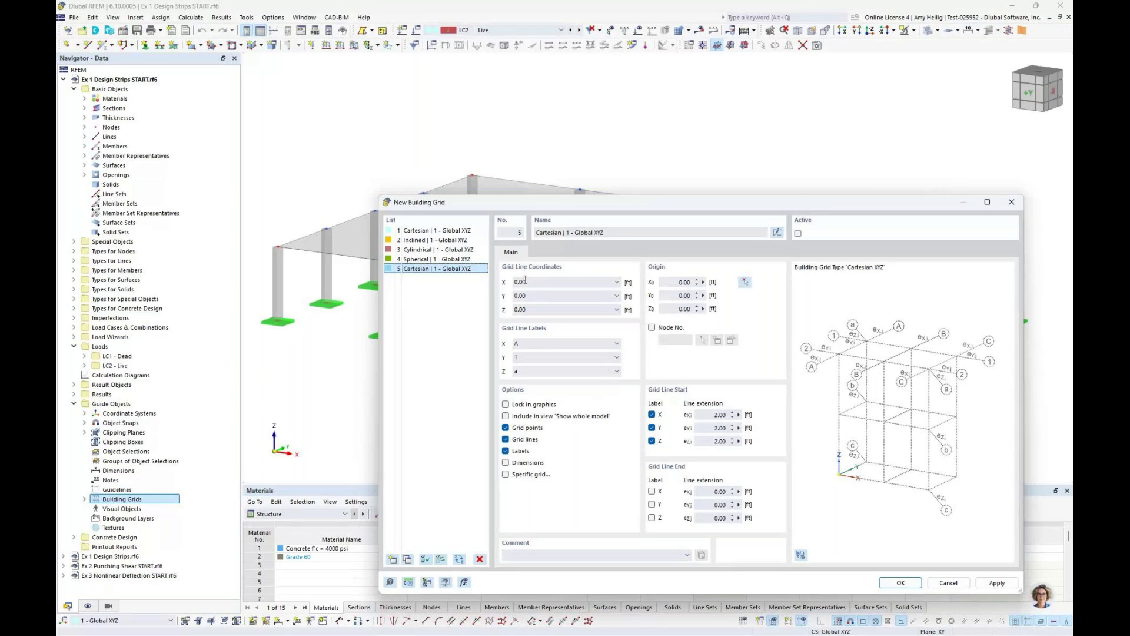
pyautogui.moveTo(532, 282)
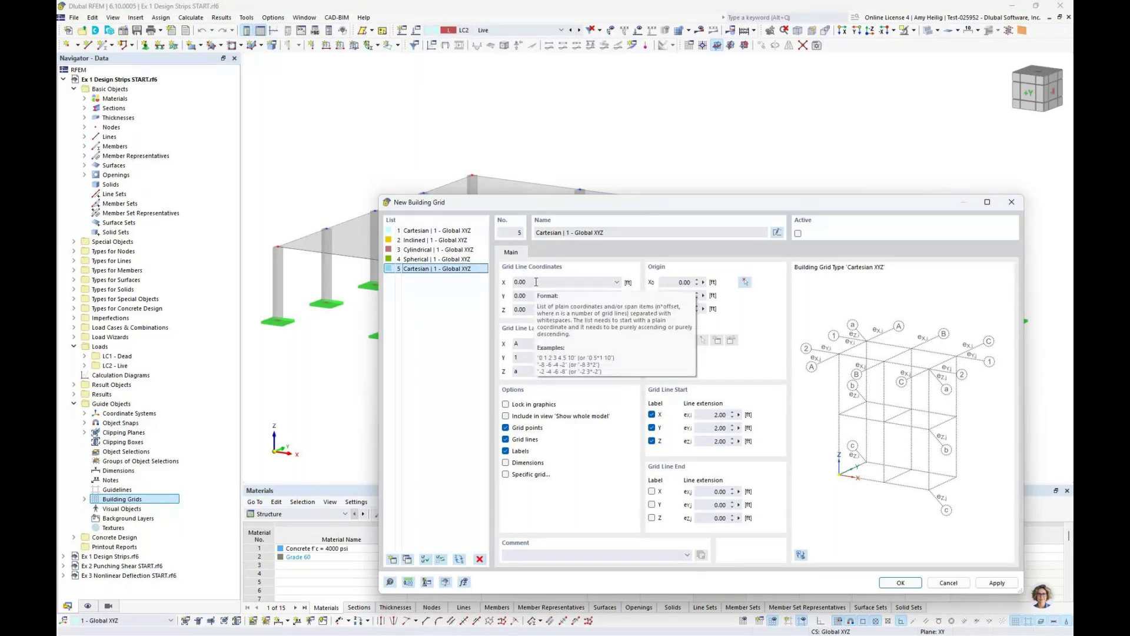
pyautogui.click(536, 282)
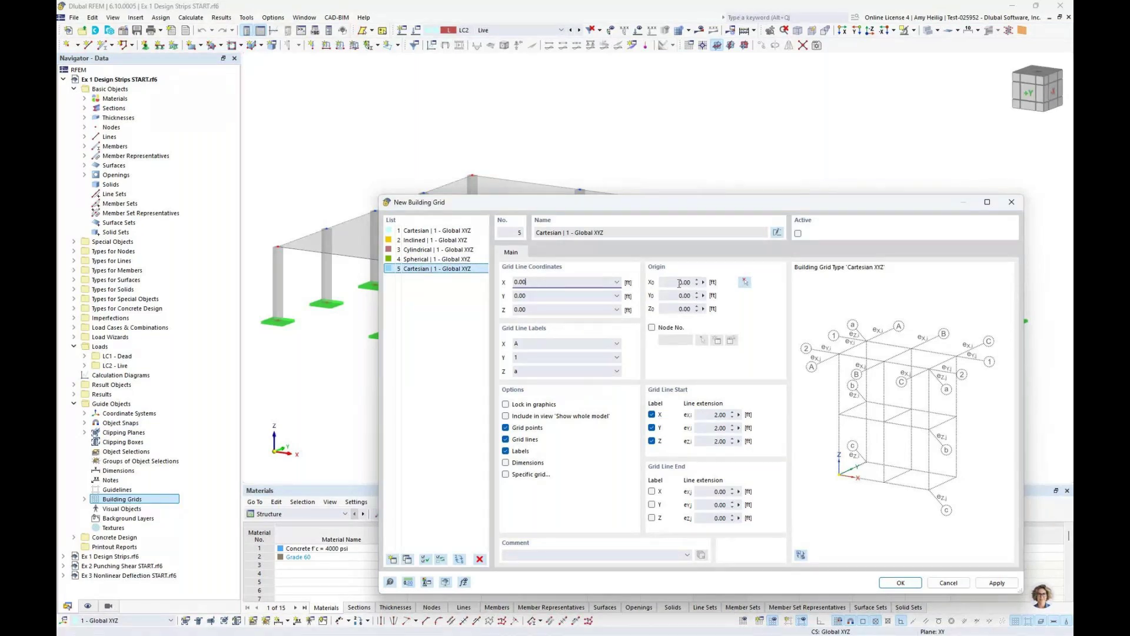
pyautogui.click(744, 283)
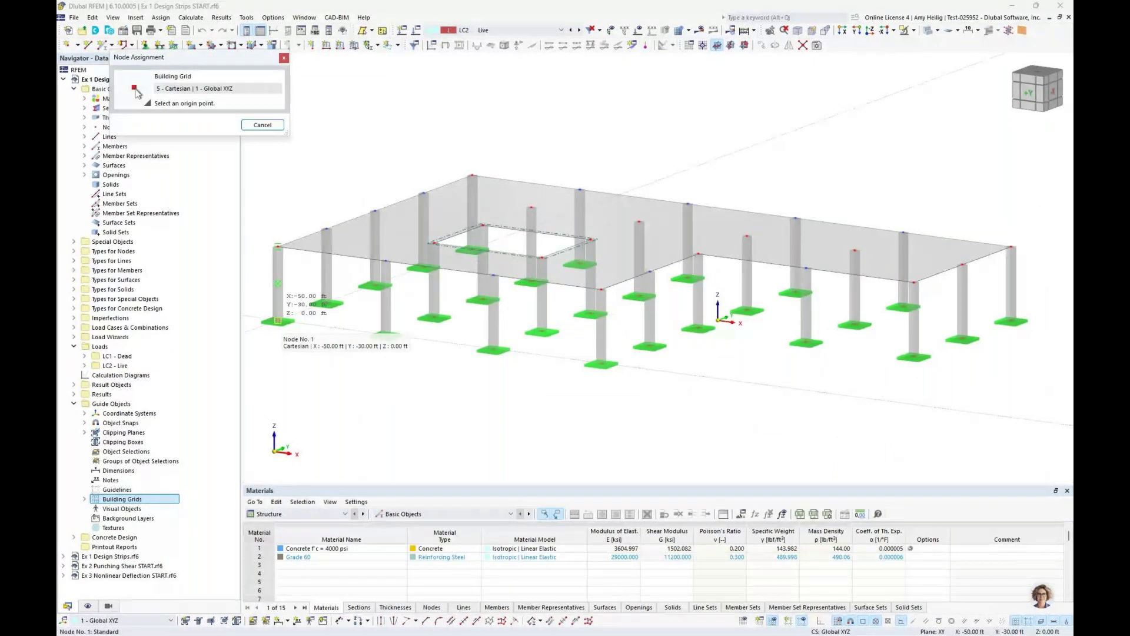
pyautogui.click(277, 321)
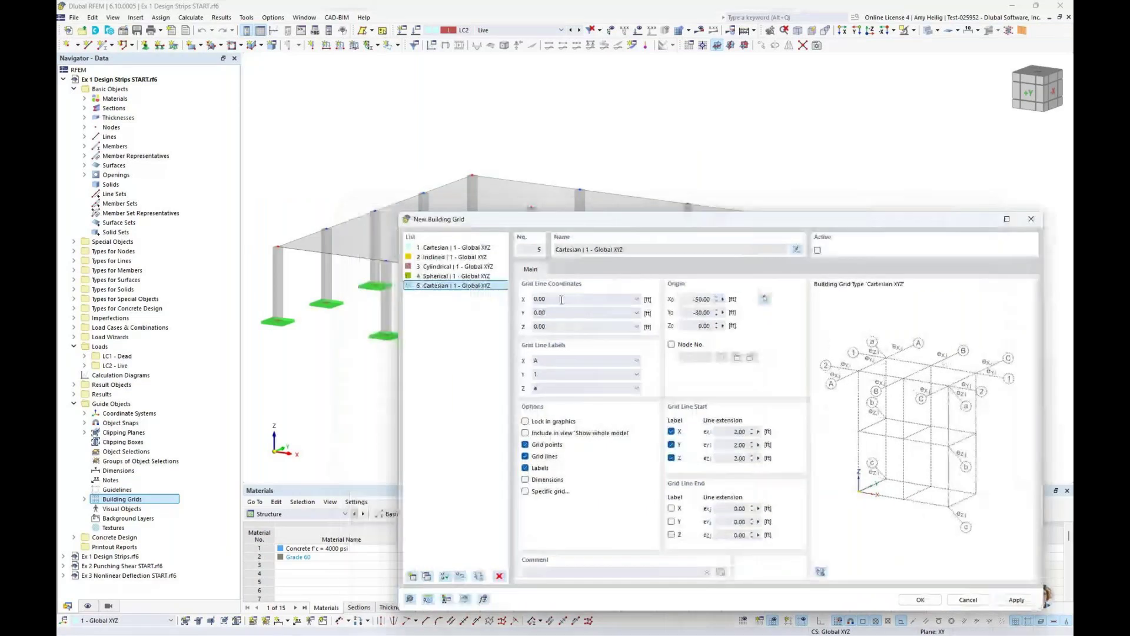
# - Set the grid line coordinates in X to 0.00 5*16.6667 ft
pyautogui.click(561, 299)
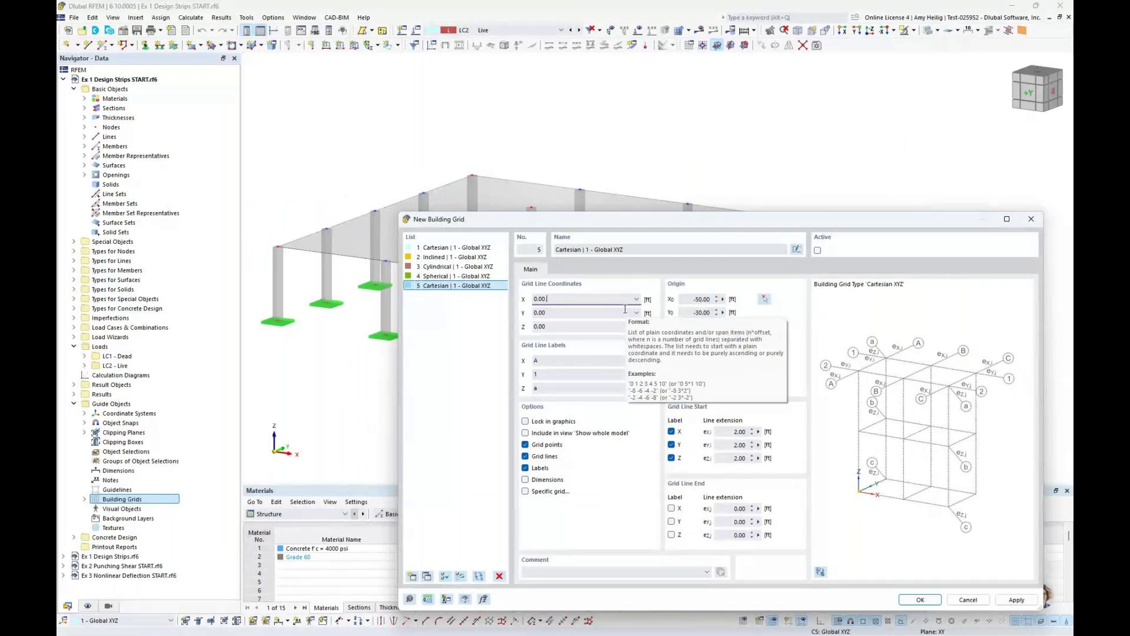
pyautogui.write('5*16.6667')
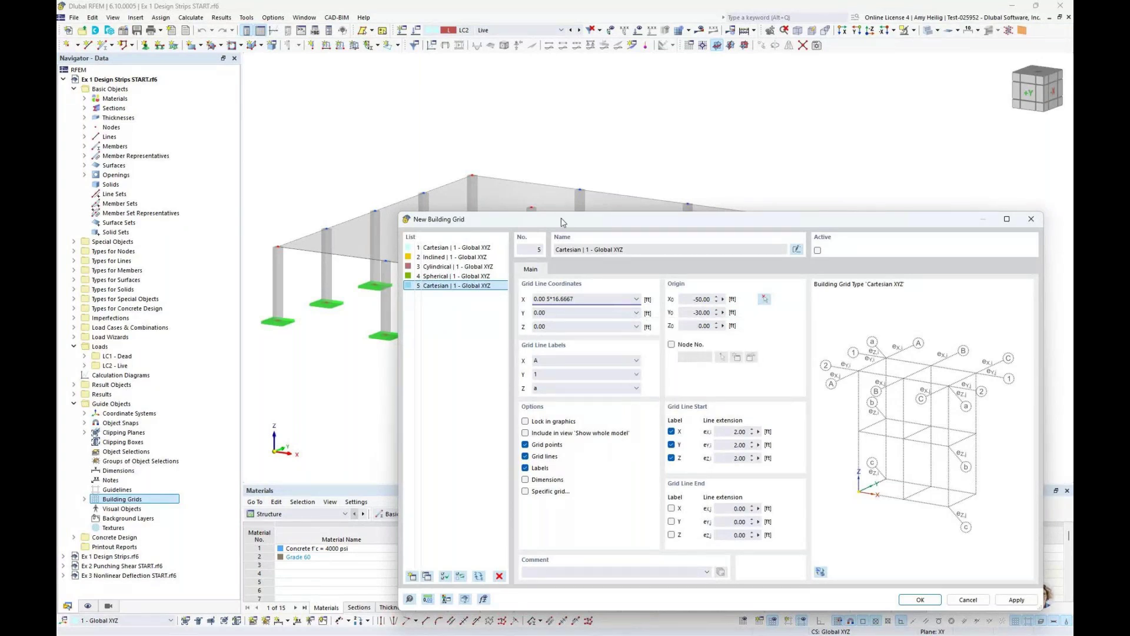
pyautogui.moveTo(561, 222); pyautogui.dragTo(557, 436)
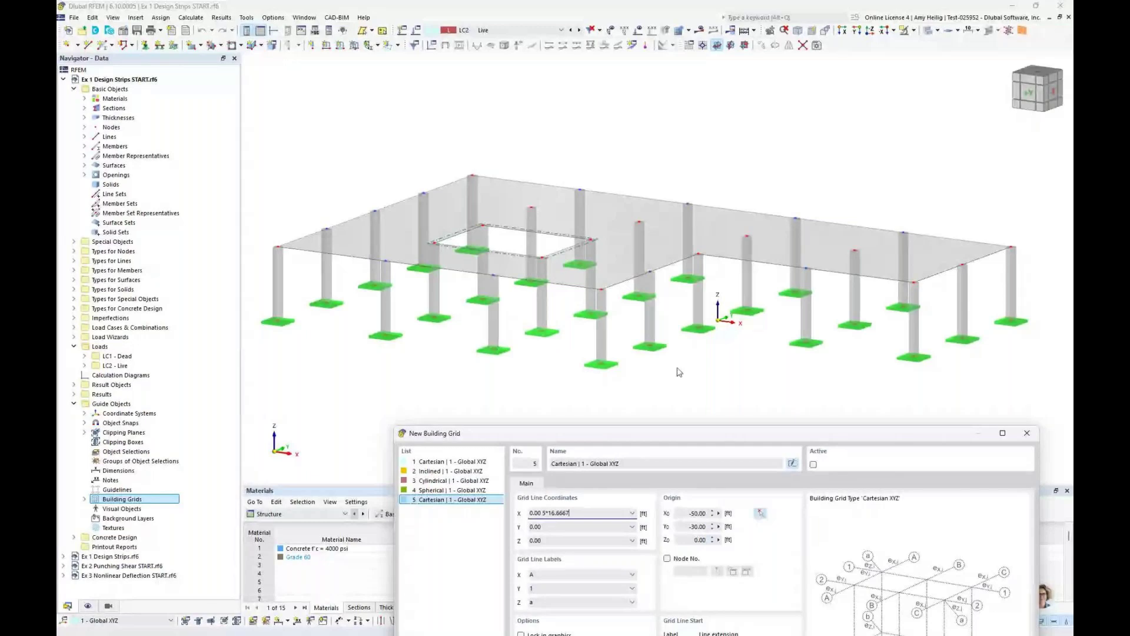
pyautogui.moveTo(772, 440); pyautogui.dragTo(772, 169)
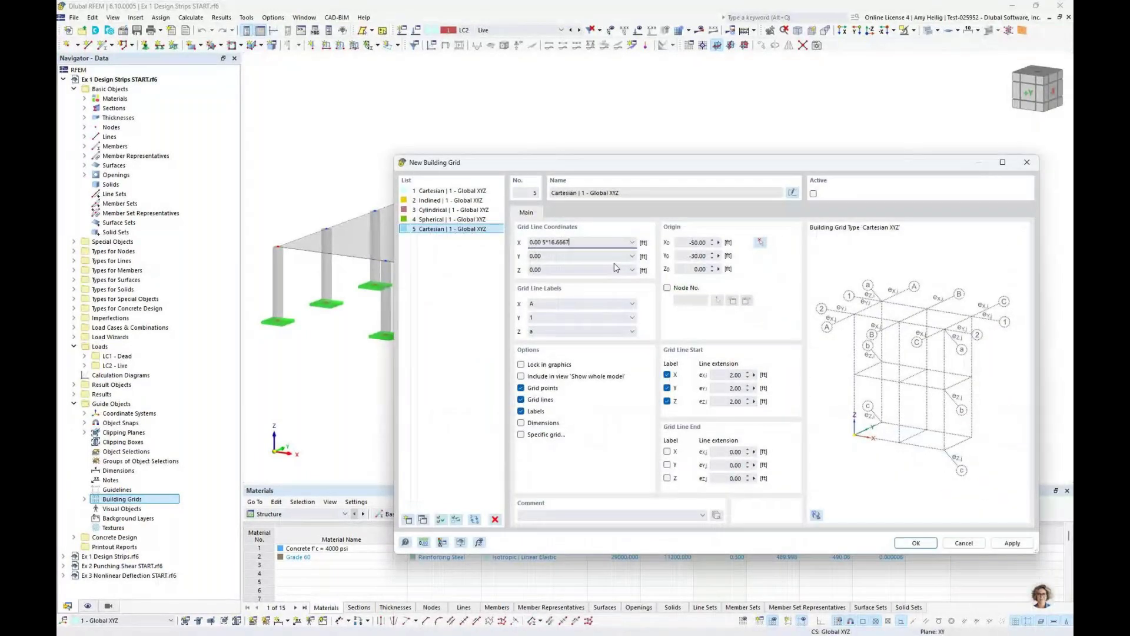
# - Set the grid line coordinates in Y to 0.00 4*12.5 and in Z to 0.00 10 ft, and create the building grid
pyautogui.click(553, 257)
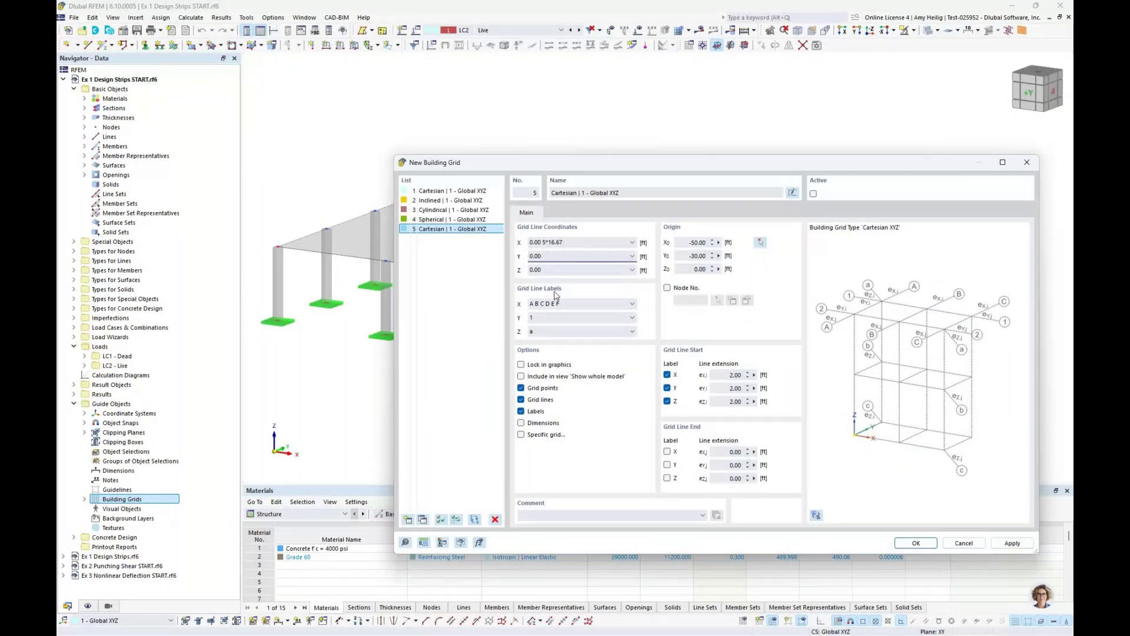
pyautogui.moveTo(562, 166); pyautogui.dragTo(593, 337)
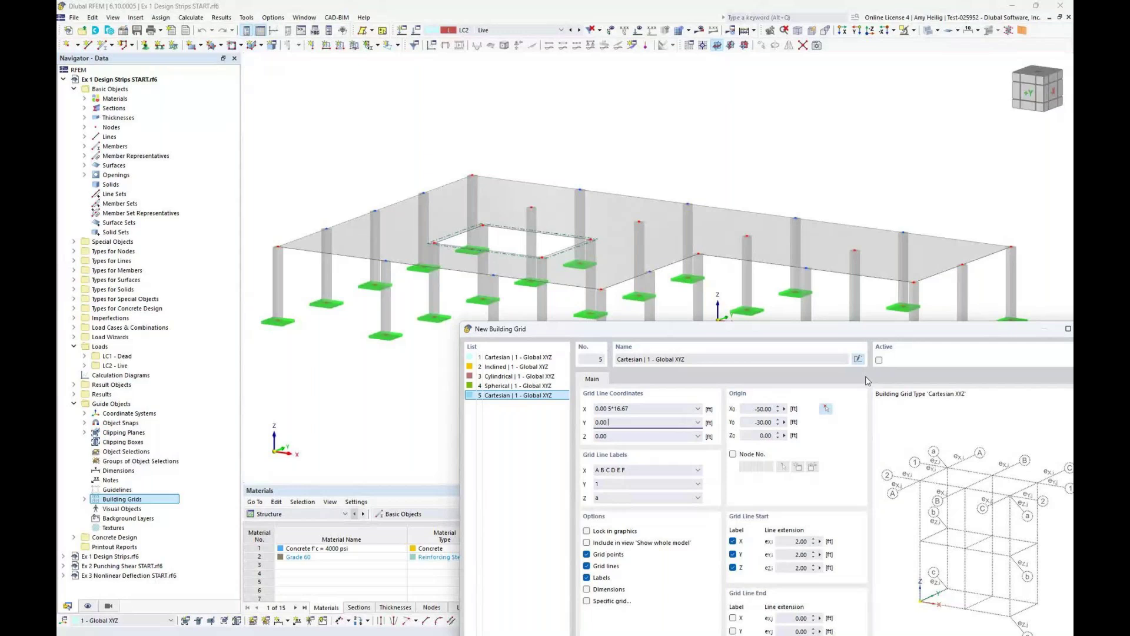
pyautogui.write('4*12.5')
pyautogui.click(638, 440)
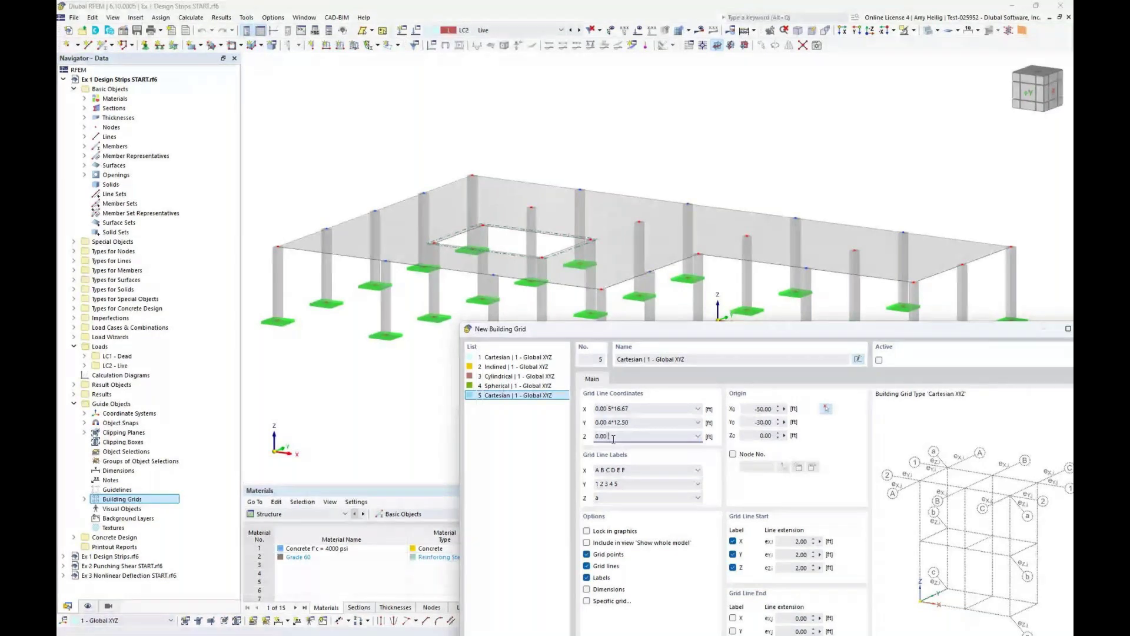
pyautogui.write('10')
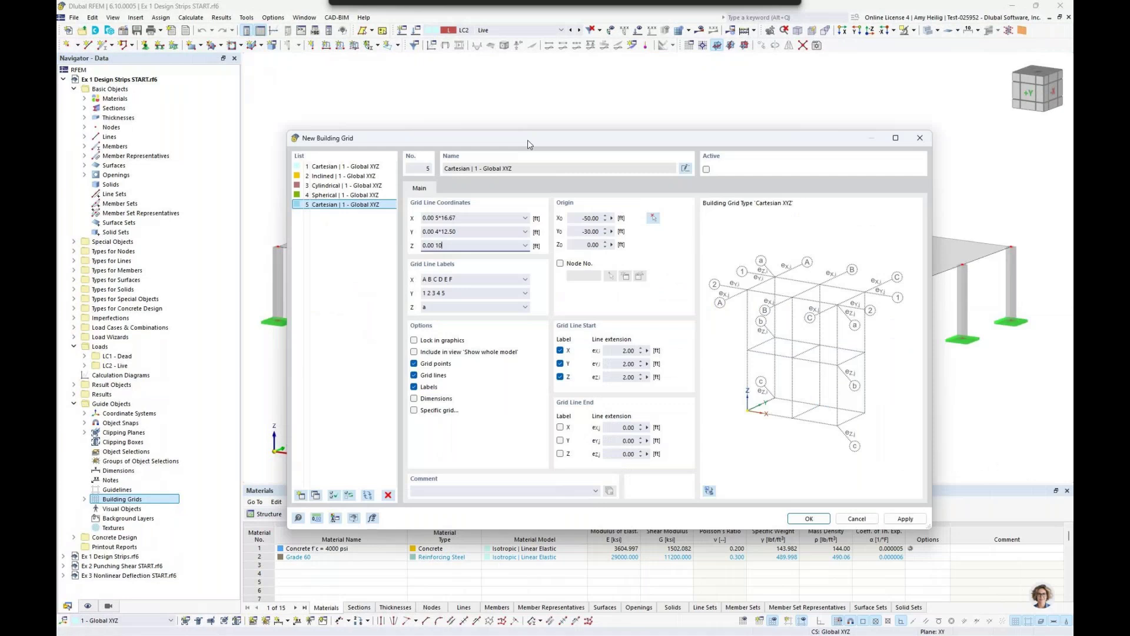
pyautogui.click(802, 518)
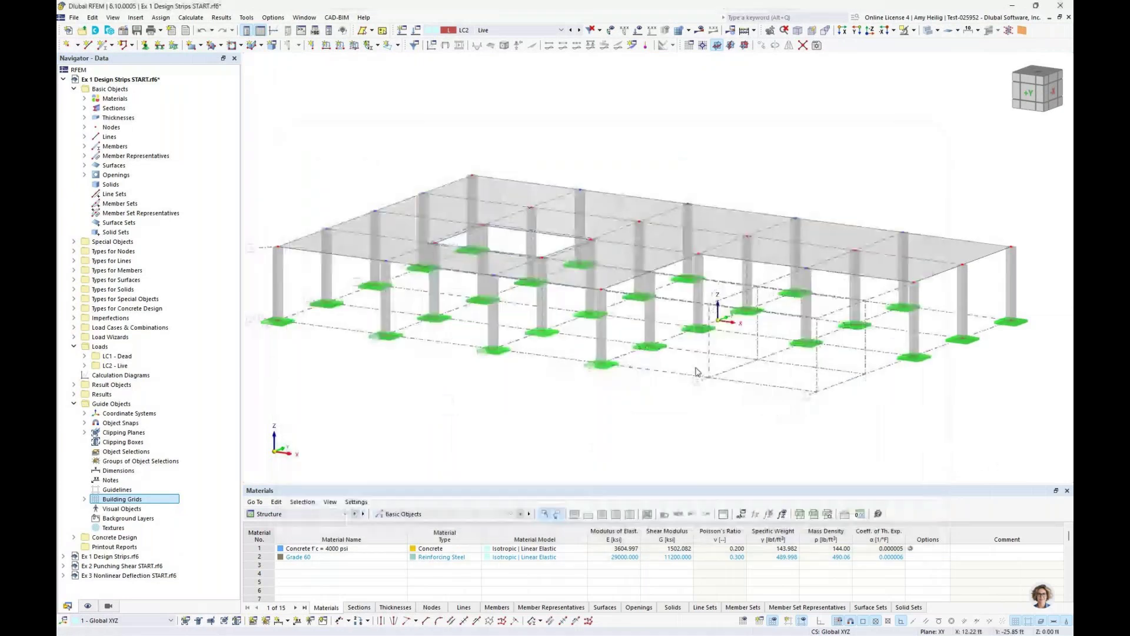
pyautogui.moveTo(757, 368)
pyautogui.keyDown('ctrl'); pyautogui.mouseDown(button='middle')
pyautogui.moveTo(758, 347)
pyautogui.moveTo(756, 376)
pyautogui.mouseUp(button='middle'); pyautogui.keyUp('ctrl')
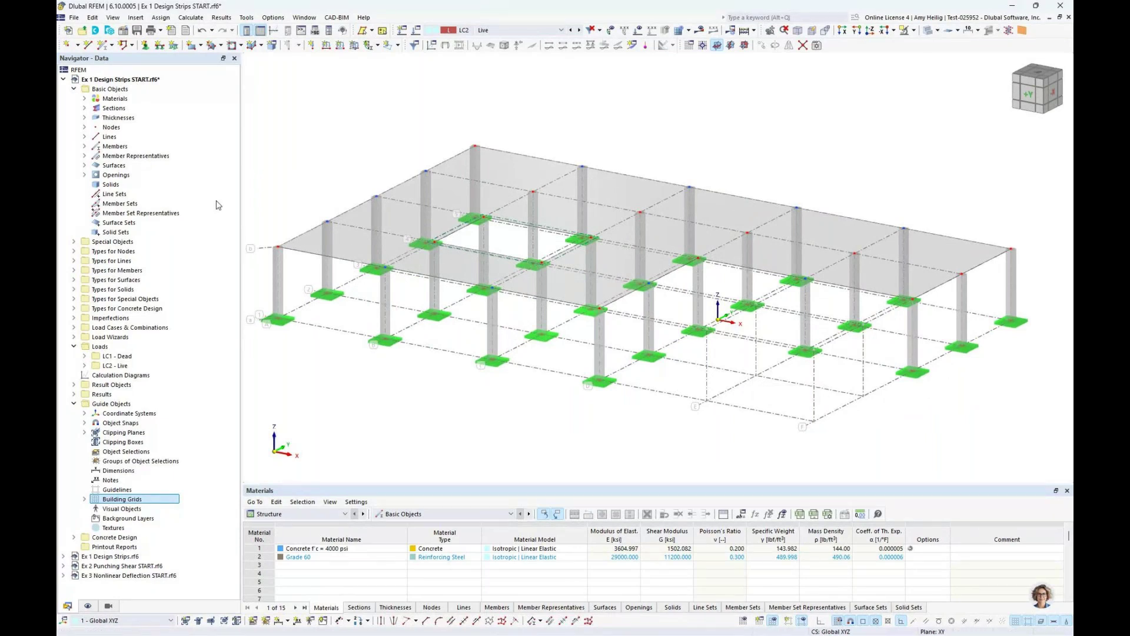
# - Start a new design strip wizard and base it on building grid 5 - Cartesian | 1 - Global XYZ
pyautogui.click(74, 404)
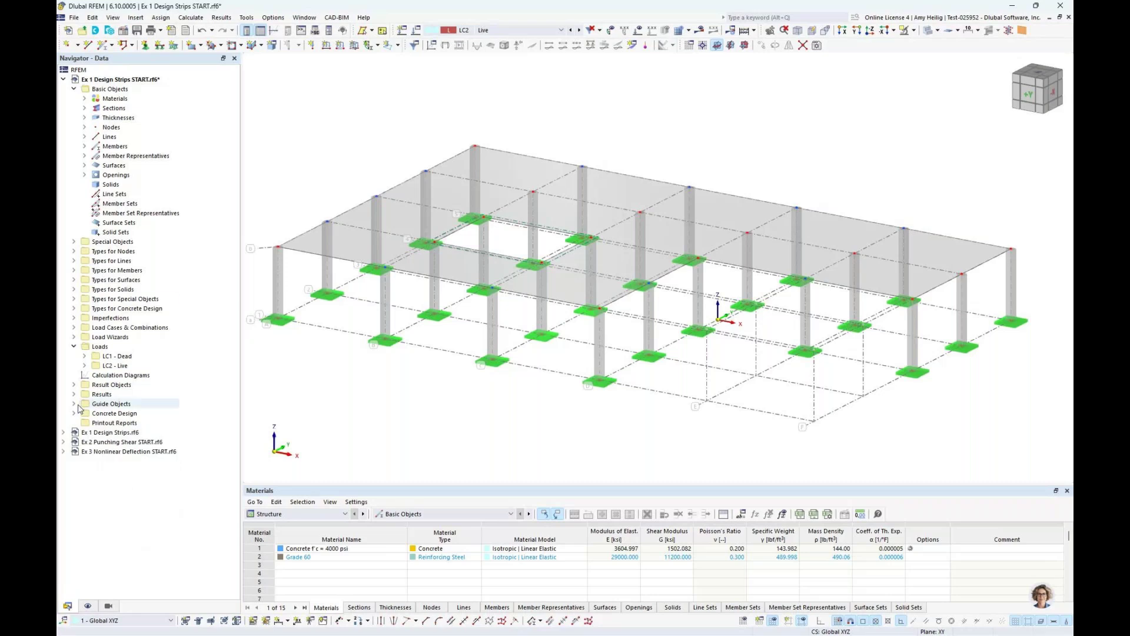
pyautogui.click(73, 242)
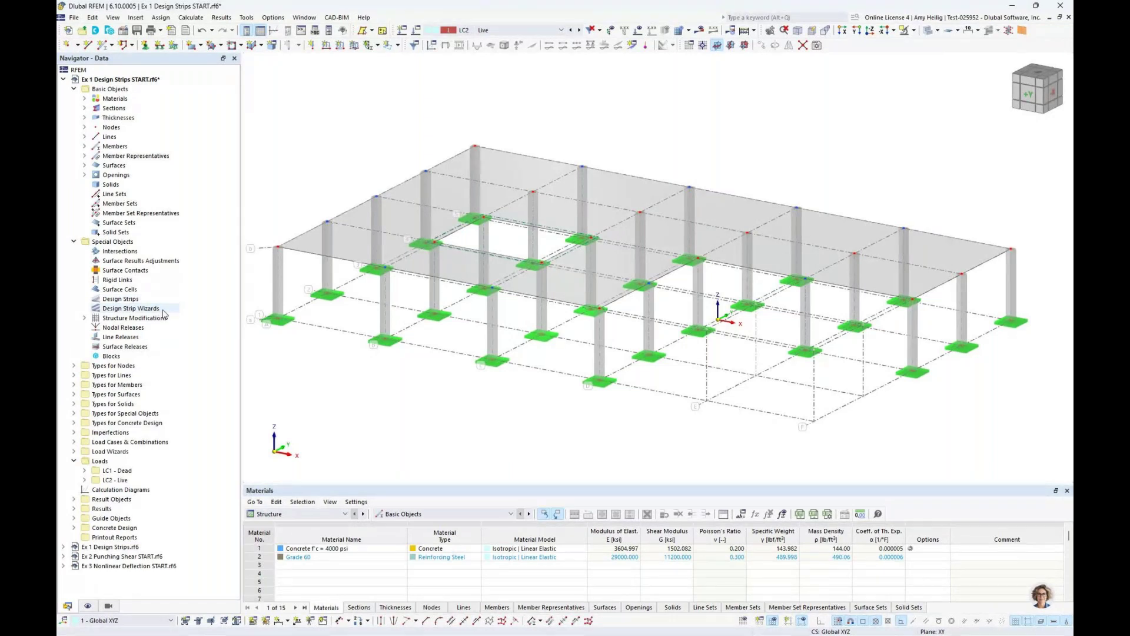
pyautogui.doubleClick(130, 309)
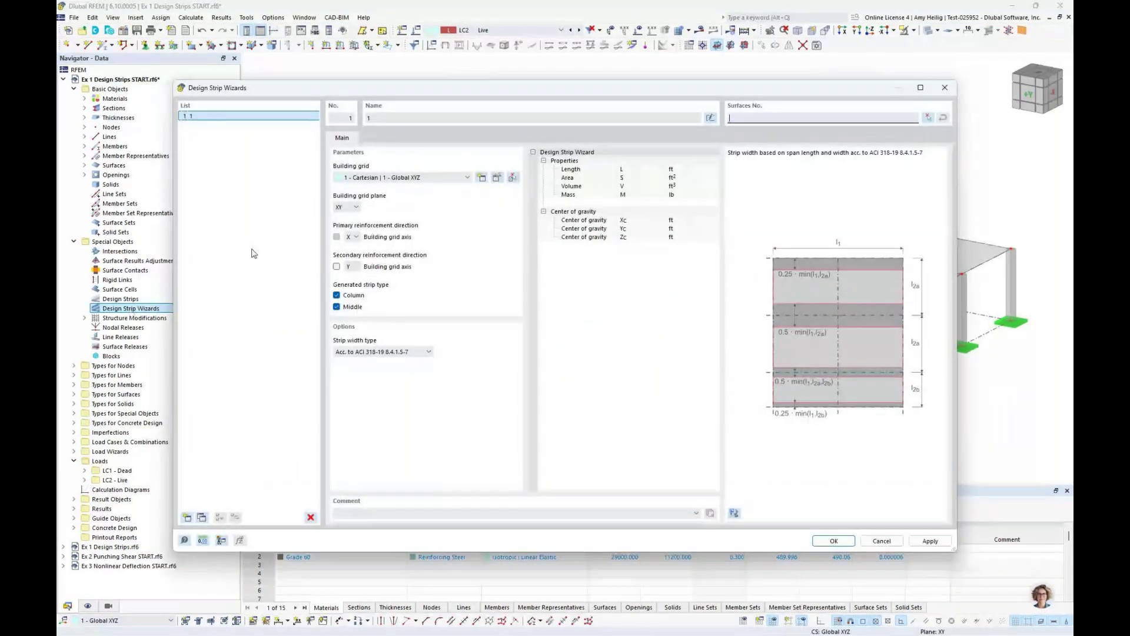
pyautogui.click(389, 178)
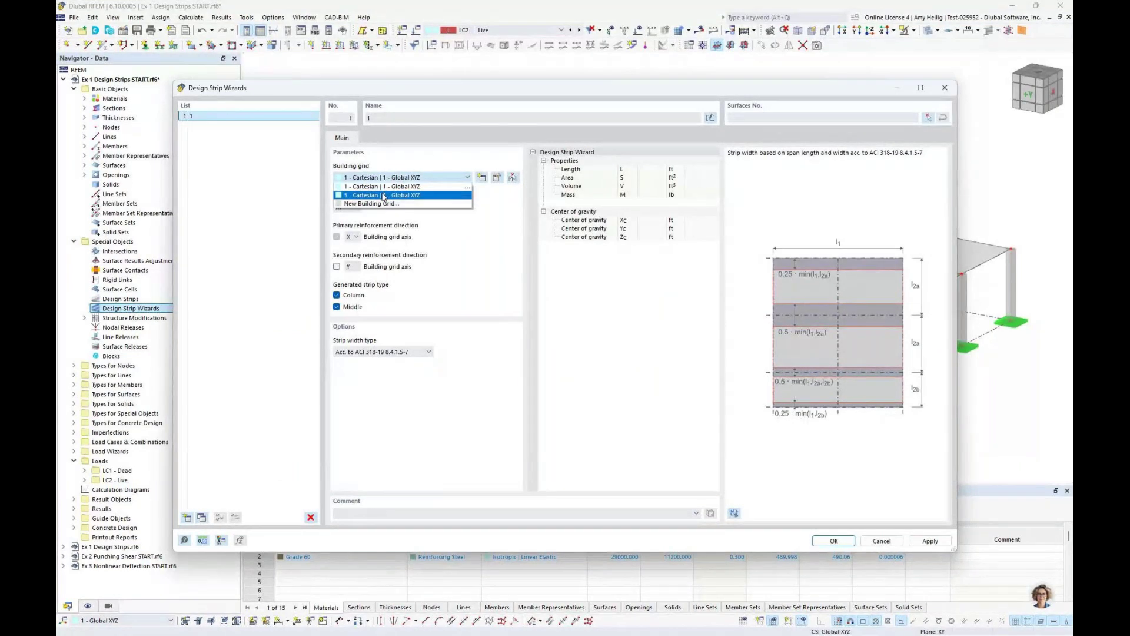
pyautogui.click(383, 195)
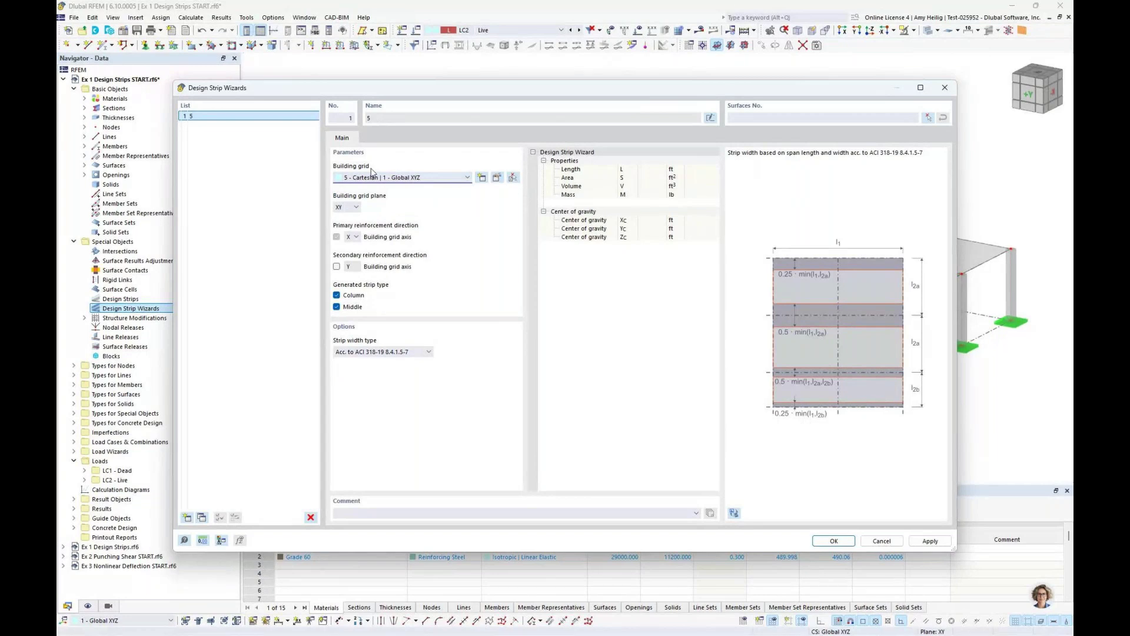
# - Try the strip width types Based on span width and User-defined, and return to Acc. to ACI 318-19 8.4.1.5-7
pyautogui.moveTo(397, 92); pyautogui.dragTo(572, 340)
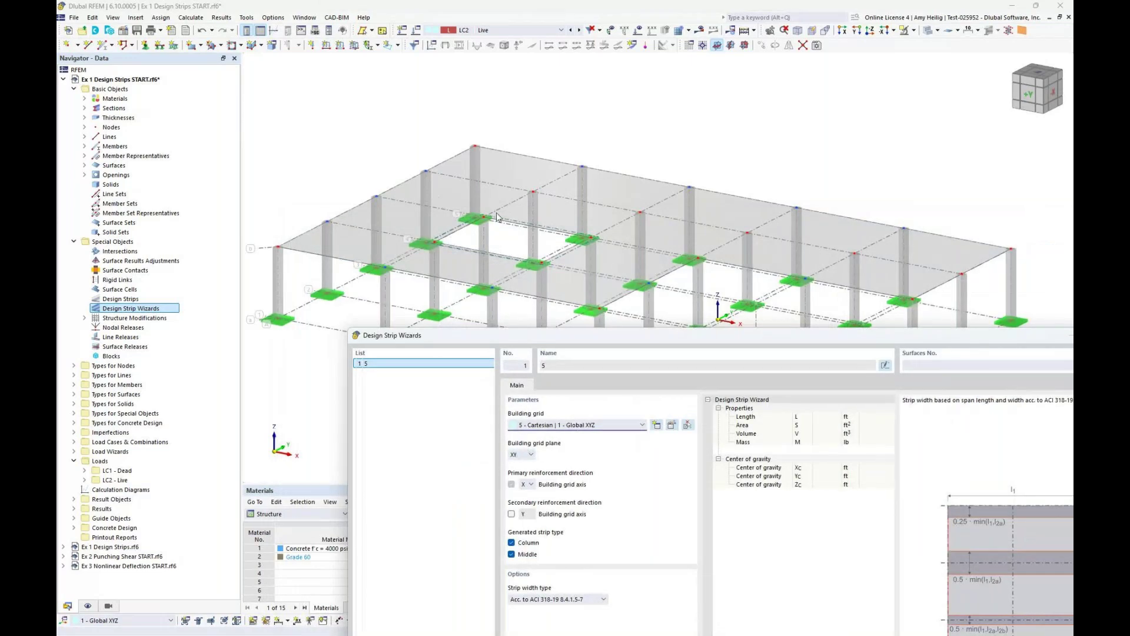
pyautogui.moveTo(506, 338); pyautogui.dragTo(365, 111)
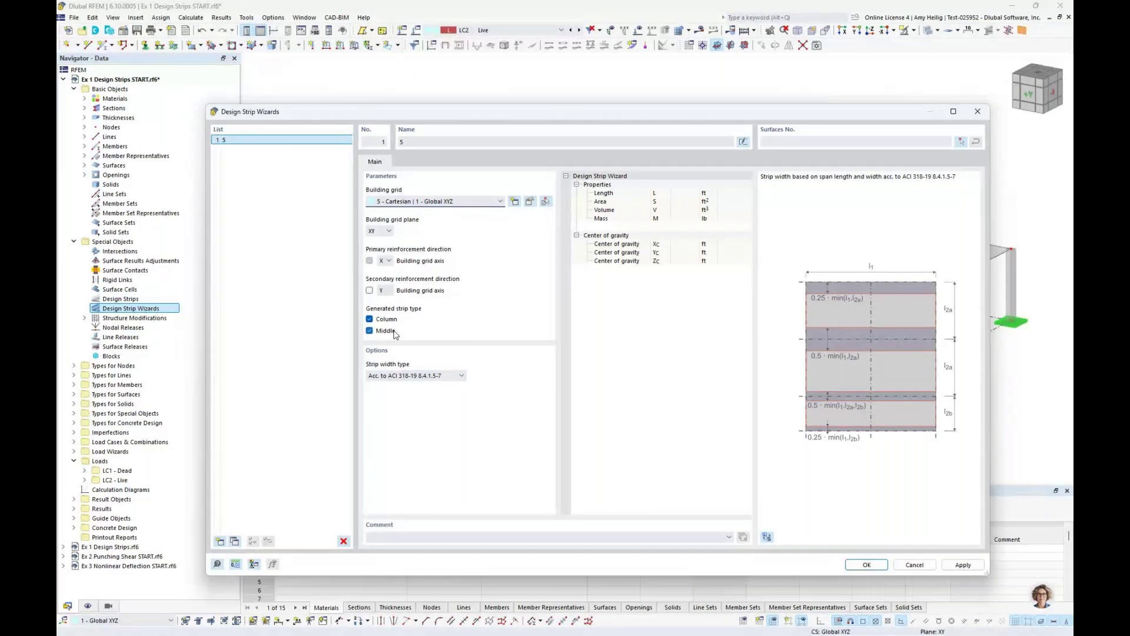
pyautogui.click(450, 375)
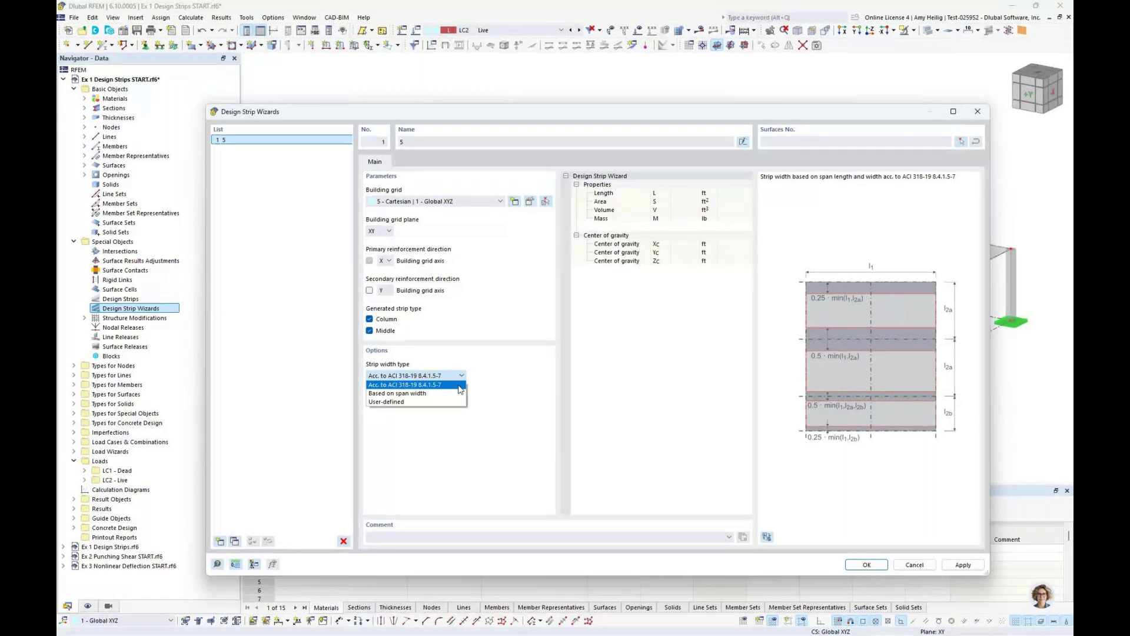
pyautogui.click(446, 394)
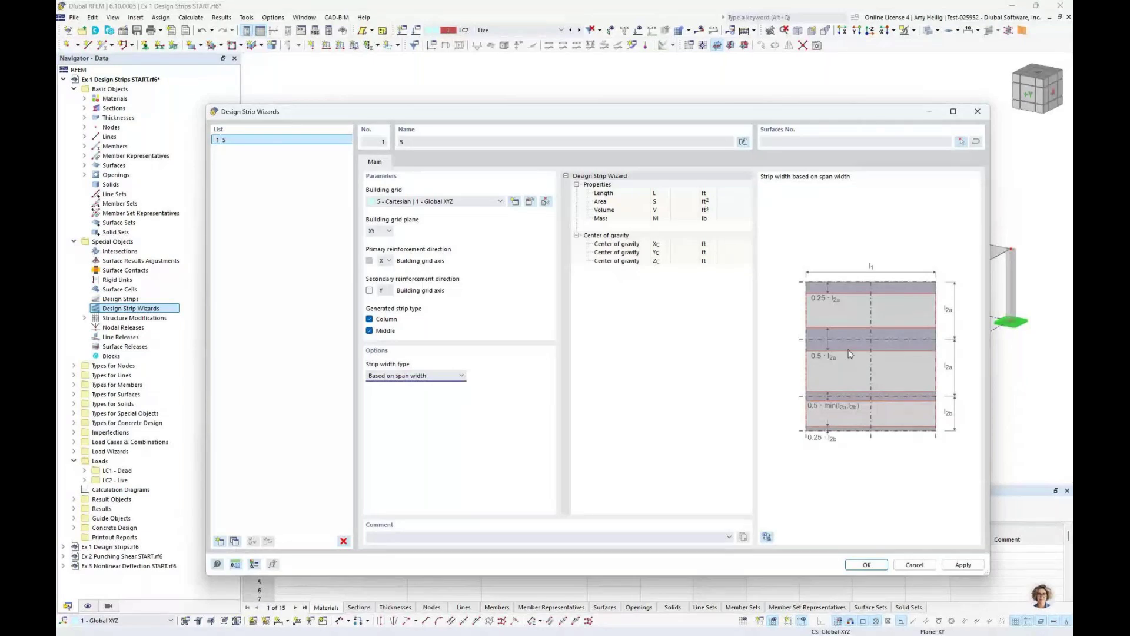
pyautogui.click(416, 376)
pyautogui.click(404, 402)
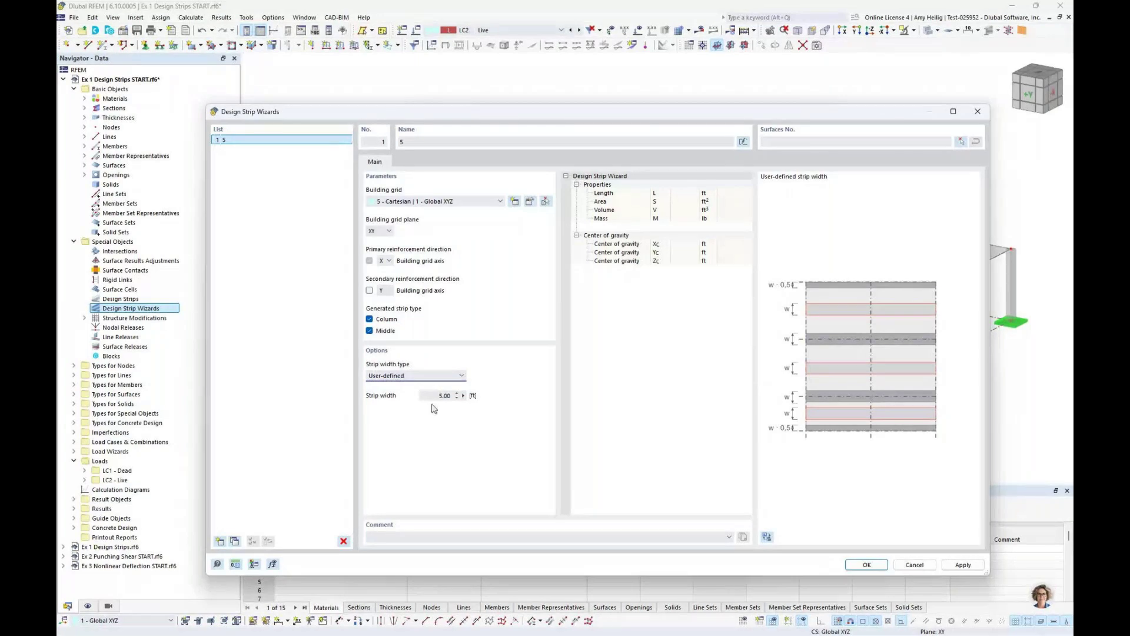
pyautogui.click(425, 375)
pyautogui.click(422, 386)
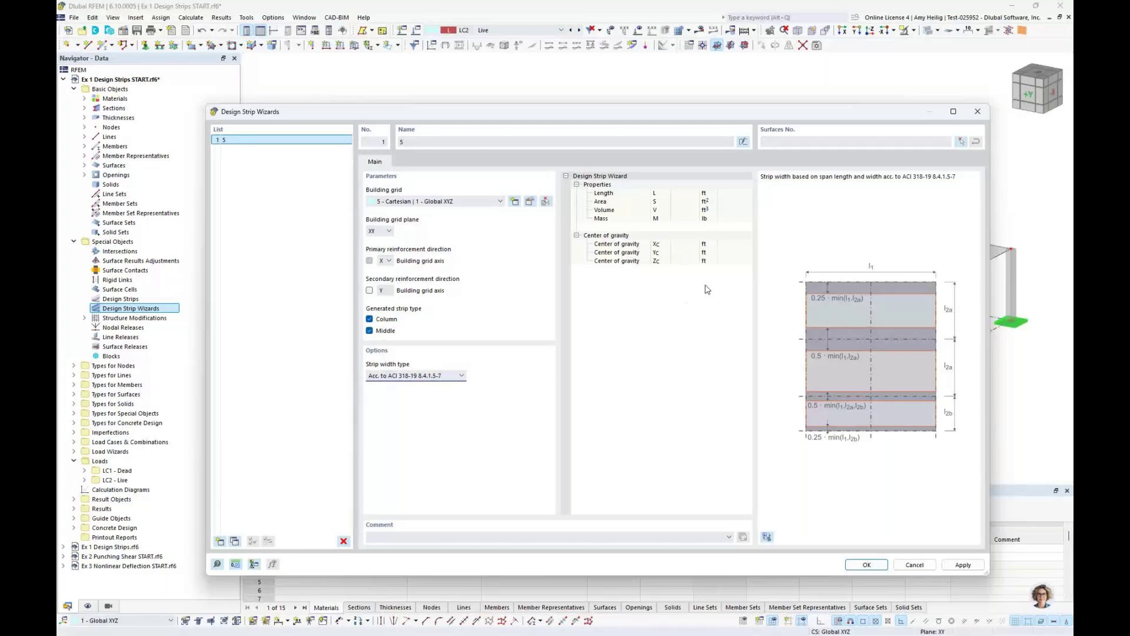
# - Assign the flat slab surface to the design strip wizard and generate the primary column and middle strips
pyautogui.click(811, 142)
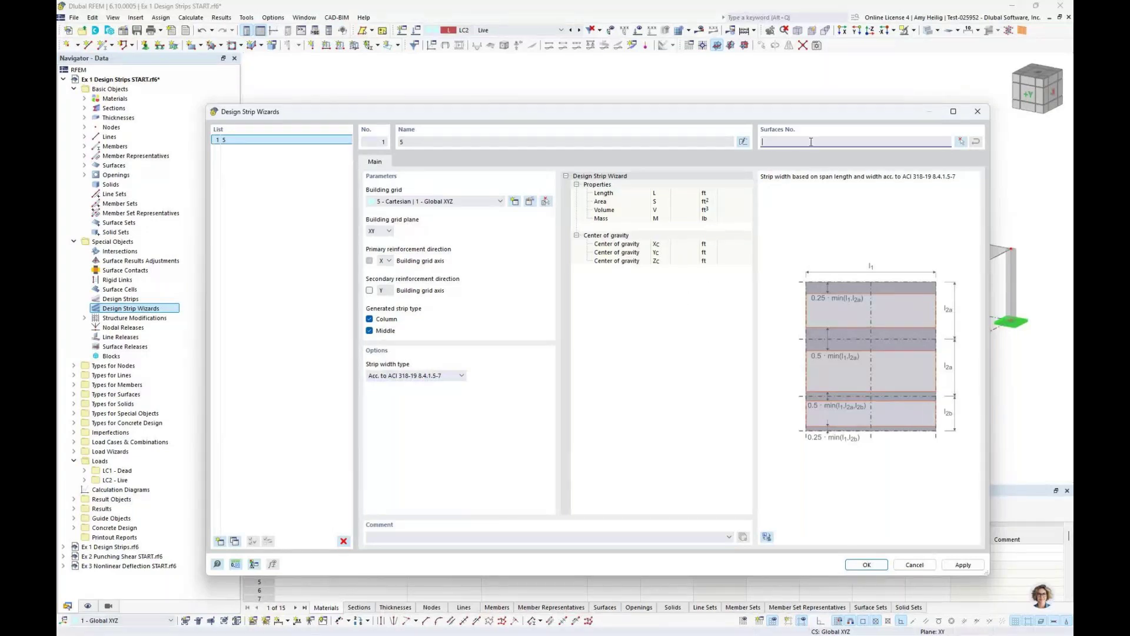
pyautogui.click(960, 143)
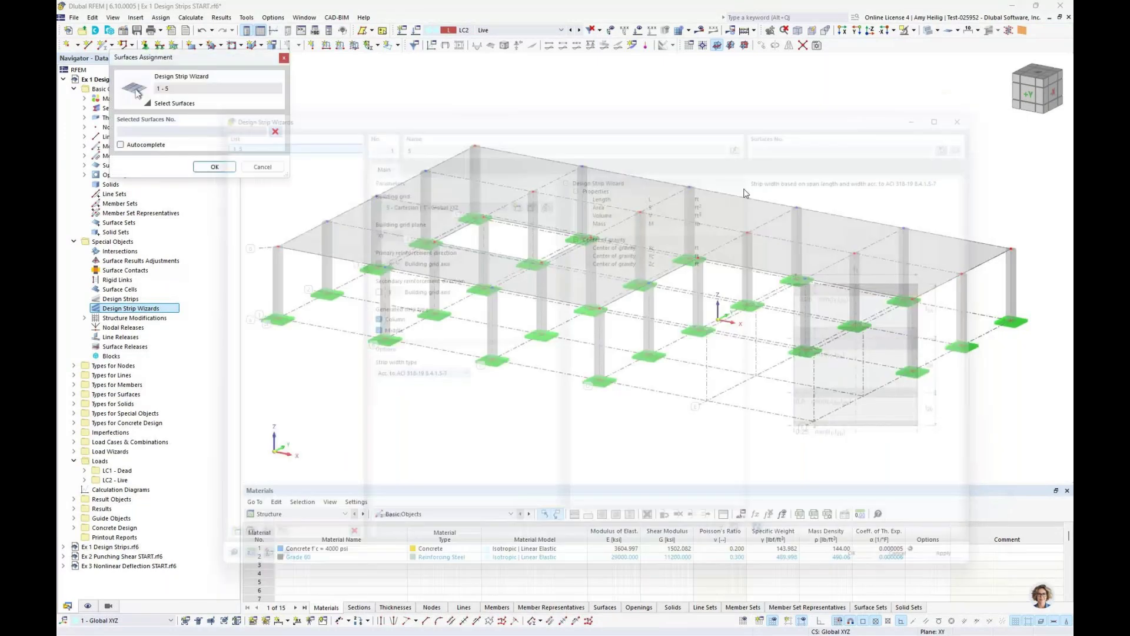
pyautogui.click(560, 225)
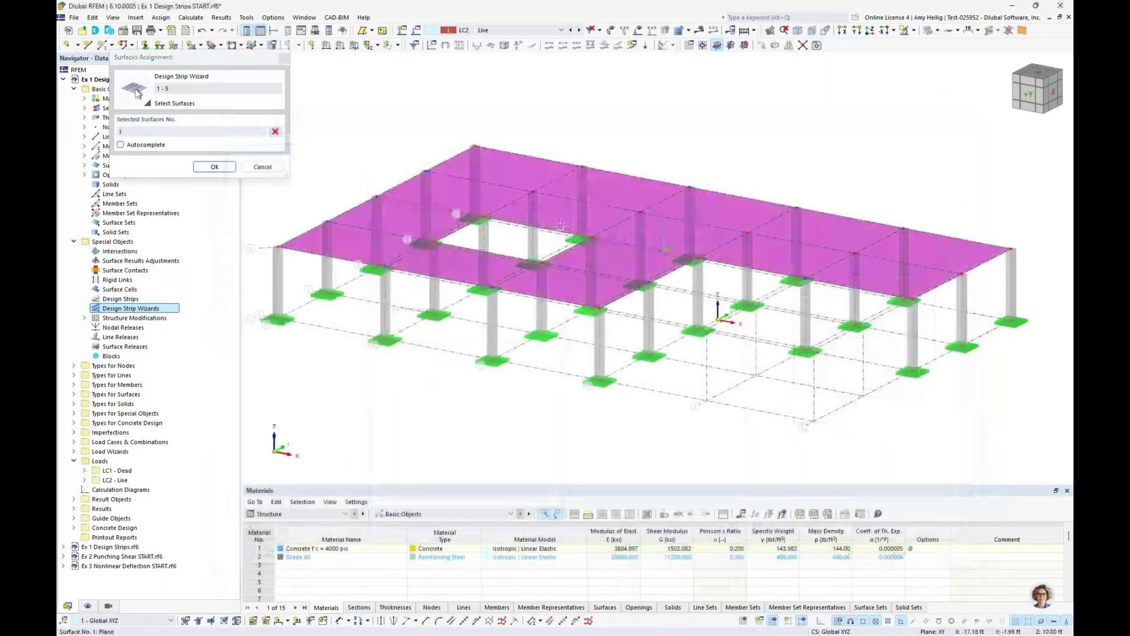
pyautogui.click(215, 168)
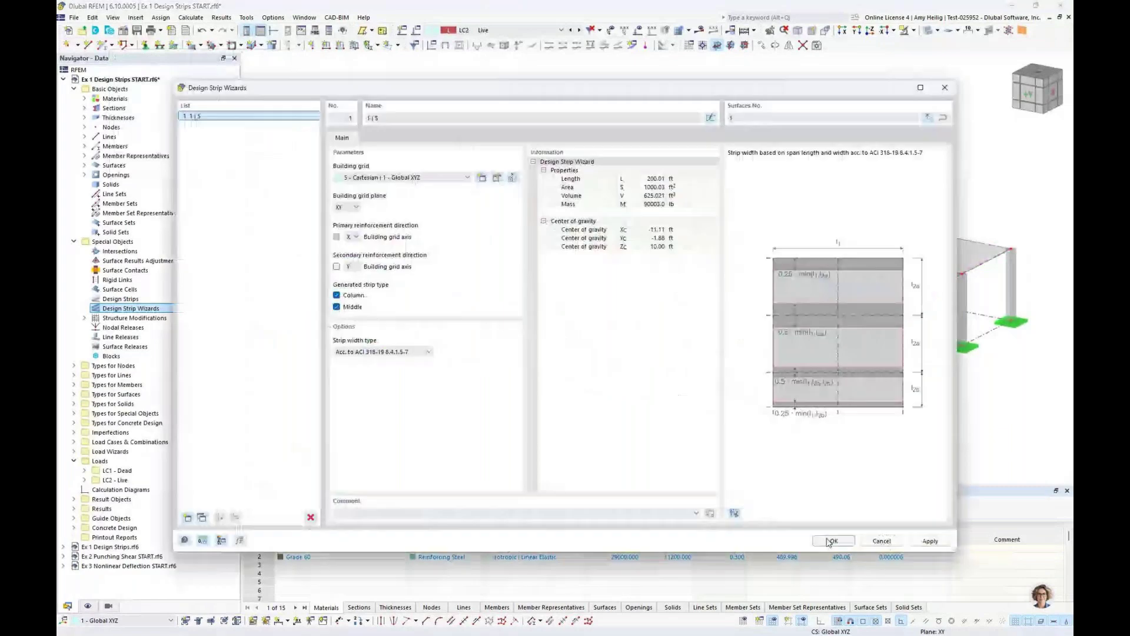
pyautogui.click(830, 541)
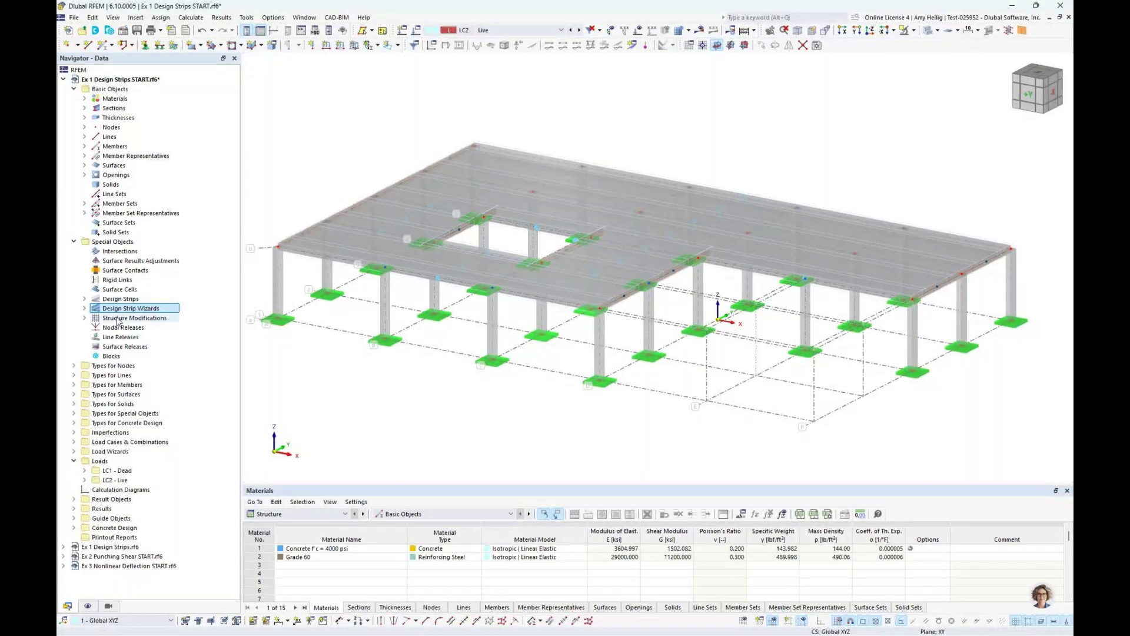
# - List the generated design strips and check the wizard's option for disconnecting them
pyautogui.click(84, 298)
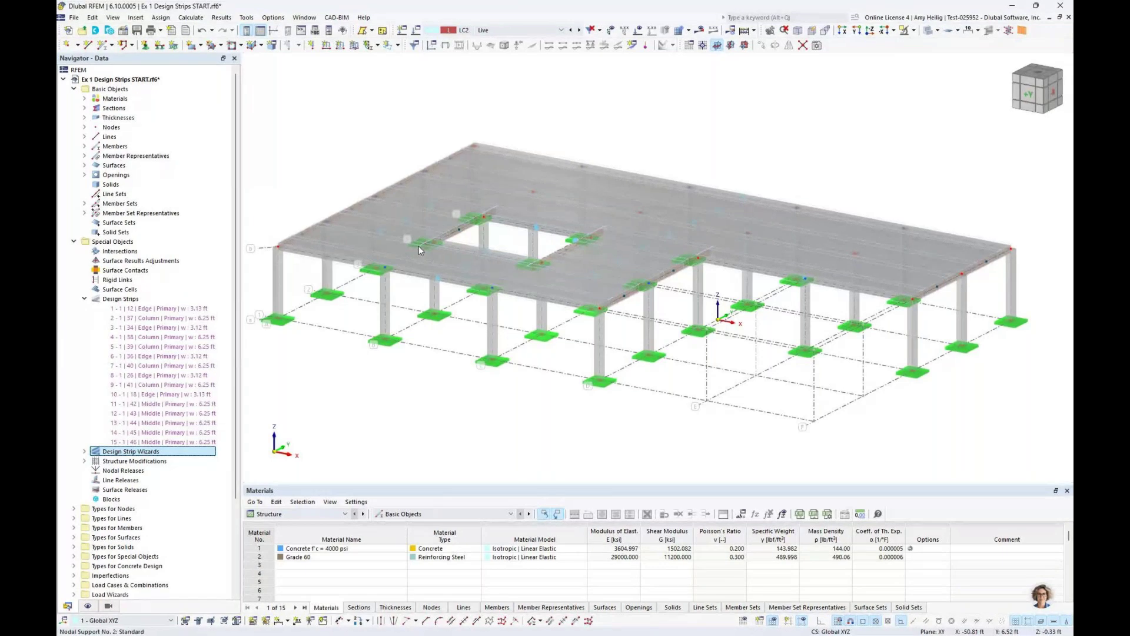
pyautogui.rightClick(156, 453)
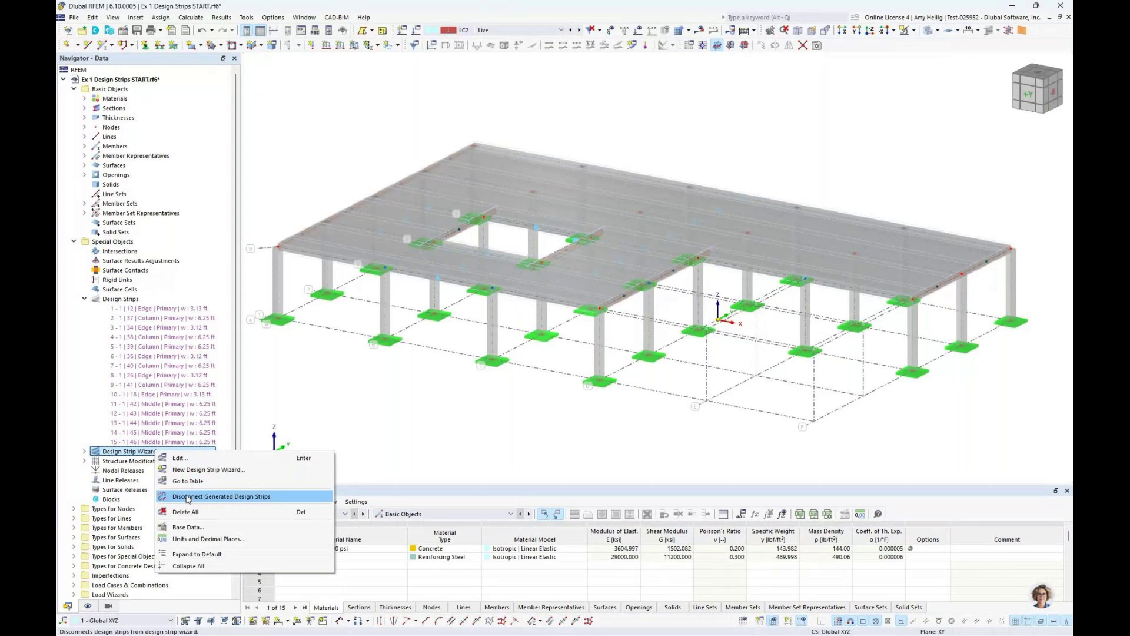
pyautogui.click(364, 417)
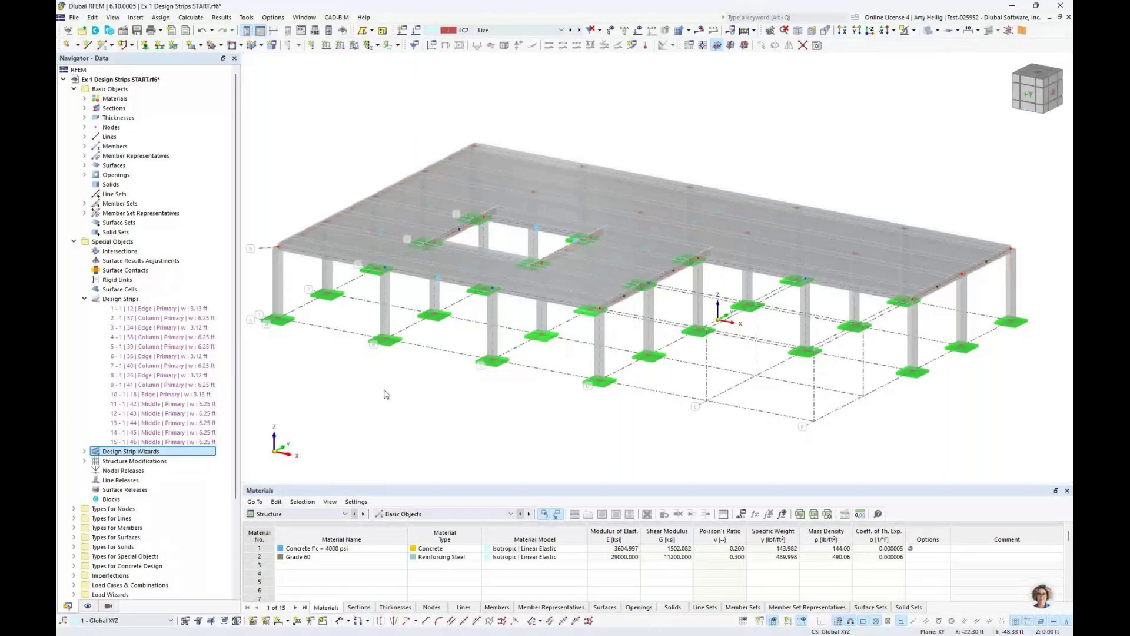
# - Inspect the member type and the stress integration dimensions of the middle strip nearest the slab's front edge, without changing it
pyautogui.doubleClick(362, 246)
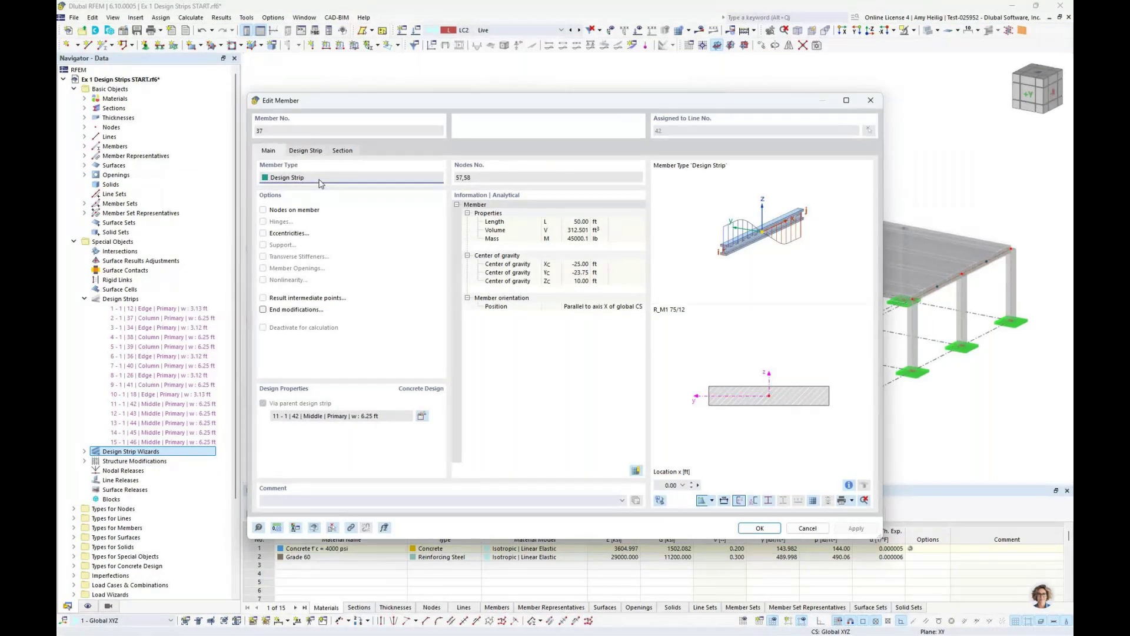
pyautogui.click(312, 151)
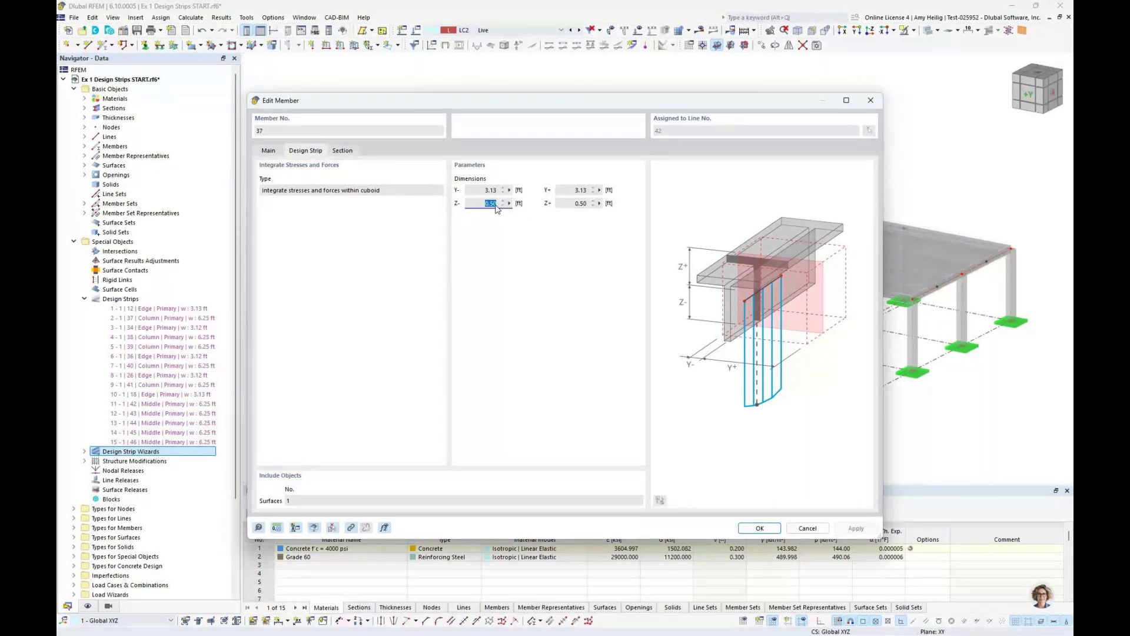
pyautogui.click(269, 151)
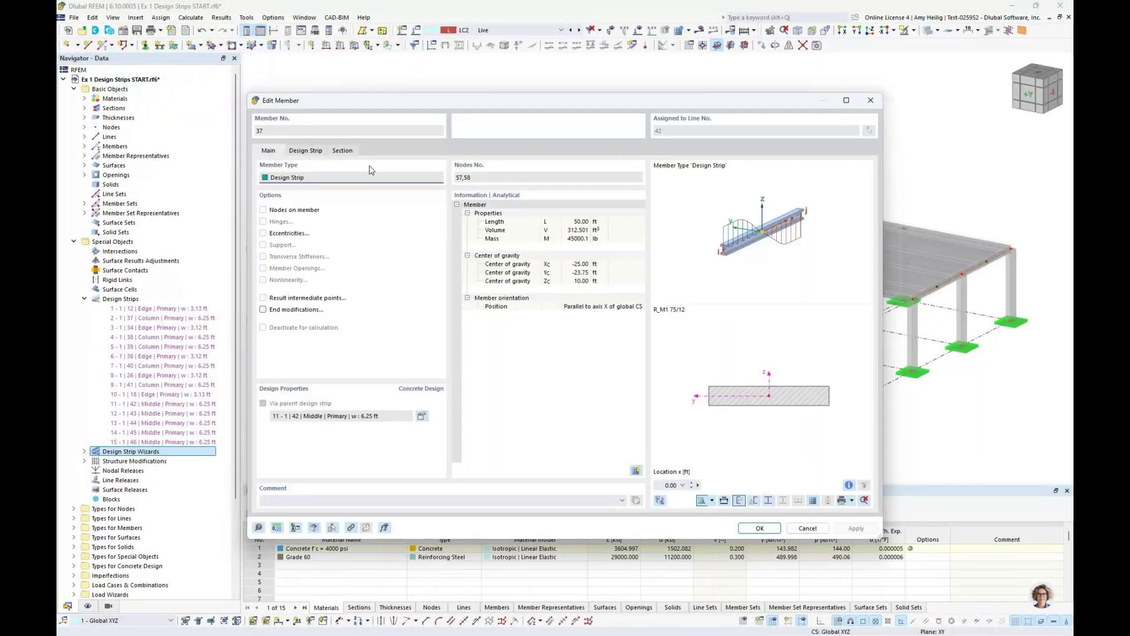
pyautogui.click(807, 528)
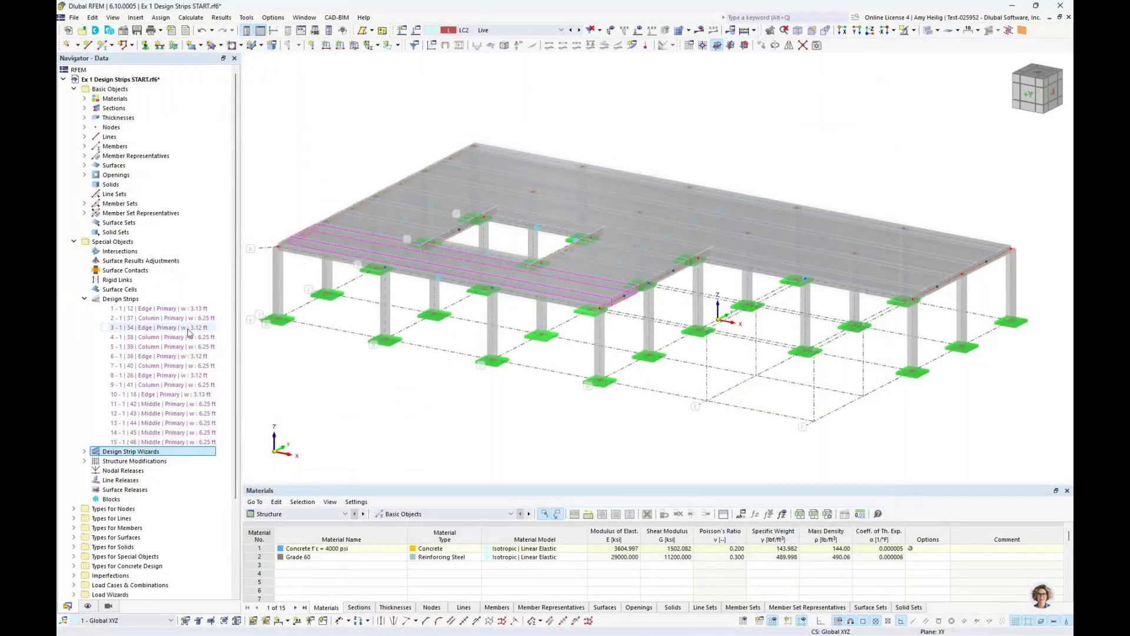
# - Open the generated design strips for editing
pyautogui.rightClick(158, 299)
pyautogui.click(181, 308)
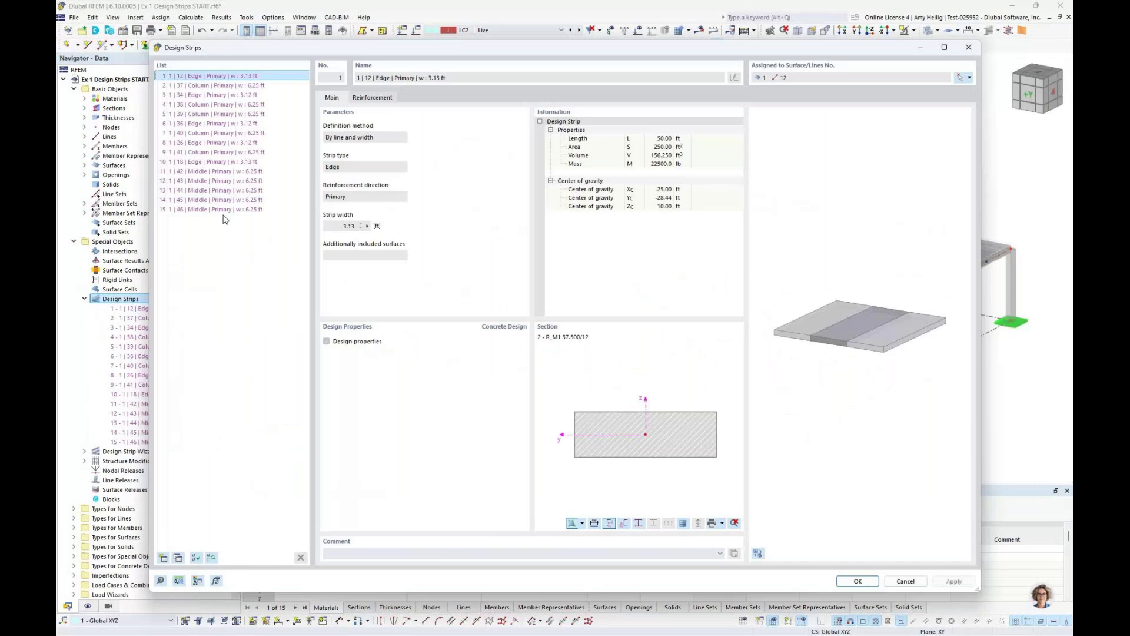
# - Add a new column design strip and delete it again
pyautogui.click(164, 559)
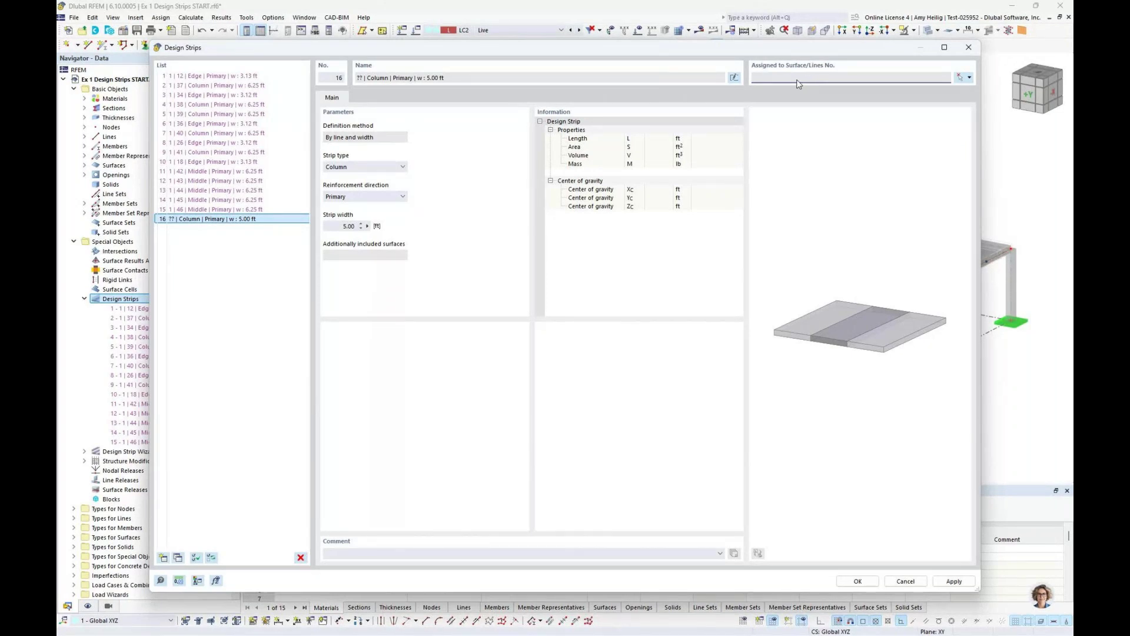
pyautogui.click(301, 557)
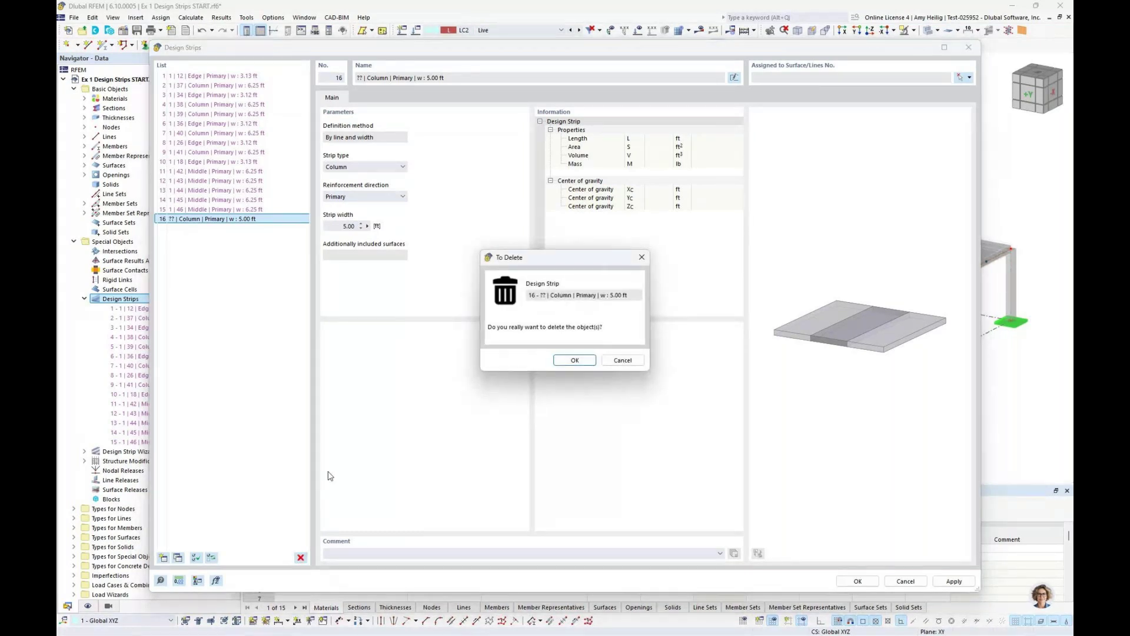
pyautogui.press('Return')
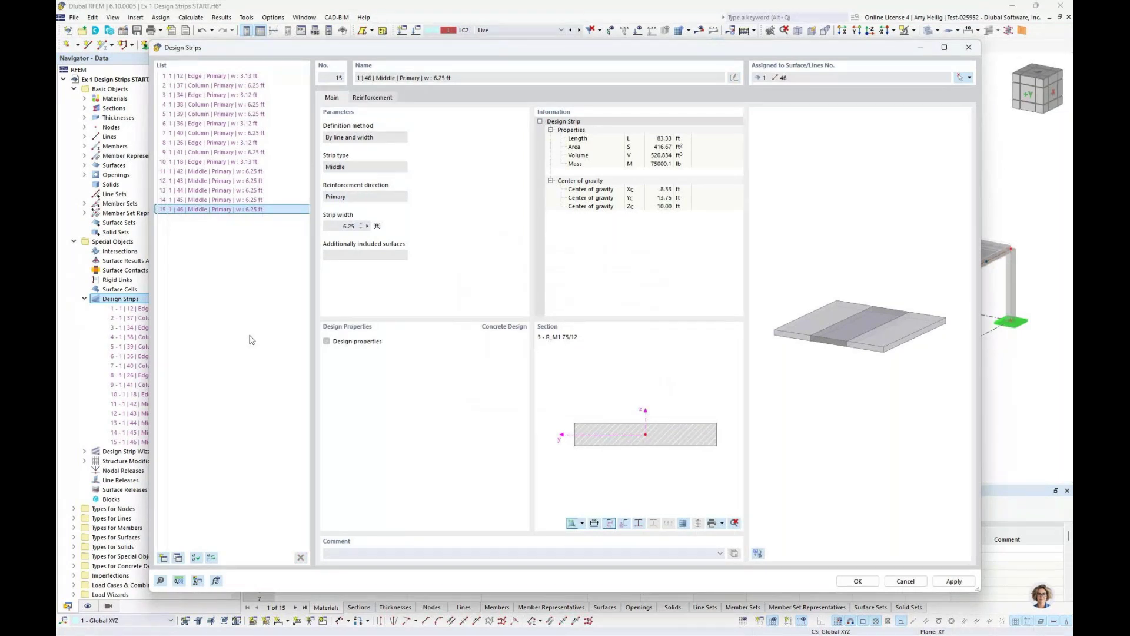
# - For all 15 design strips, turn off the top reinforcement's minimum gap length and set the top rebar diameter to #6
pyautogui.click(265, 77)
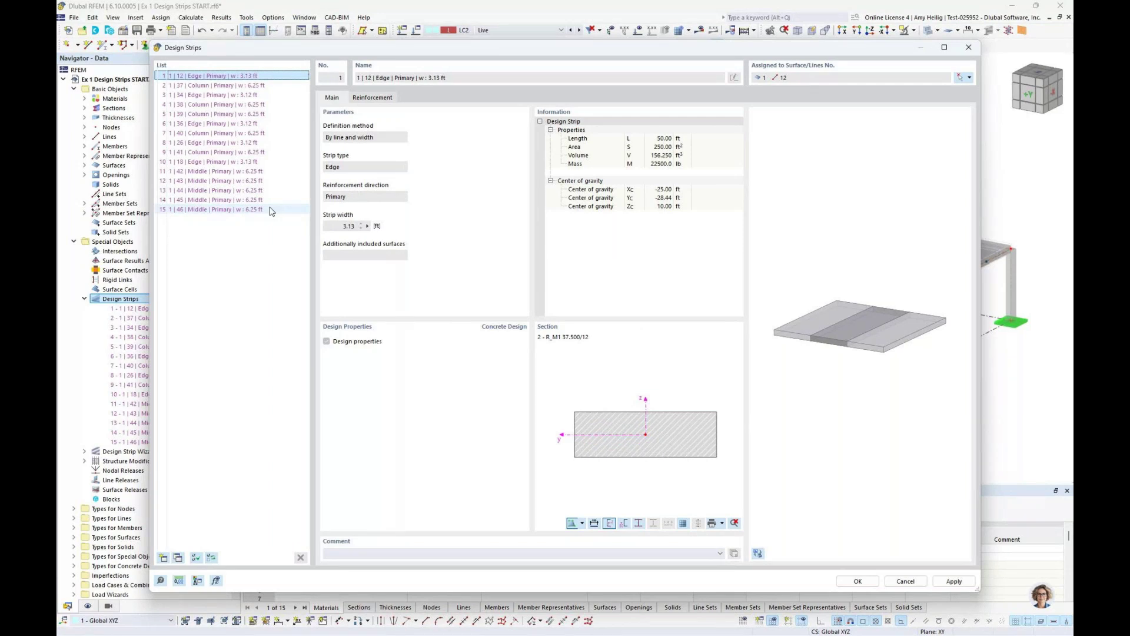
pyautogui.keyDown('shift'); pyautogui.click(270, 210); pyautogui.keyUp('shift')
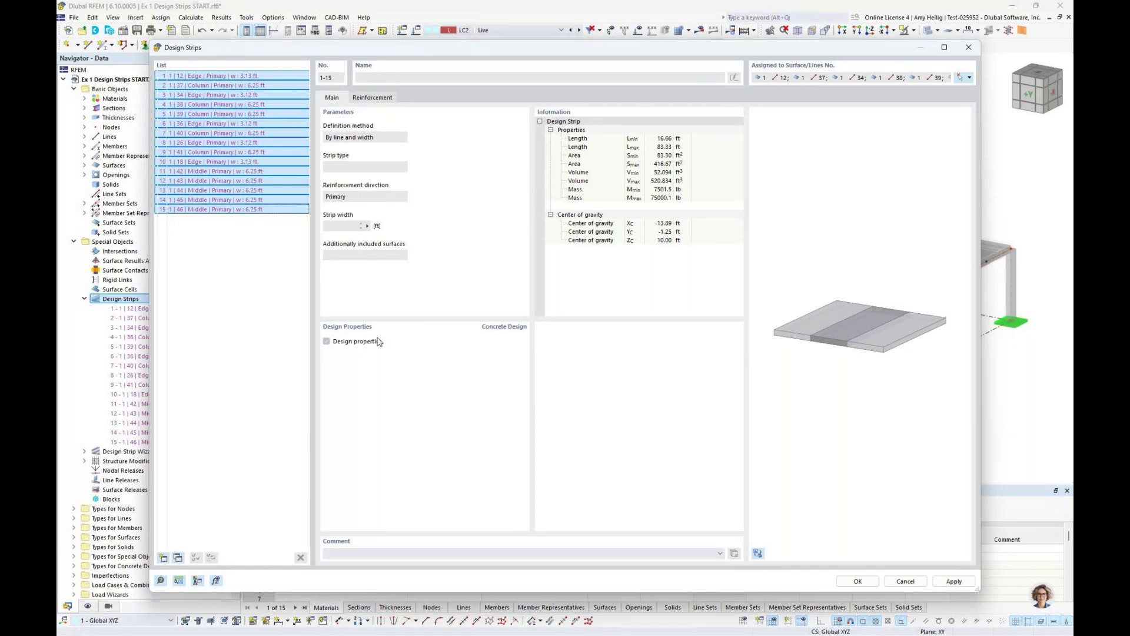
pyautogui.click(372, 98)
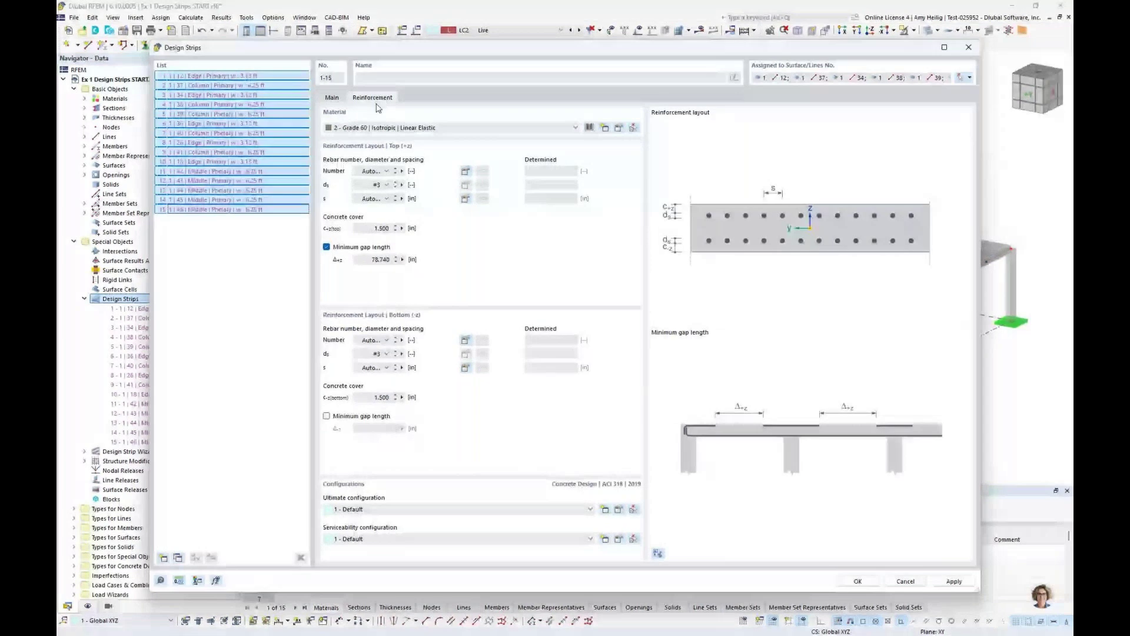
pyautogui.click(326, 247)
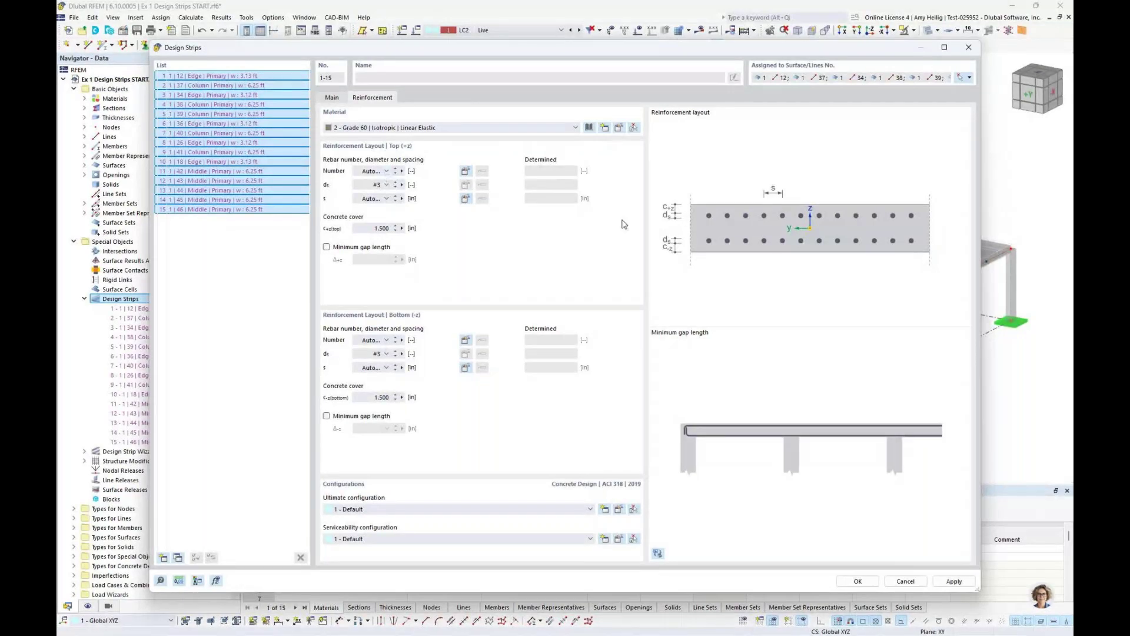
pyautogui.click(386, 184)
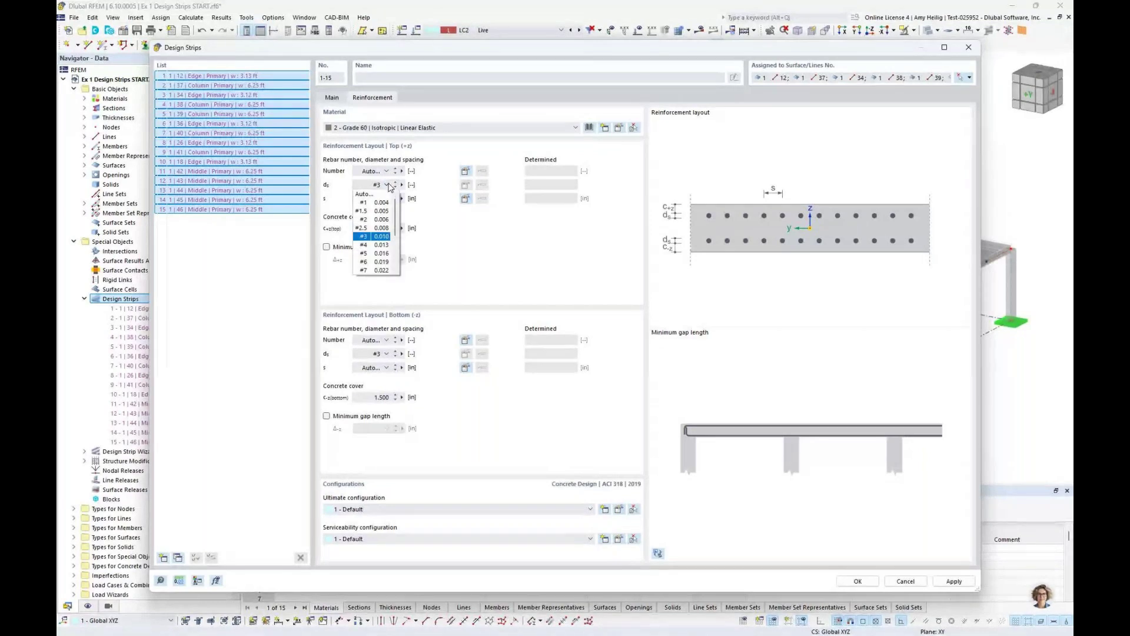
pyautogui.click(375, 261)
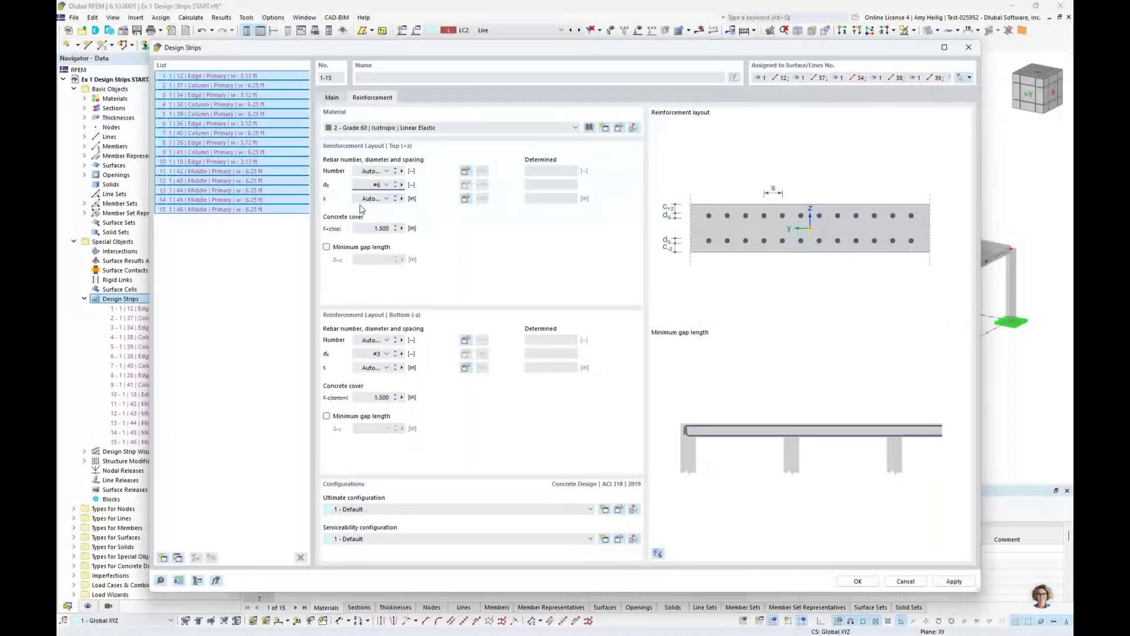
# - Limit the automatic top rebar spacing of all selected strips to a minimum of 3 in and a maximum of 12 in
pyautogui.click(465, 200)
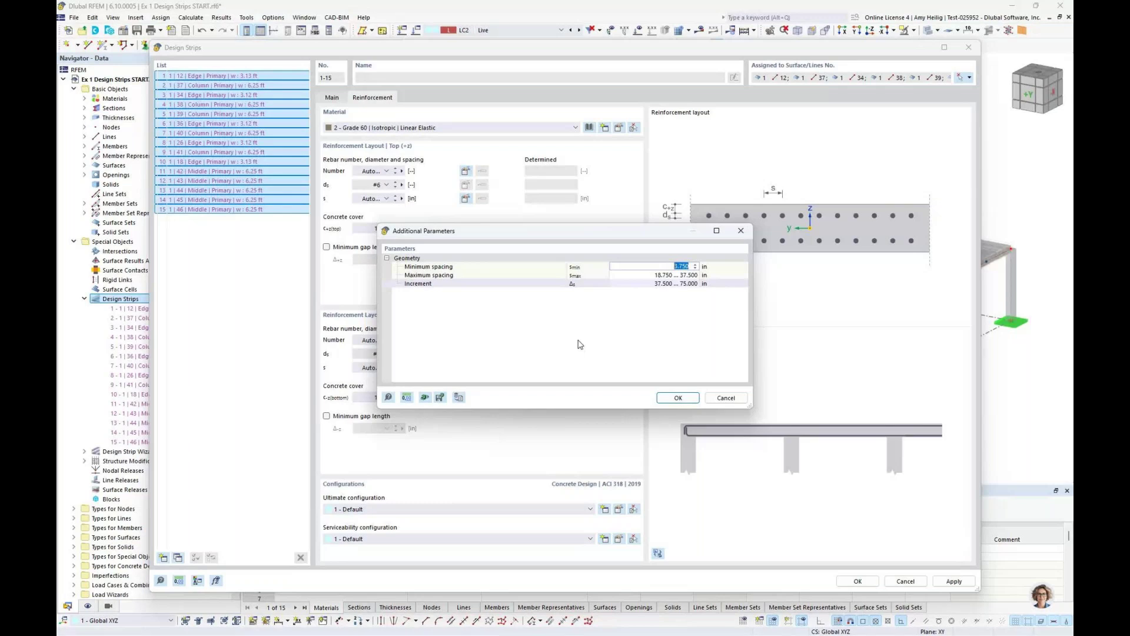
pyautogui.write('3.0')
pyautogui.press('Tab')
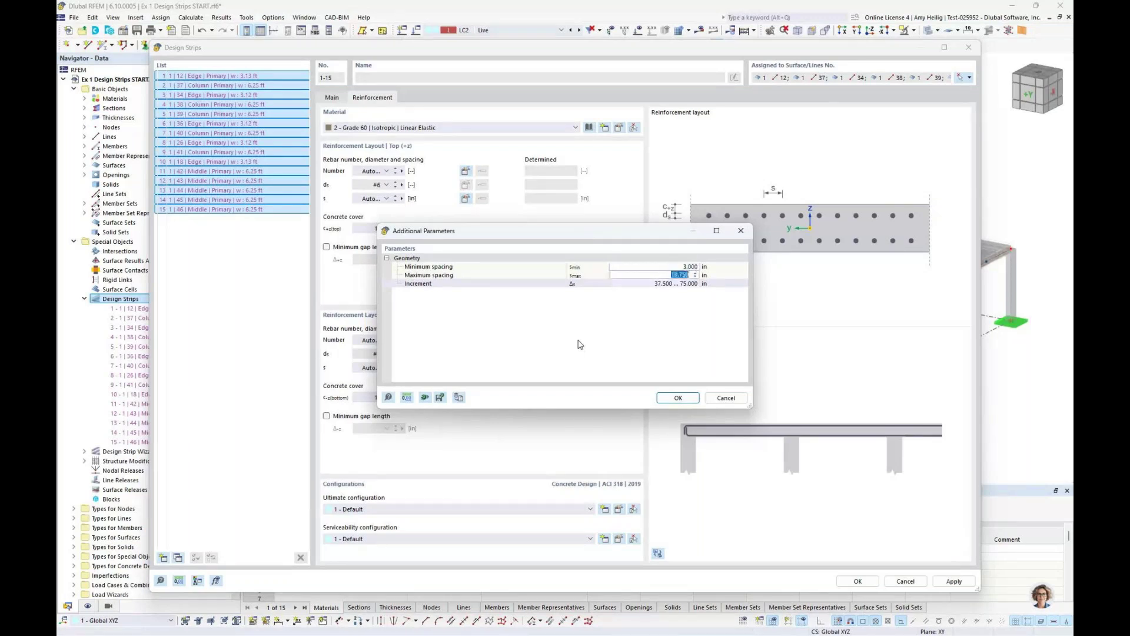
pyautogui.write('12')
pyautogui.press('Tab')
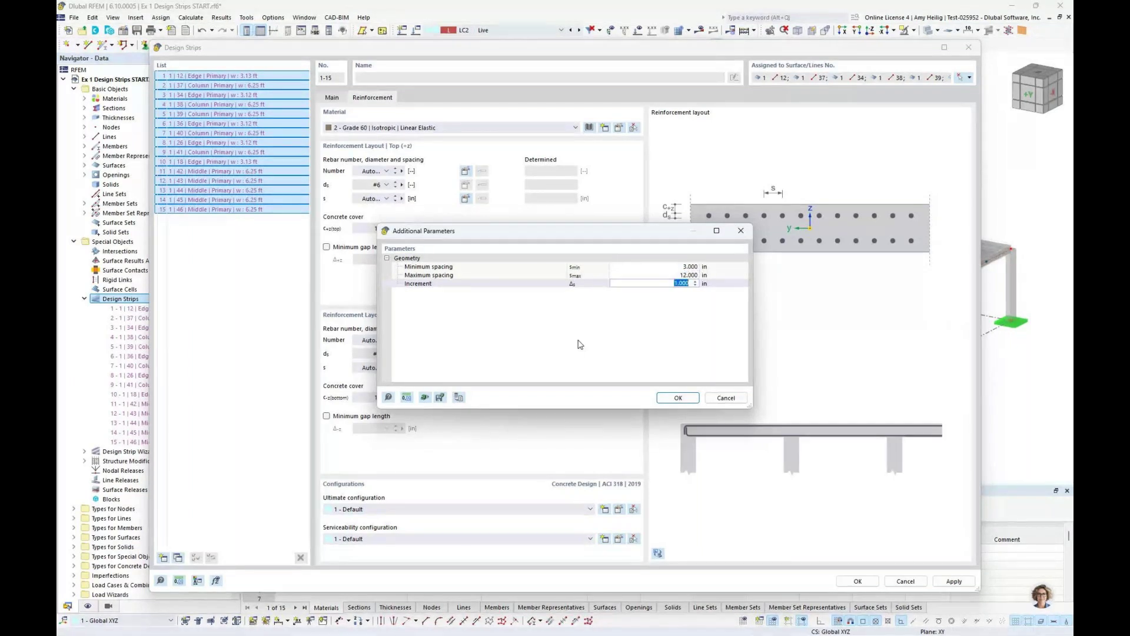
pyautogui.click(678, 397)
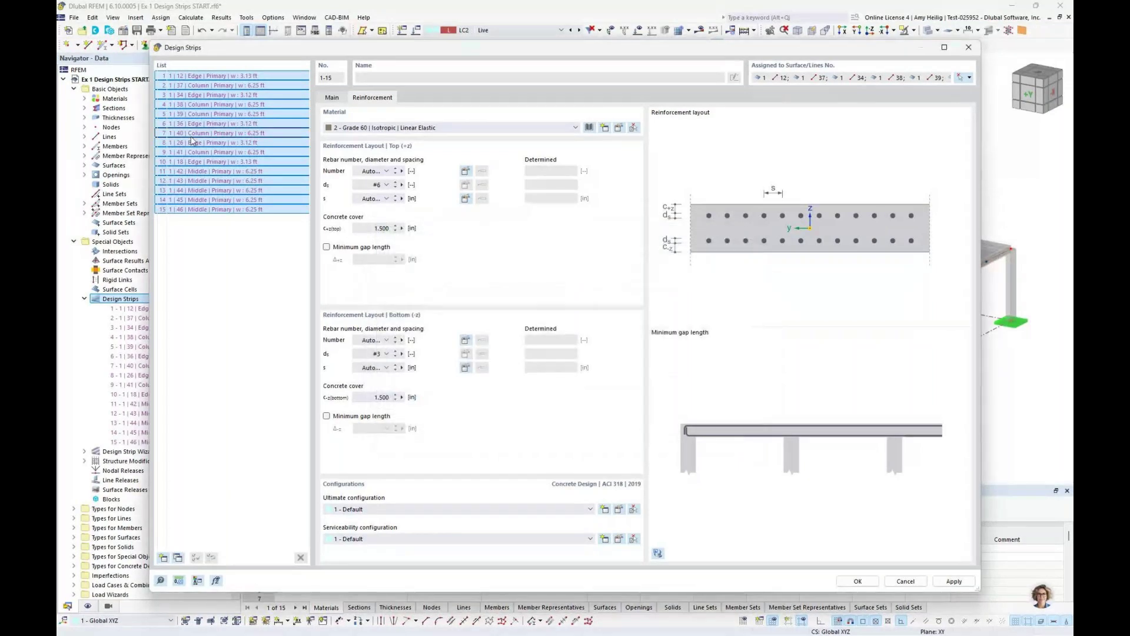
# - Try the top minimum gap length on column design strip 2 and switch it off again
pyautogui.click(253, 86)
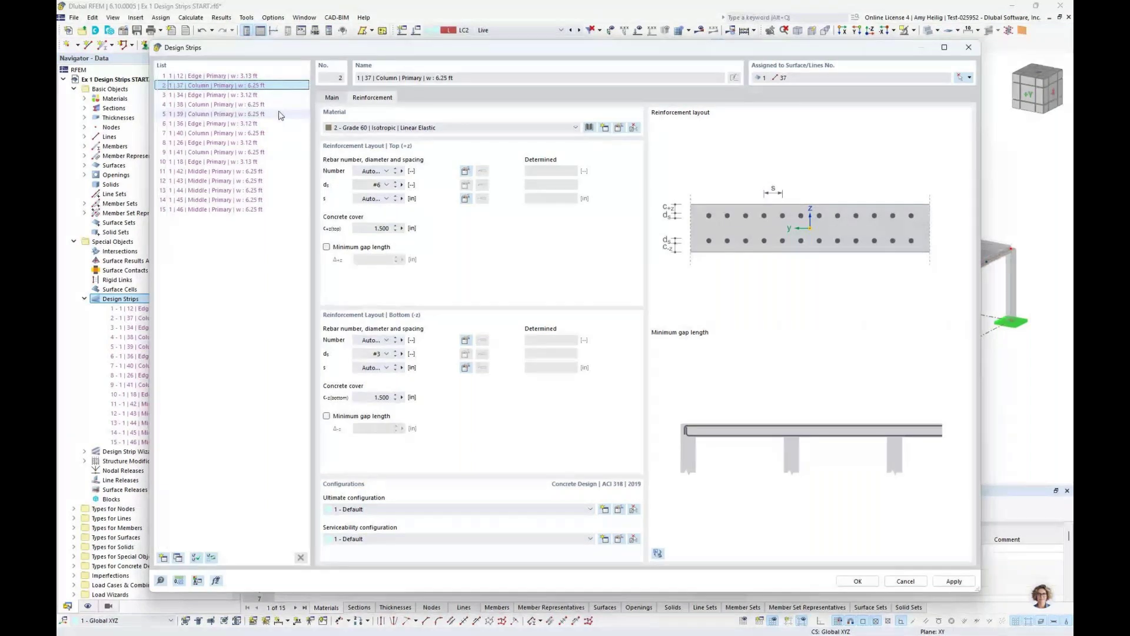
pyautogui.click(326, 247)
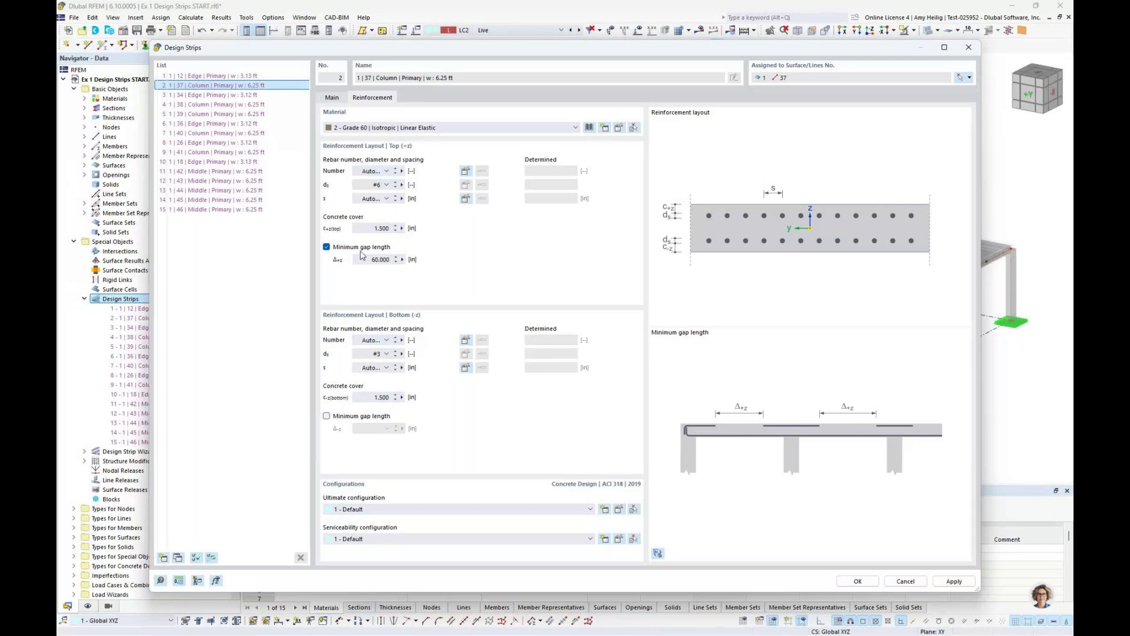
pyautogui.click(326, 247)
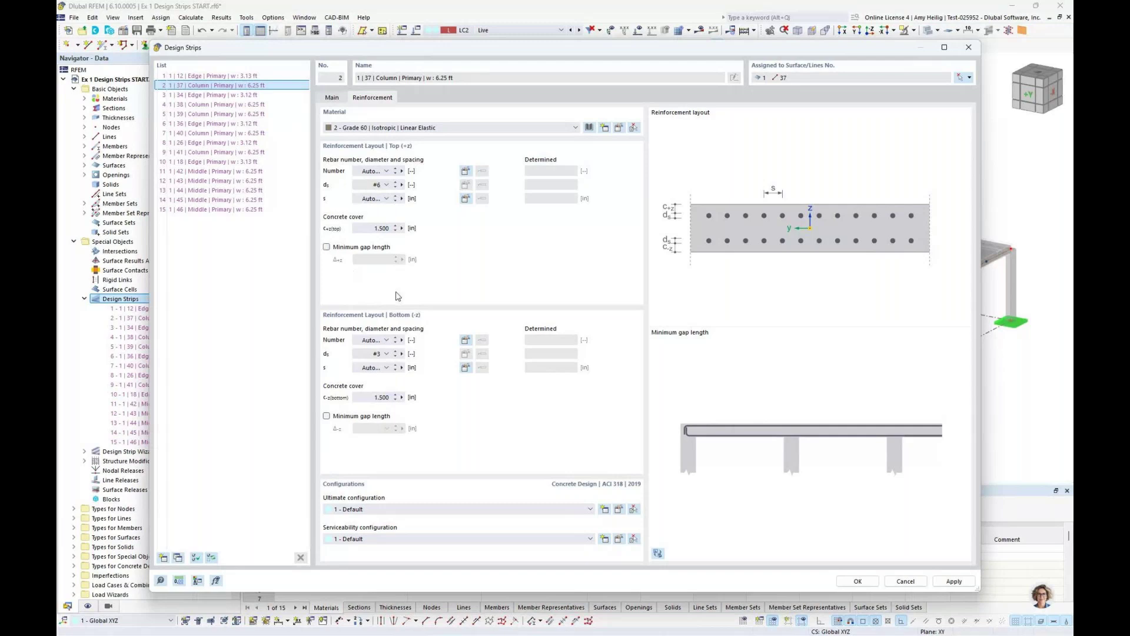
# - Set the bottom reinforcement's rebar diameter to #6 for all 15 design strips
pyautogui.click(244, 77)
pyautogui.keyDown('shift'); pyautogui.click(244, 209); pyautogui.keyUp('shift')
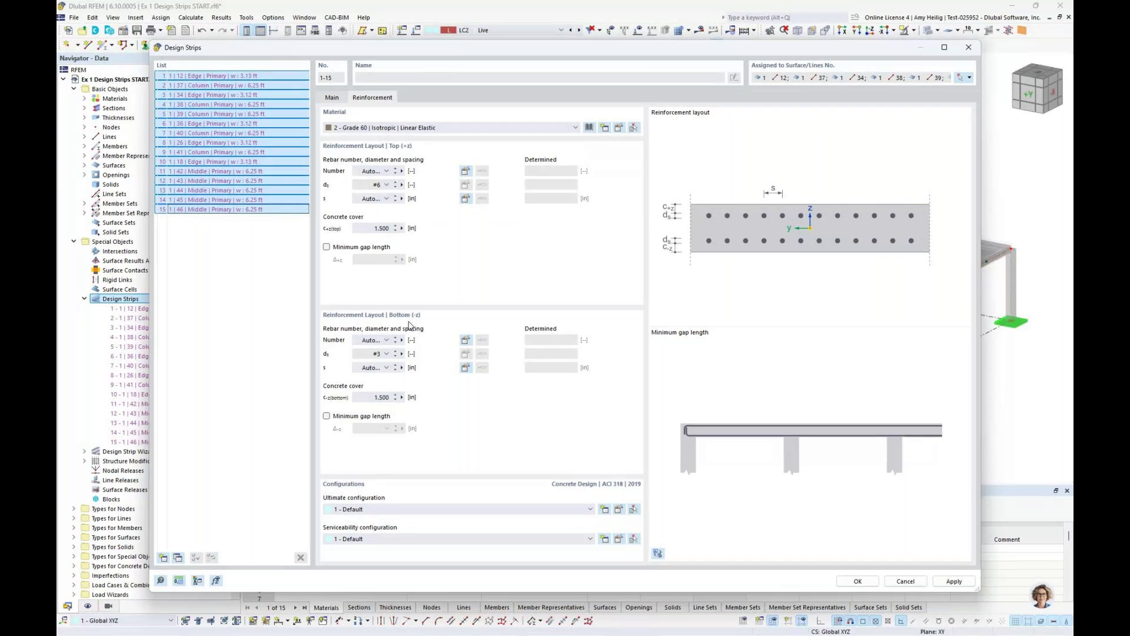
pyautogui.click(388, 354)
pyautogui.click(376, 389)
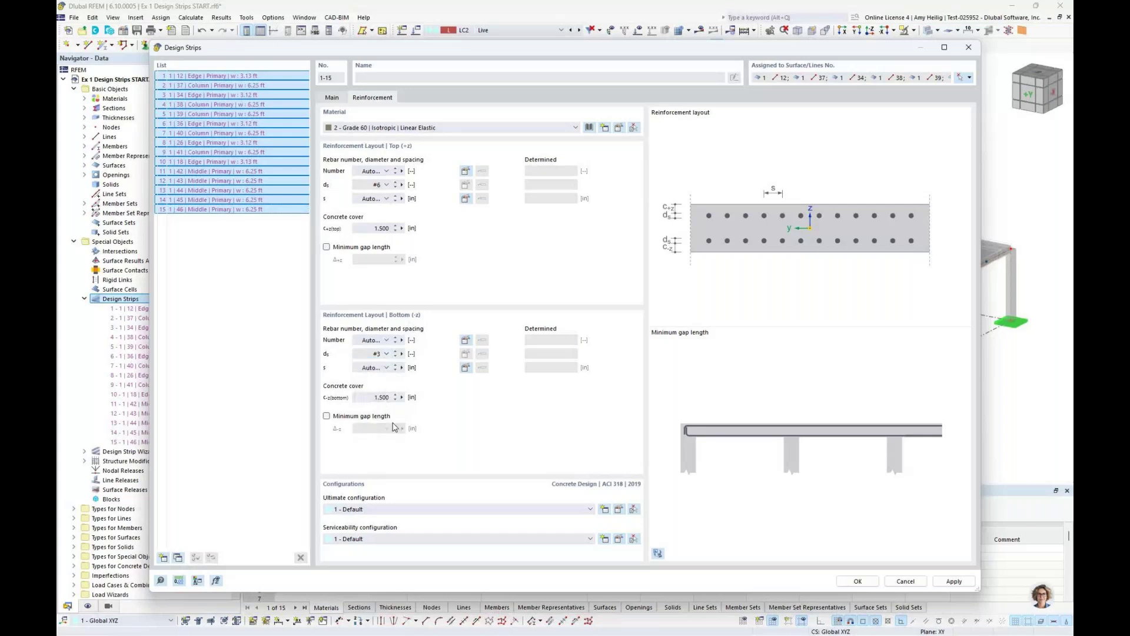
# - Limit the automatic bottom rebar spacing of the selected strips to a maximum of 12 in, with an increment of 1.0 in
pyautogui.click(467, 371)
pyautogui.click(618, 277)
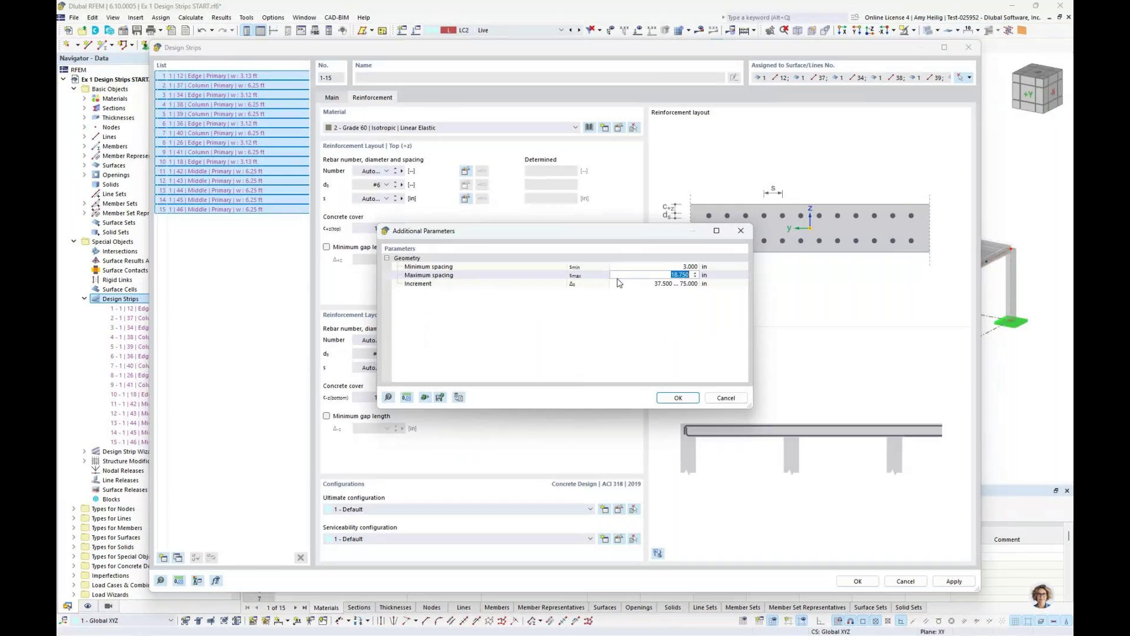
pyautogui.write('12')
pyautogui.press('Tab')
pyautogui.write('1.0')
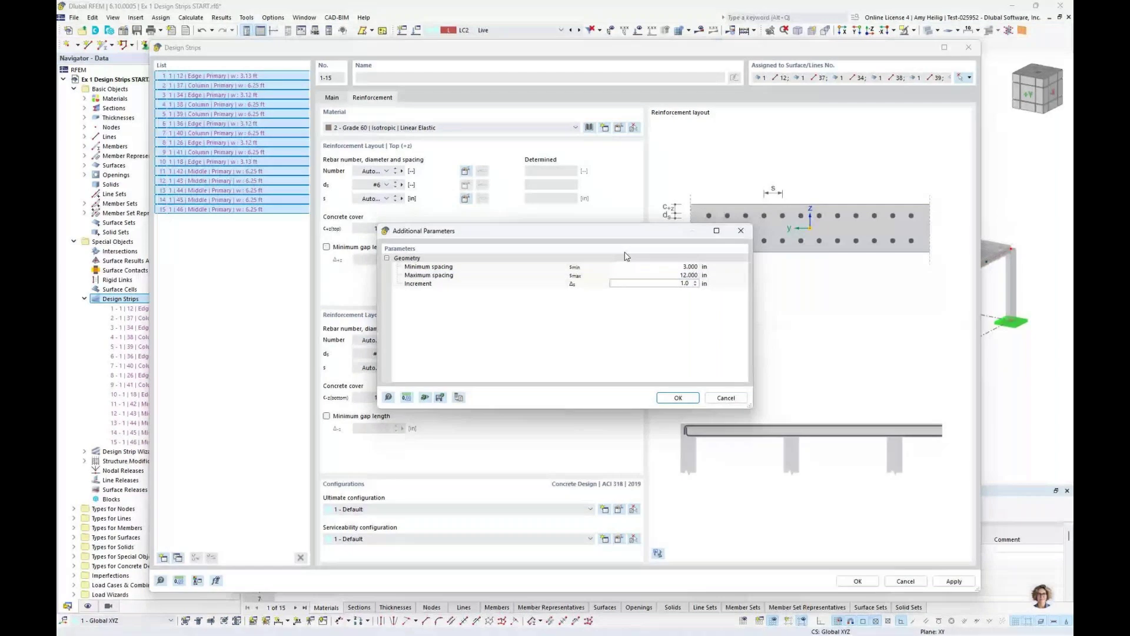
pyautogui.click(678, 398)
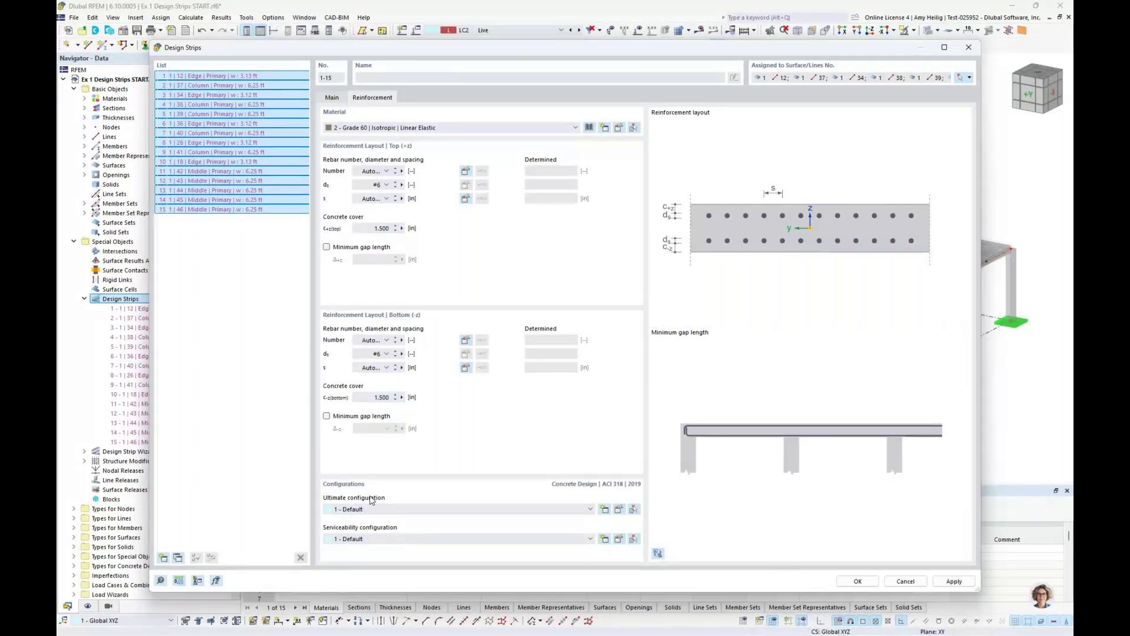
# - Exclude torsional moments from the internal forces considered for members in the default ultimate (strength) configuration
pyautogui.click(619, 510)
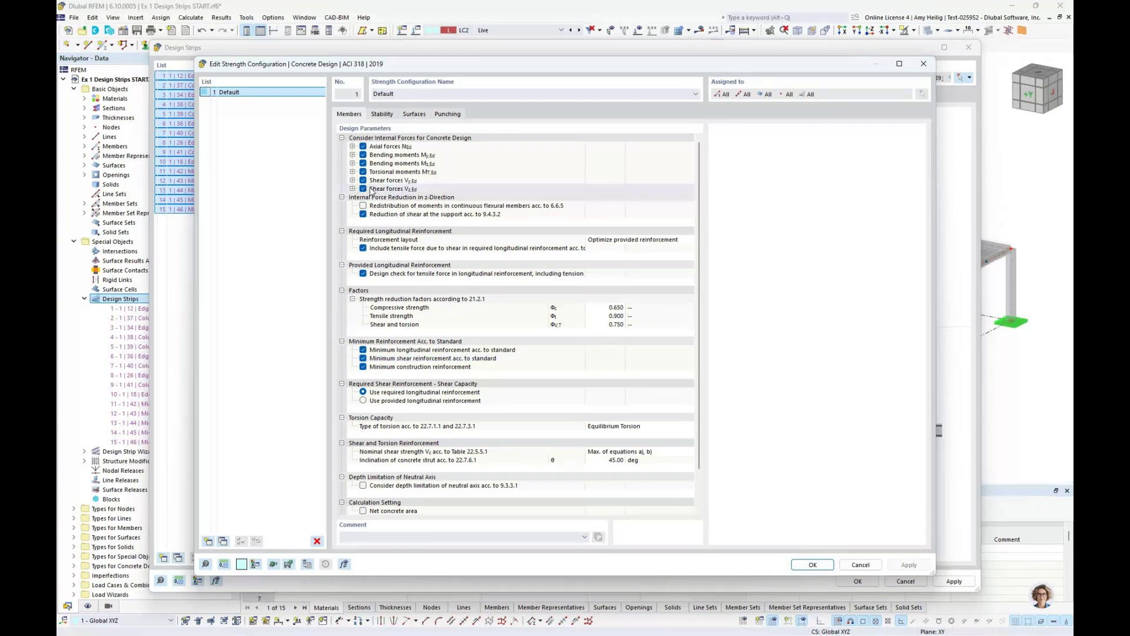
pyautogui.click(363, 172)
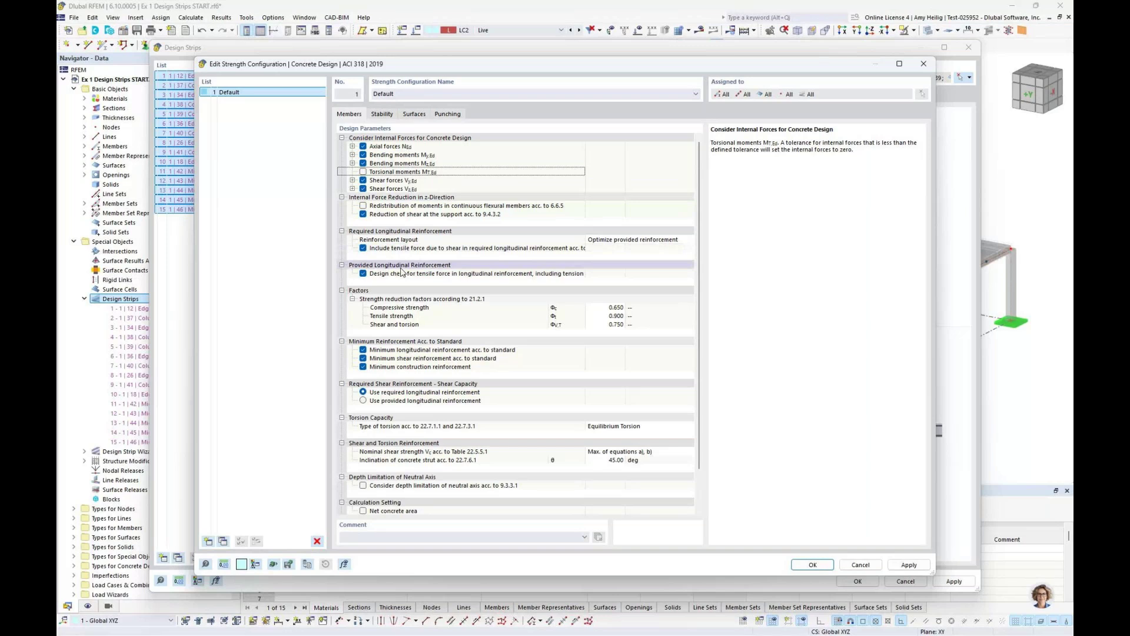
pyautogui.scroll(-3, 401, 271)
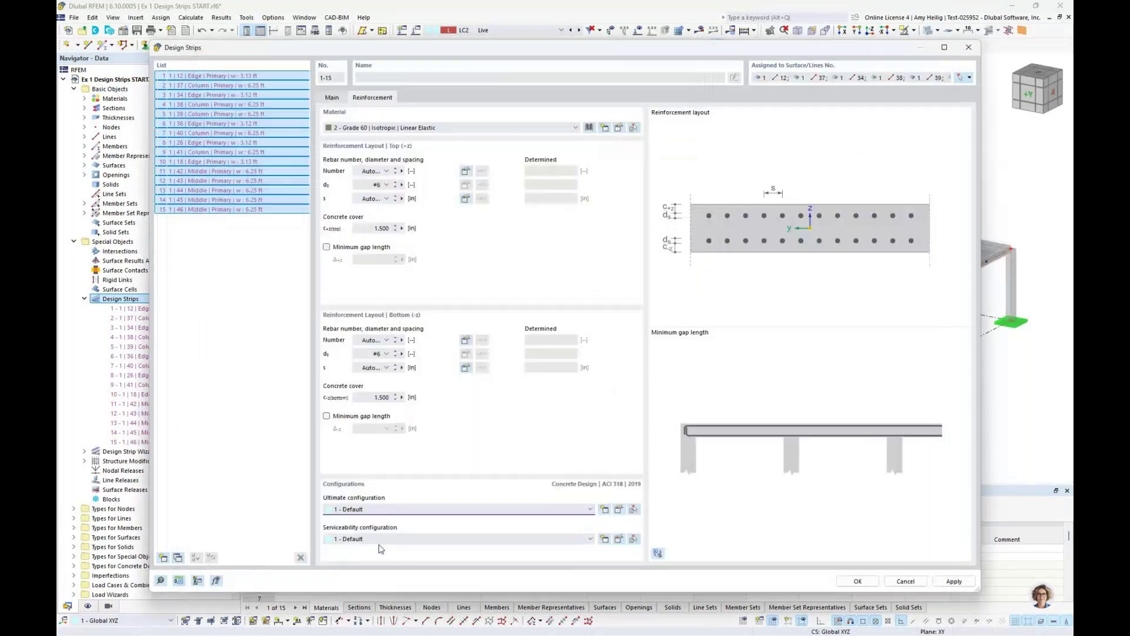
# - Turn off the design with direct crack width calculation in the default serviceability configuration, and accept the design strip settings
pyautogui.click(619, 540)
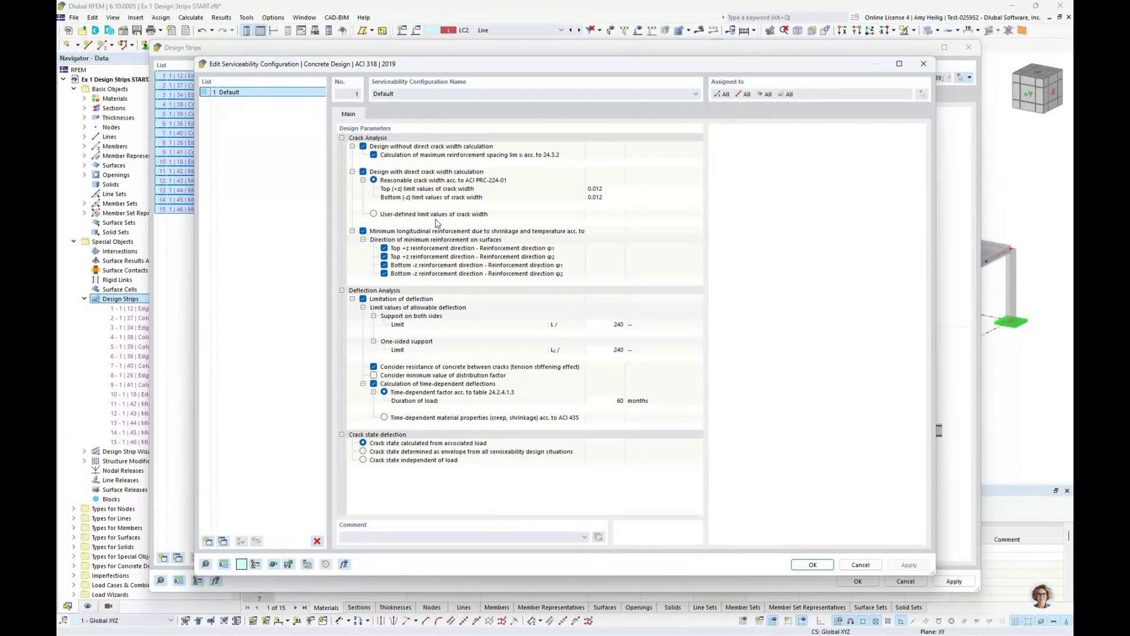
pyautogui.click(363, 171)
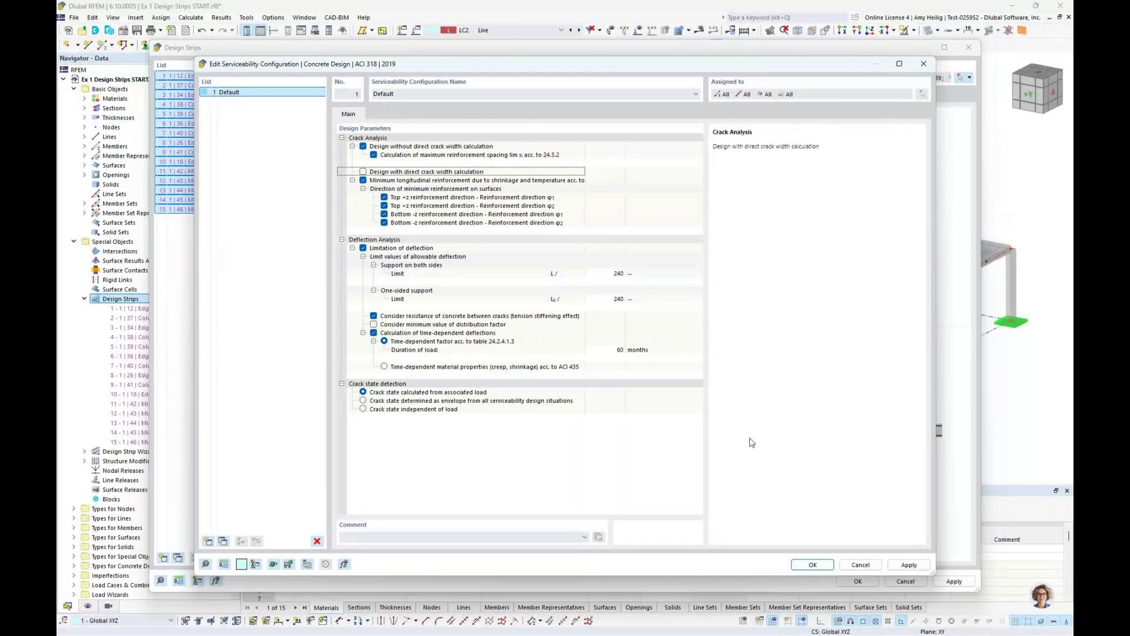
pyautogui.click(813, 566)
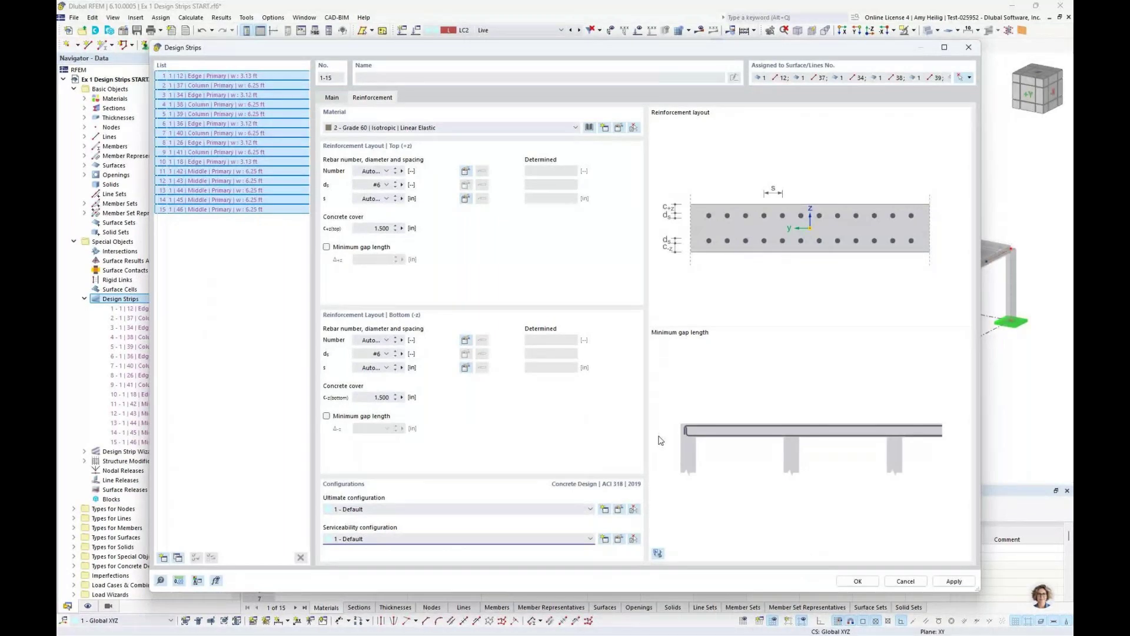
pyautogui.click(687, 291)
pyautogui.press('Return')
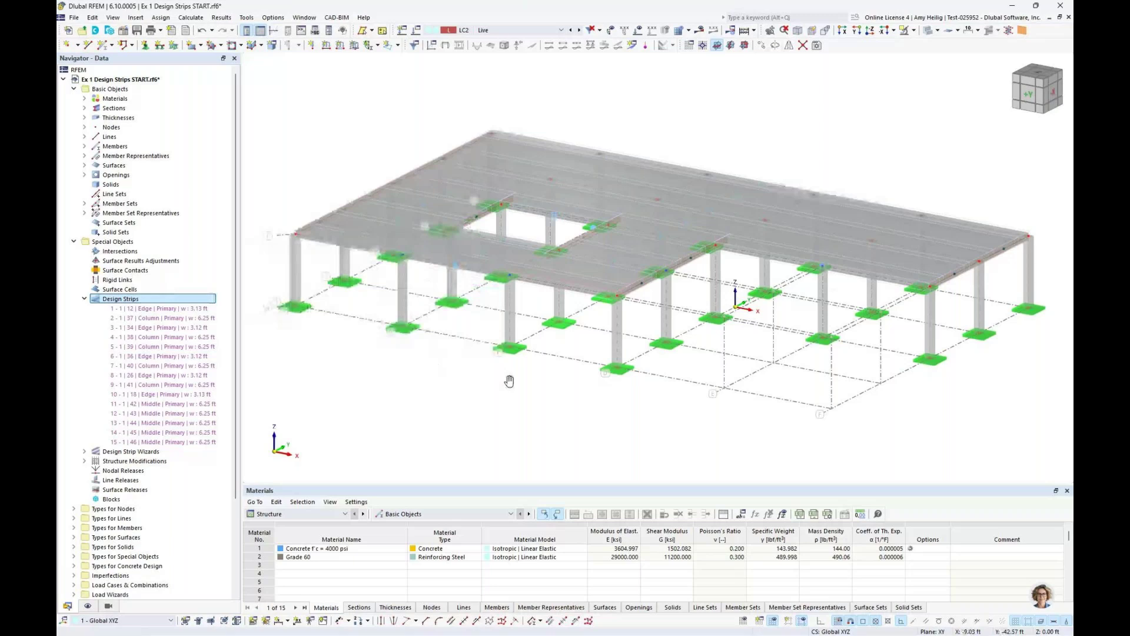
# - Show the Concrete Design input data table and review the limit state types assigned to design situations DS1 and DS2
pyautogui.click(84, 299)
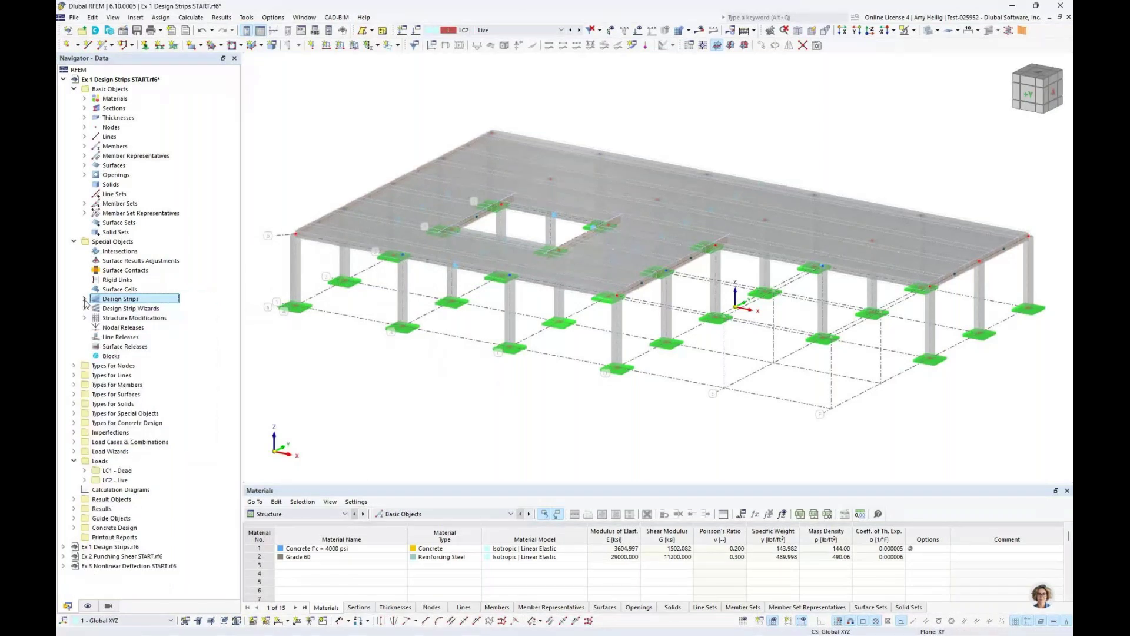
pyautogui.click(300, 513)
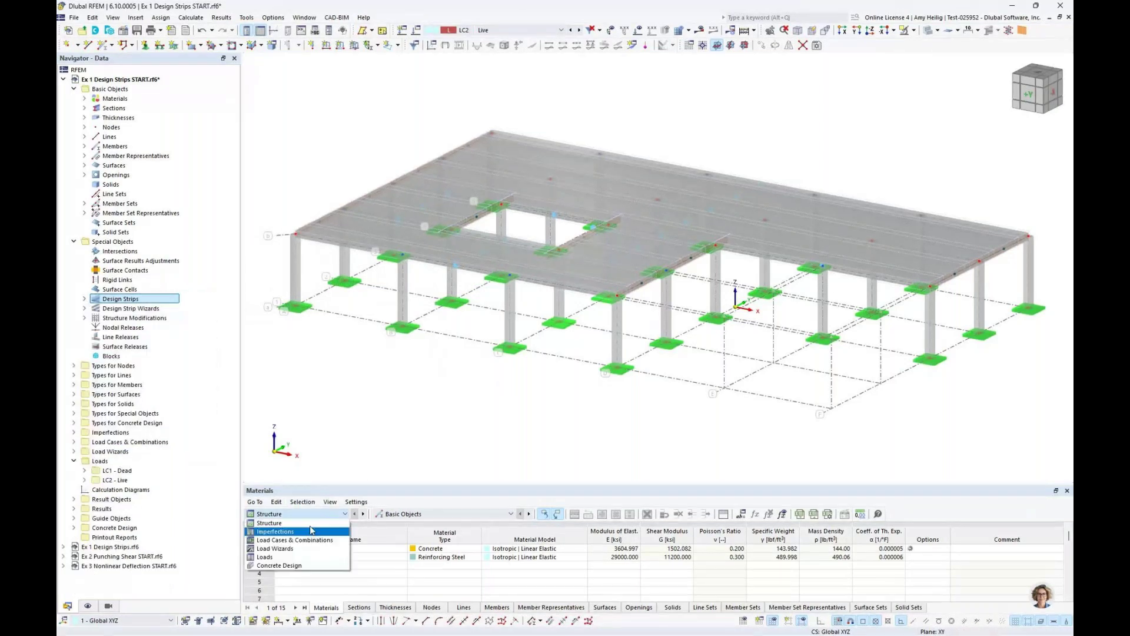
pyautogui.click(303, 565)
pyautogui.moveTo(399, 483); pyautogui.dragTo(405, 389)
pyautogui.click(400, 417)
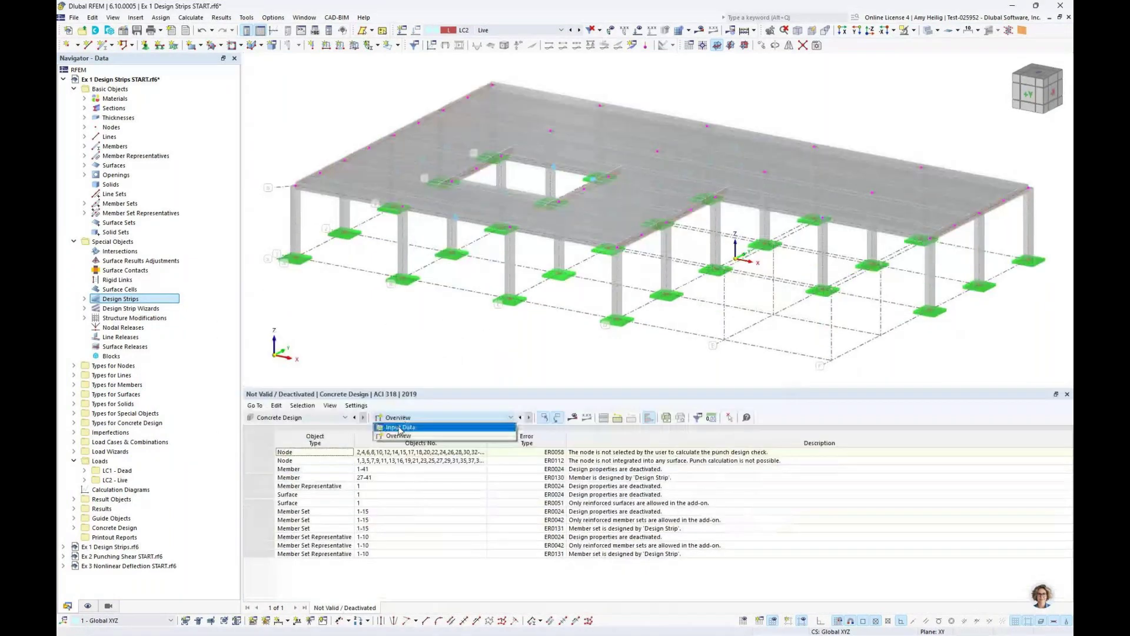
pyautogui.click(400, 428)
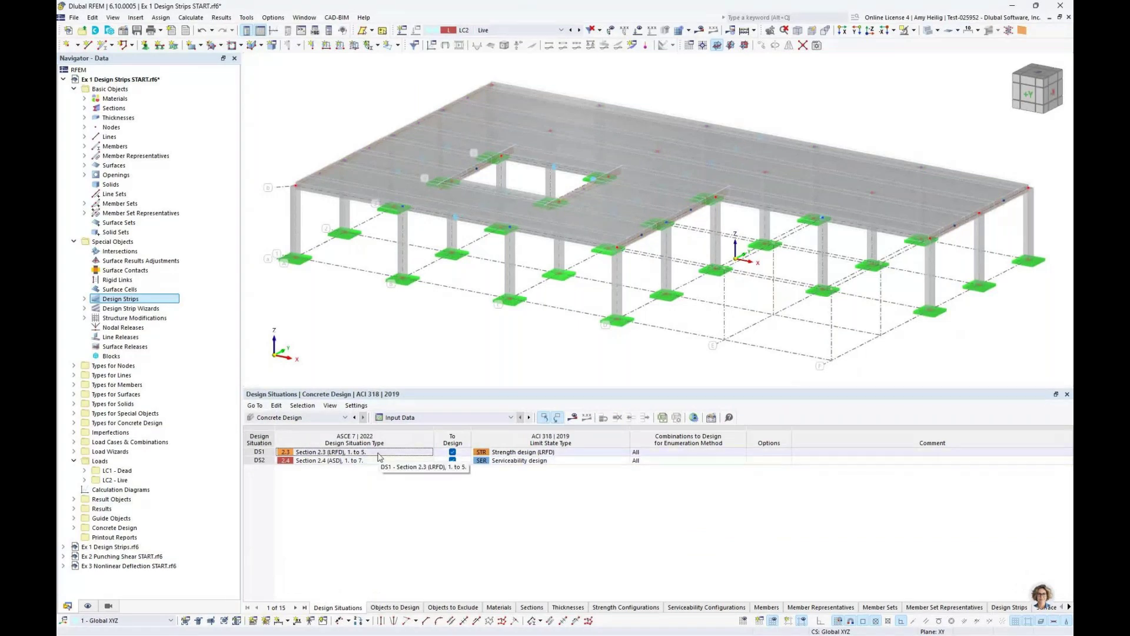
pyautogui.click(532, 452)
pyautogui.click(532, 459)
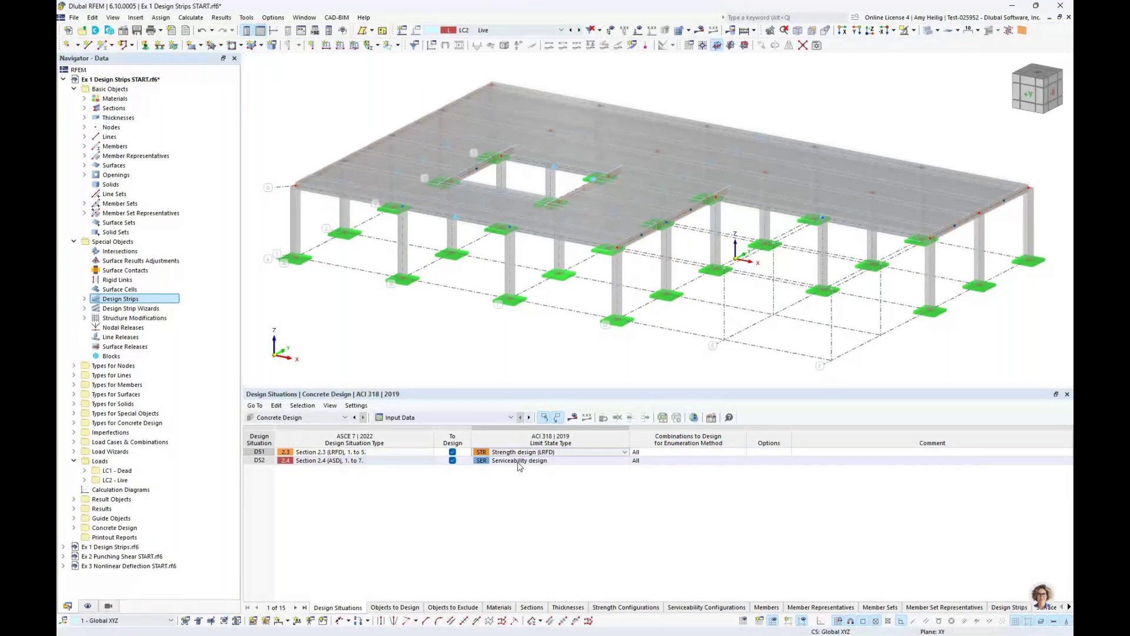
# - Exclude members, member sets, member representatives, member set representatives, surfaces and nodes with punching from concrete design, leaving only the design strips
pyautogui.click(395, 608)
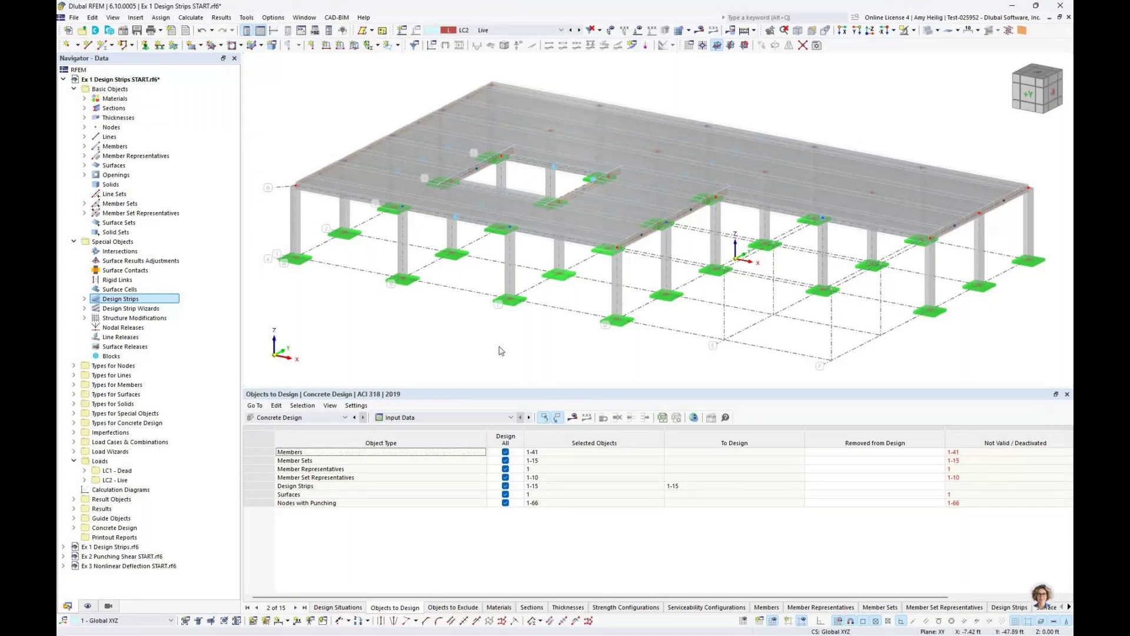
pyautogui.click(505, 452)
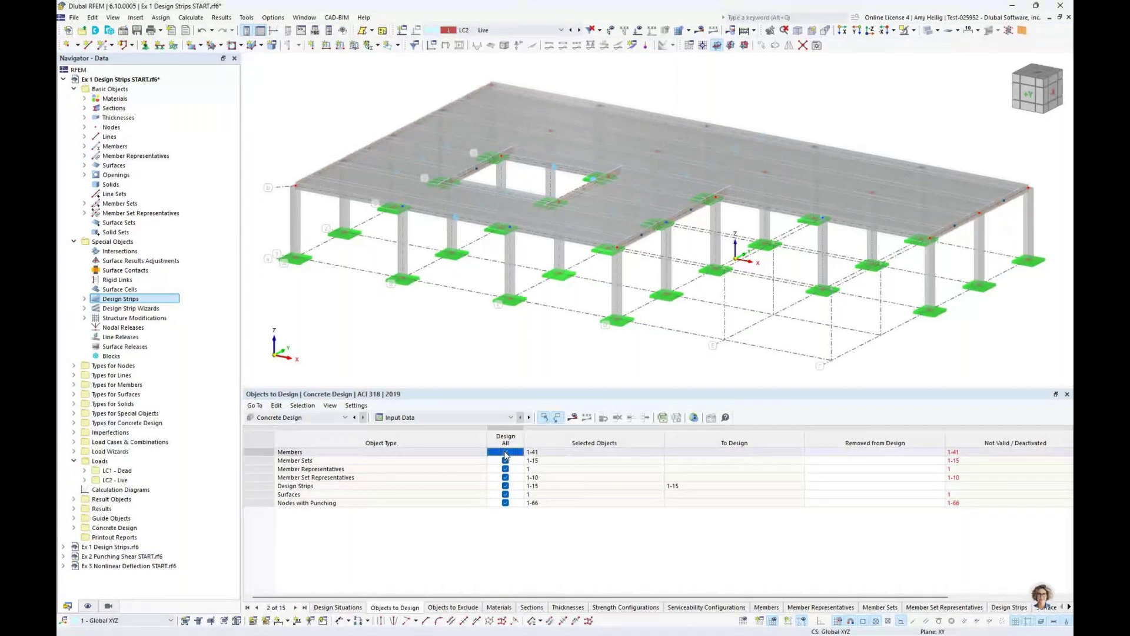
pyautogui.click(505, 452)
pyautogui.click(505, 460)
pyautogui.click(505, 469)
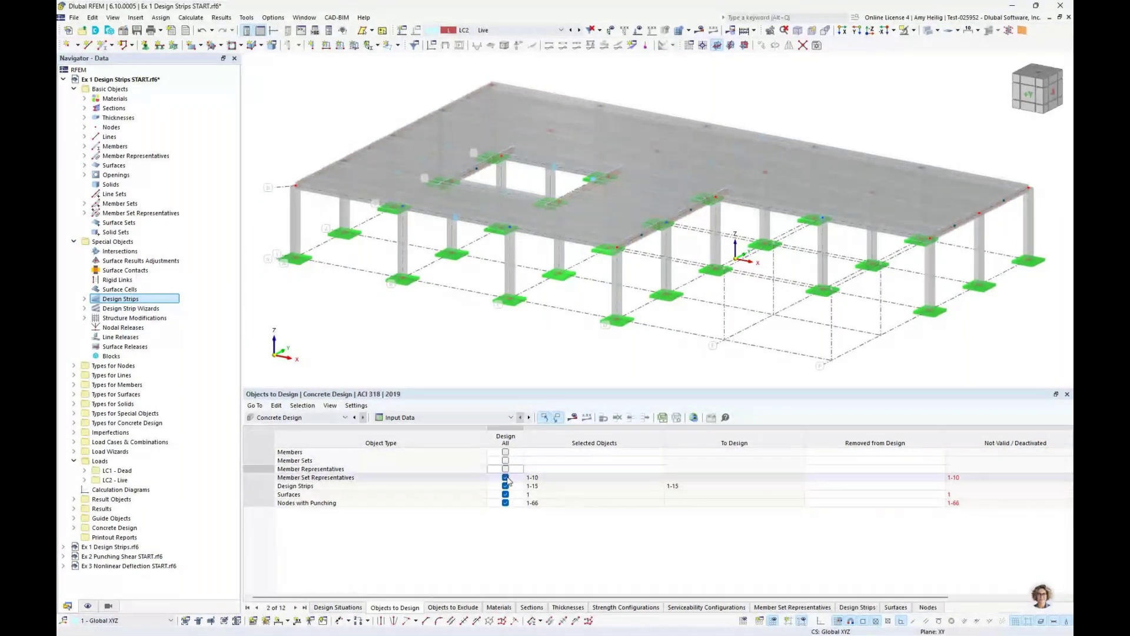
pyautogui.click(505, 478)
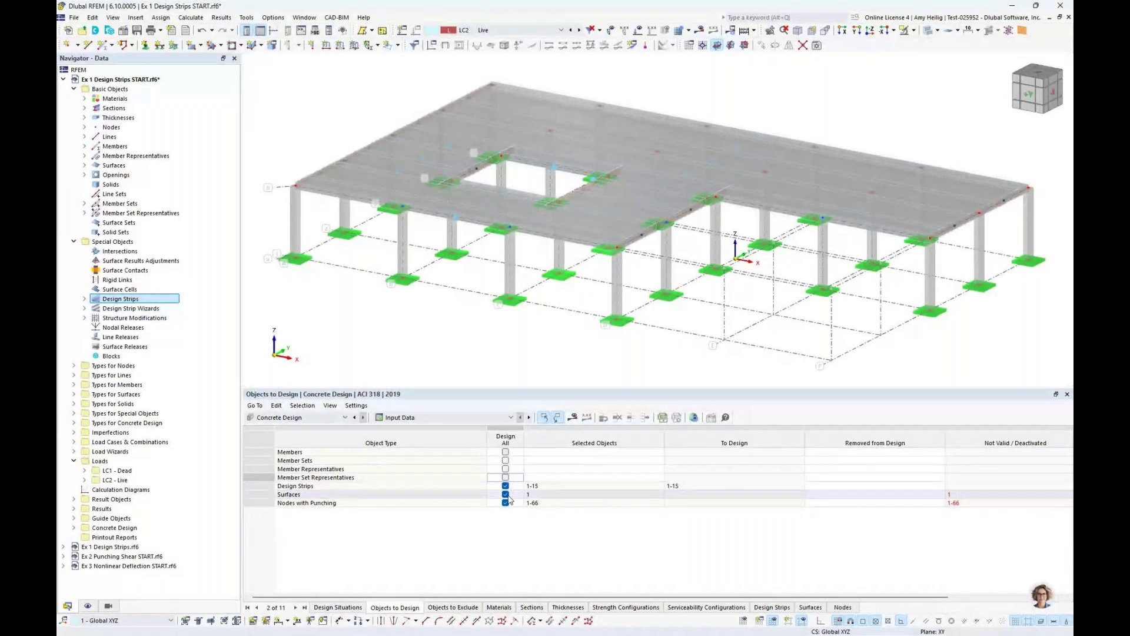
pyautogui.click(506, 494)
pyautogui.click(505, 495)
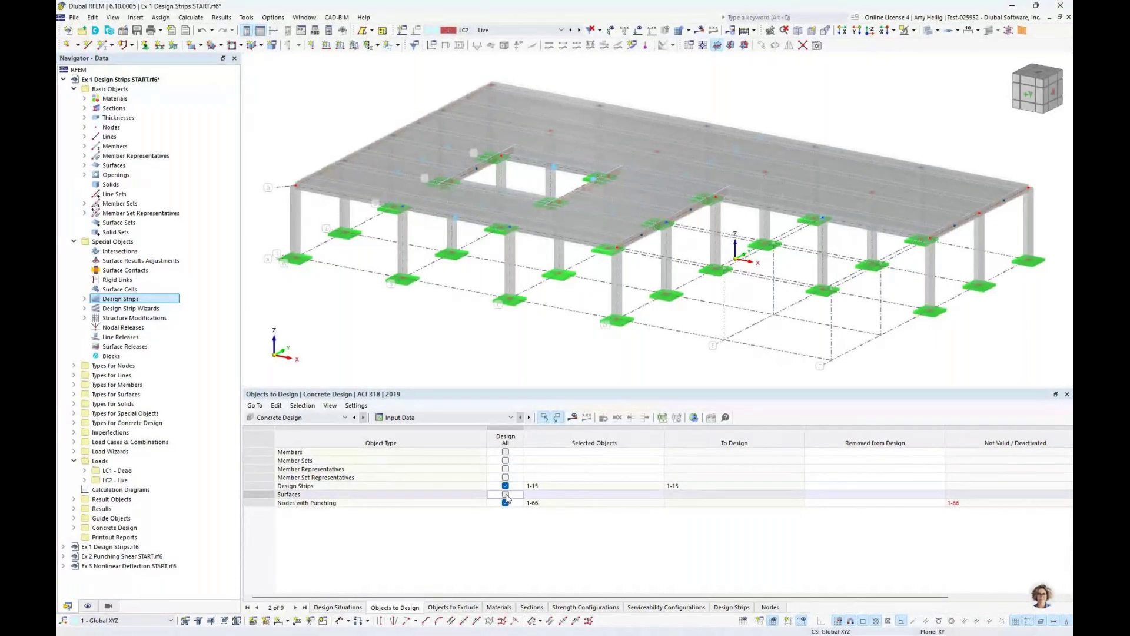
pyautogui.click(505, 502)
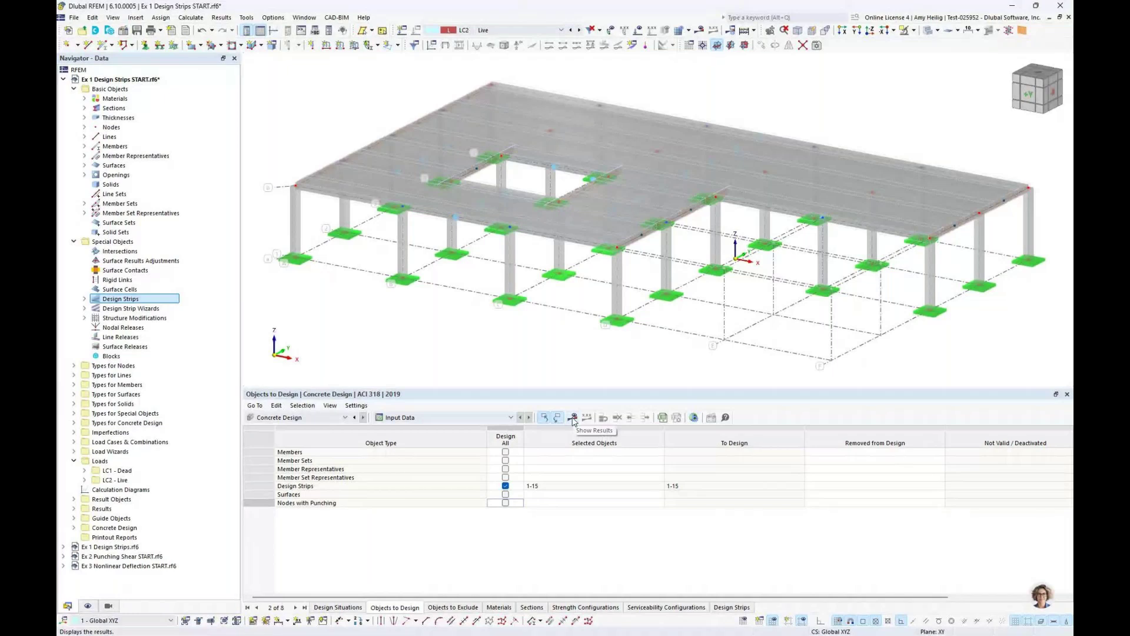
# - Switch to the model Ex 1 Design Strips.rf6 and display the global deformations for load combination CO2, 1.20D + 1.60L
pyautogui.click(304, 17)
pyautogui.click(330, 149)
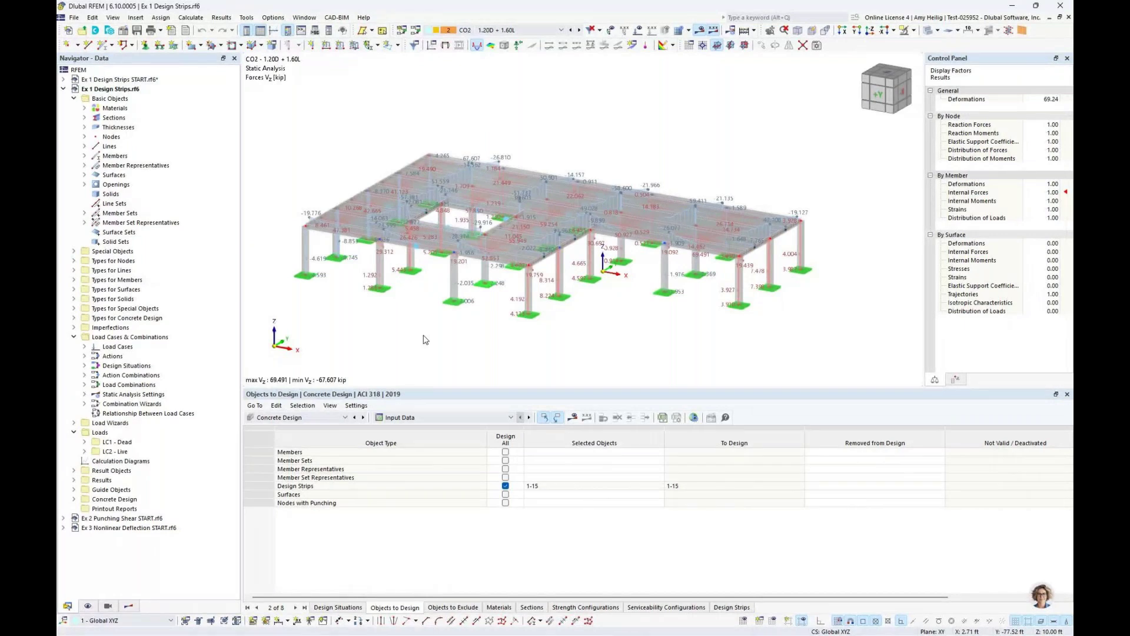
pyautogui.click(517, 30)
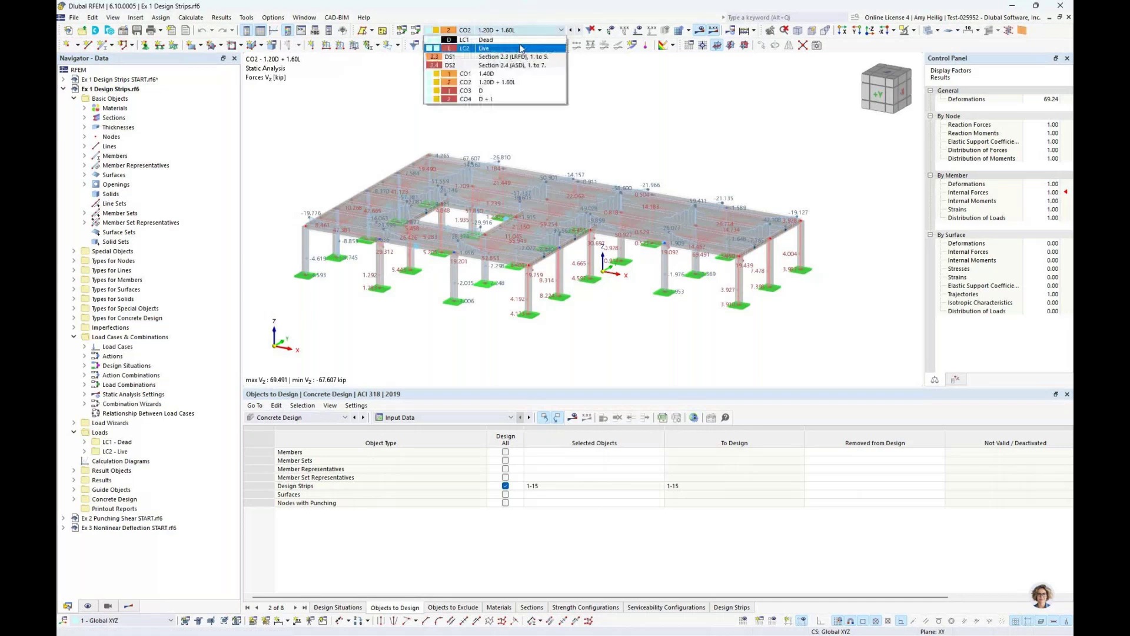
pyautogui.click(514, 82)
pyautogui.click(129, 607)
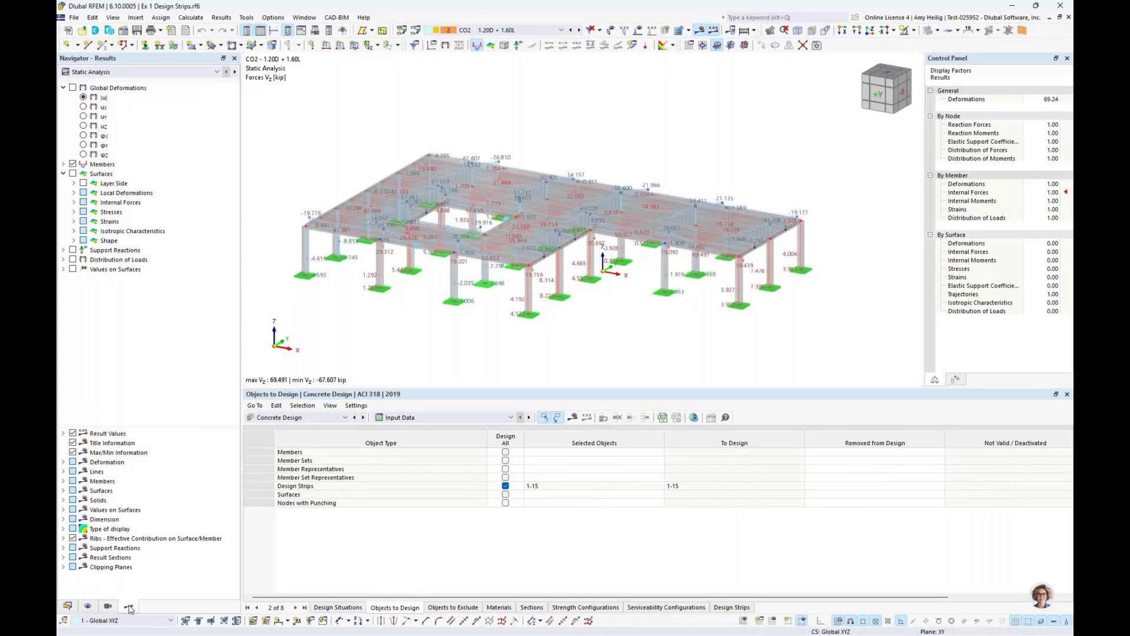
pyautogui.click(73, 88)
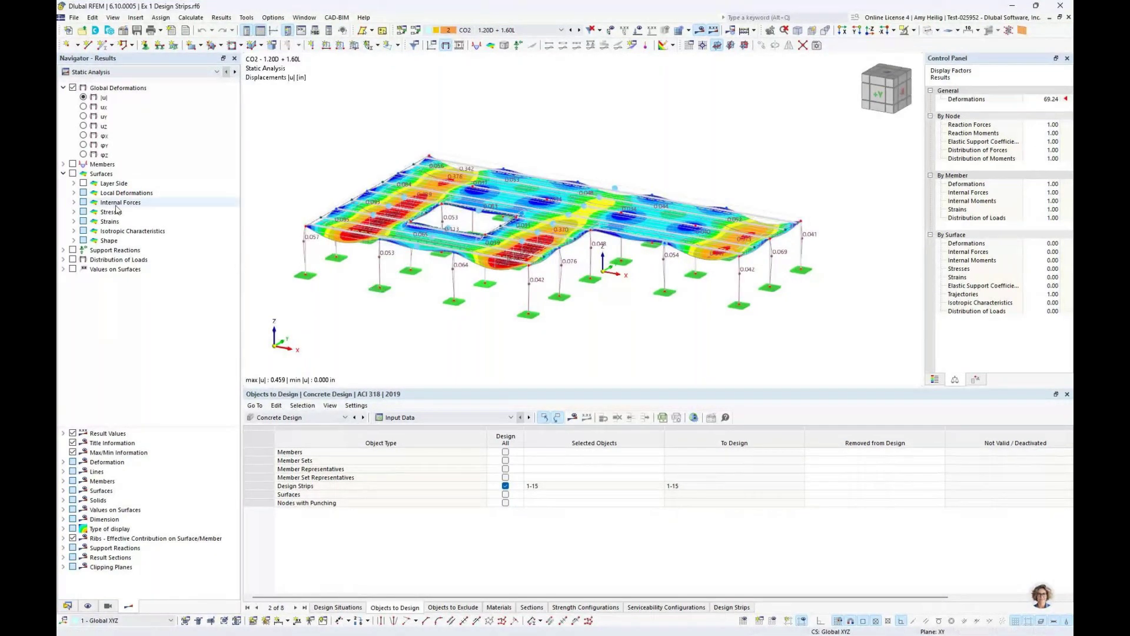
# - Display the member shear force Vz diagrams instead of the global deformations and list the available internal forces
pyautogui.click(63, 164)
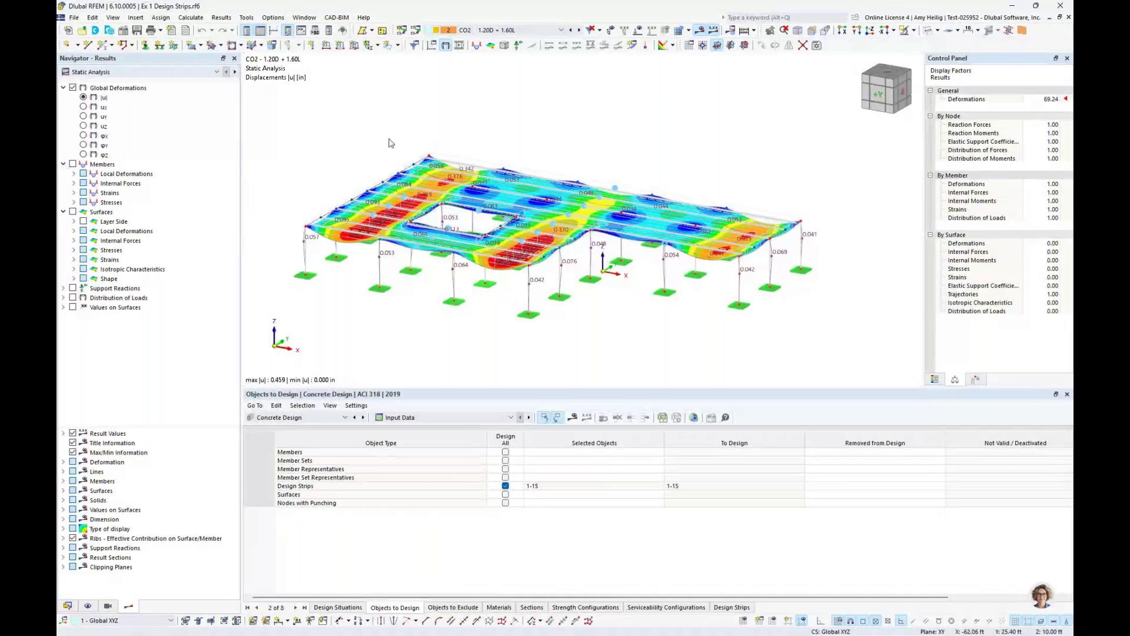
pyautogui.click(73, 164)
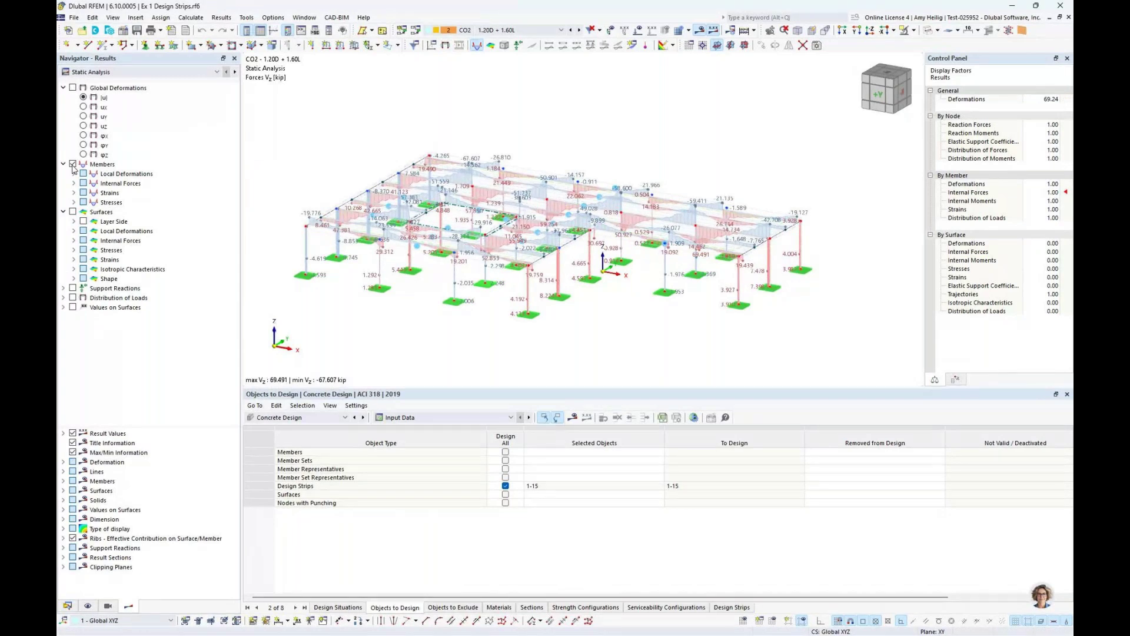
pyautogui.click(74, 183)
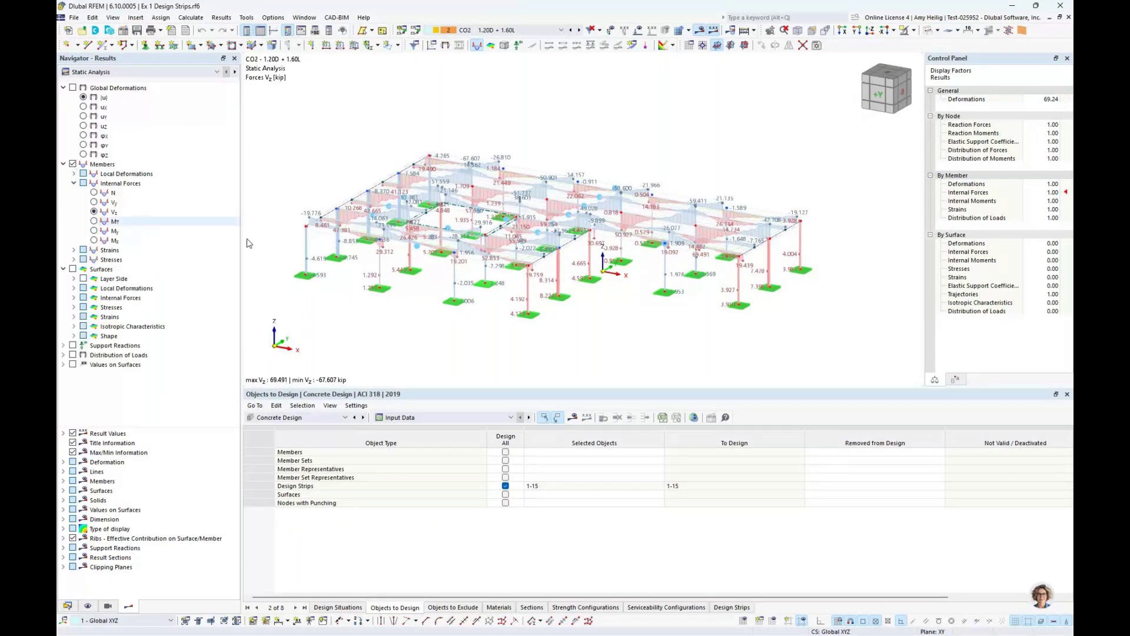
pyautogui.moveTo(430, 261); pyautogui.dragTo(446, 267, button='middle')
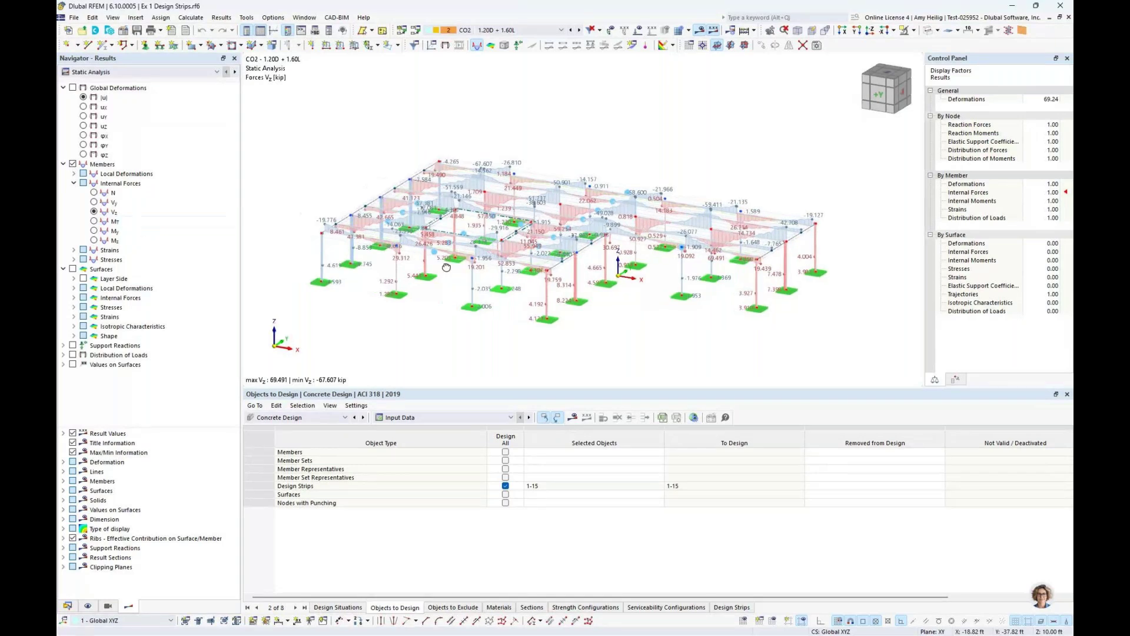
# - Isolate the slab-level objects with their related objects from the front view, and examine their bending moments My in an isometric view
pyautogui.click(856, 30)
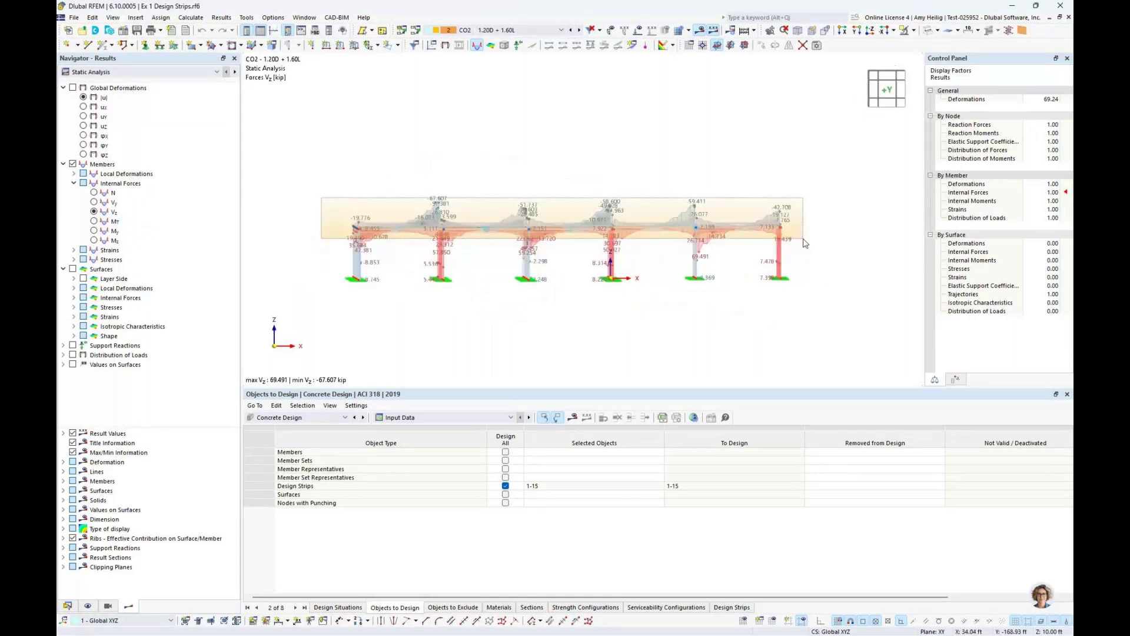
pyautogui.click(914, 30)
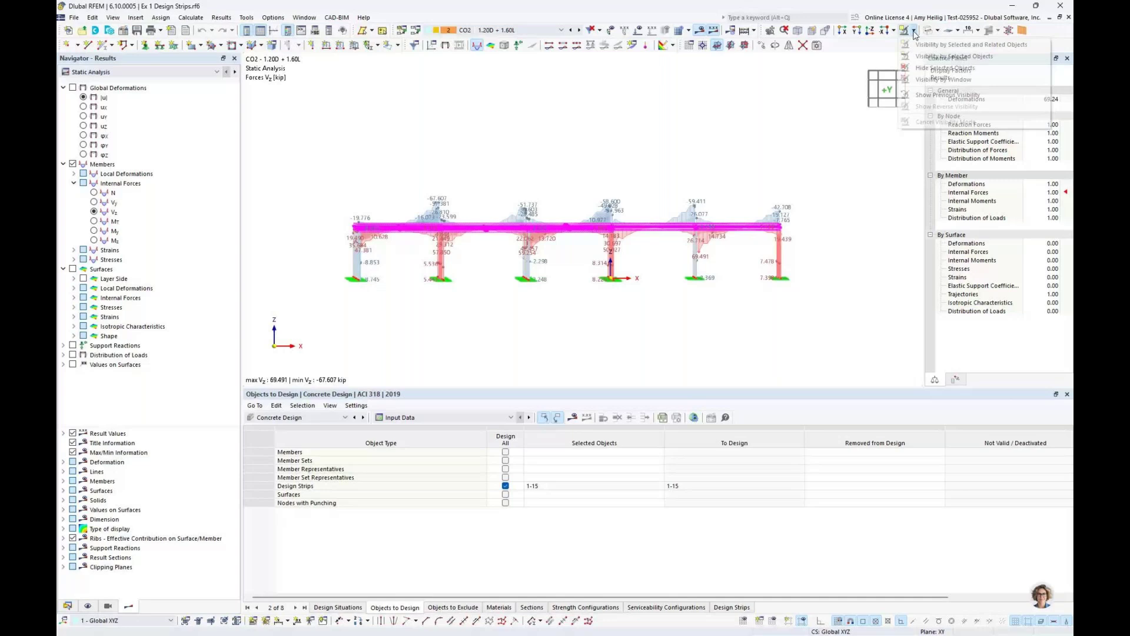
pyautogui.click(953, 45)
pyautogui.keyDown('ctrl'); pyautogui.moveTo(707, 145); pyautogui.dragTo(638, 187, button='middle'); pyautogui.keyUp('ctrl')
pyautogui.click(95, 230)
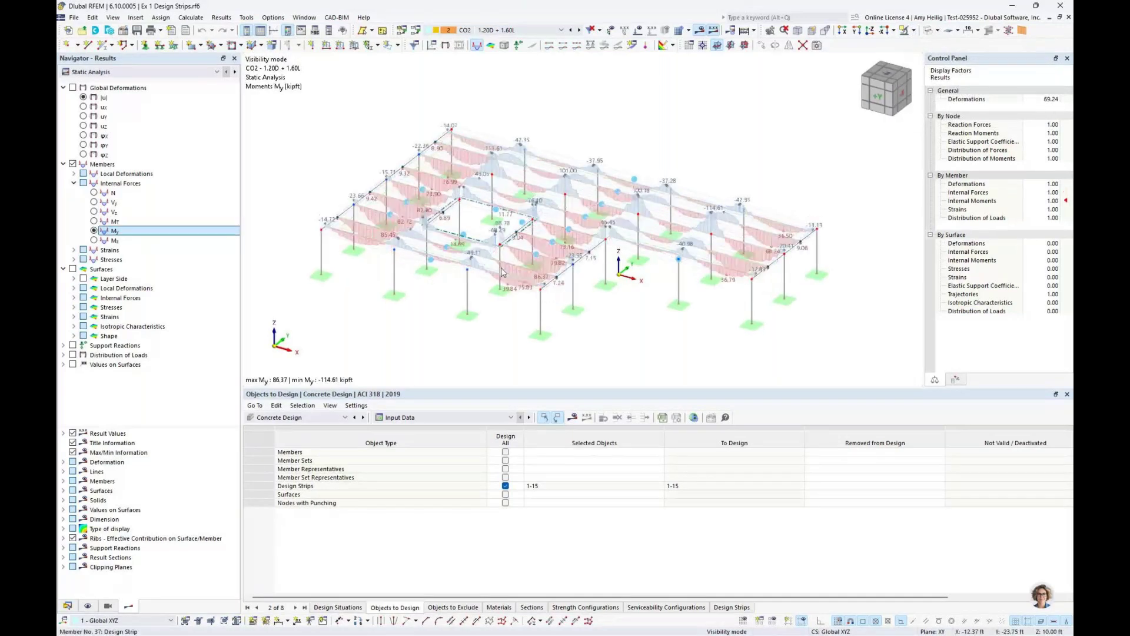
pyautogui.scroll(3, 502, 272)
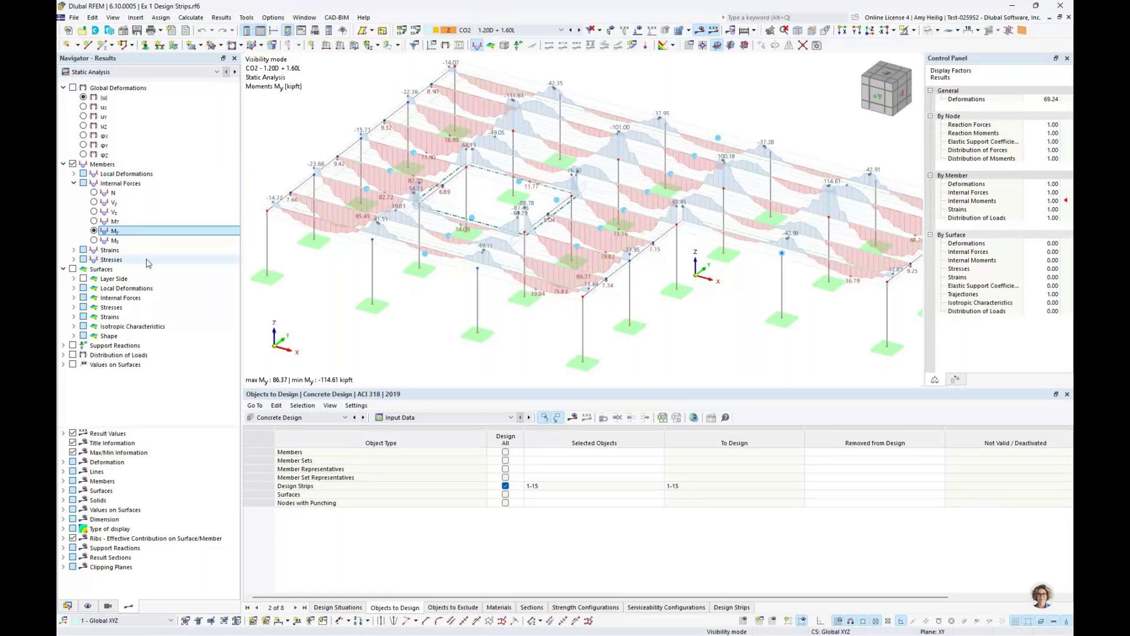
# - Display the member shear force Vz diagrams, and switch the displayed results to Concrete Design
pyautogui.click(94, 212)
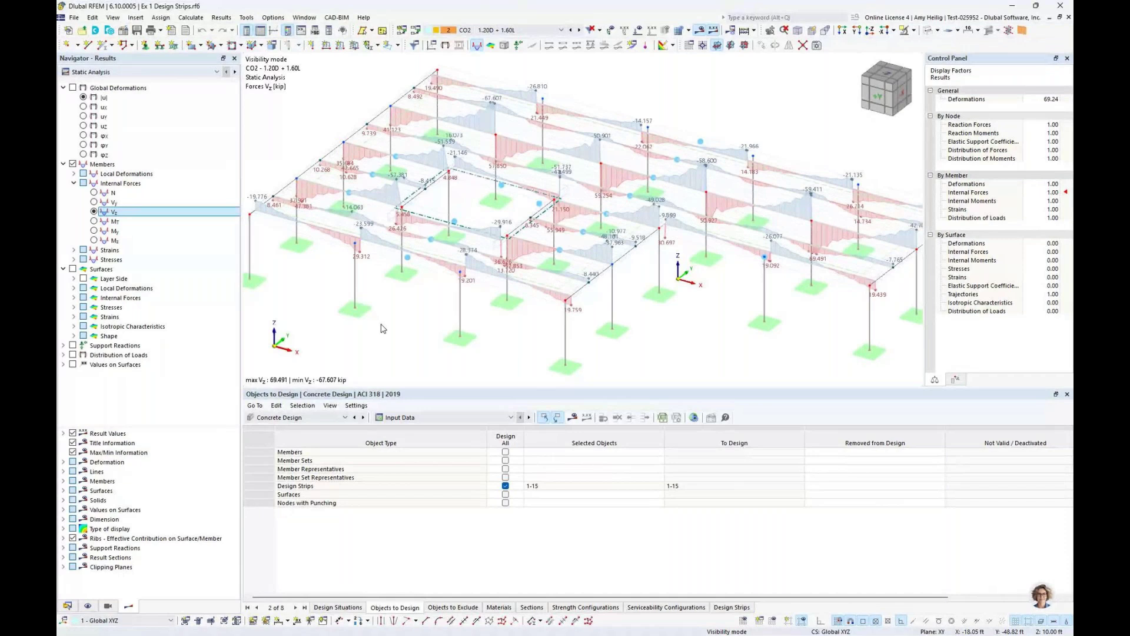
pyautogui.click(176, 75)
pyautogui.click(100, 91)
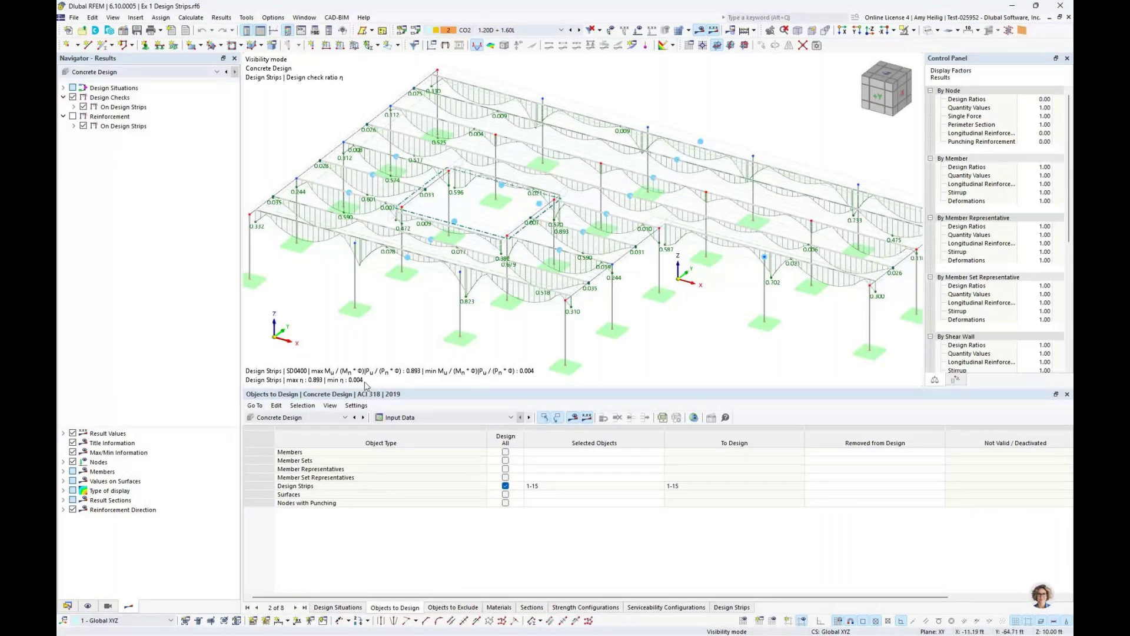
# - List the design ratios on design strips grouped by design strip, and enlarge the results table to review the checks
pyautogui.click(429, 418)
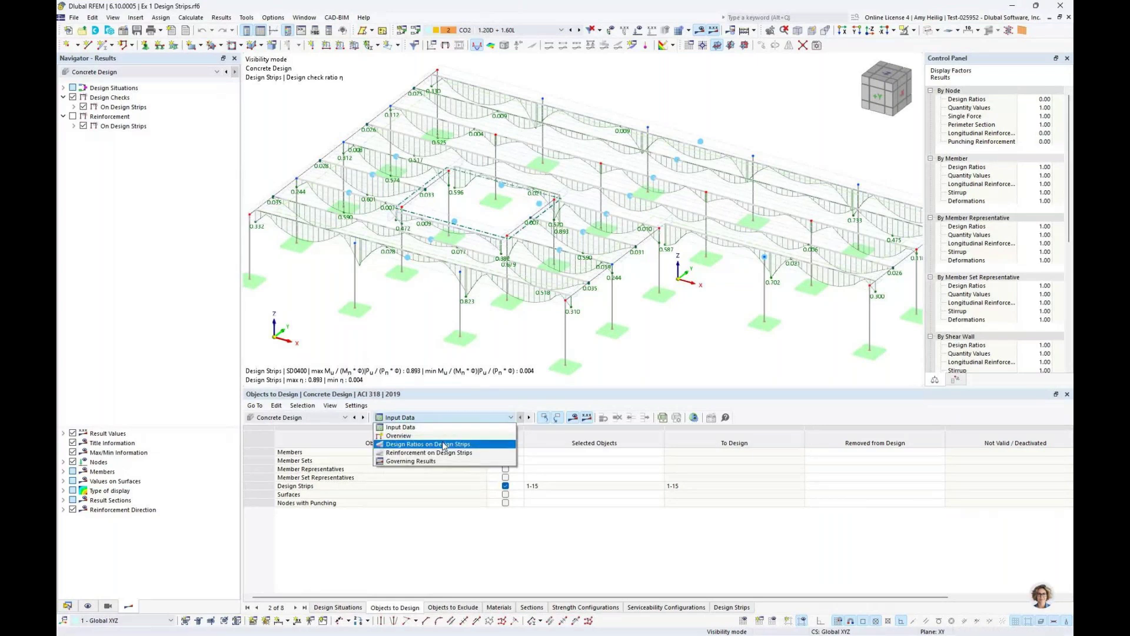
pyautogui.click(443, 444)
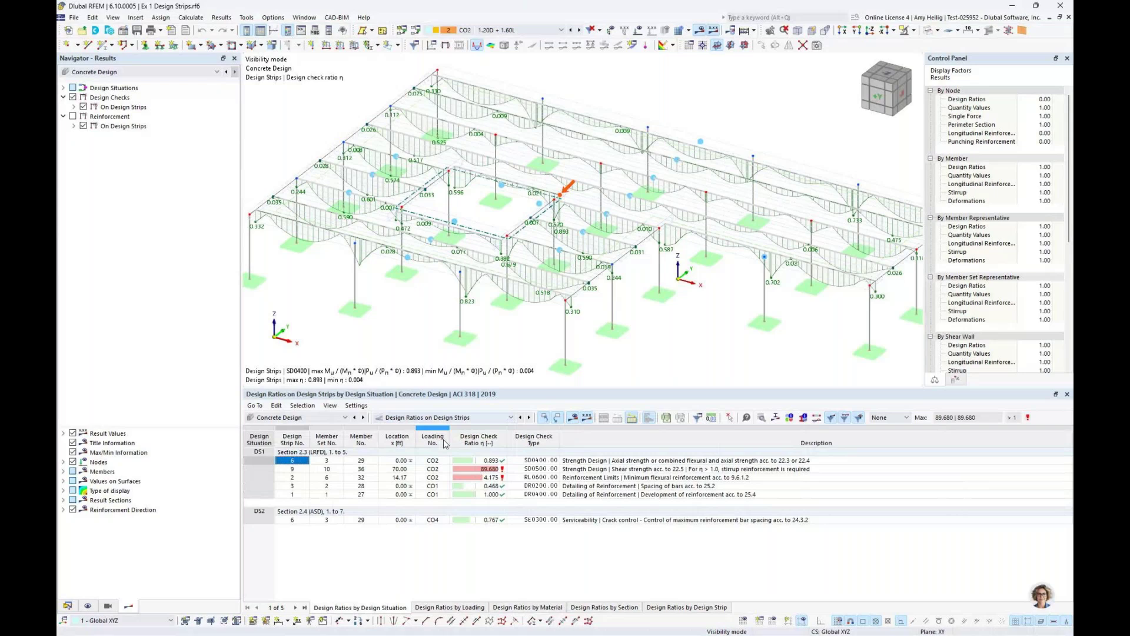
pyautogui.click(686, 607)
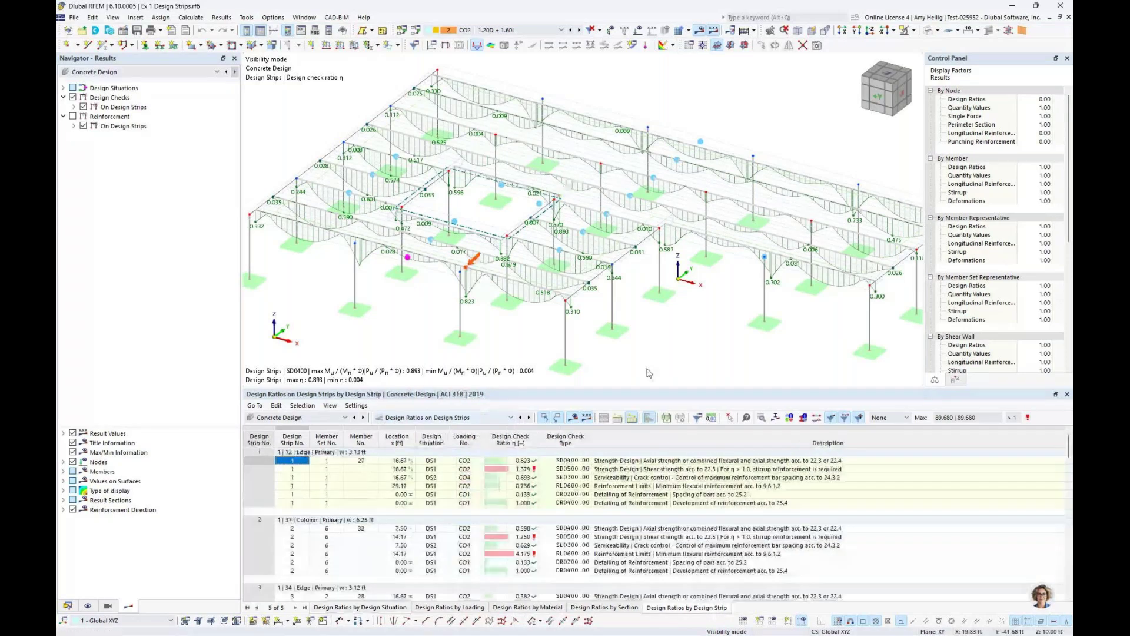
pyautogui.moveTo(623, 387); pyautogui.dragTo(617, 269)
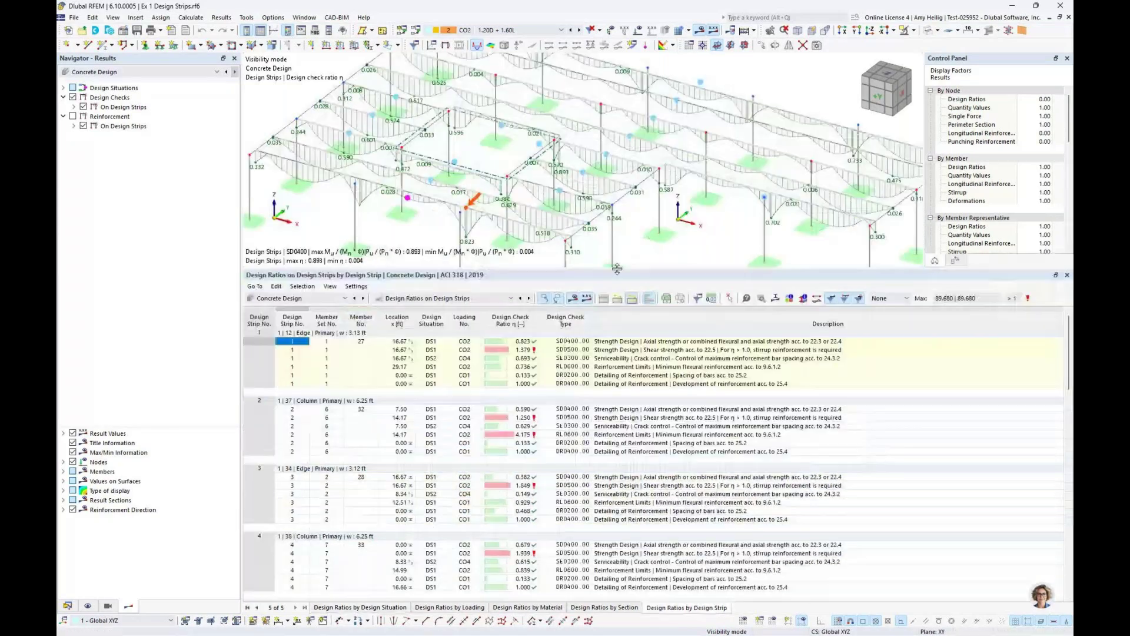
pyautogui.scroll(-10, 646, 380)
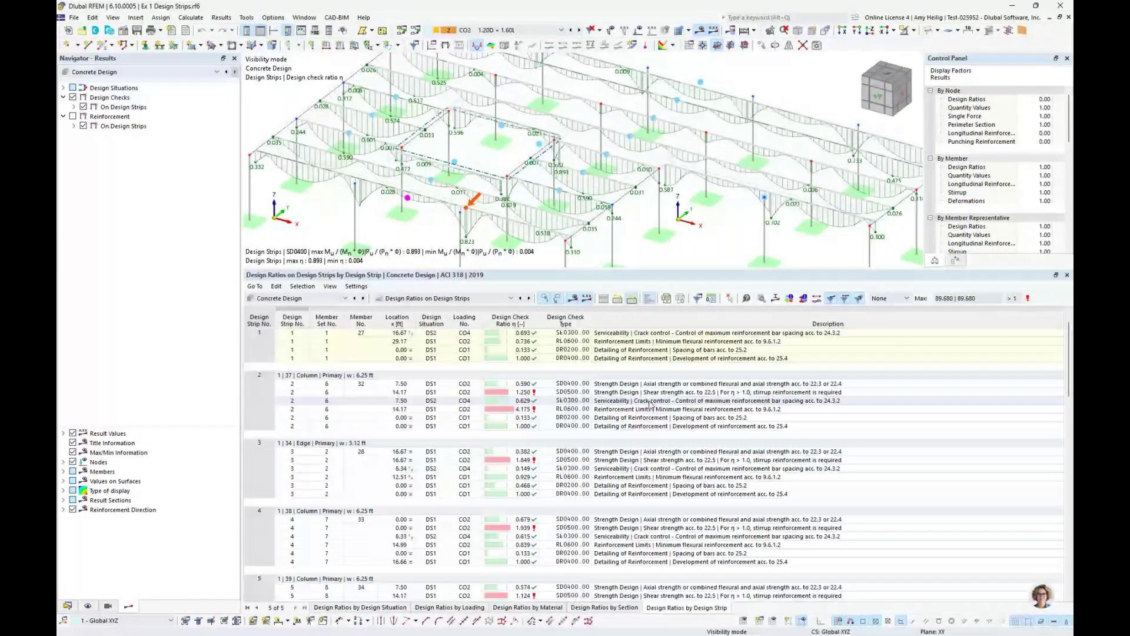
# - Locate the shear checks of design strips 7 and 8 and strip 7's axial-flexural strength check in the model
pyautogui.click(645, 452)
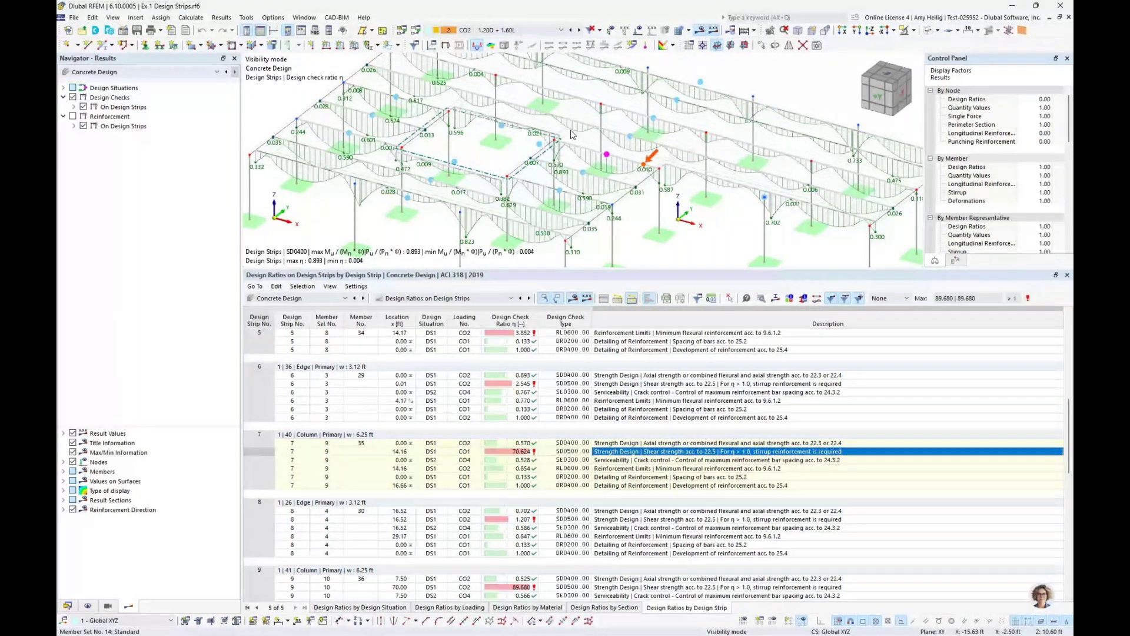
pyautogui.moveTo(573, 126); pyautogui.dragTo(562, 157, button='middle')
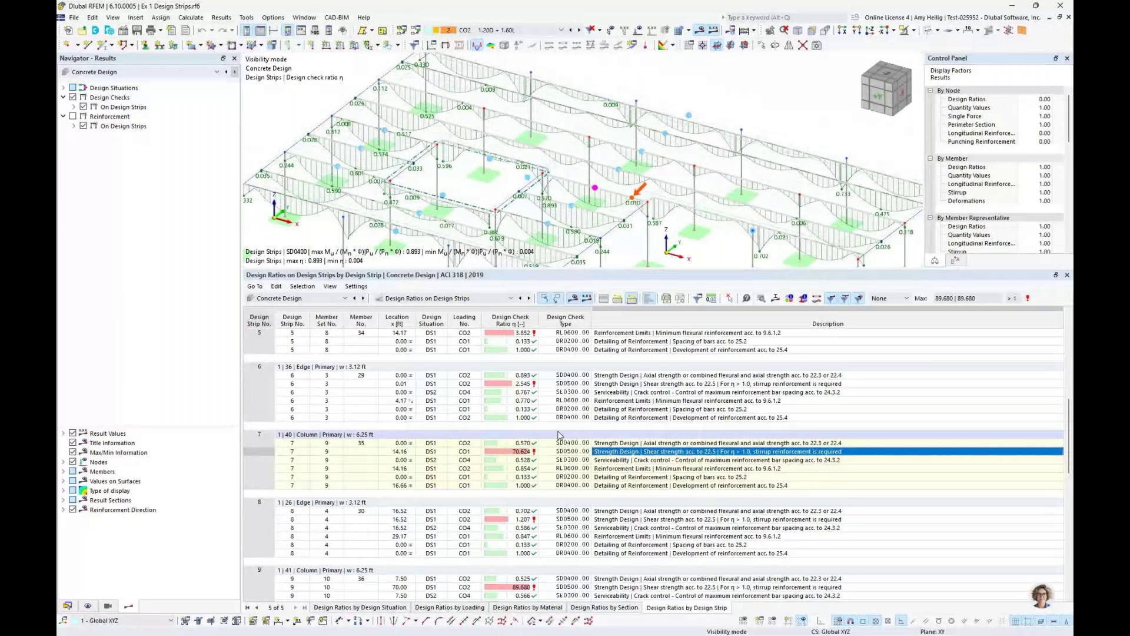
pyautogui.click(647, 519)
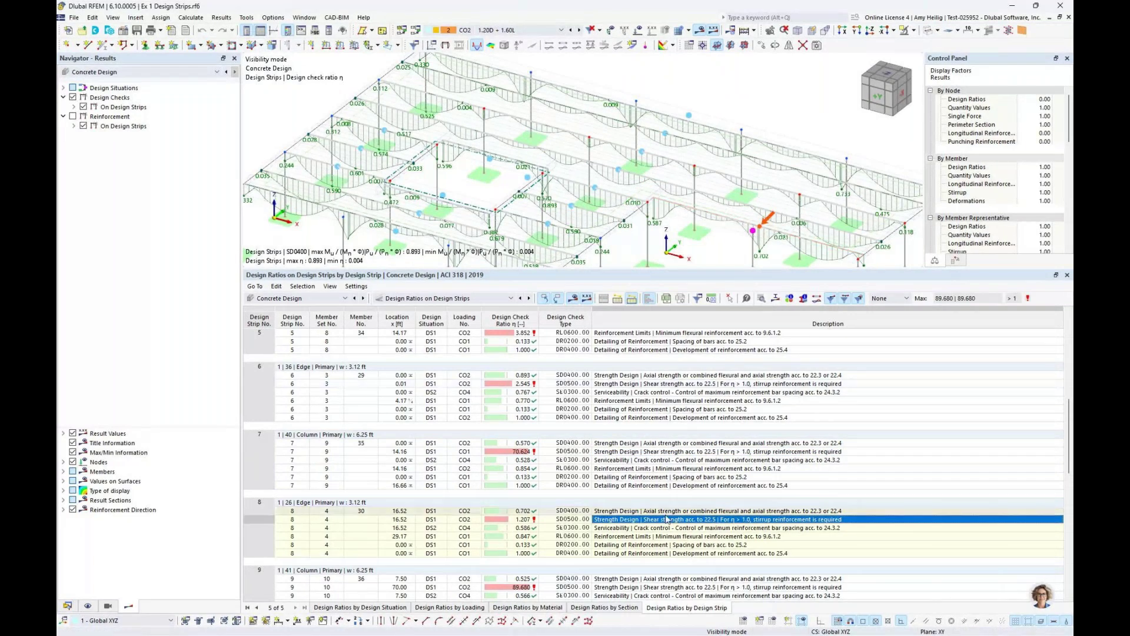
pyautogui.click(671, 444)
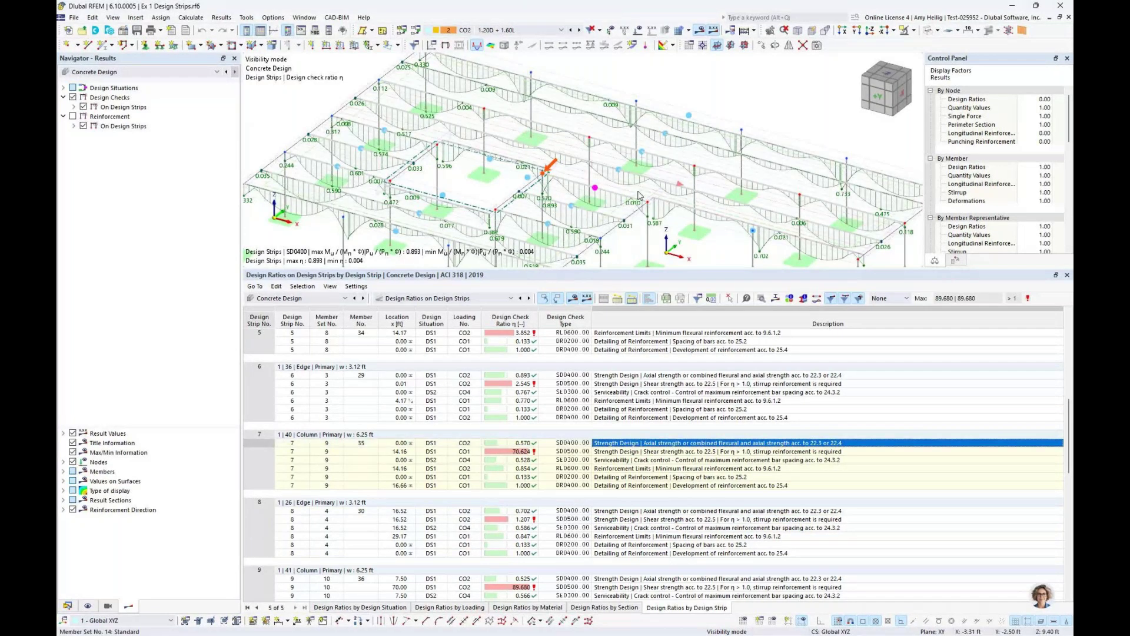
pyautogui.scroll(-2, 639, 196)
pyautogui.moveTo(638, 196); pyautogui.dragTo(596, 175, button='middle')
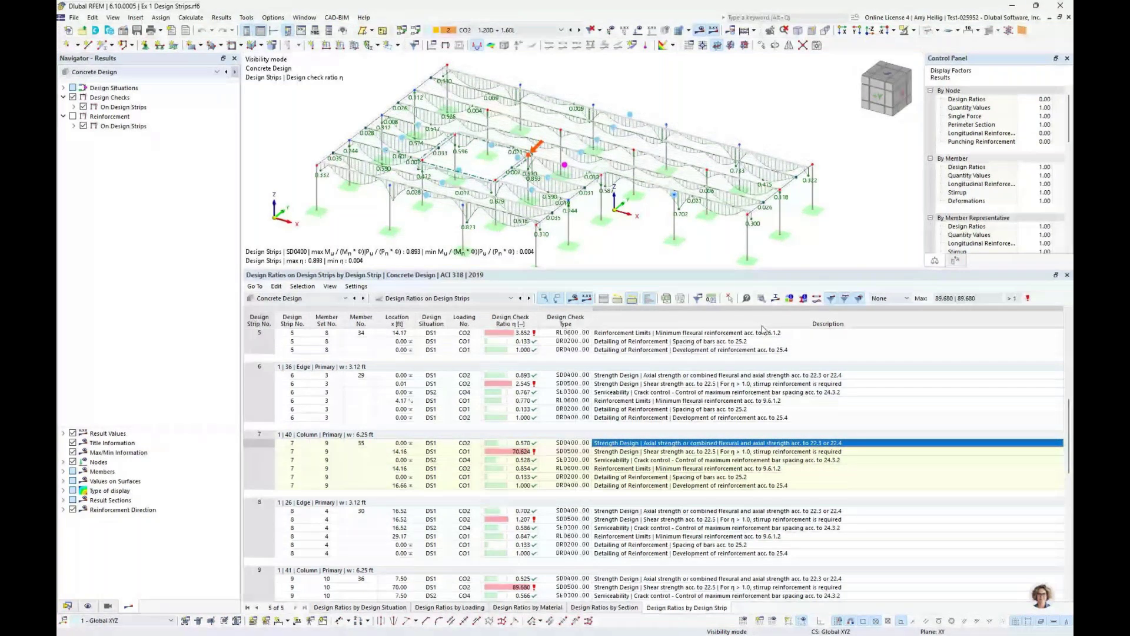
# - Review strip 7's SD0400 strength design check details, including its formulas and the stress diagram in the section, and close them
pyautogui.click(746, 298)
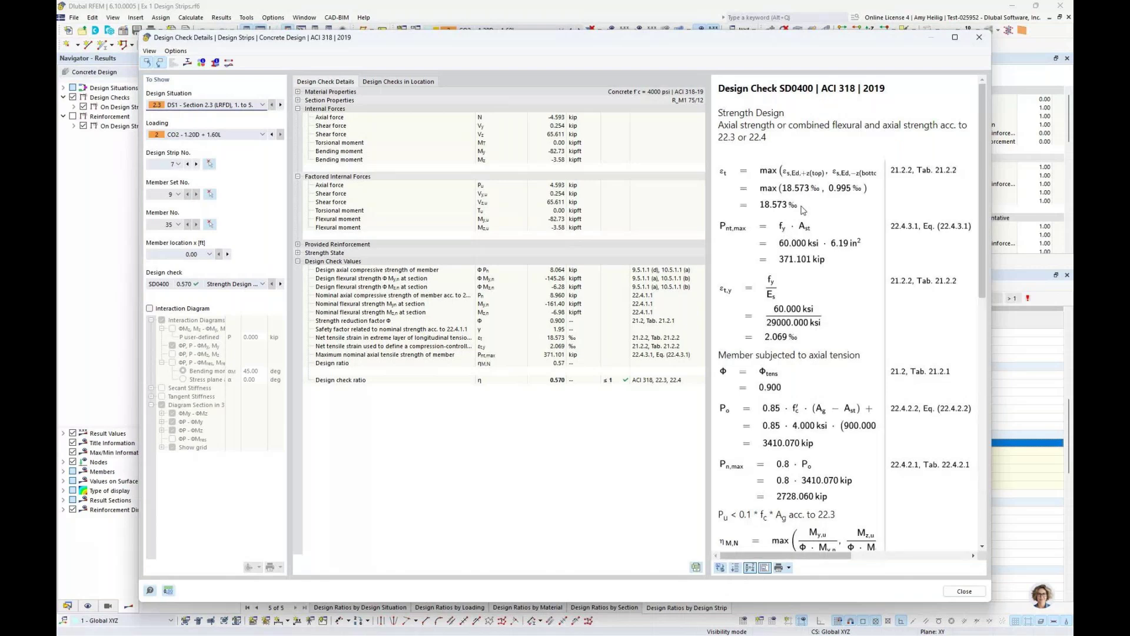
pyautogui.scroll(-2, 803, 210)
pyautogui.scroll(-4, 803, 210)
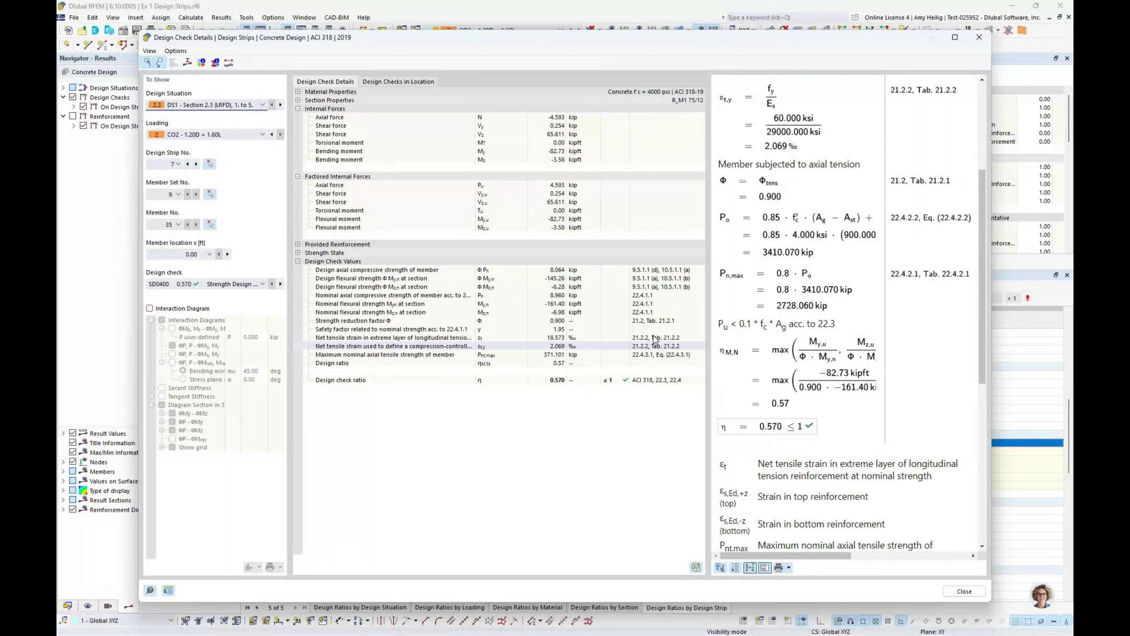
pyautogui.click(187, 63)
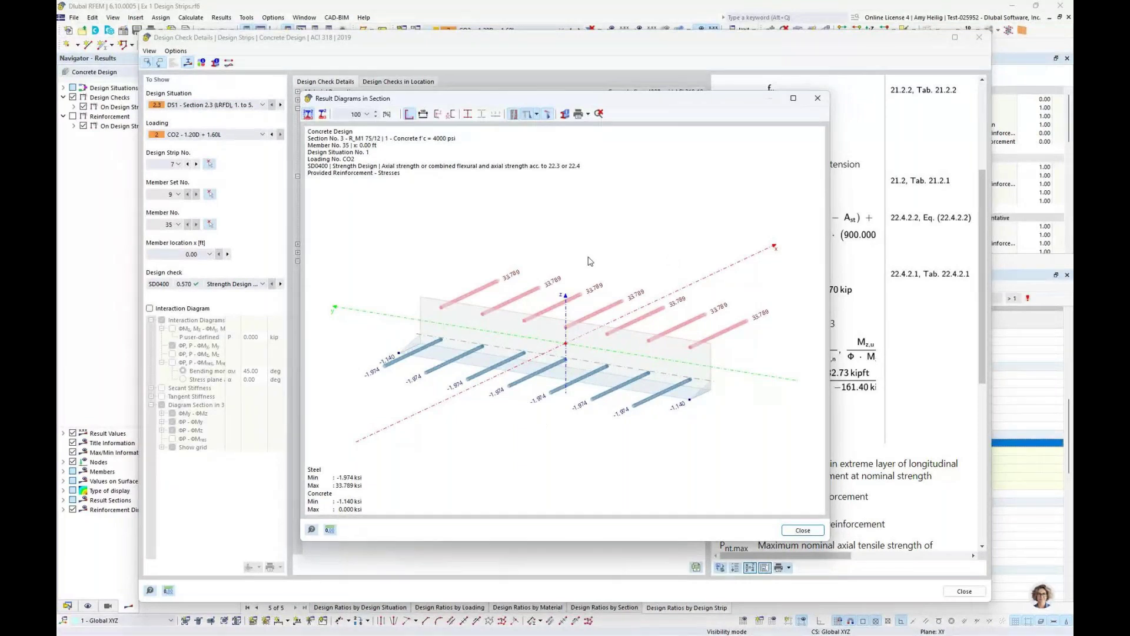
pyautogui.press('Escape')
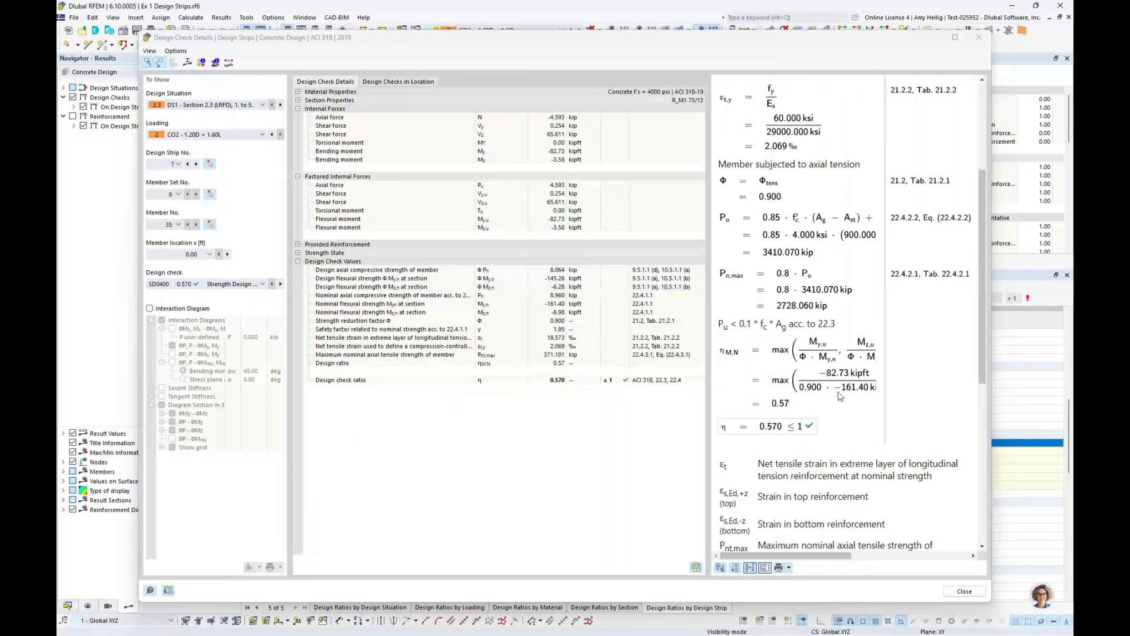
pyautogui.click(963, 592)
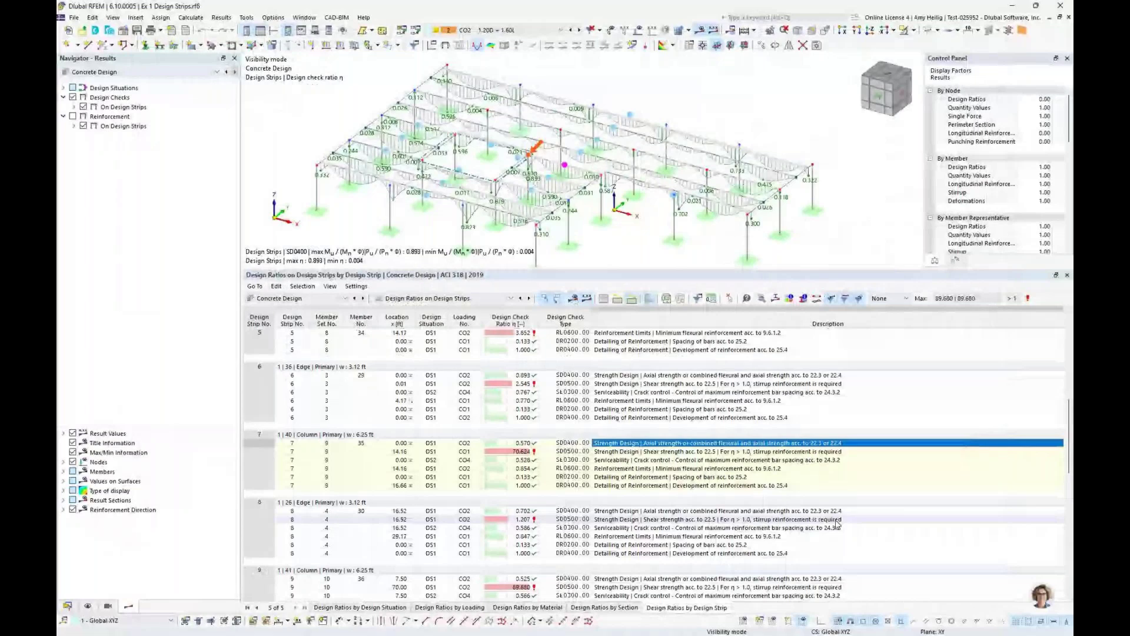
# - Locate strip 6's minimum flexural reinforcement check in the model, and review the strength limit state result options for design strips under SD0400
pyautogui.click(621, 401)
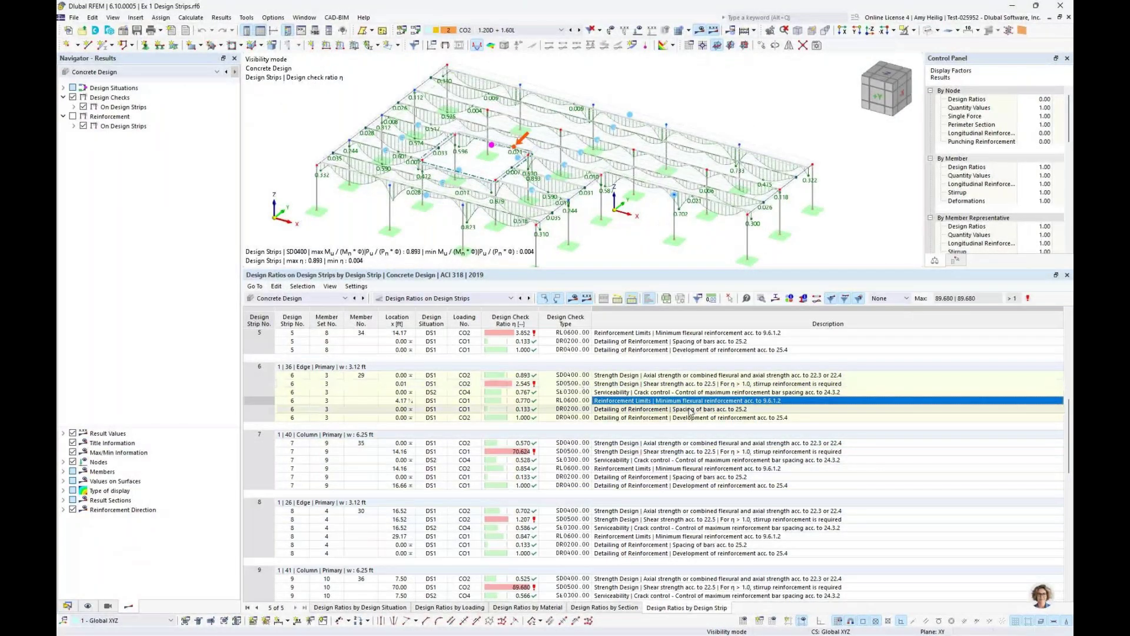
pyautogui.click(74, 107)
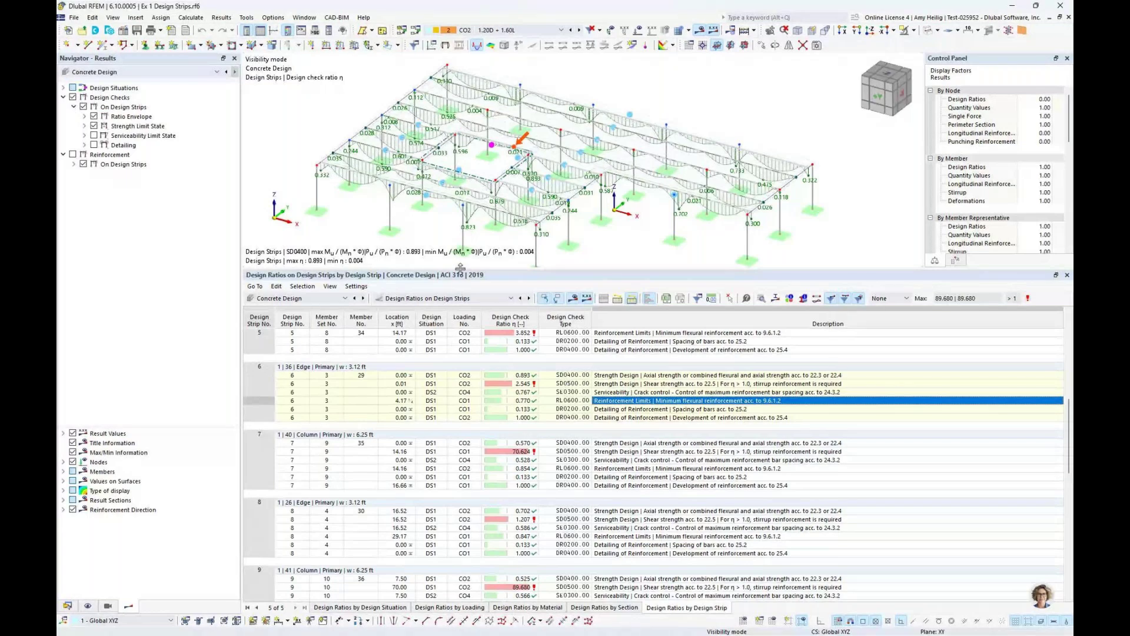
pyautogui.moveTo(460, 267); pyautogui.dragTo(460, 439)
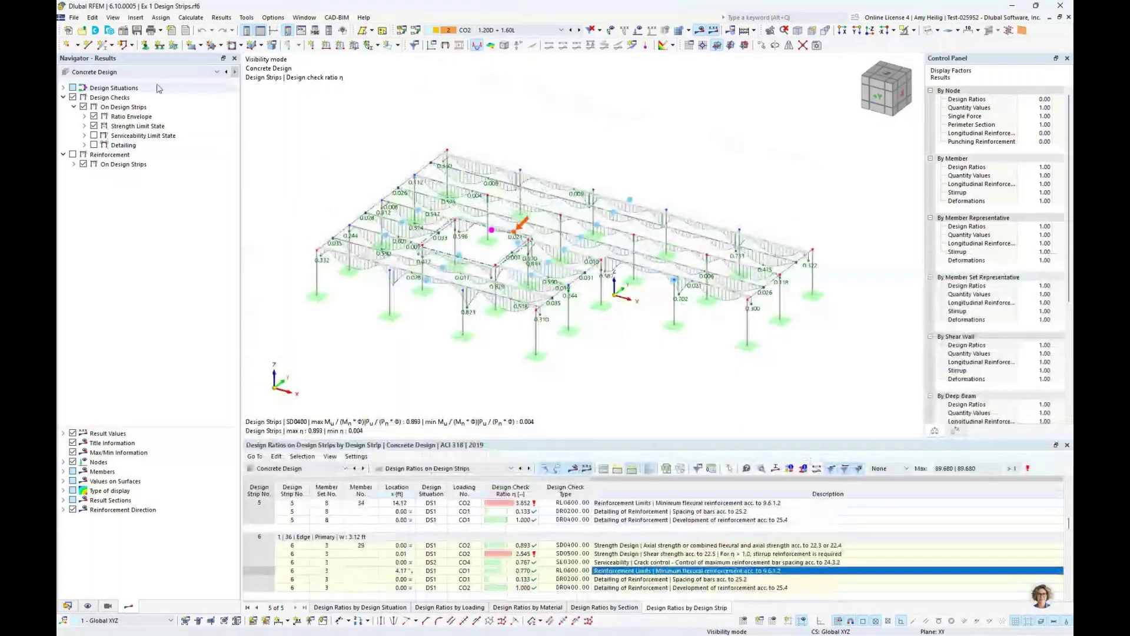
pyautogui.click(85, 126)
pyautogui.click(95, 136)
pyautogui.click(105, 144)
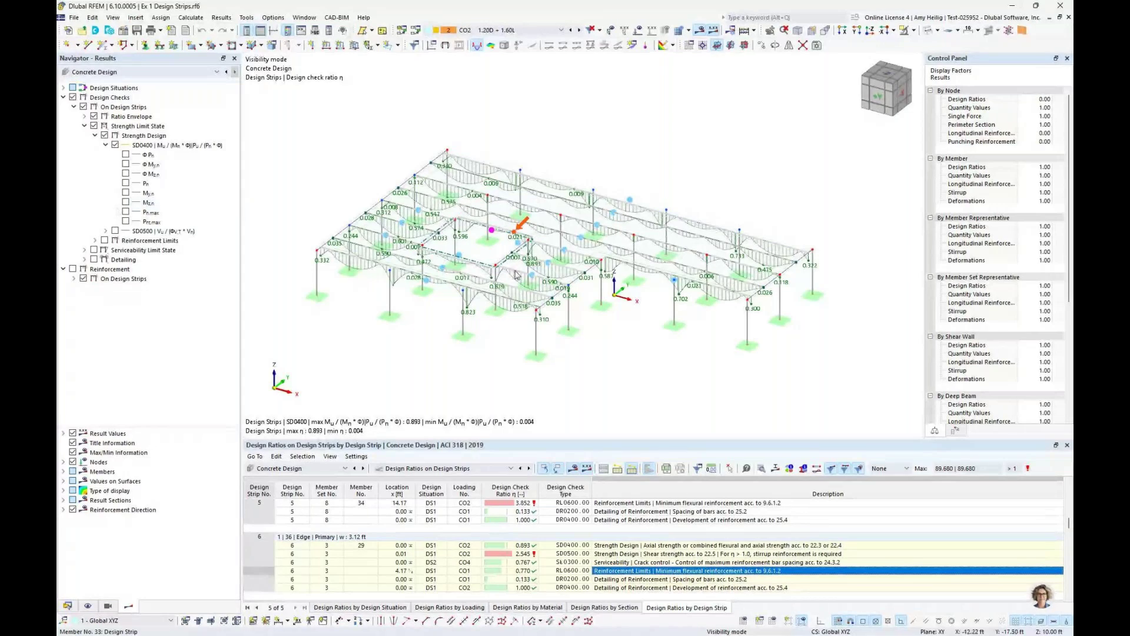
pyautogui.scroll(1, 516, 279)
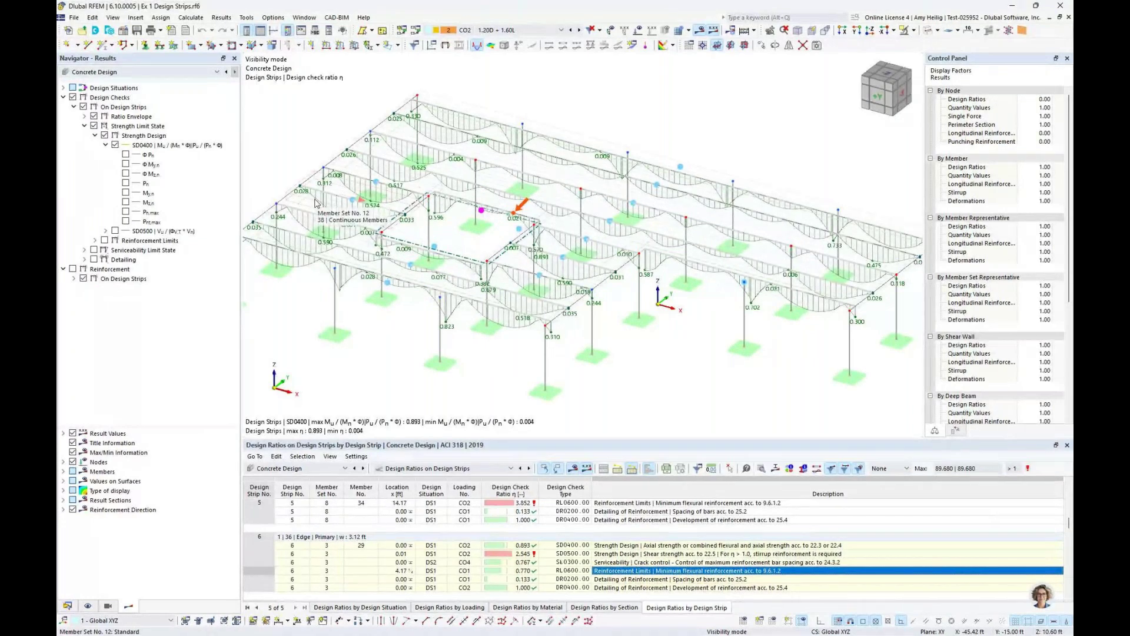
pyautogui.click(84, 126)
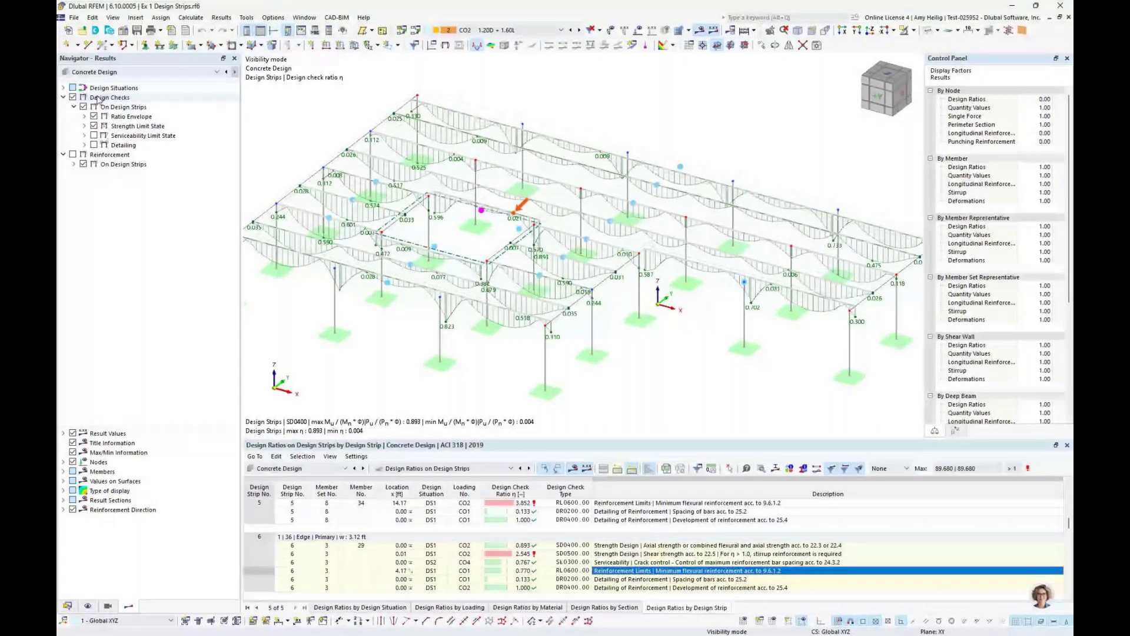
# - Hide the design check diagrams and display the required and provided longitudinal reinforcement on the design strips
pyautogui.click(72, 97)
pyautogui.click(64, 97)
pyautogui.click(64, 107)
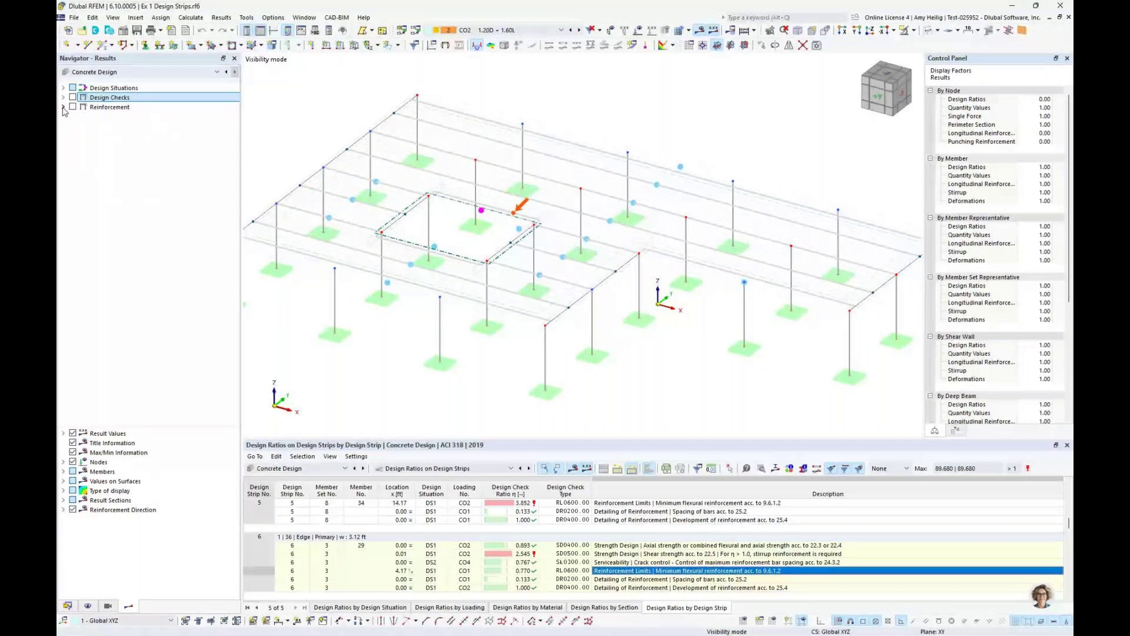
pyautogui.click(63, 107)
pyautogui.click(73, 107)
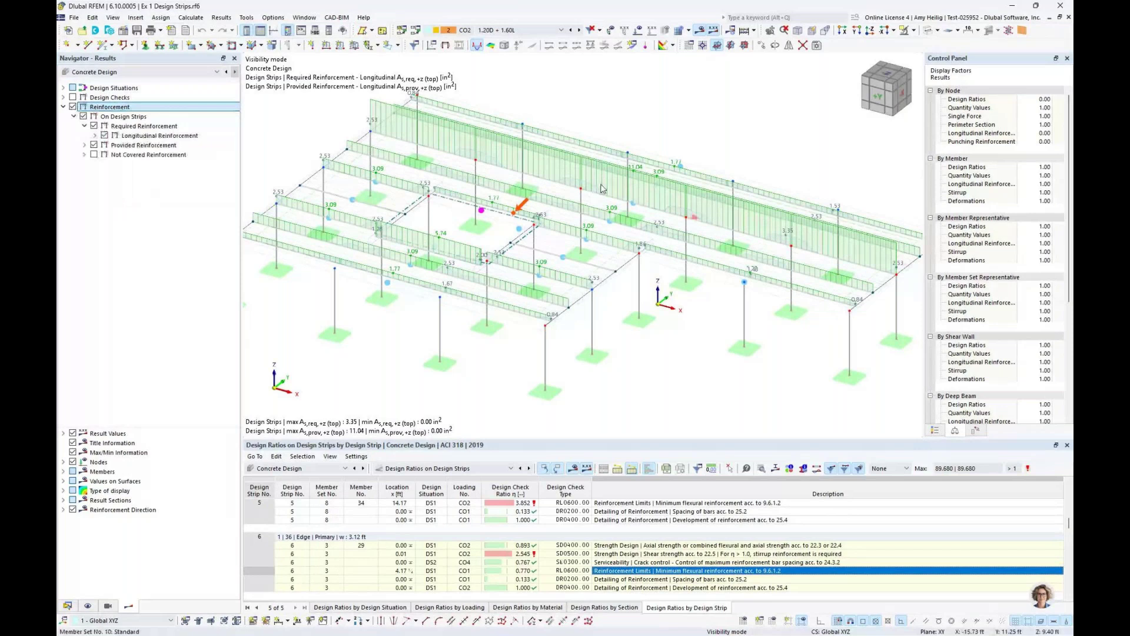
# - Try to isolate the long interior strip line next to the most heavily reinforced strip, and cancel visibility mode to show the whole model
pyautogui.click(612, 228)
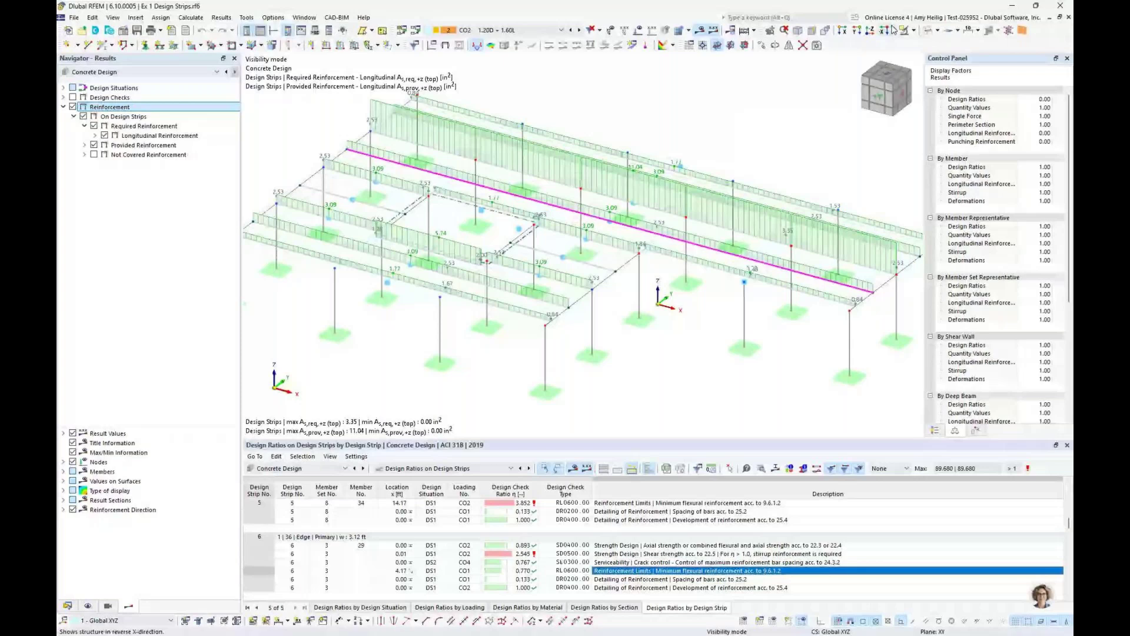
pyautogui.click(893, 30)
pyautogui.click(941, 39)
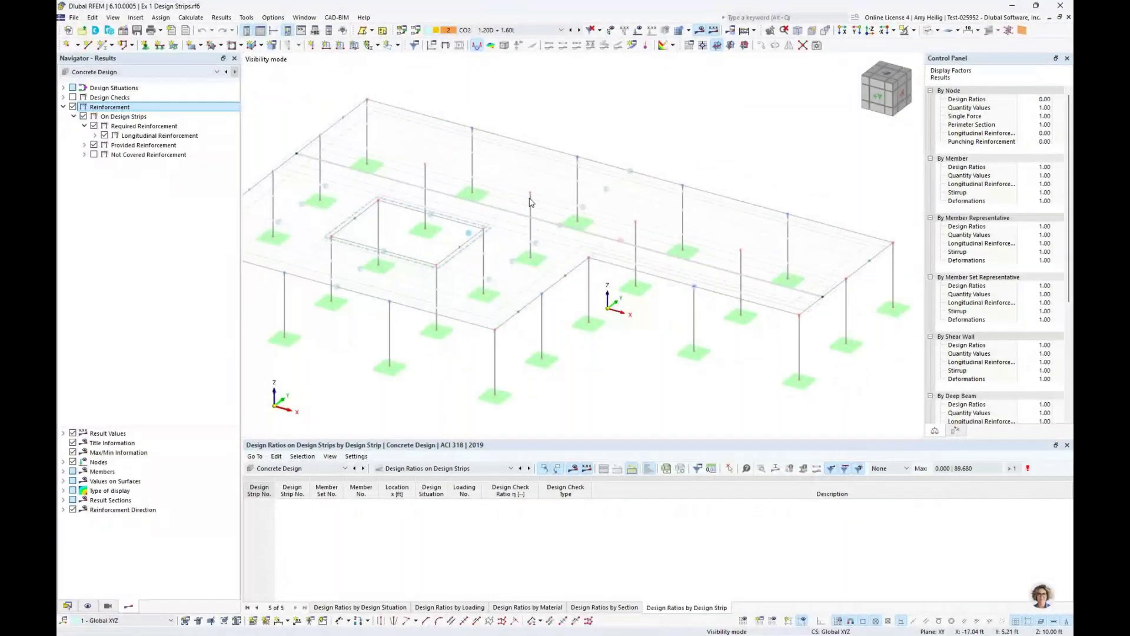
pyautogui.click(914, 31)
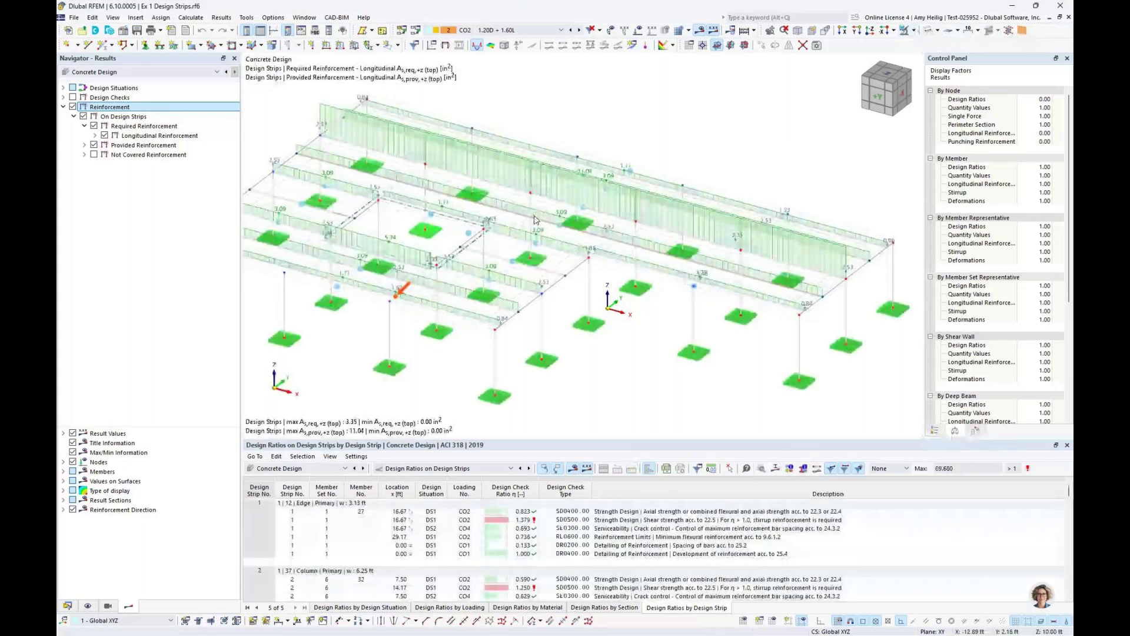
# - Try again to isolate the same interior strip line with another visibility option, and restore the full model display
pyautogui.click(535, 219)
pyautogui.click(911, 30)
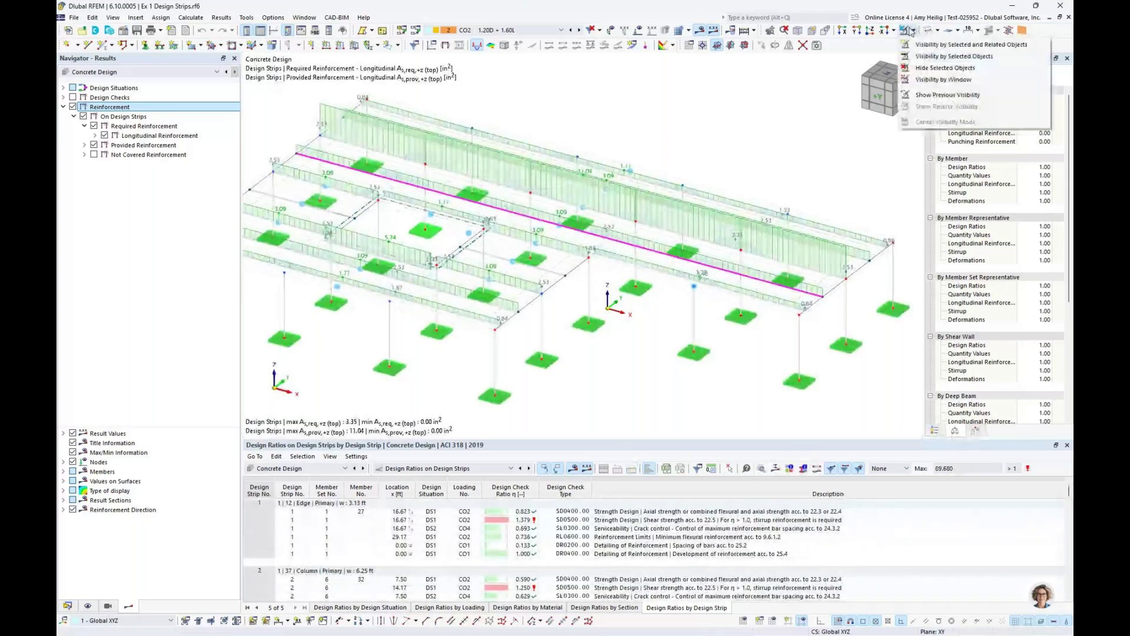
pyautogui.click(943, 80)
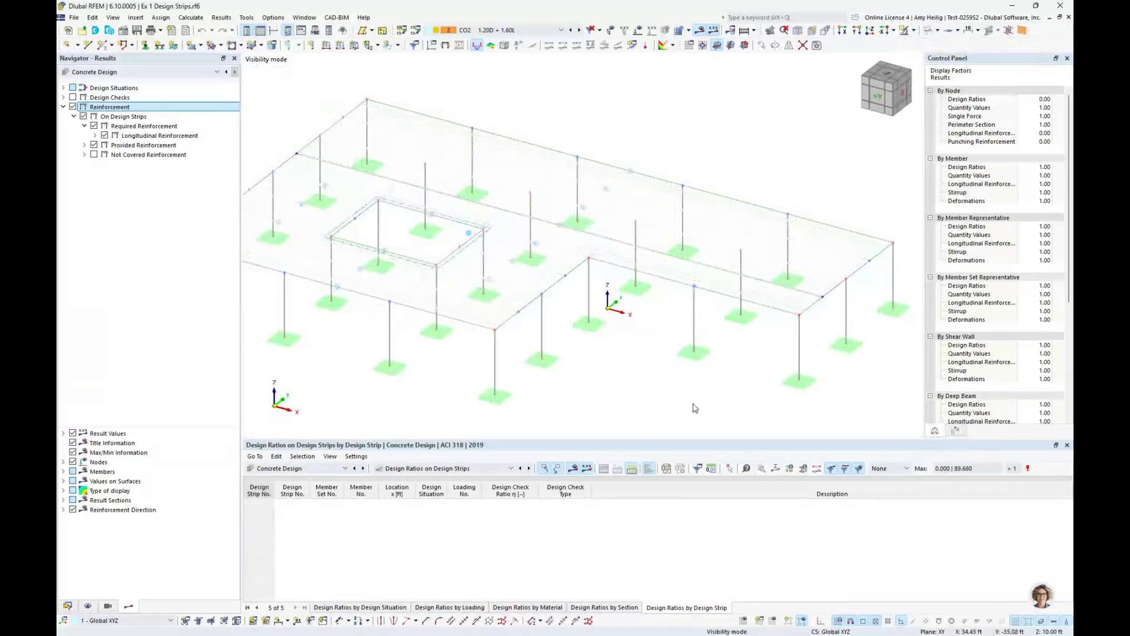
pyautogui.click(914, 30)
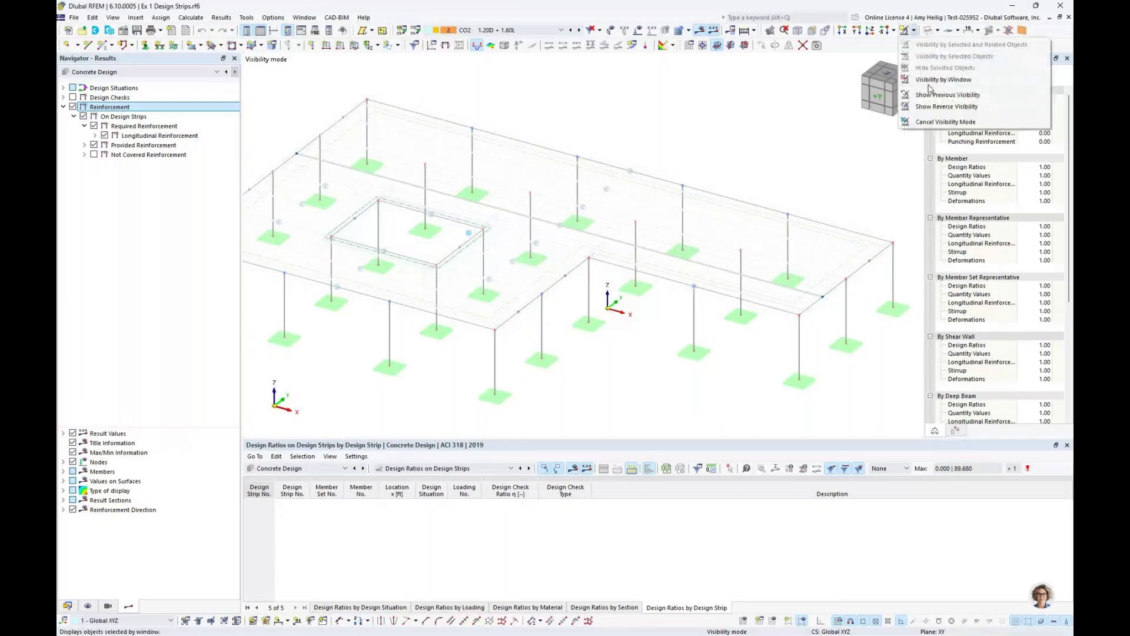
pyautogui.click(945, 122)
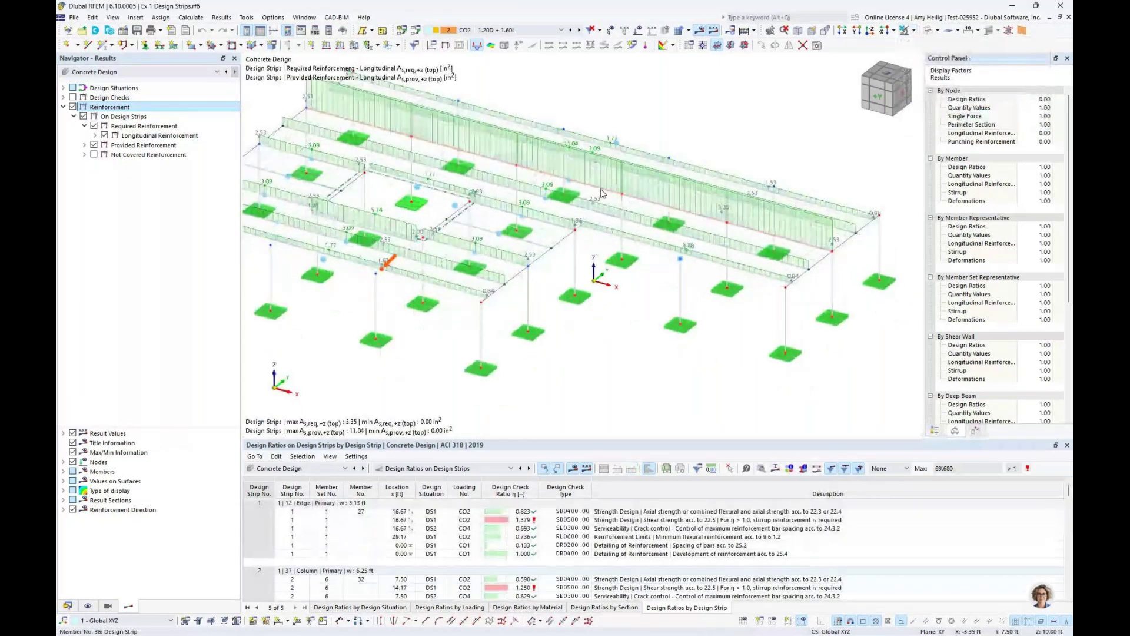
# - Open the results table for reinforcement on design strips and enlarge it to review the strips' bar layouts
pyautogui.click(95, 135)
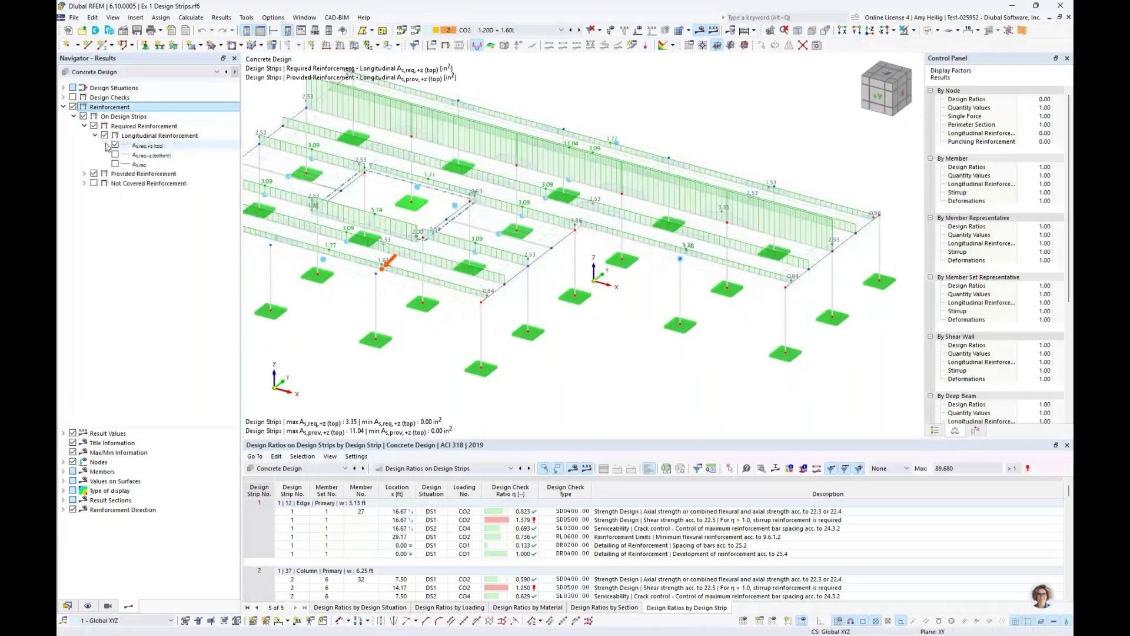
pyautogui.click(636, 227)
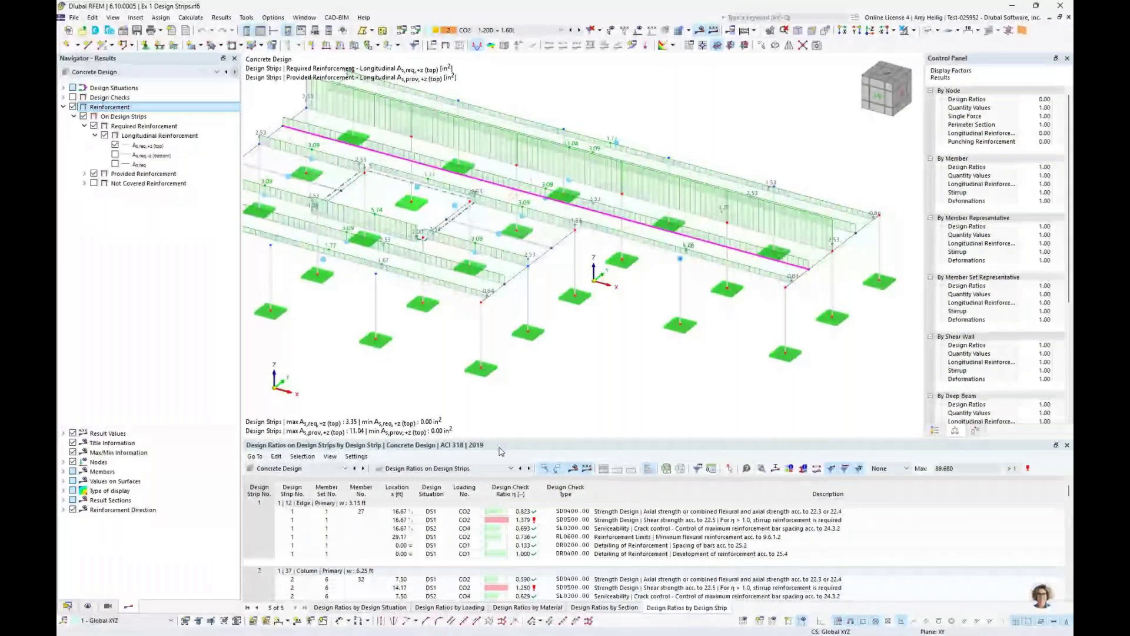
pyautogui.click(478, 468)
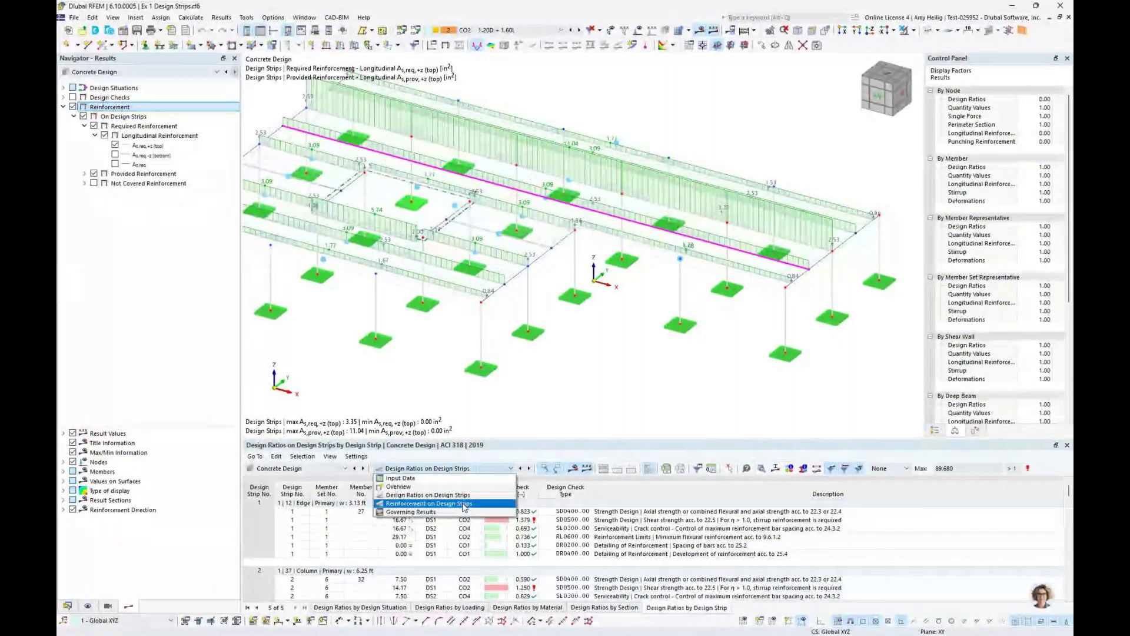
pyautogui.click(465, 504)
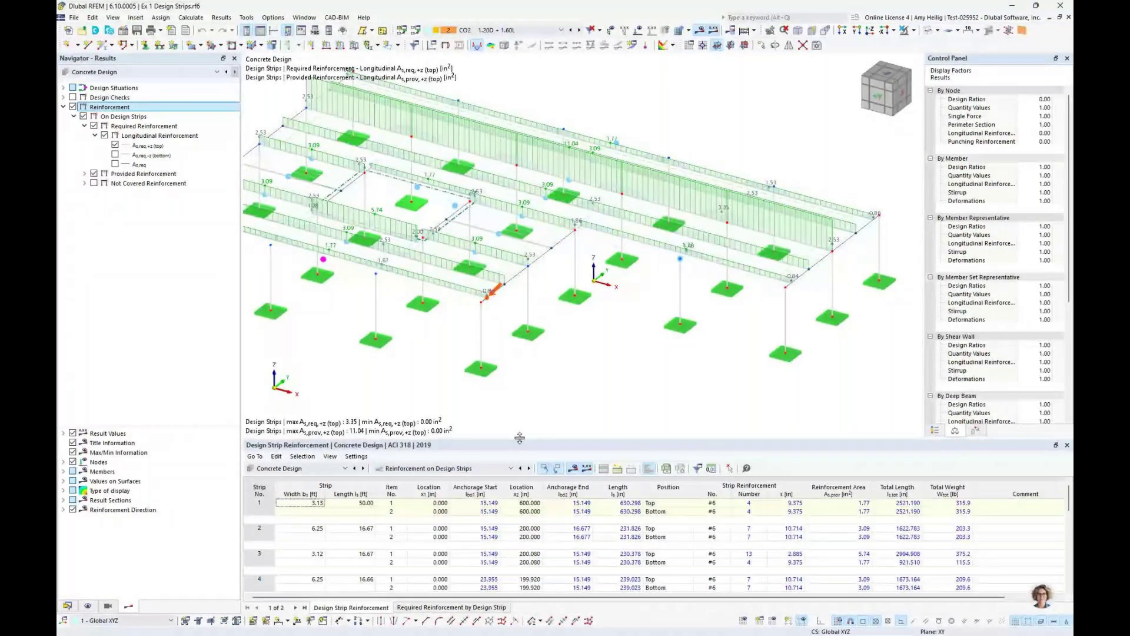
pyautogui.moveTo(519, 437); pyautogui.dragTo(520, 350)
pyautogui.scroll(-5, 445, 530)
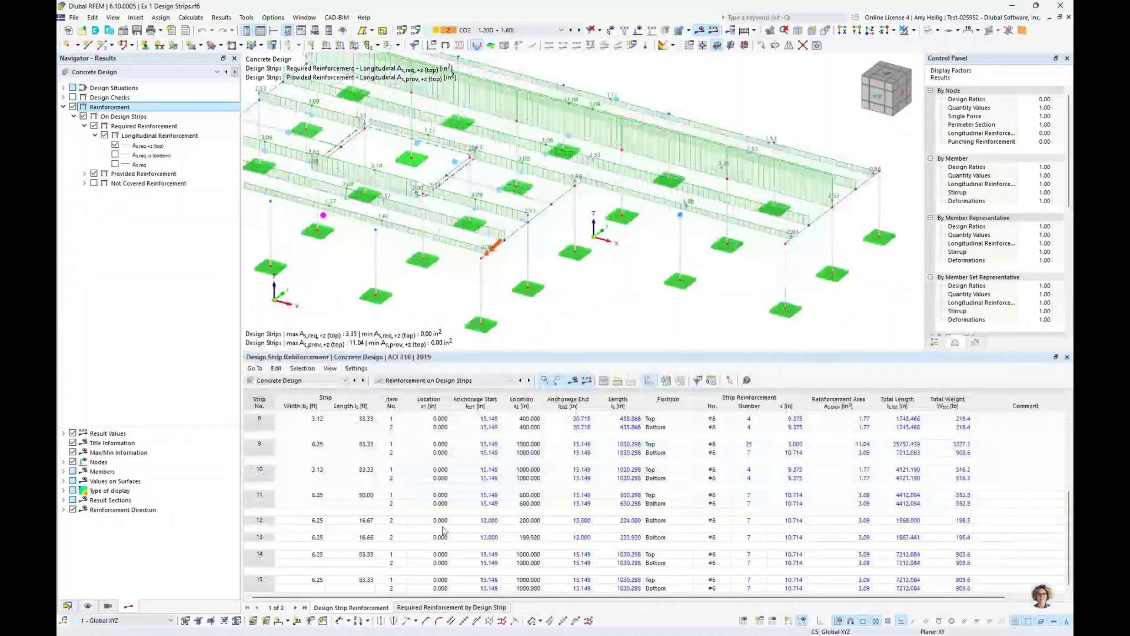
# - Isolate design strip 14 together with its related objects to examine its reinforcement diagrams
pyautogui.click(392, 554)
pyautogui.click(913, 30)
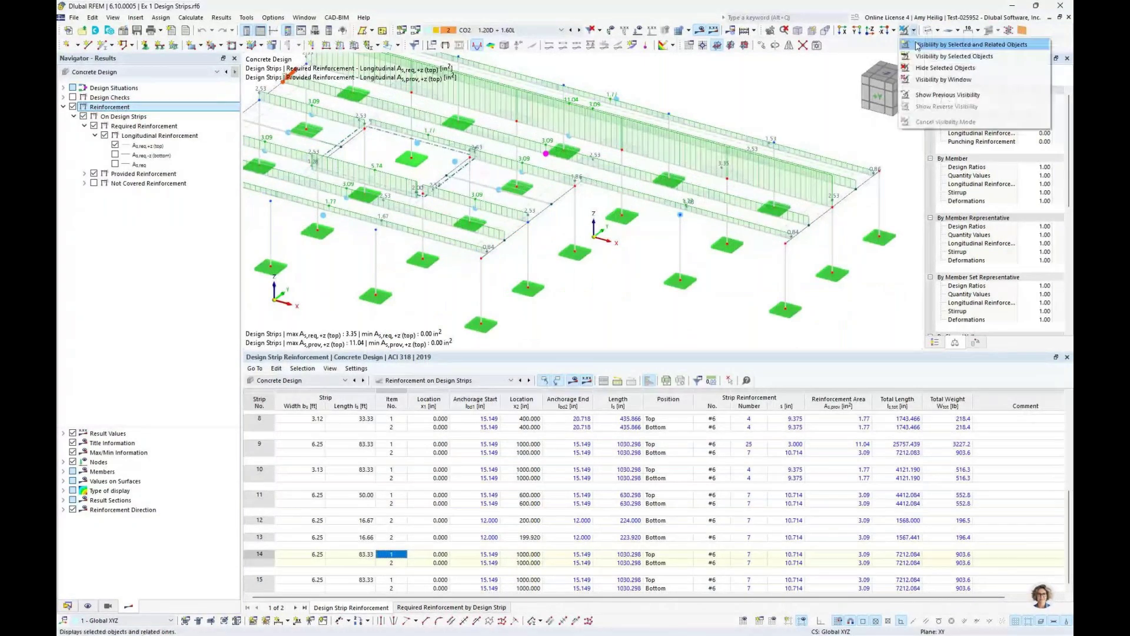
pyautogui.click(916, 45)
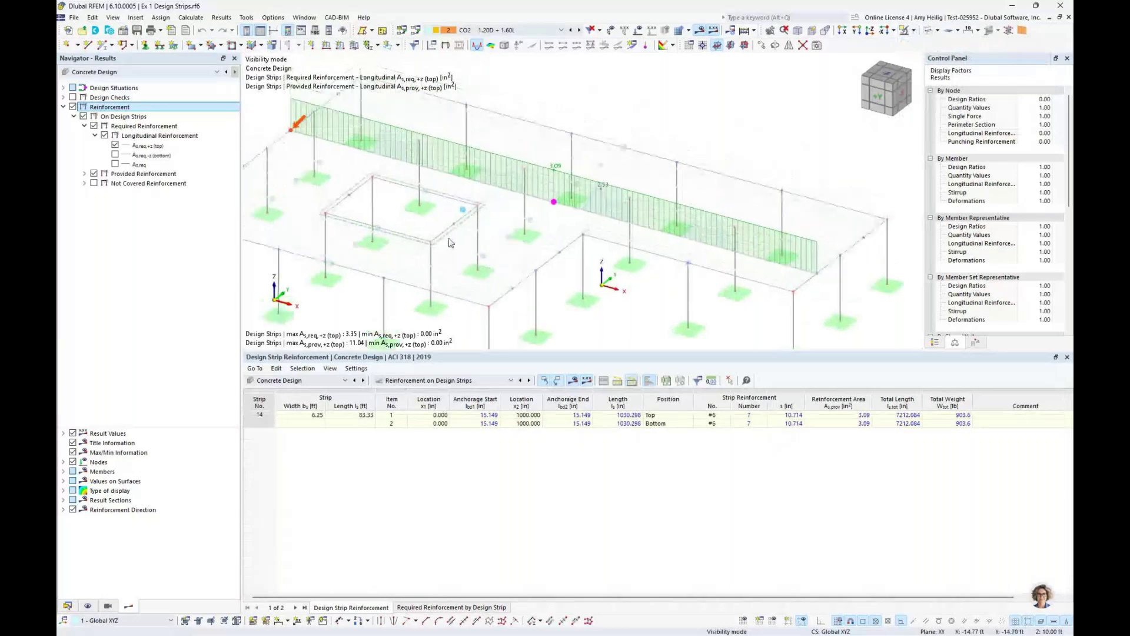
pyautogui.keyDown('ctrl'); pyautogui.moveTo(456, 155); pyautogui.dragTo(665, 229, button='middle'); pyautogui.keyUp('ctrl')
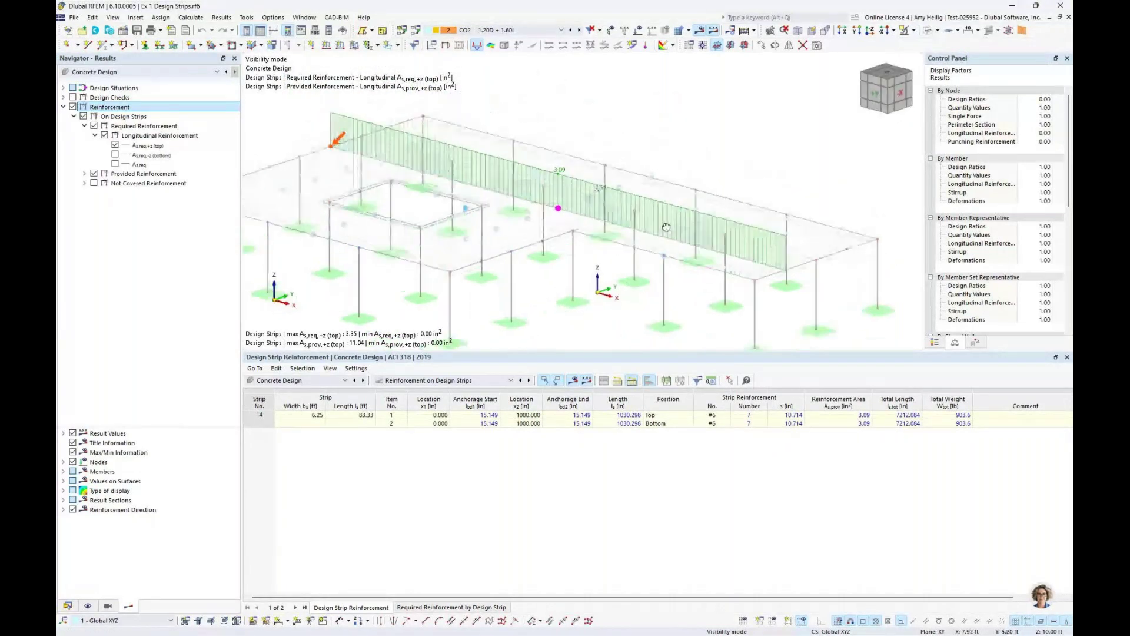
# - Temporarily hide strip 14's provided reinforcement to examine its required top reinforcement, and check the top bar size in the table
pyautogui.click(163, 176)
pyautogui.press('space')
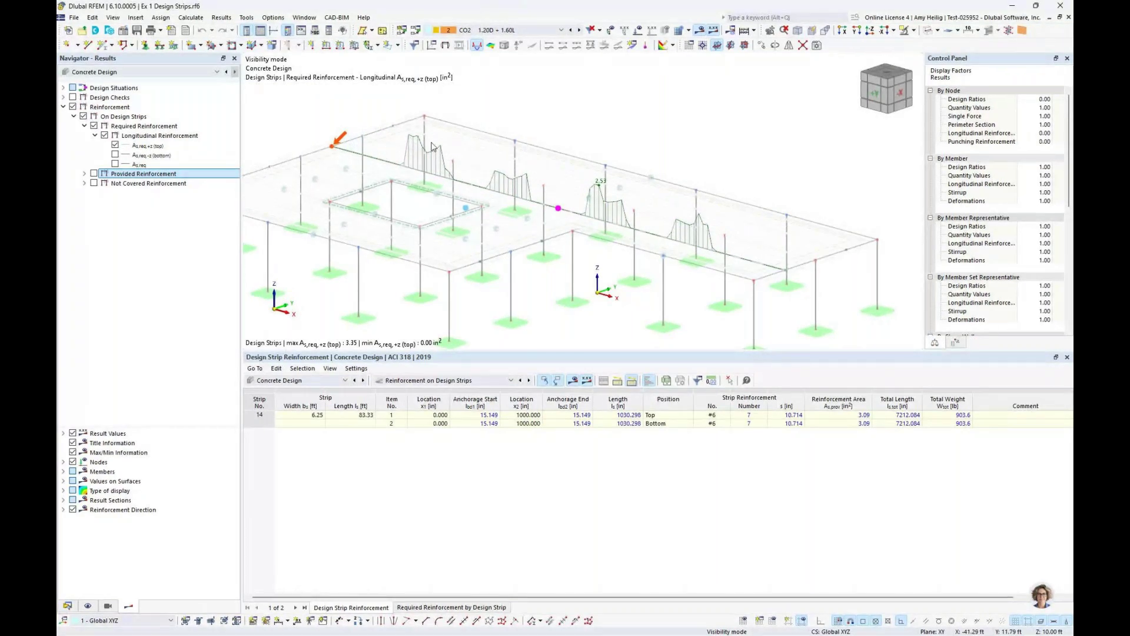
pyautogui.moveTo(432, 146); pyautogui.dragTo(377, 189, button='middle')
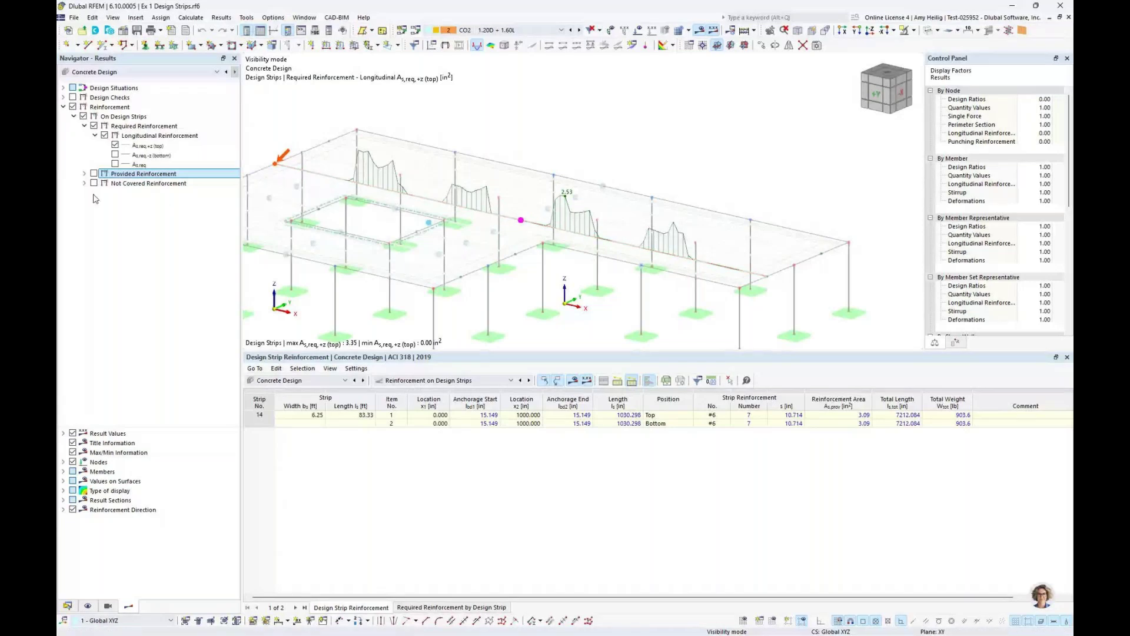
pyautogui.click(84, 174)
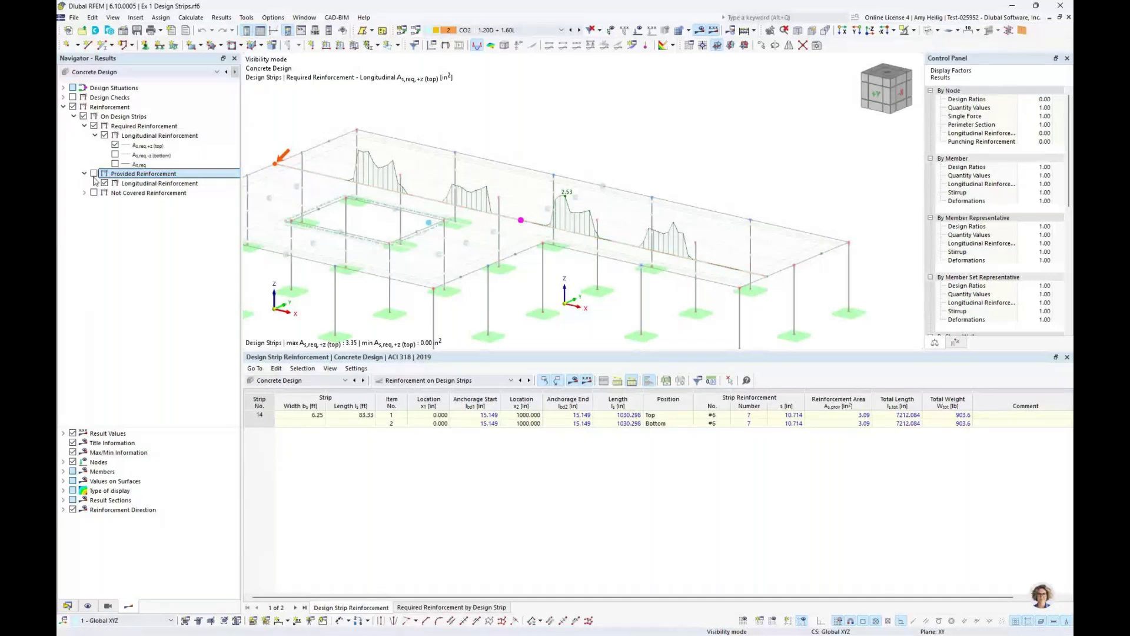
pyautogui.click(94, 174)
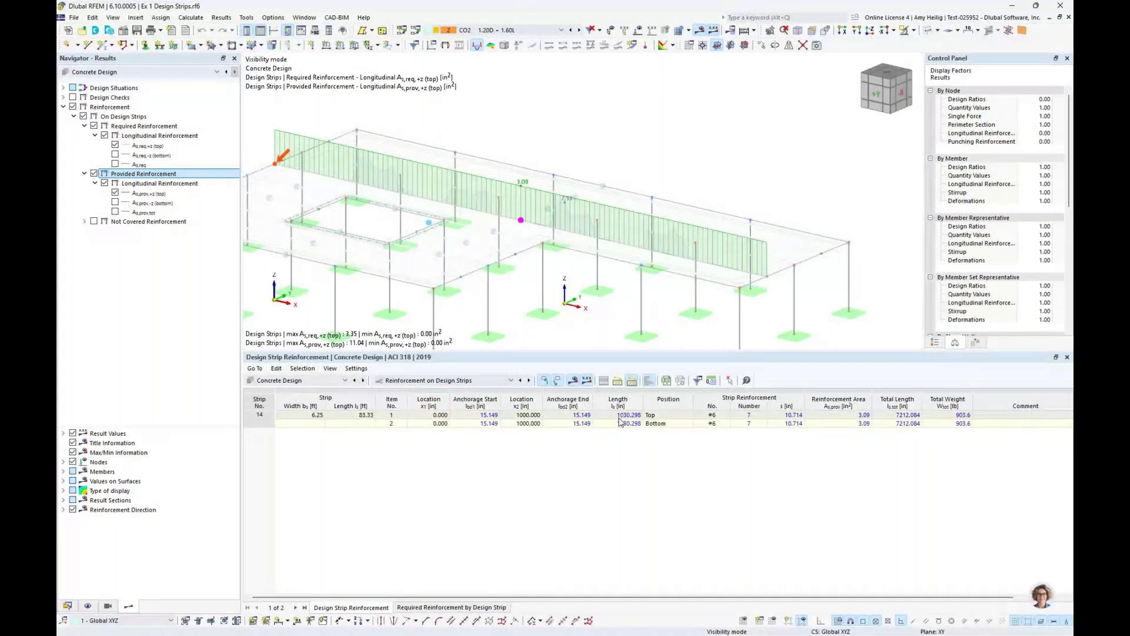
pyautogui.click(724, 416)
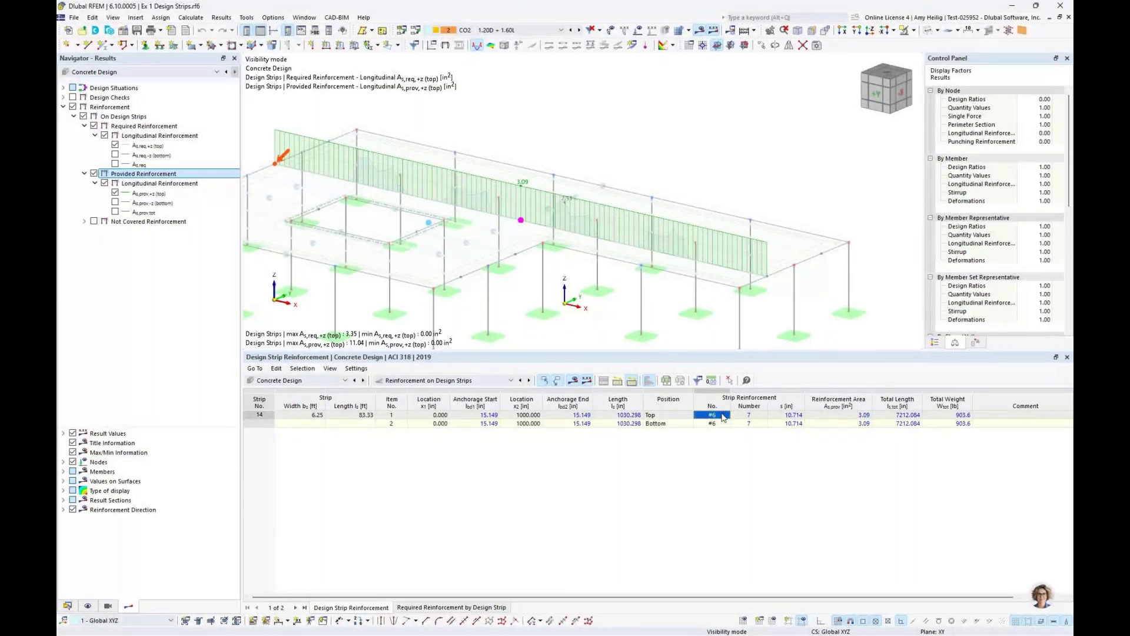
# - Show only the required bottom longitudinal reinforcement on strip 14, hiding the required top and provided diagrams
pyautogui.click(116, 156)
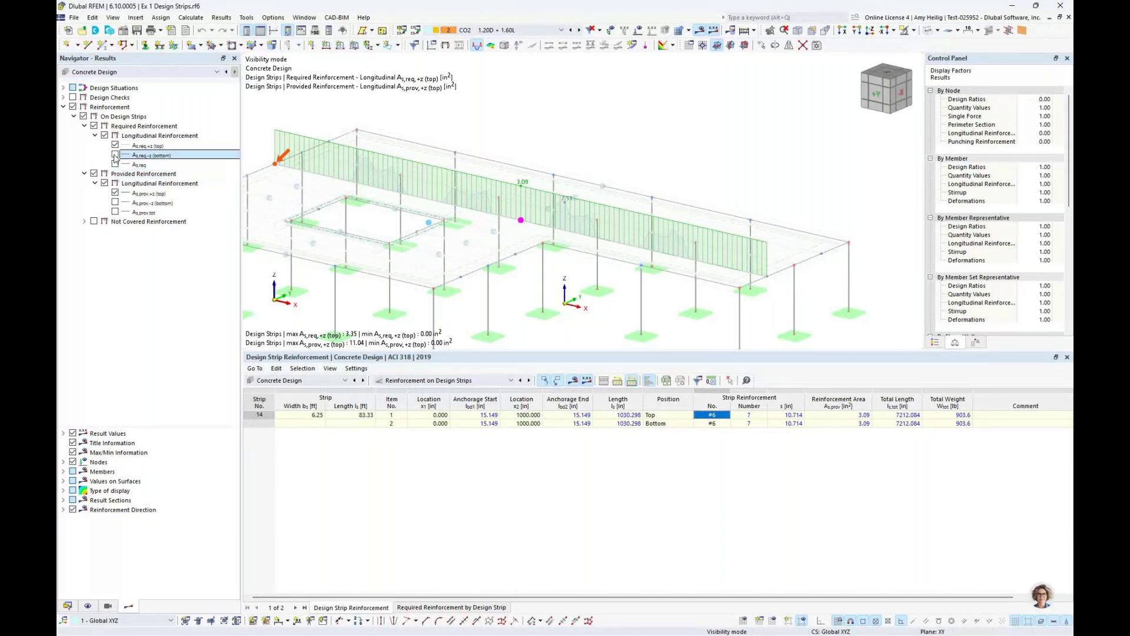
pyautogui.click(115, 155)
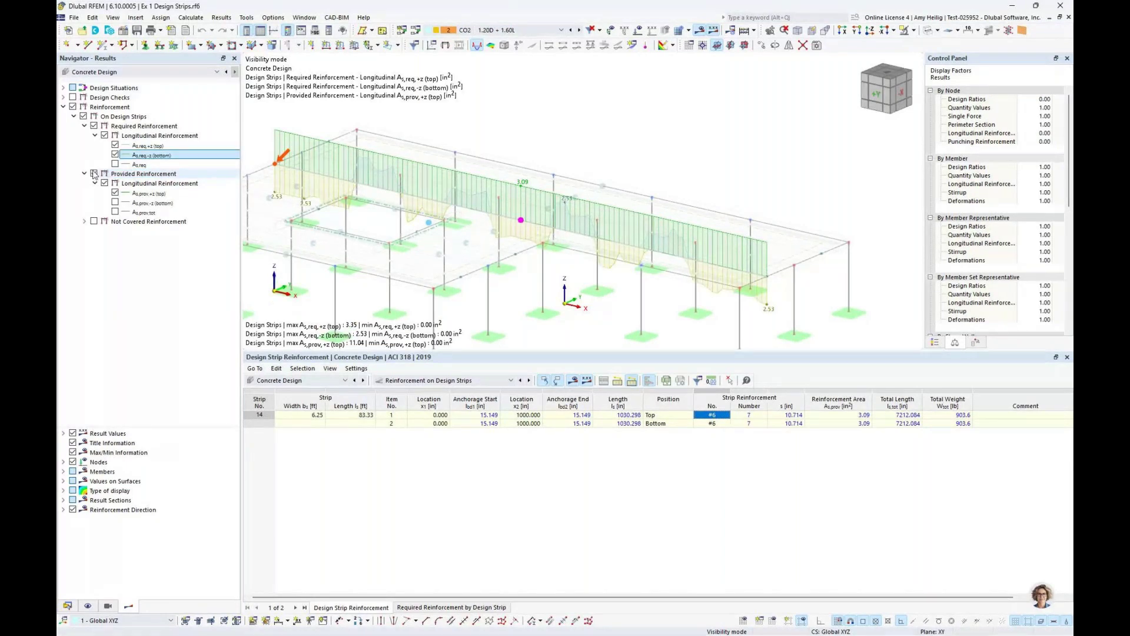
pyautogui.click(94, 173)
pyautogui.click(115, 145)
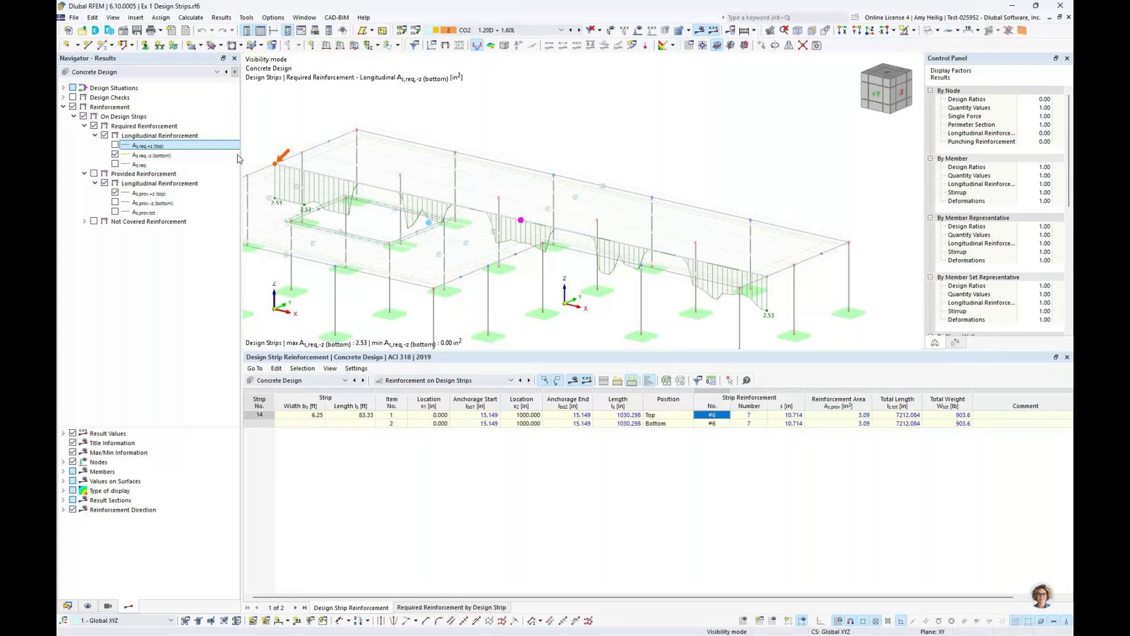
pyautogui.keyDown('ctrl'); pyautogui.moveTo(478, 242); pyautogui.dragTo(461, 253, button='middle'); pyautogui.keyUp('ctrl')
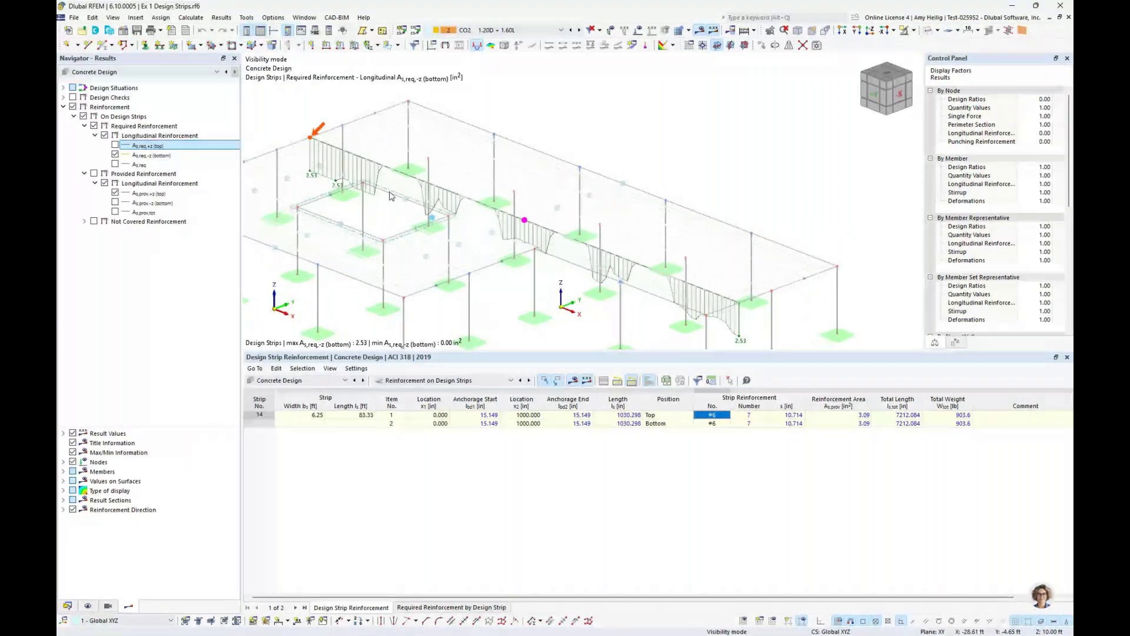
# - Overlay strip 14's provided bottom longitudinal reinforcement on the required diagram, leaving the provided top reinforcement hidden
pyautogui.click(94, 173)
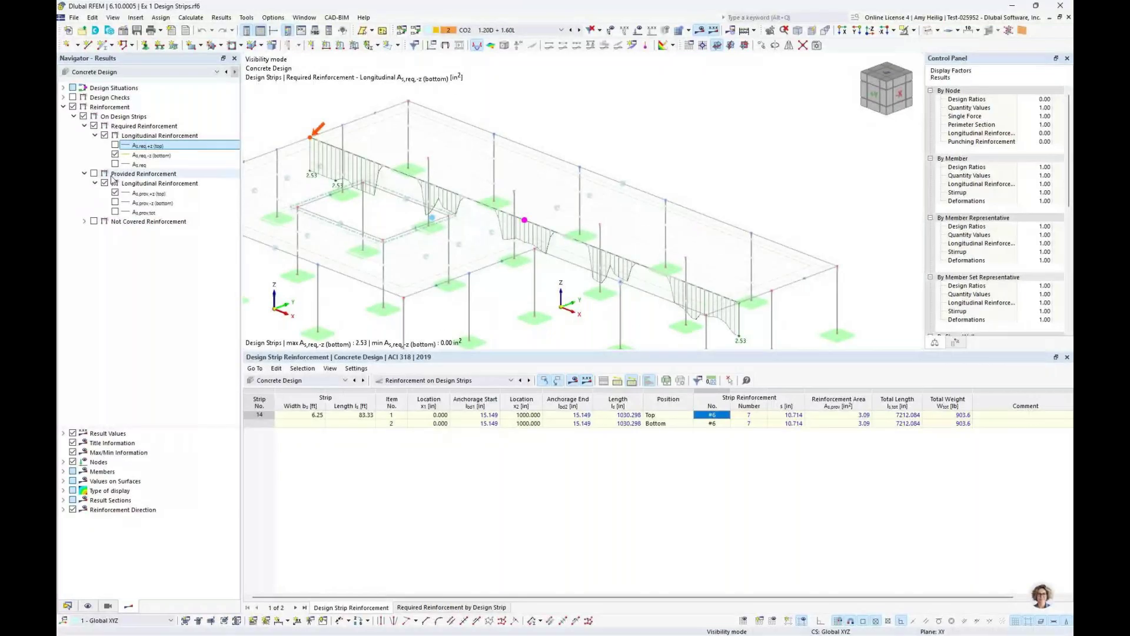
pyautogui.click(115, 193)
pyautogui.click(115, 202)
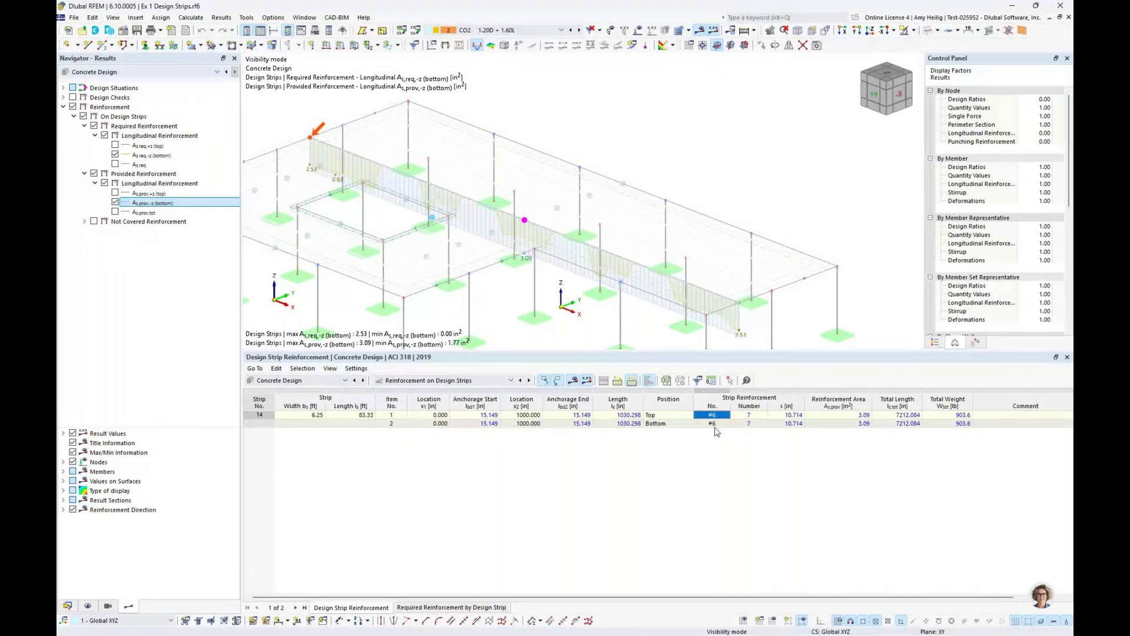
pyautogui.moveTo(722, 309); pyautogui.dragTo(744, 273, button='middle')
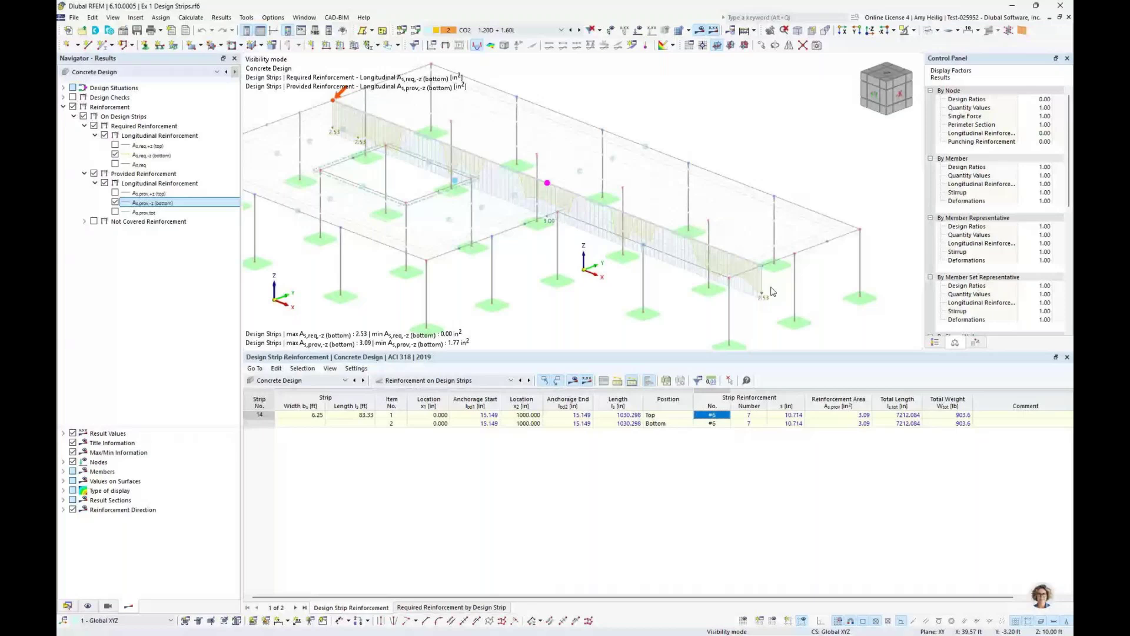
# - Cancel visibility mode to show all design strips, and switch to the presentation slide on punching shear design
pyautogui.click(913, 30)
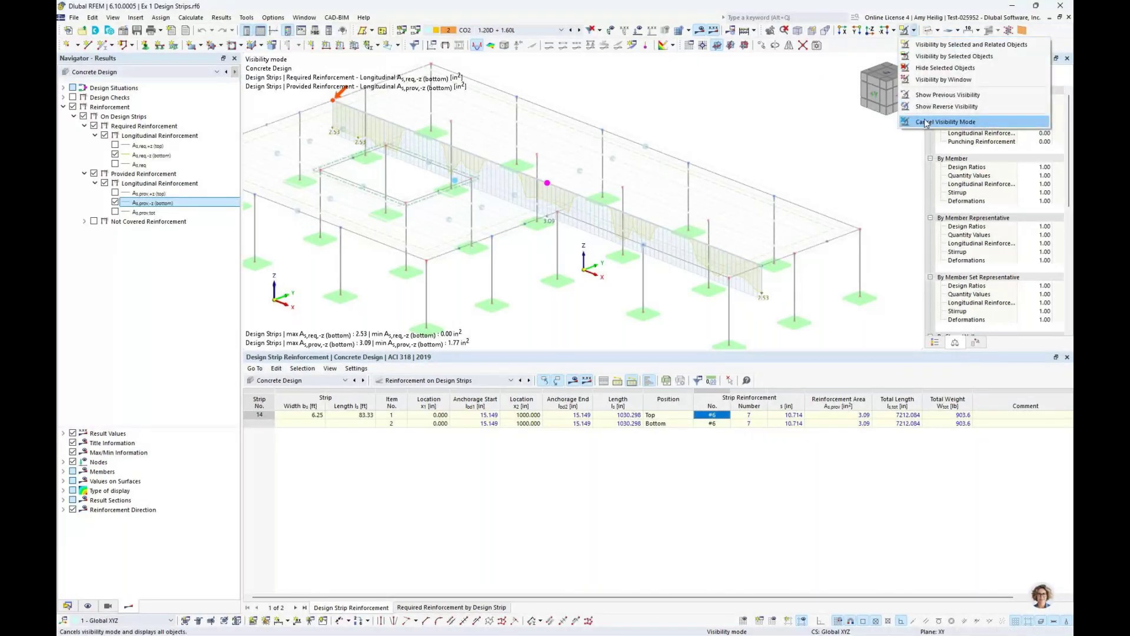
pyautogui.click(925, 123)
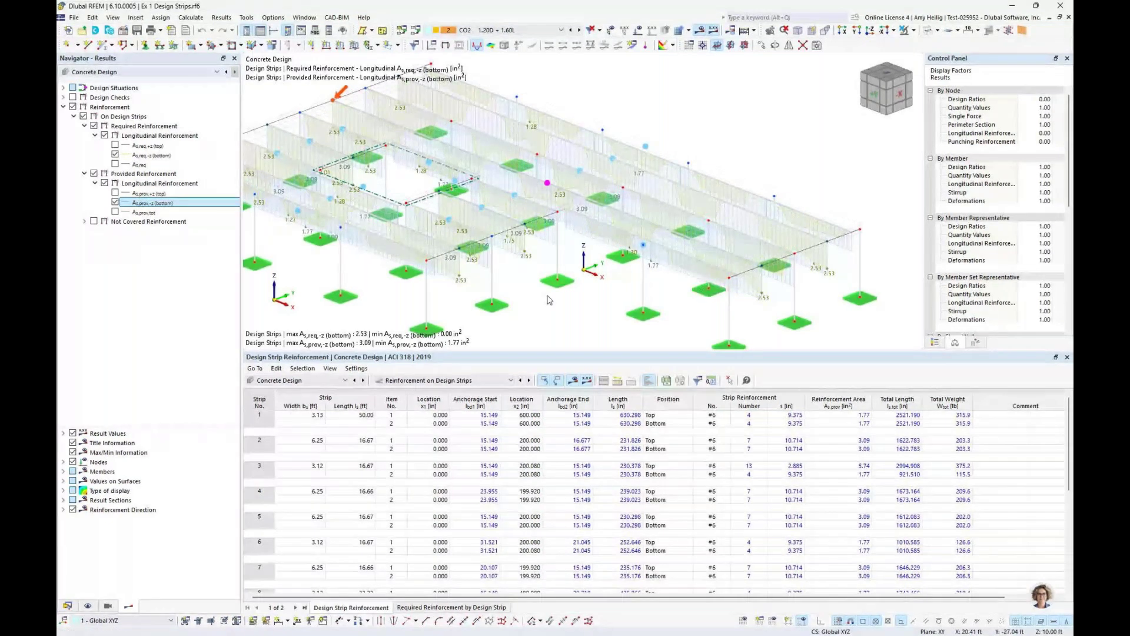
pyautogui.hotkey('alt', 'Tab')
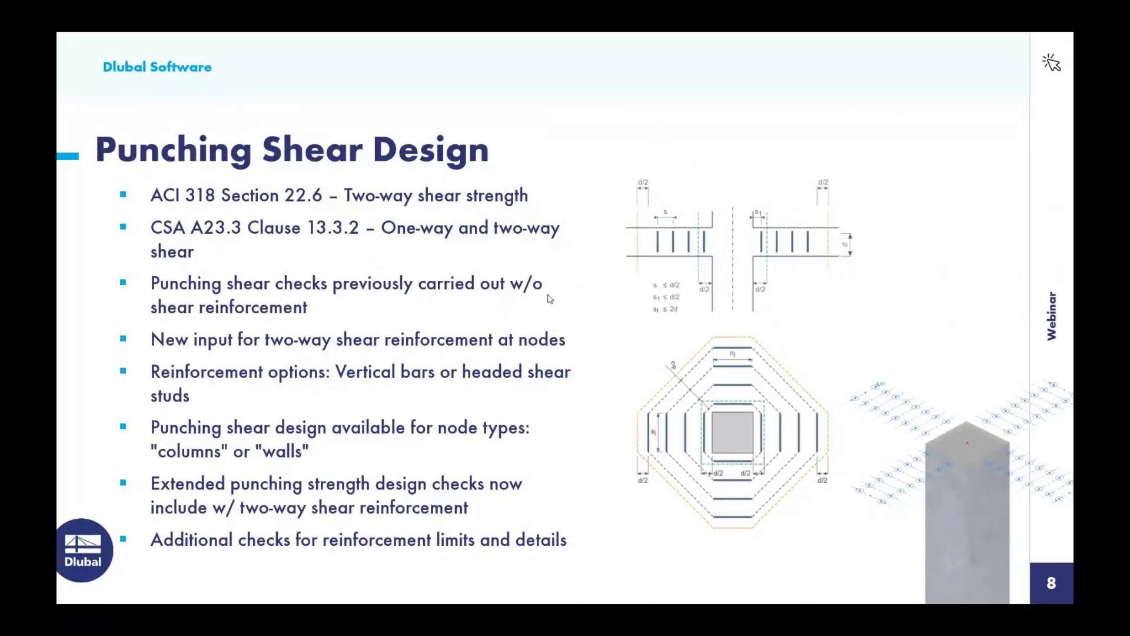
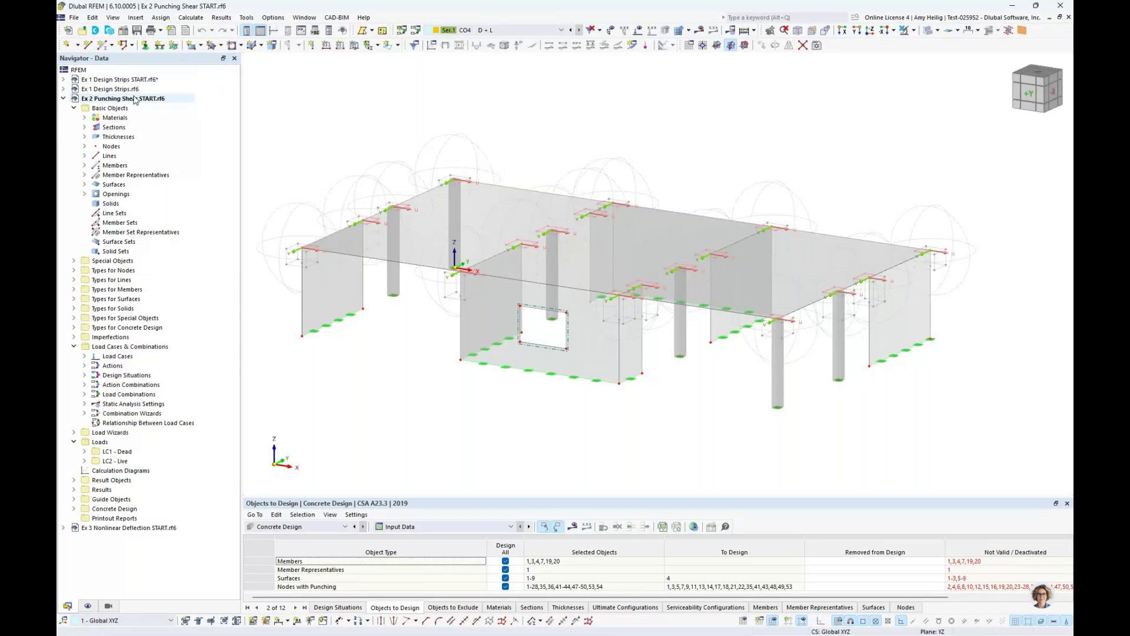
# - Examine the 40 MPa concrete material and the 250 mm uniform thickness in the Ex 2 Punching Shear START model, highlighting their assigned objects
pyautogui.click(85, 118)
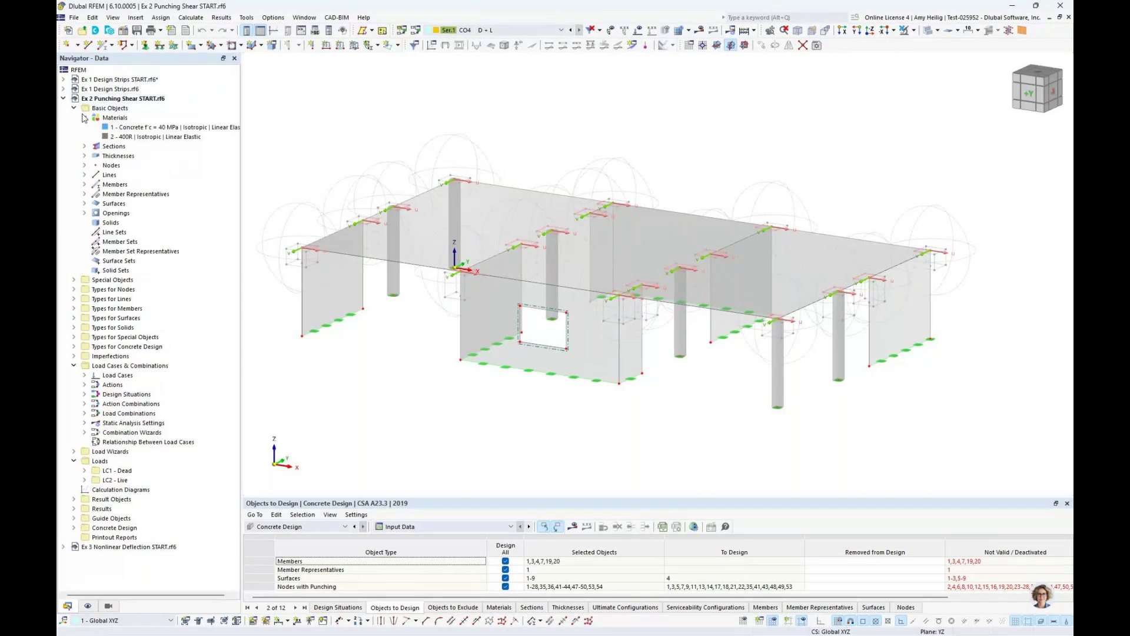
pyautogui.click(132, 129)
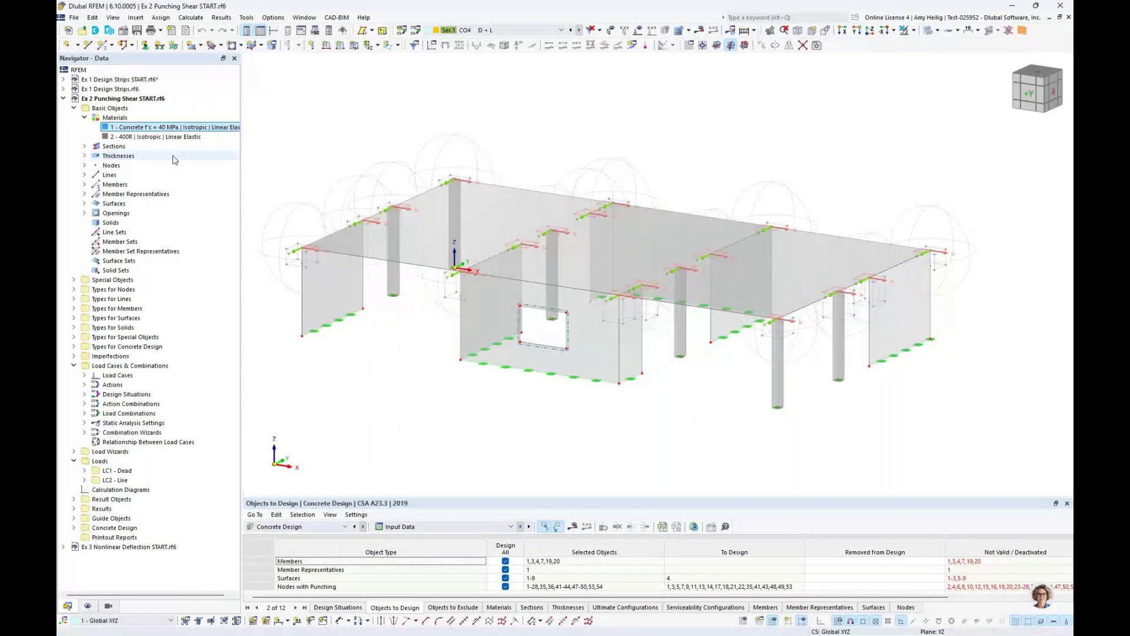
pyautogui.click(84, 156)
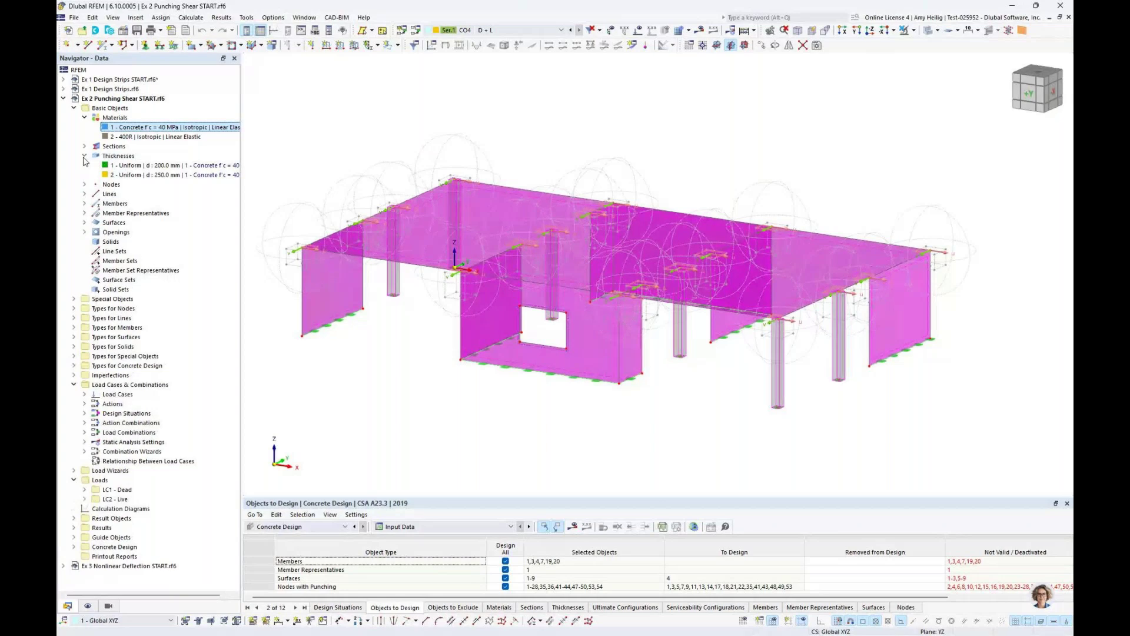
pyautogui.click(133, 175)
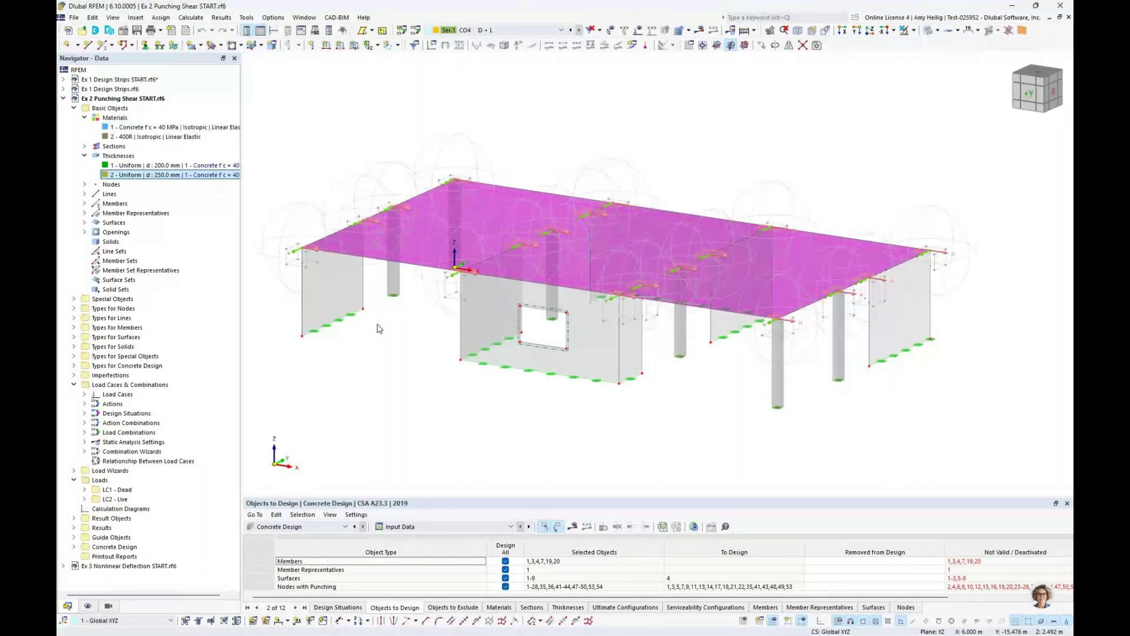
pyautogui.click(379, 328)
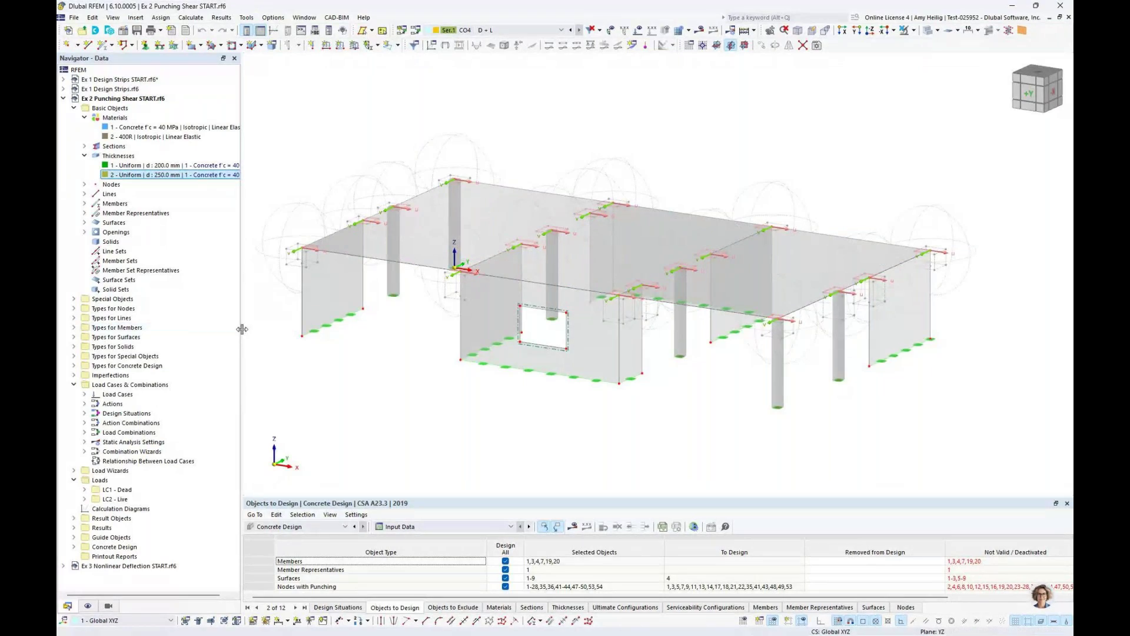
# - Narrow the navigator slightly, highlight the slab surface in the model to point it out, and clear the selection
pyautogui.moveTo(240, 334); pyautogui.dragTo(230, 333)
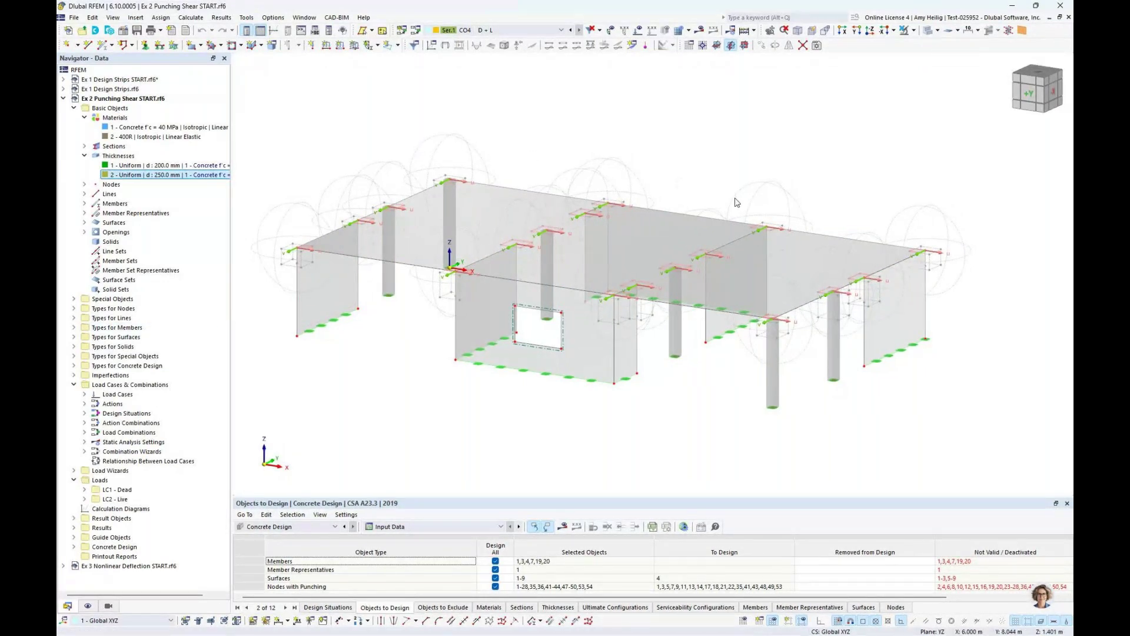
pyautogui.moveTo(530, 306); pyautogui.dragTo(393, 355, button='middle')
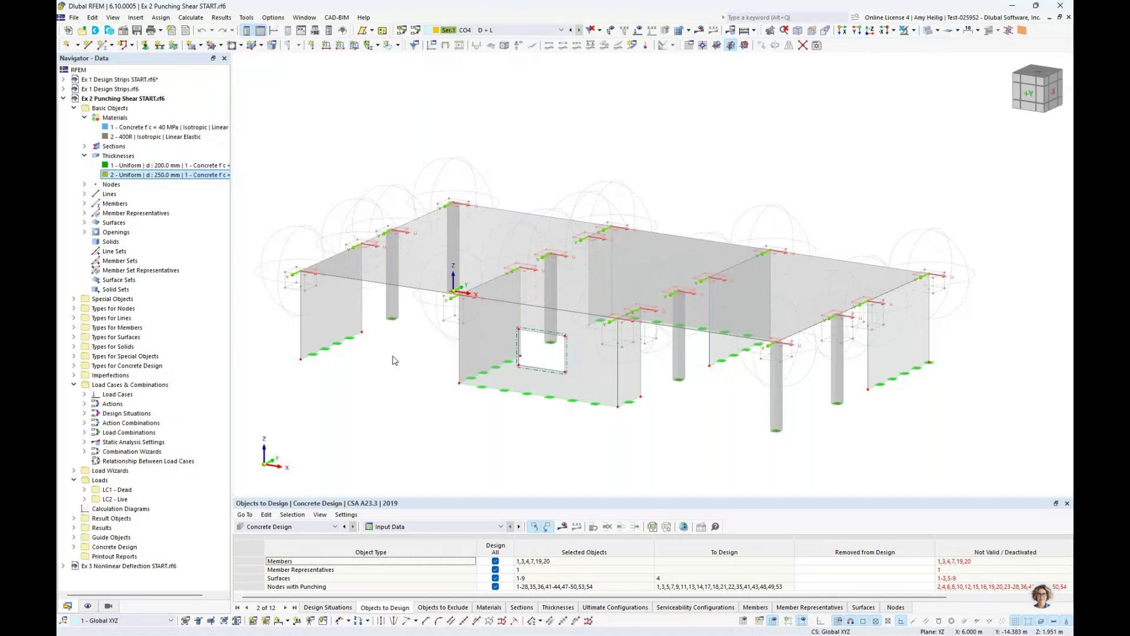
pyautogui.click(433, 254)
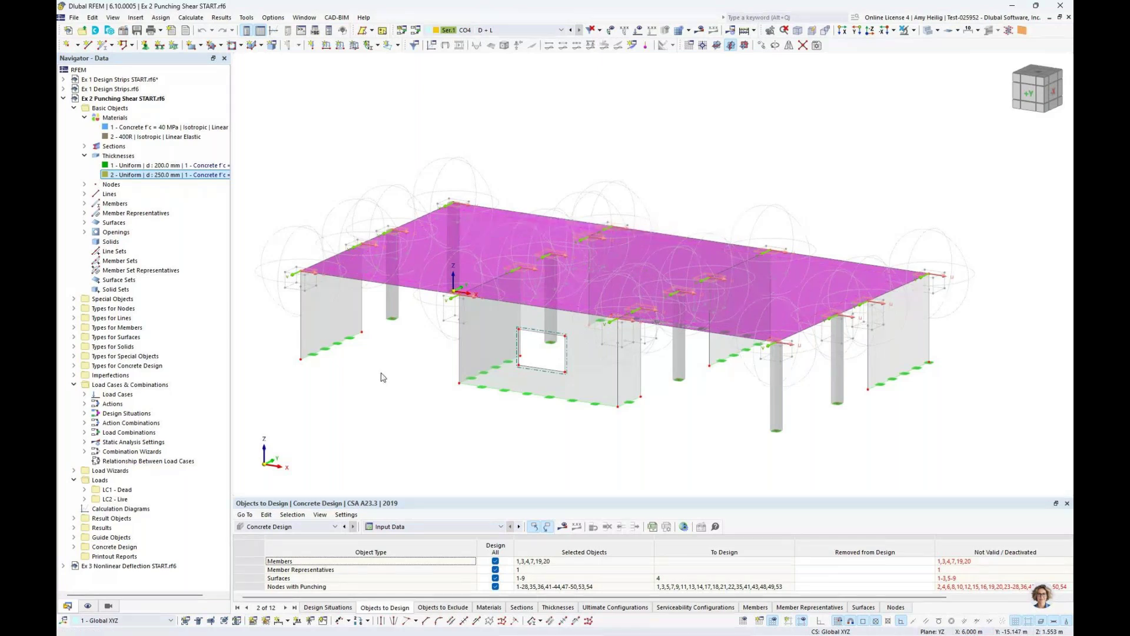
pyautogui.click(402, 343)
# - Display the model as wireframe and examine the nodal mesh refinement around the corner column
pyautogui.scroll(2, 402, 342)
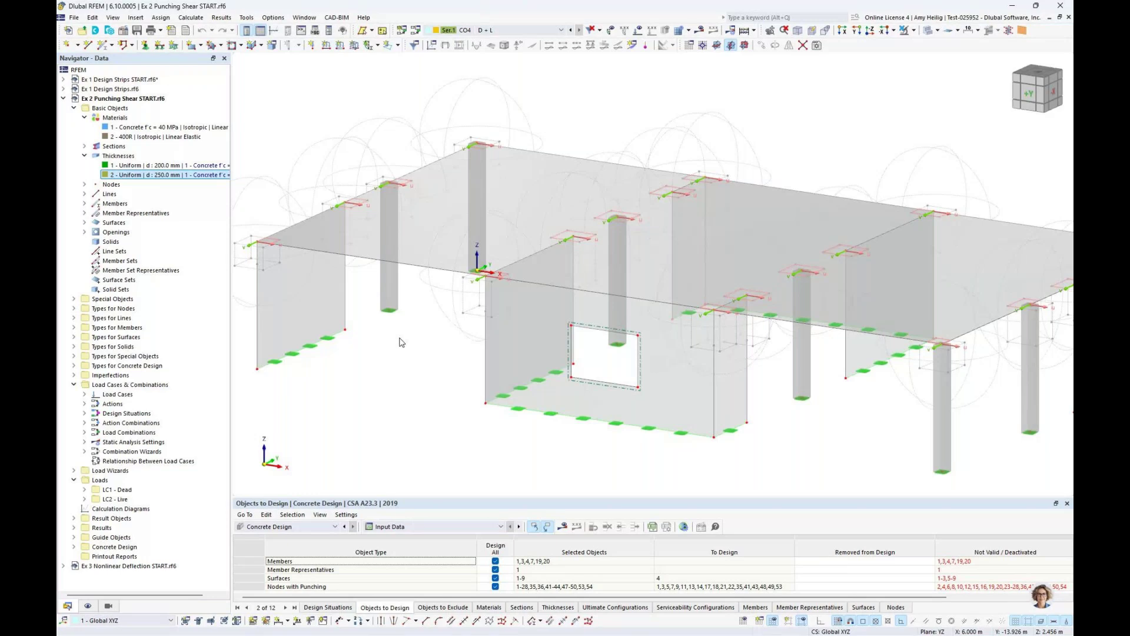
pyautogui.click(643, 49)
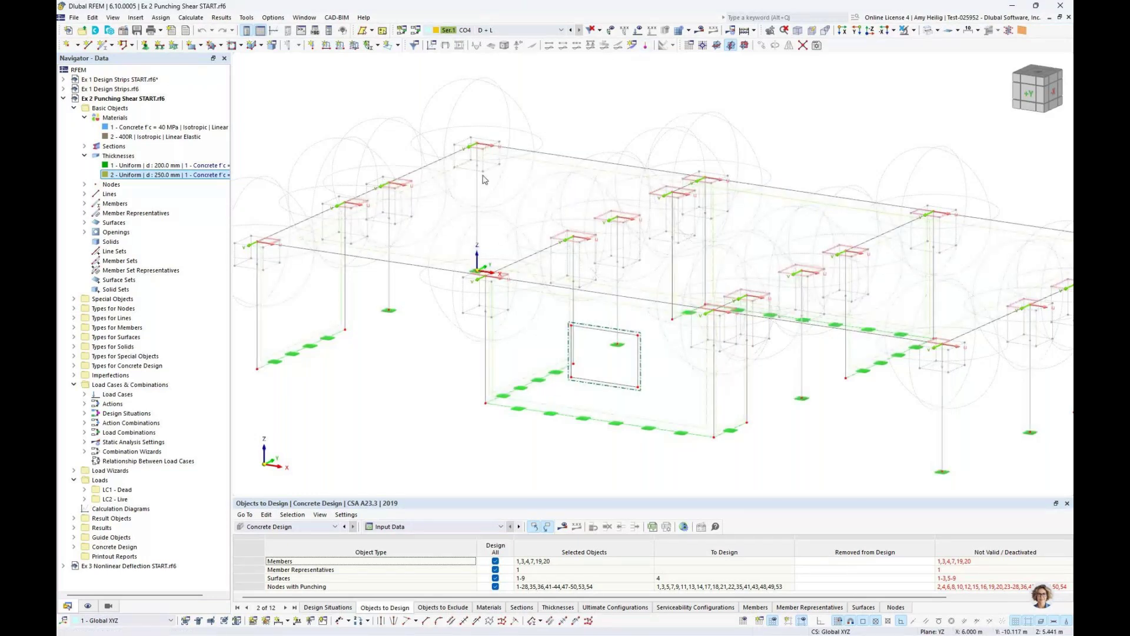
pyautogui.moveTo(476, 199); pyautogui.dragTo(396, 199, button='middle')
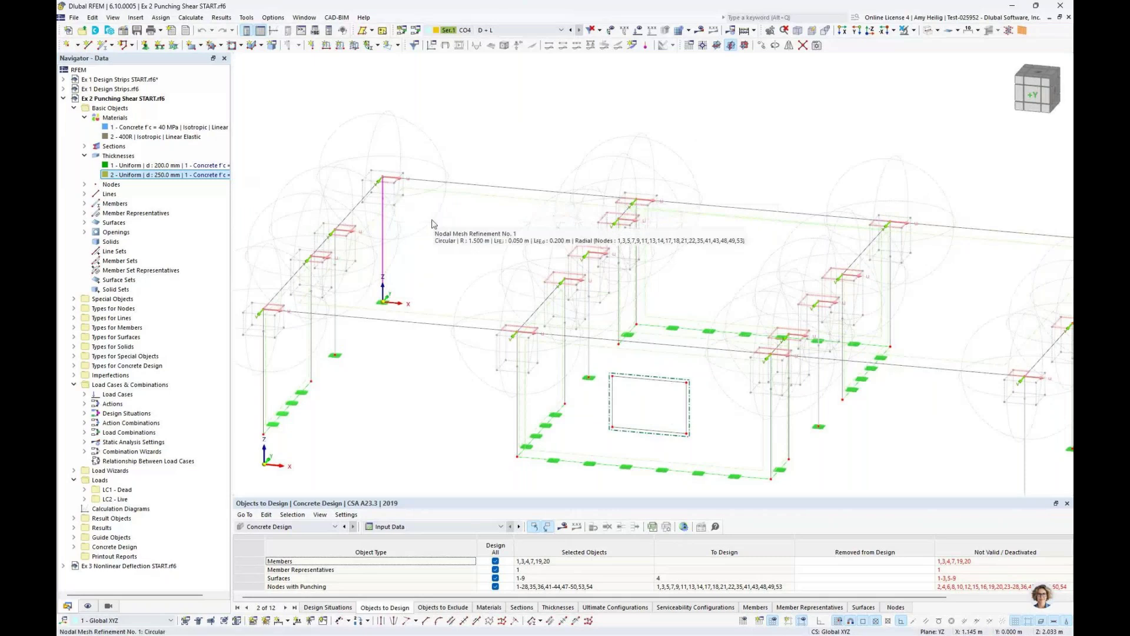
# - Inspect the corner column's mesh refinement up close, and restore the model from wireframe to transparent rendered display
pyautogui.scroll(4, 385, 199)
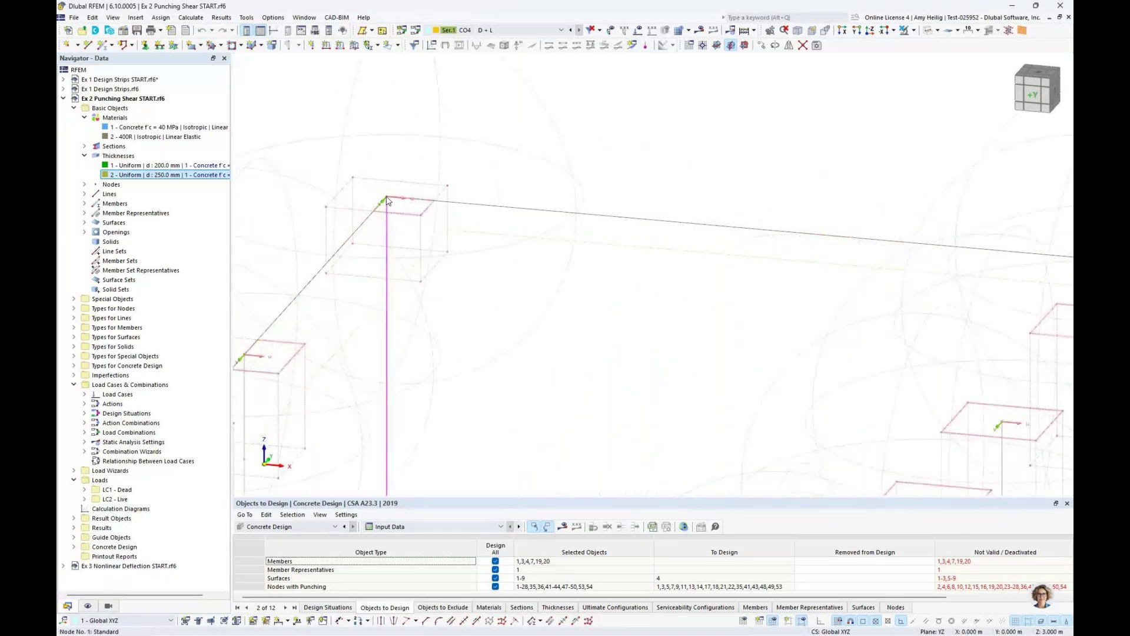
pyautogui.scroll(-3, 385, 198)
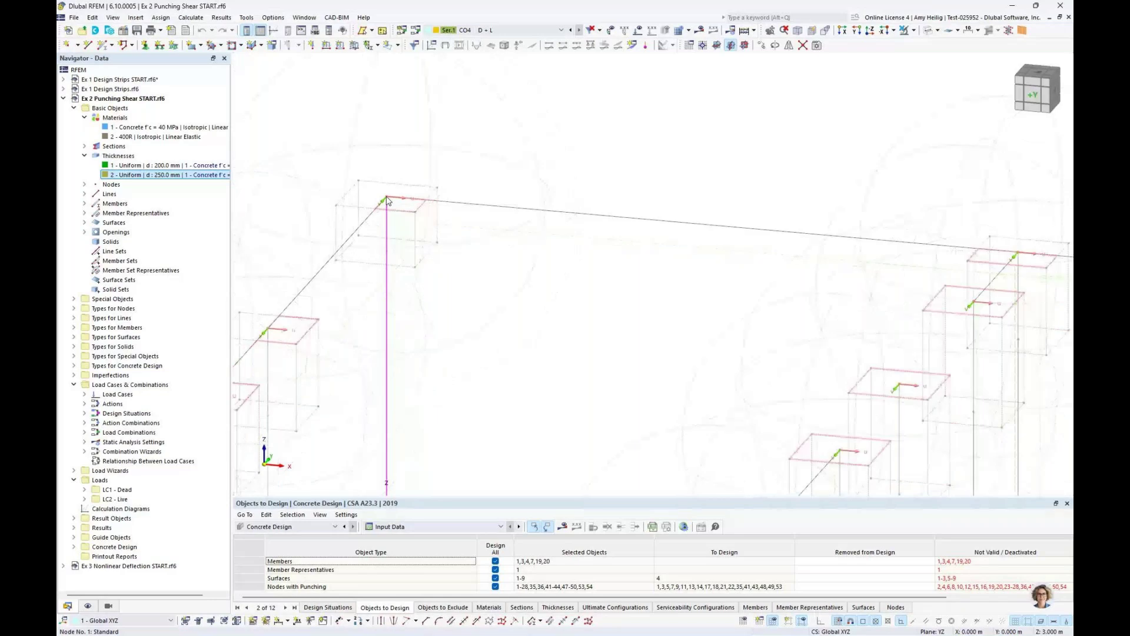
pyautogui.scroll(-3, 387, 200)
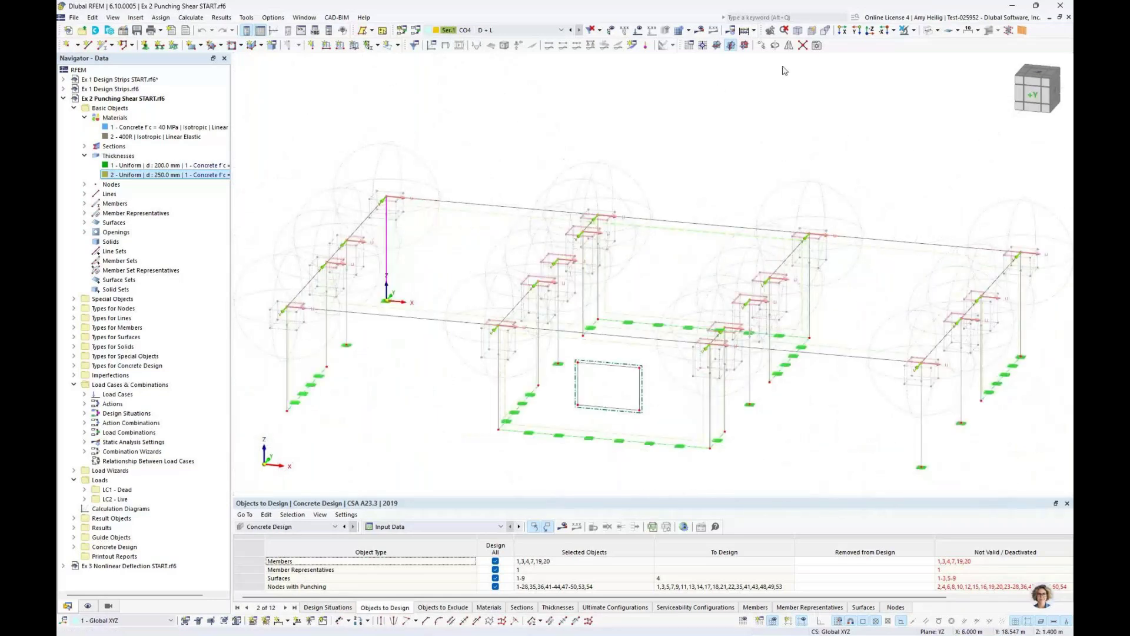
pyautogui.click(927, 30)
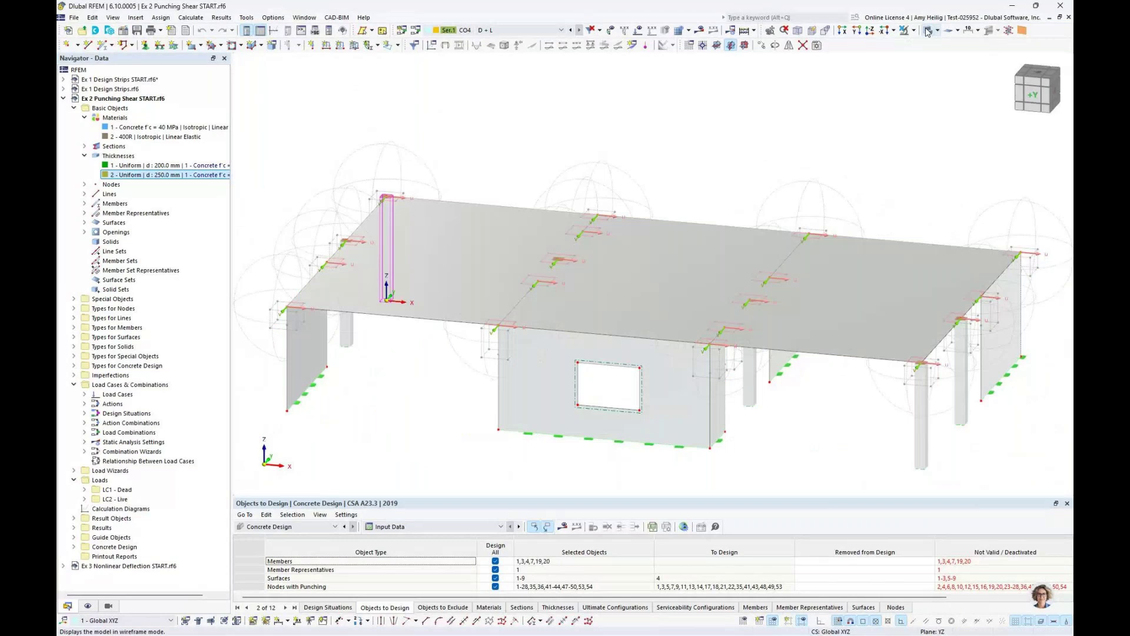
pyautogui.keyDown('ctrl'); pyautogui.moveTo(704, 146); pyautogui.dragTo(675, 149, button='middle'); pyautogui.keyUp('ctrl')
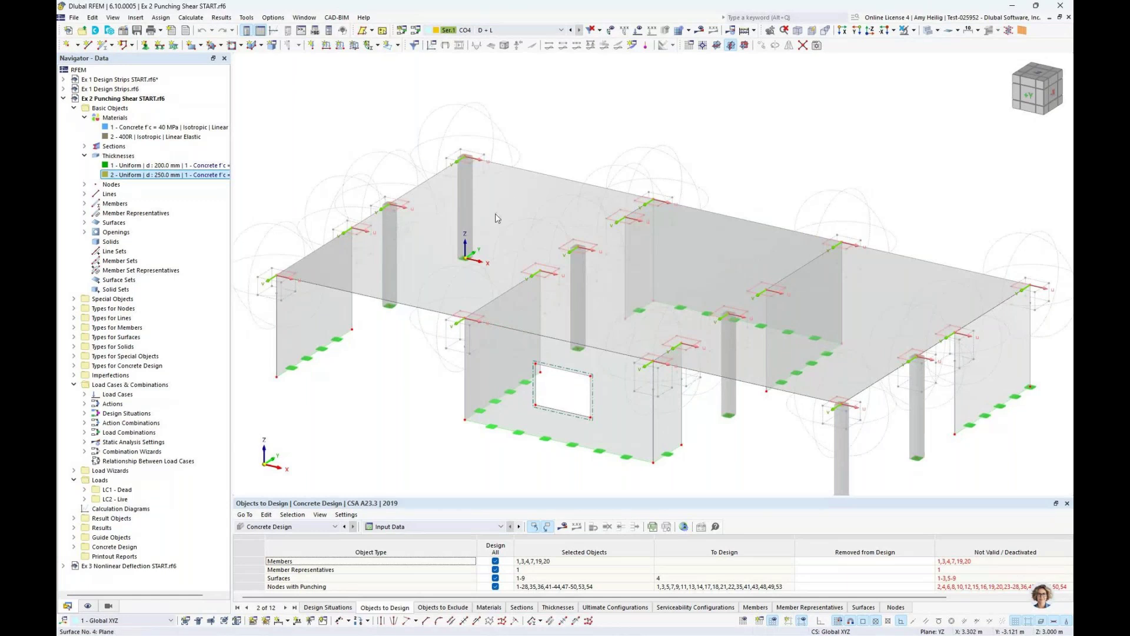
pyautogui.keyDown('ctrl'); pyautogui.moveTo(484, 225); pyautogui.dragTo(480, 243, button='middle'); pyautogui.keyUp('ctrl')
pyautogui.keyDown('ctrl'); pyautogui.moveTo(556, 152); pyautogui.dragTo(551, 112, button='middle'); pyautogui.keyUp('ctrl')
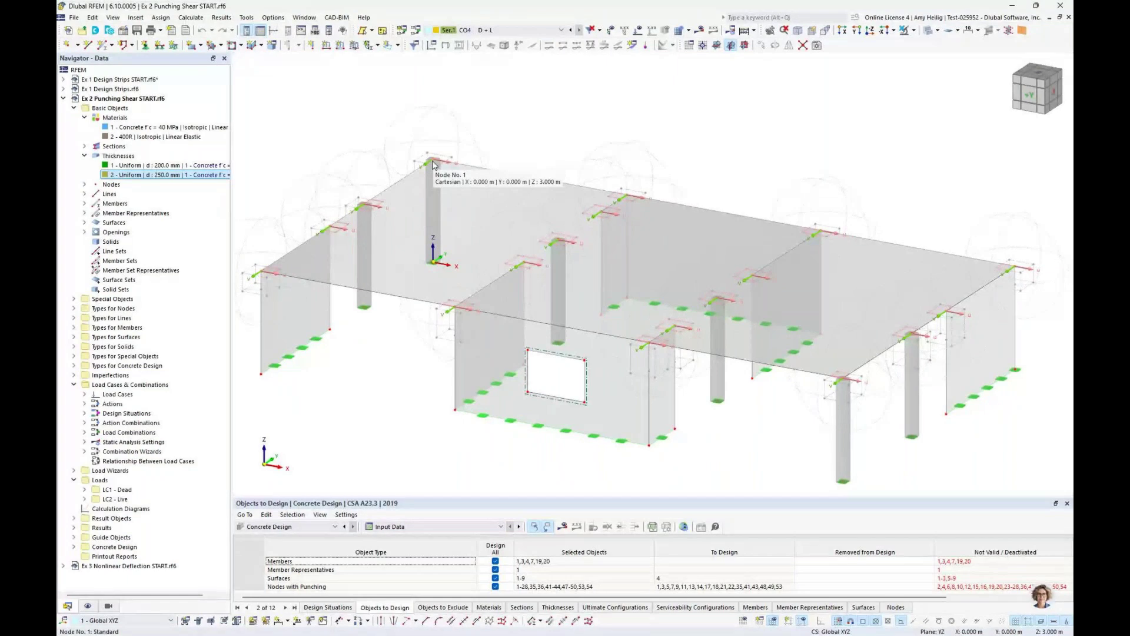
# - Open the node atop the corner column, examine its circular nodal mesh refinement parameters, and close everything without changes
pyautogui.doubleClick(433, 161)
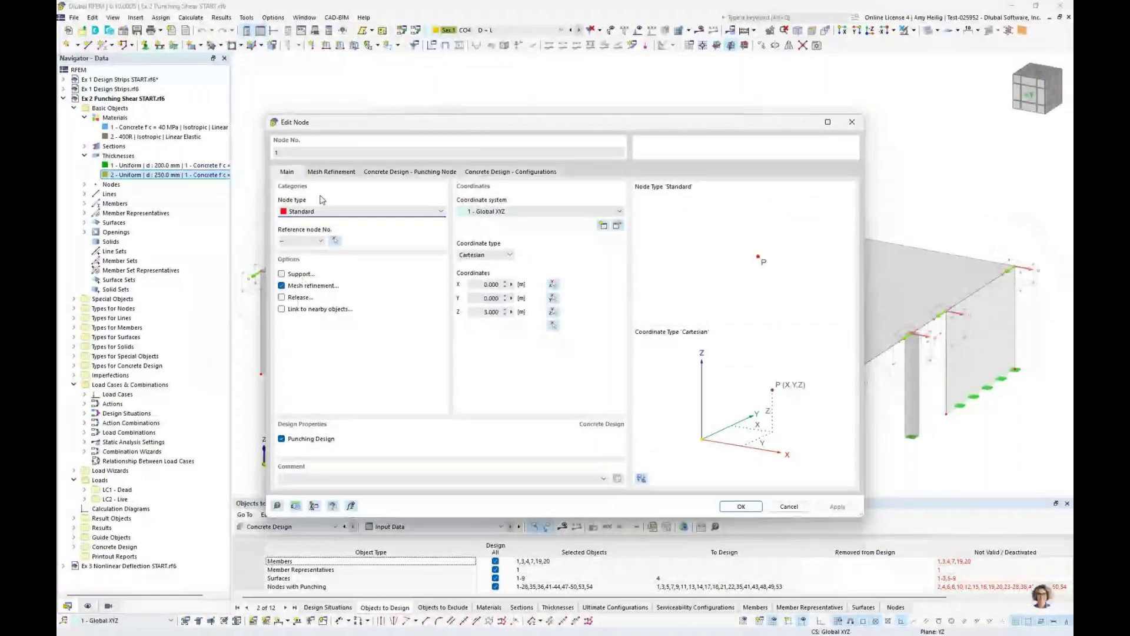
pyautogui.click(331, 171)
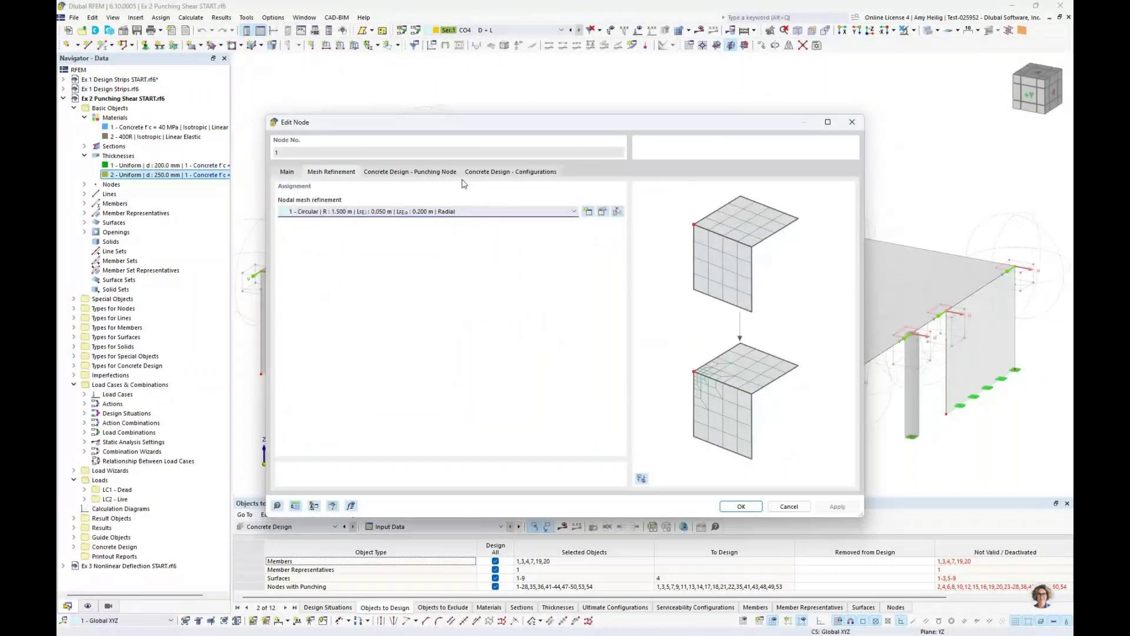
pyautogui.click(613, 212)
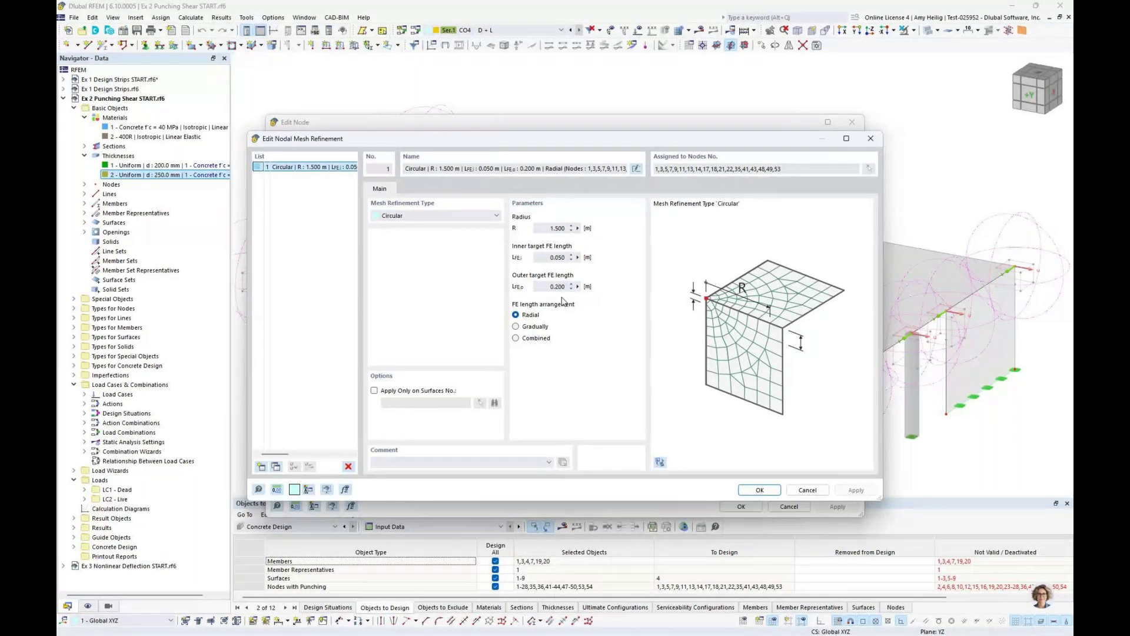
pyautogui.click(805, 490)
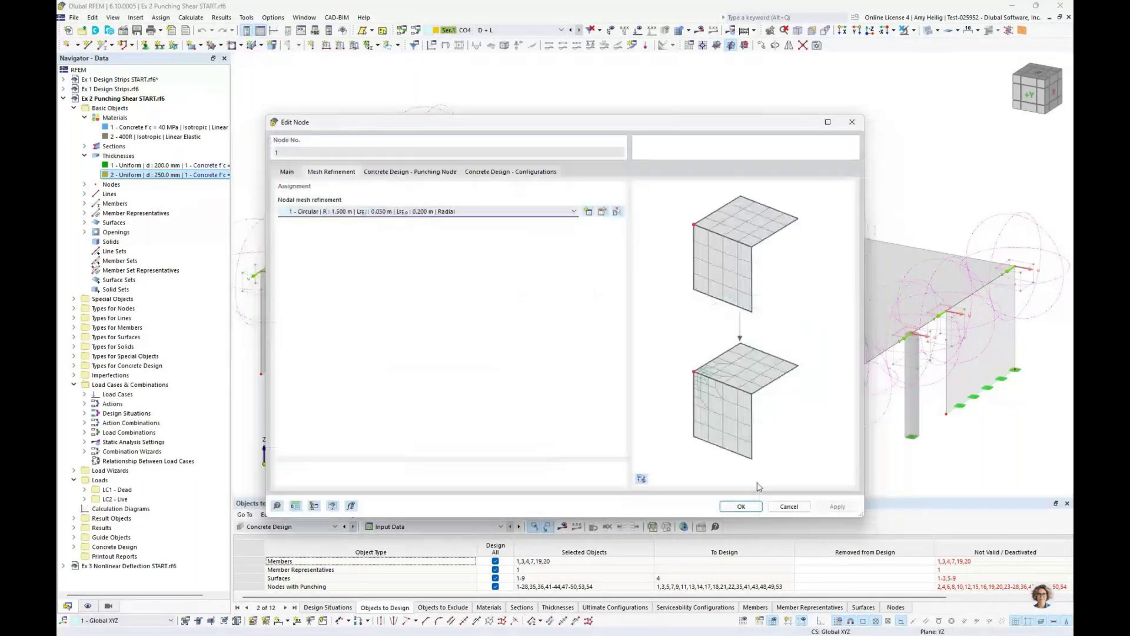
pyautogui.click(783, 508)
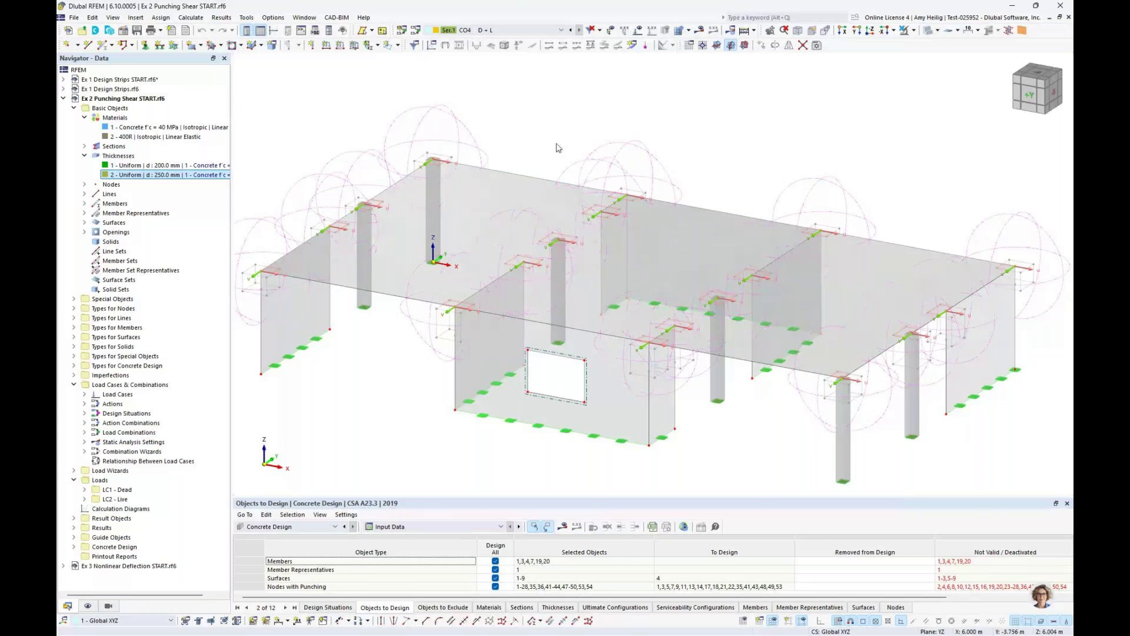
# - Examine the results adjustment area at the slab corner, and collapse the Thicknesses and Materials lists in the navigator
pyautogui.scroll(3, 524, 253)
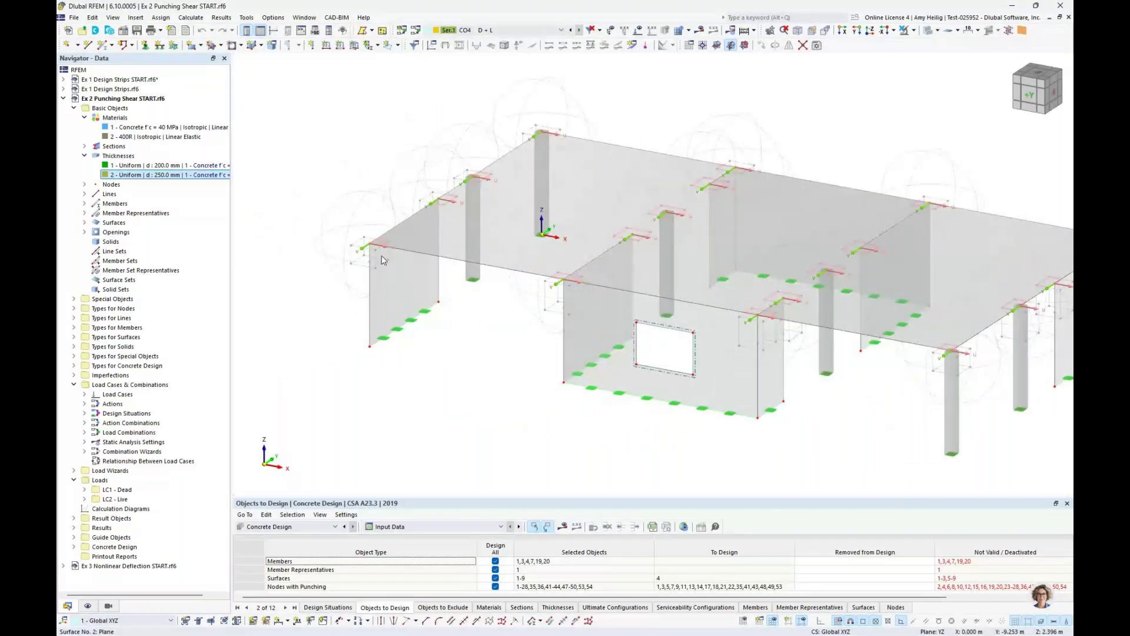
pyautogui.scroll(5, 384, 259)
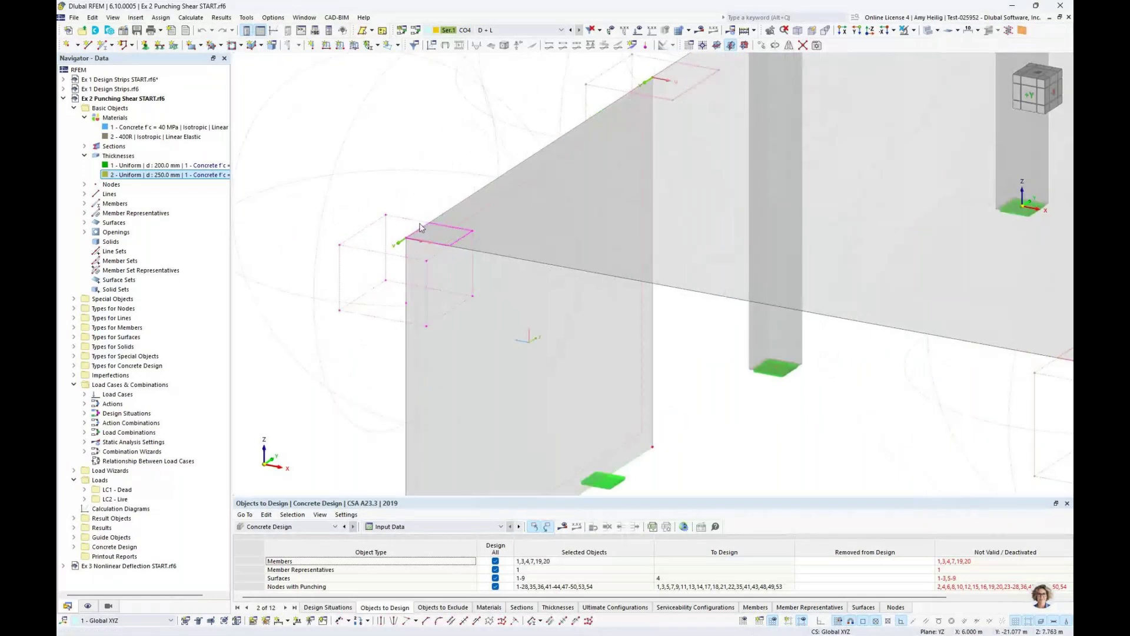
pyautogui.moveTo(758, 151); pyautogui.dragTo(644, 314, button='middle')
pyautogui.moveTo(474, 305); pyautogui.dragTo(578, 206, button='middle')
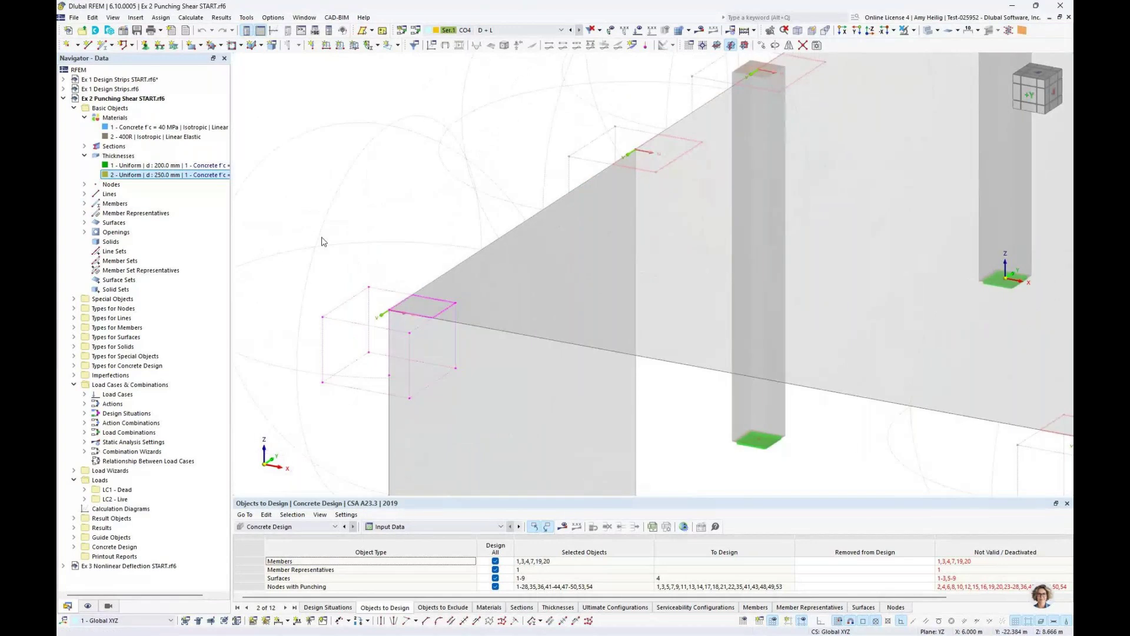
pyautogui.click(84, 156)
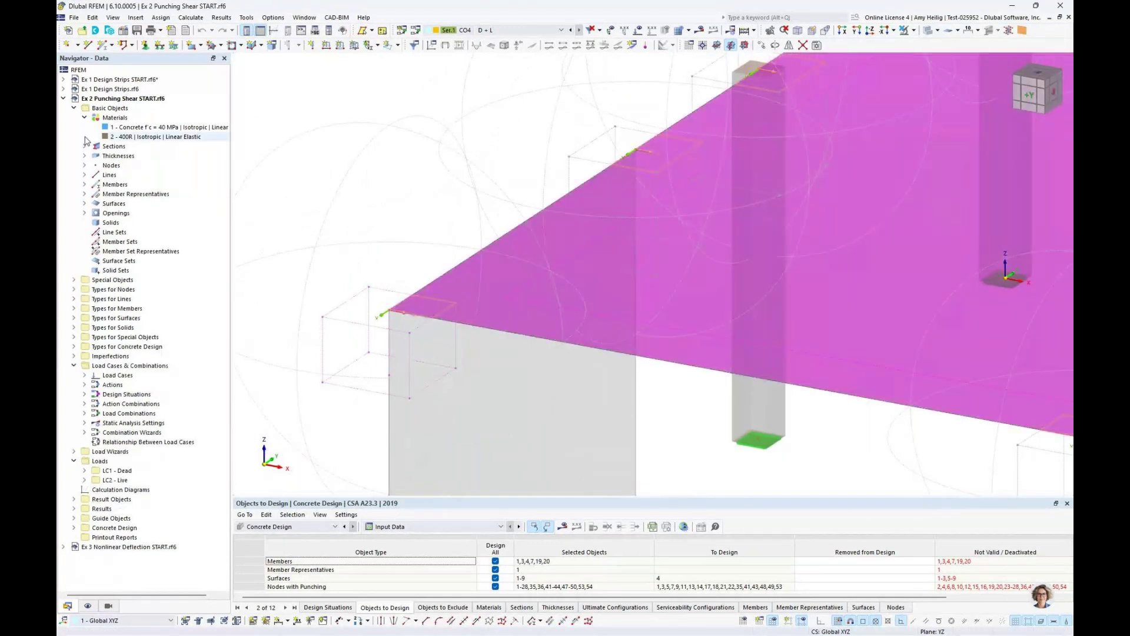
pyautogui.click(84, 117)
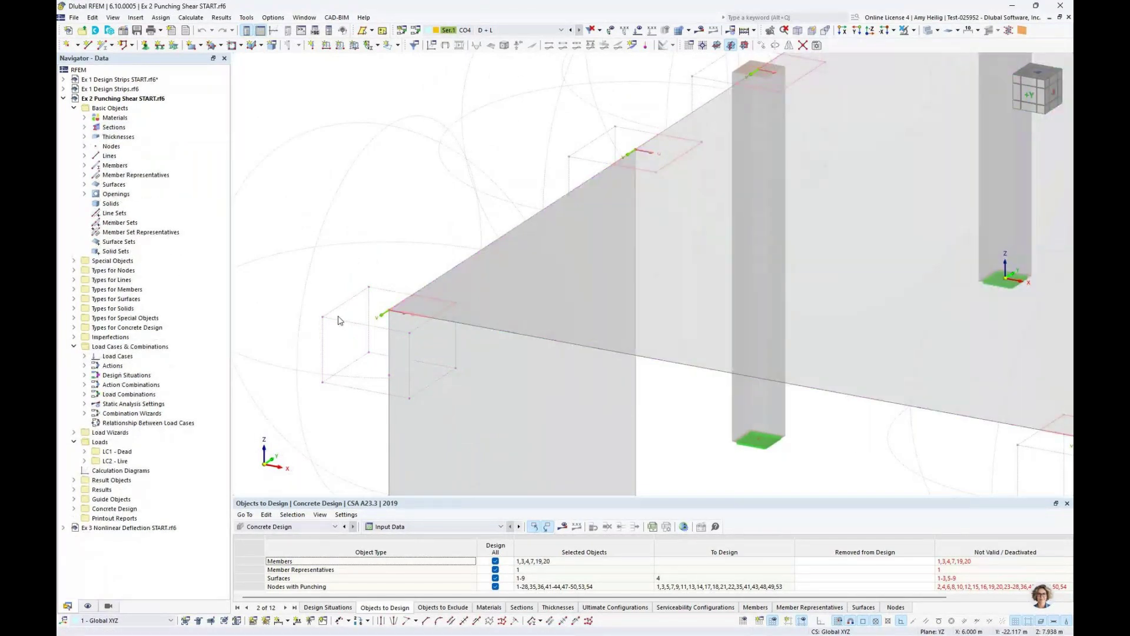
# - Examine the shape, dimensions and averaging settings of surface results adjustment No. 13 under Special Objects, cancel without changes, and collapse the list
pyautogui.click(74, 270)
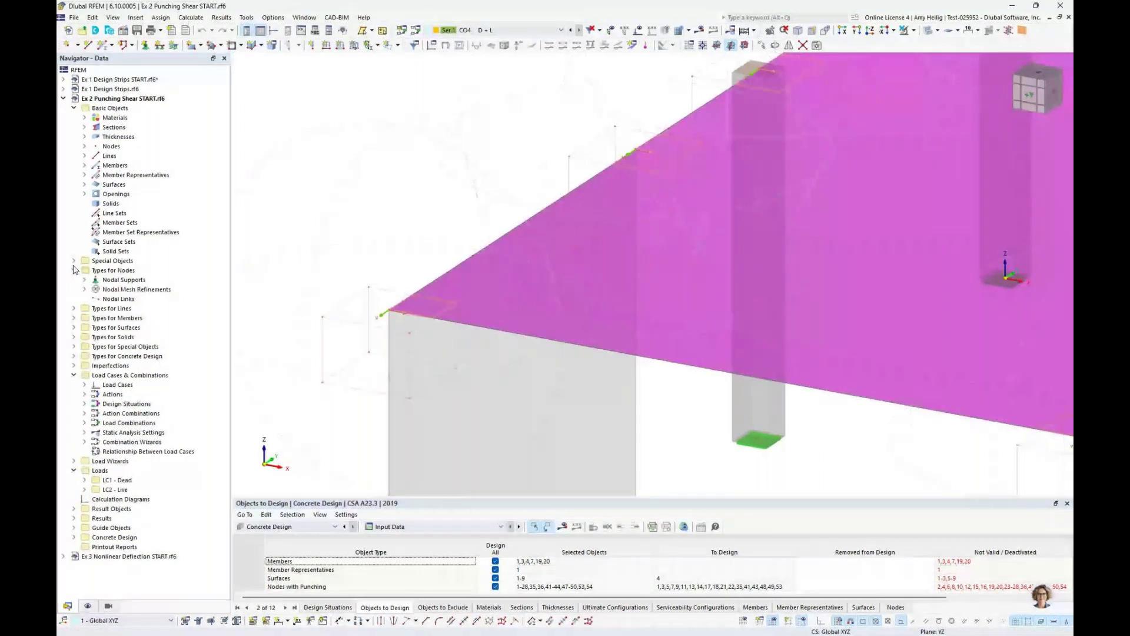
pyautogui.click(74, 270)
pyautogui.click(74, 261)
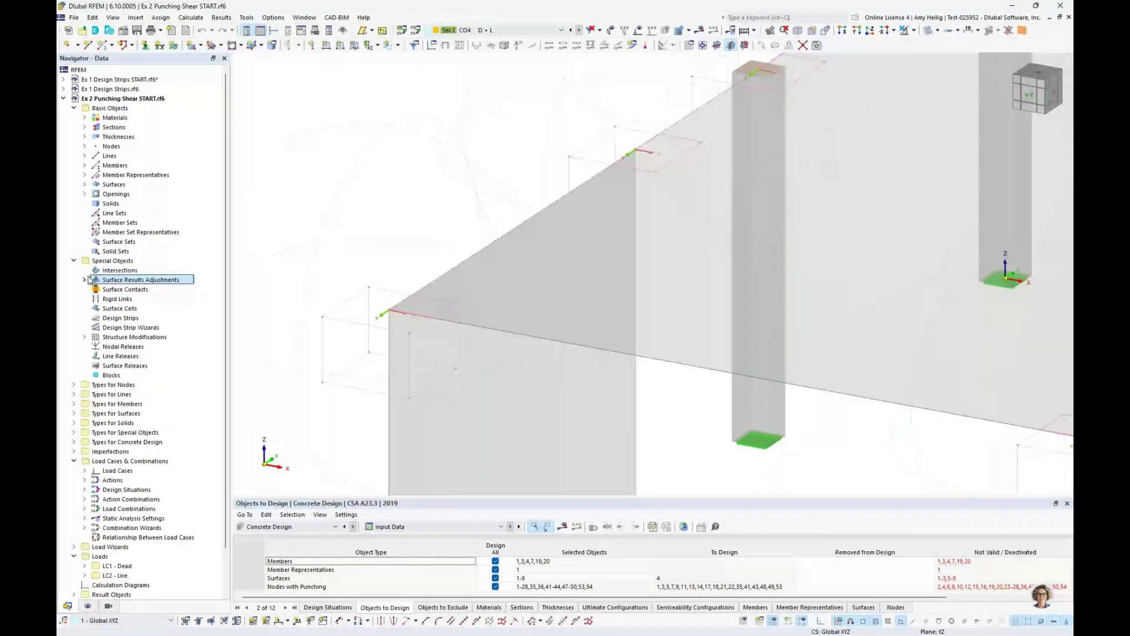
pyautogui.click(85, 280)
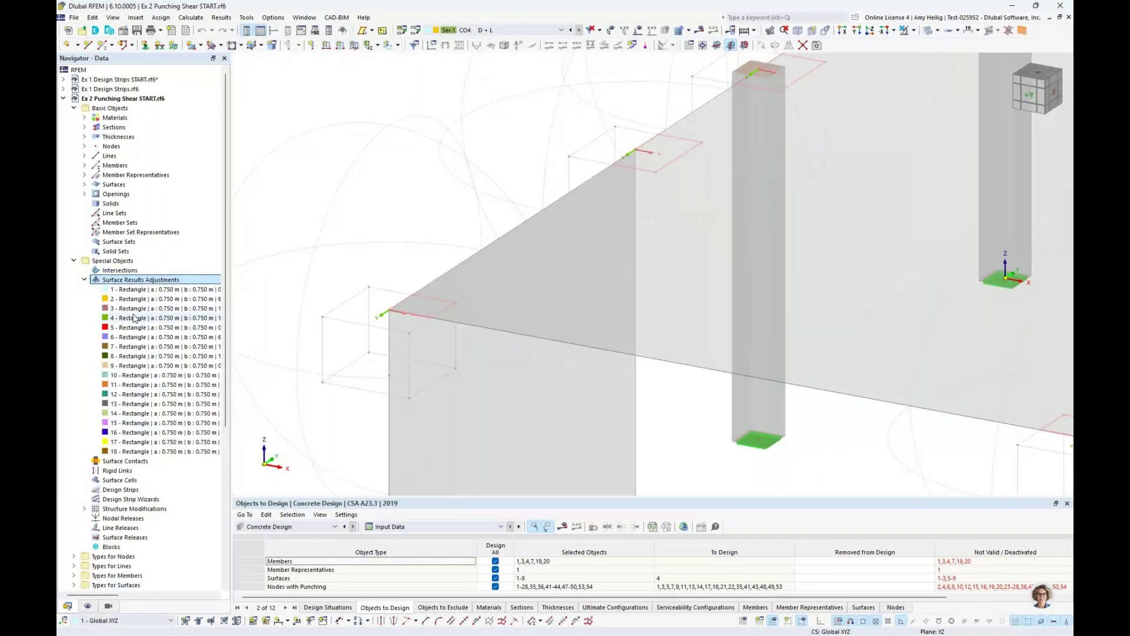
pyautogui.doubleClick(134, 318)
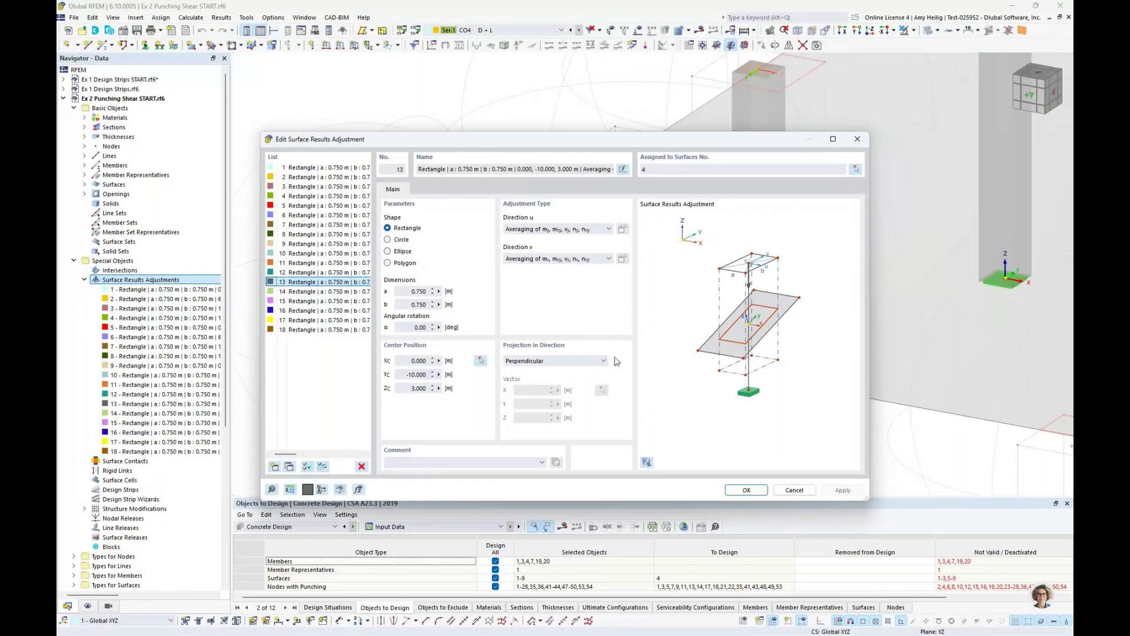
pyautogui.click(793, 490)
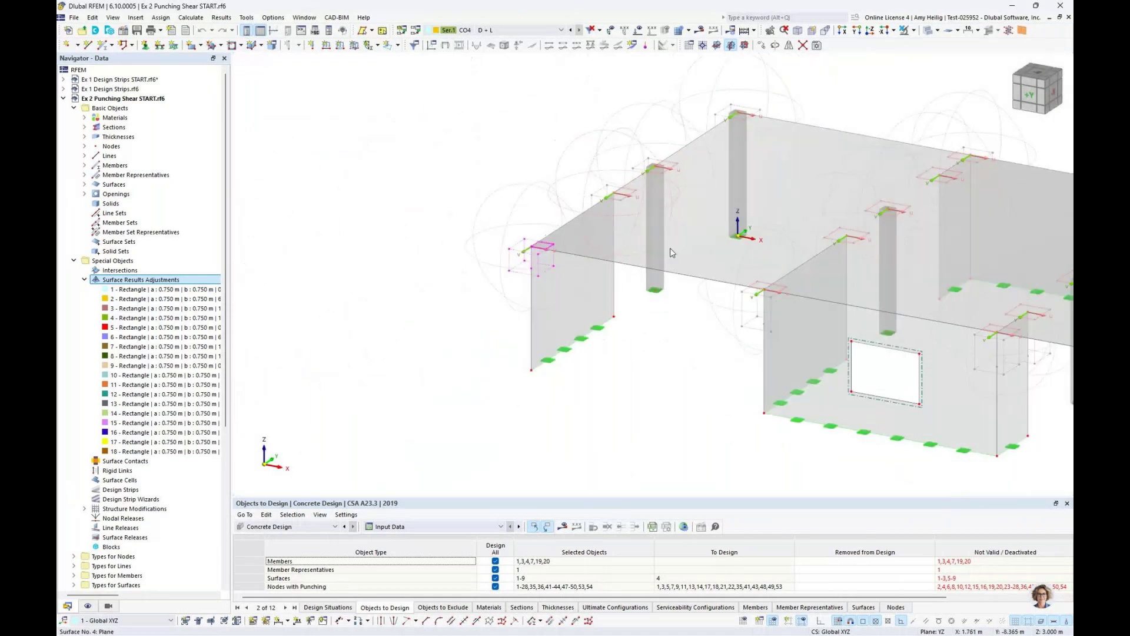
pyautogui.moveTo(670, 253); pyautogui.dragTo(539, 286, button='middle')
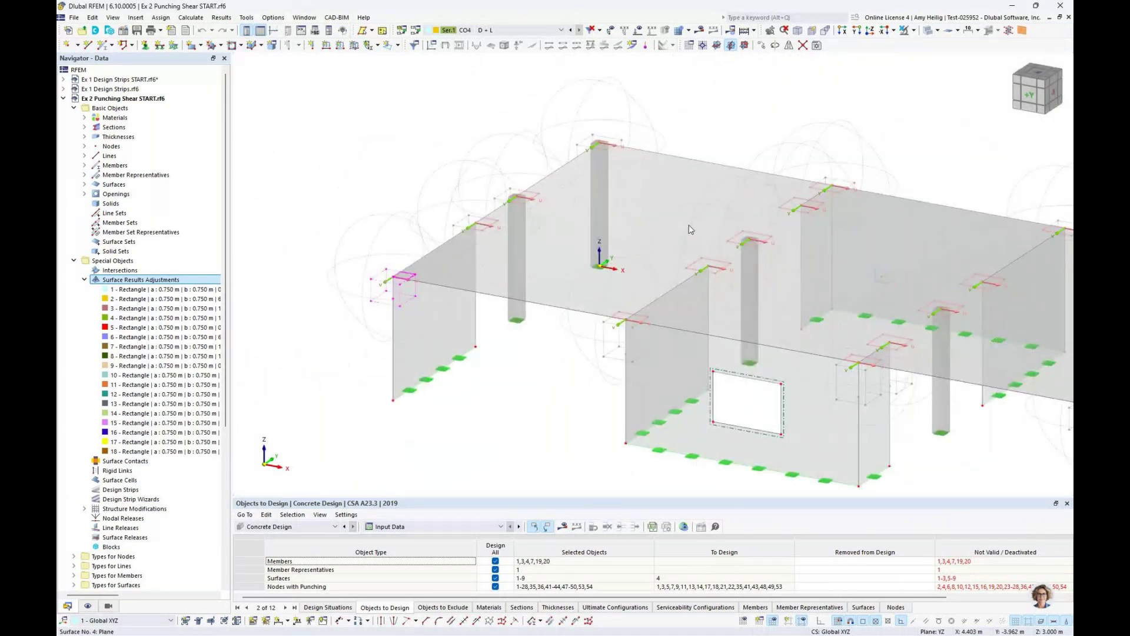
pyautogui.click(84, 280)
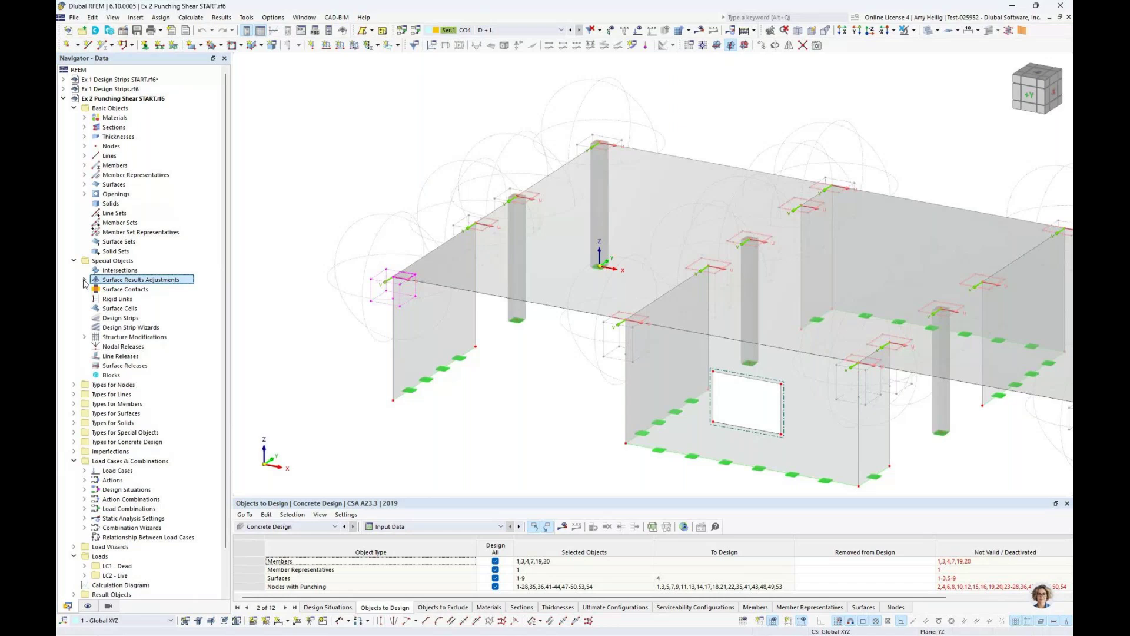
# - Generate the finite element mesh, inspect it around the columns in wireframe, and return the model to solid display
pyautogui.click(190, 17)
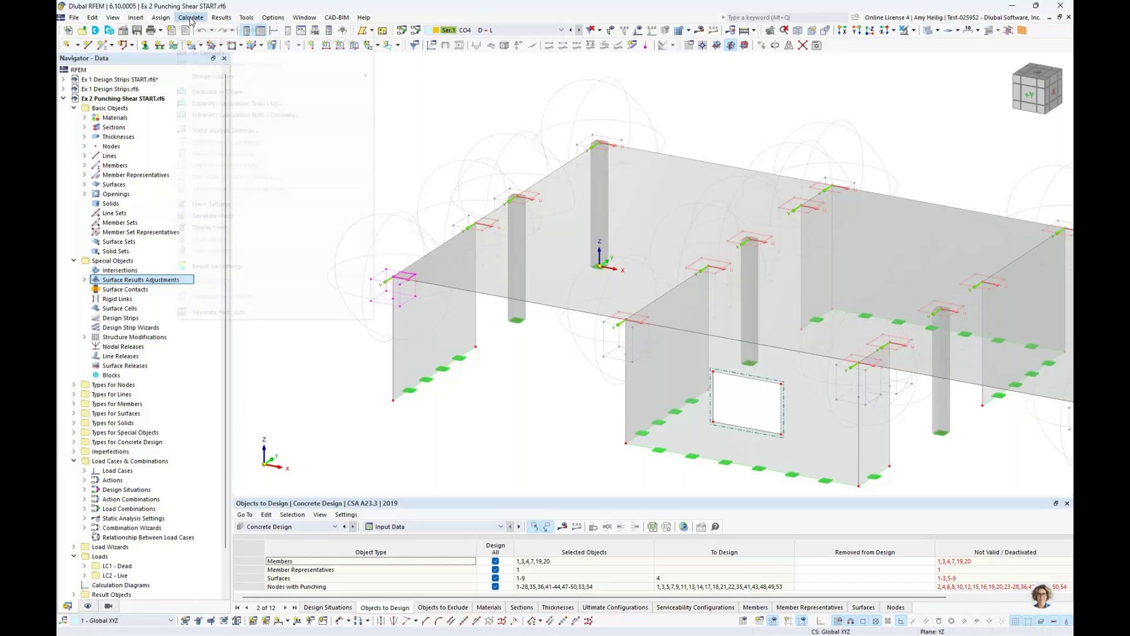
pyautogui.click(202, 216)
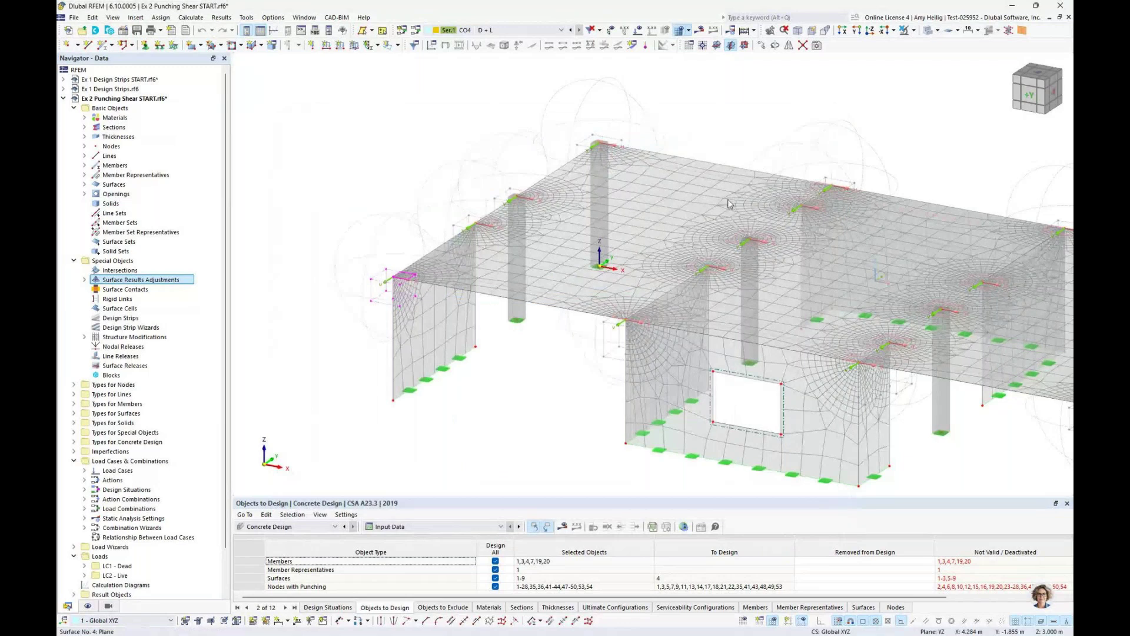
pyautogui.scroll(-3, 727, 199)
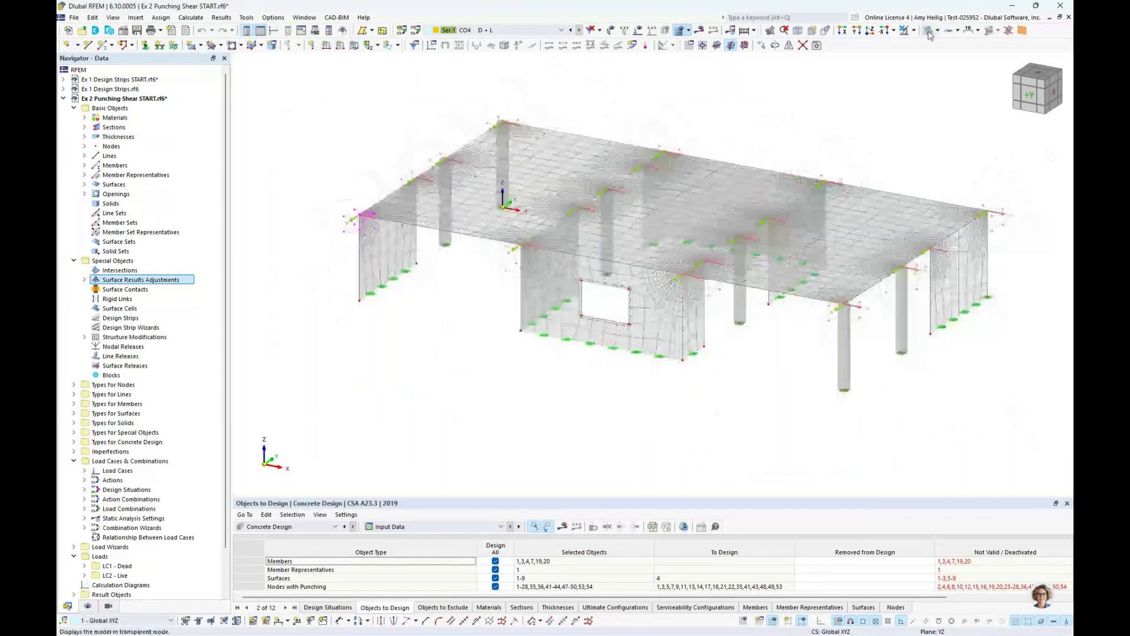
pyautogui.click(928, 31)
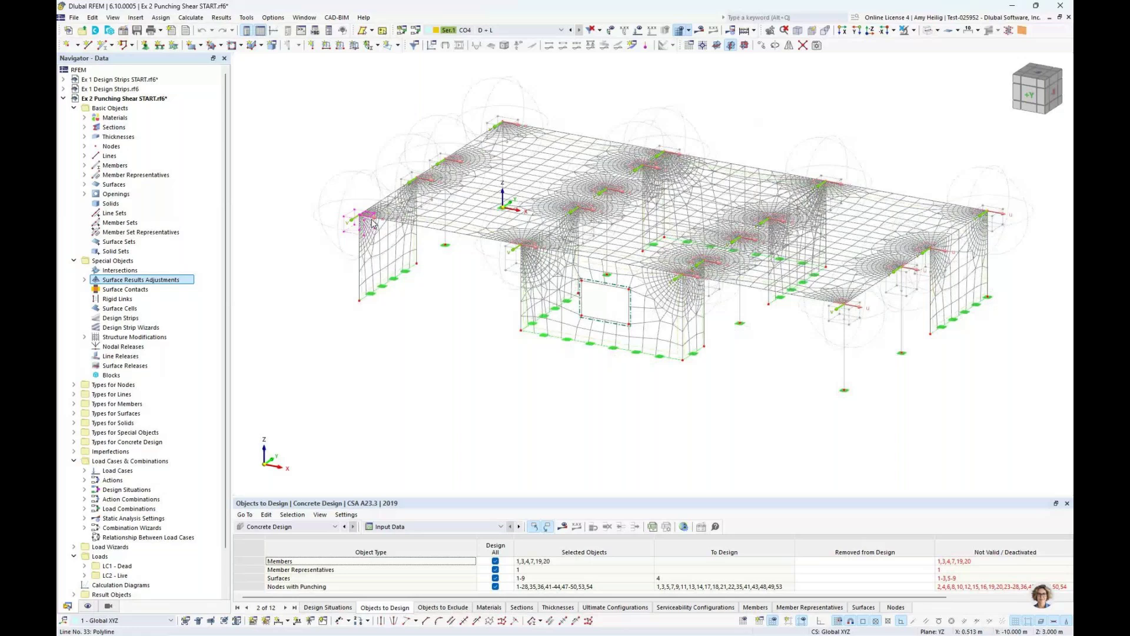
pyautogui.click(928, 31)
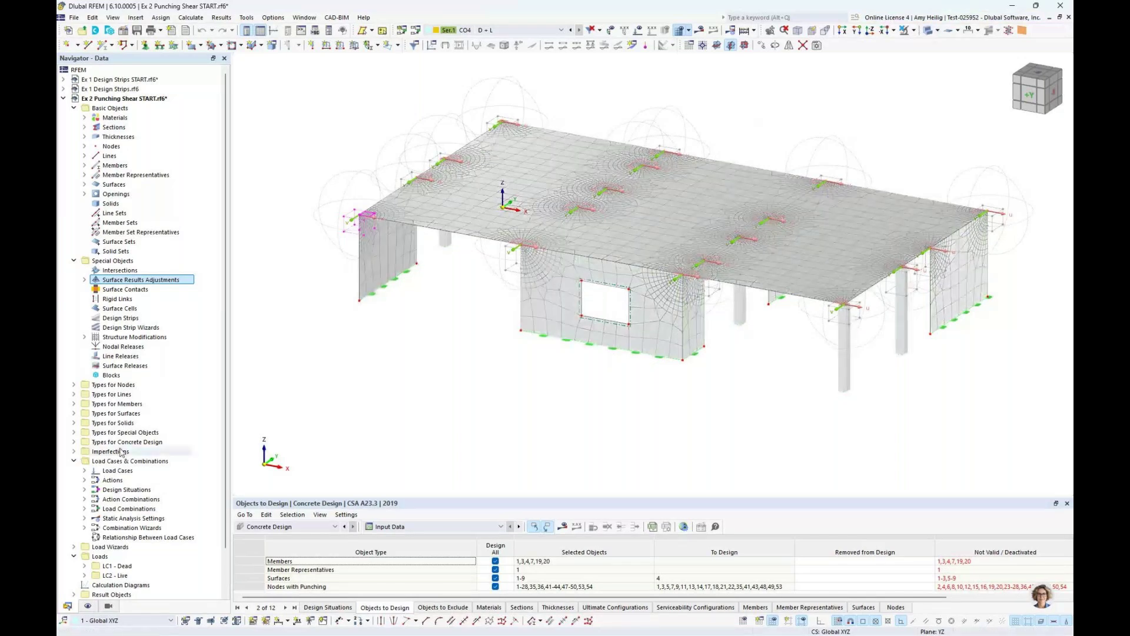
# - Hide the nodal mesh refinements, result objects and mesh in the model view, and display the model as transparent
pyautogui.click(87, 605)
pyautogui.click(73, 213)
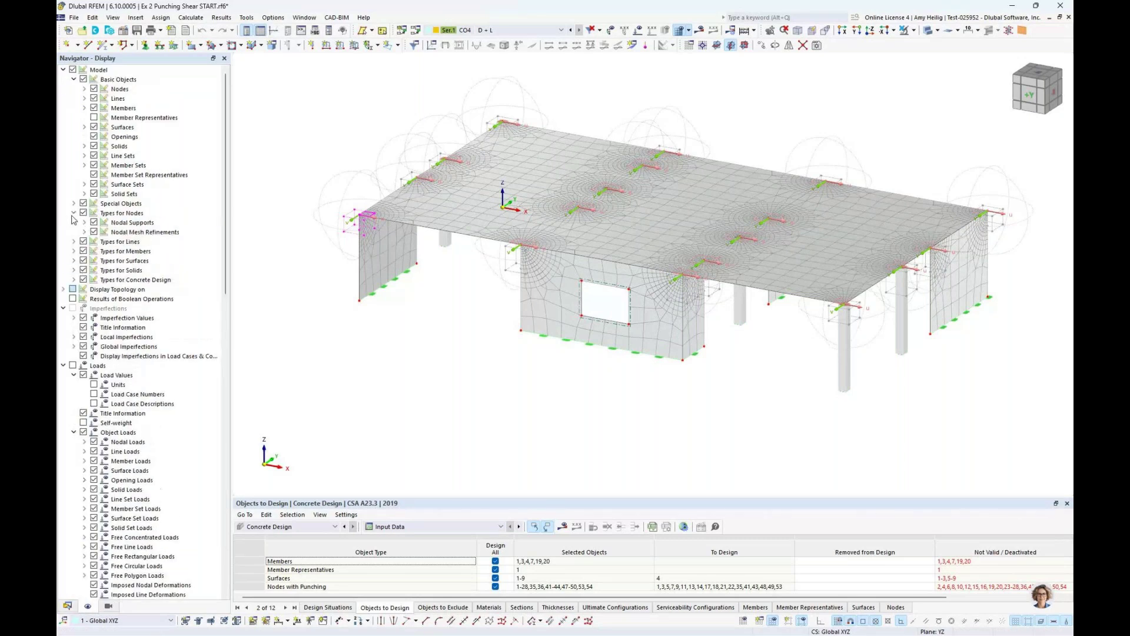
pyautogui.click(94, 231)
pyautogui.scroll(-5, 102, 347)
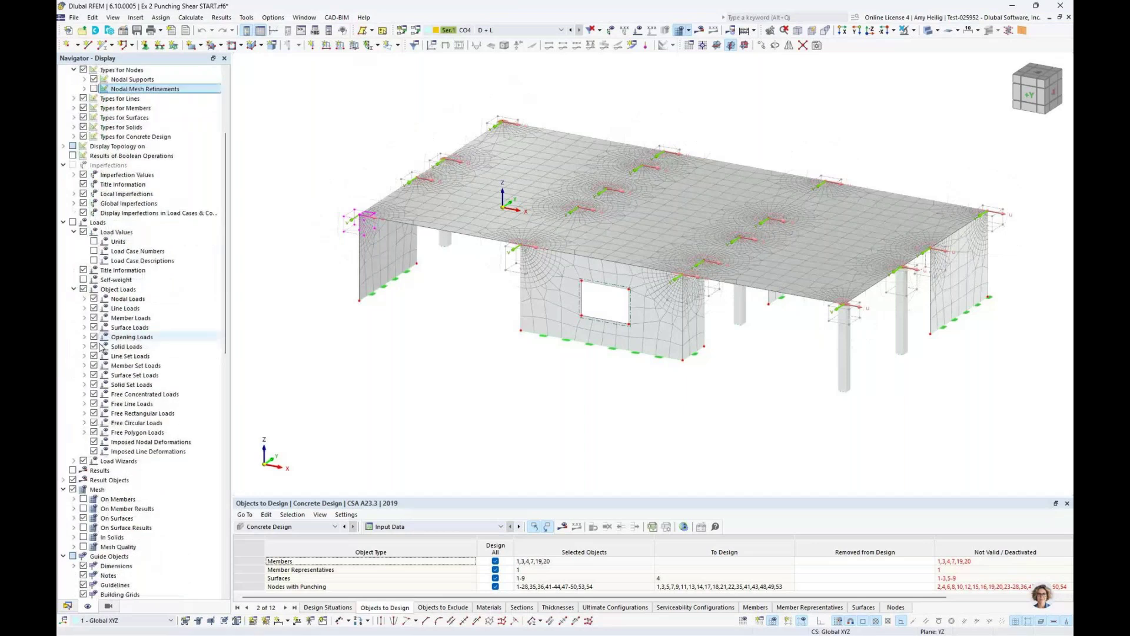
pyautogui.click(72, 480)
pyautogui.scroll(-4, 115, 395)
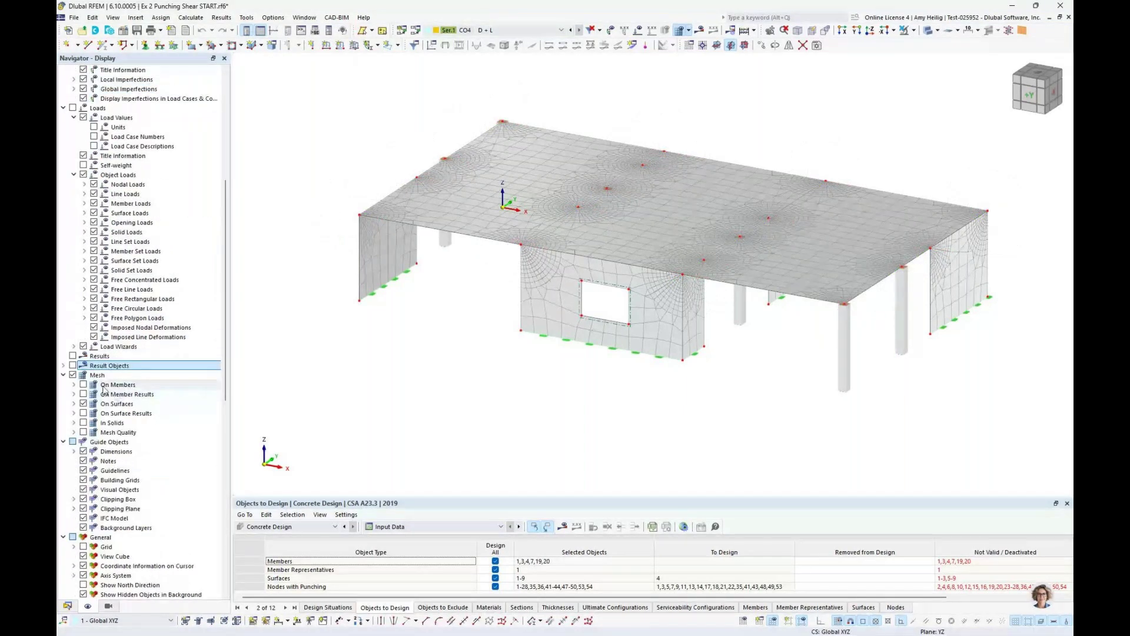
pyautogui.click(73, 374)
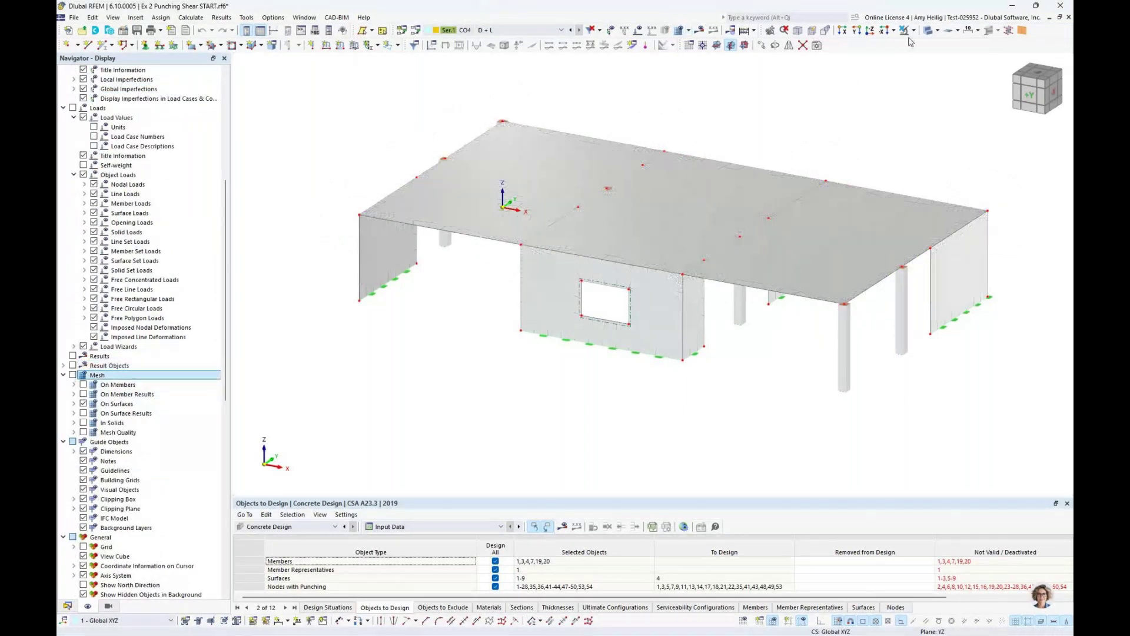
pyautogui.click(927, 30)
pyautogui.moveTo(726, 170); pyautogui.dragTo(677, 171, button='middle')
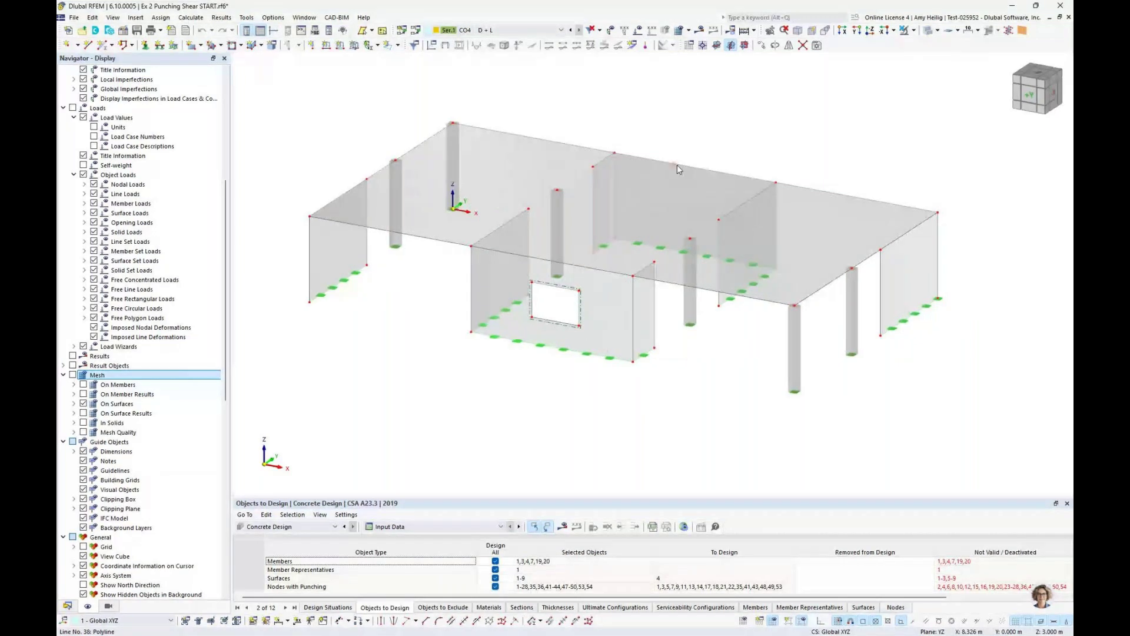
# - Return to the data navigator and display the slab loads for LC1 Dead, followed by LC2 Live
pyautogui.click(67, 606)
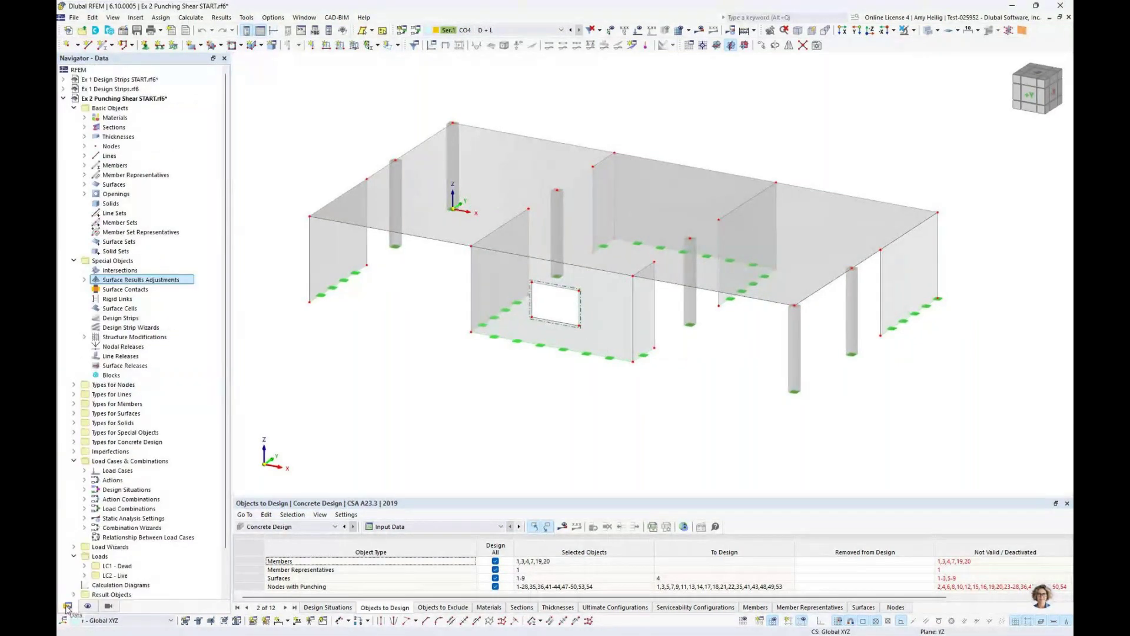
pyautogui.moveTo(473, 314); pyautogui.dragTo(450, 363, button='middle')
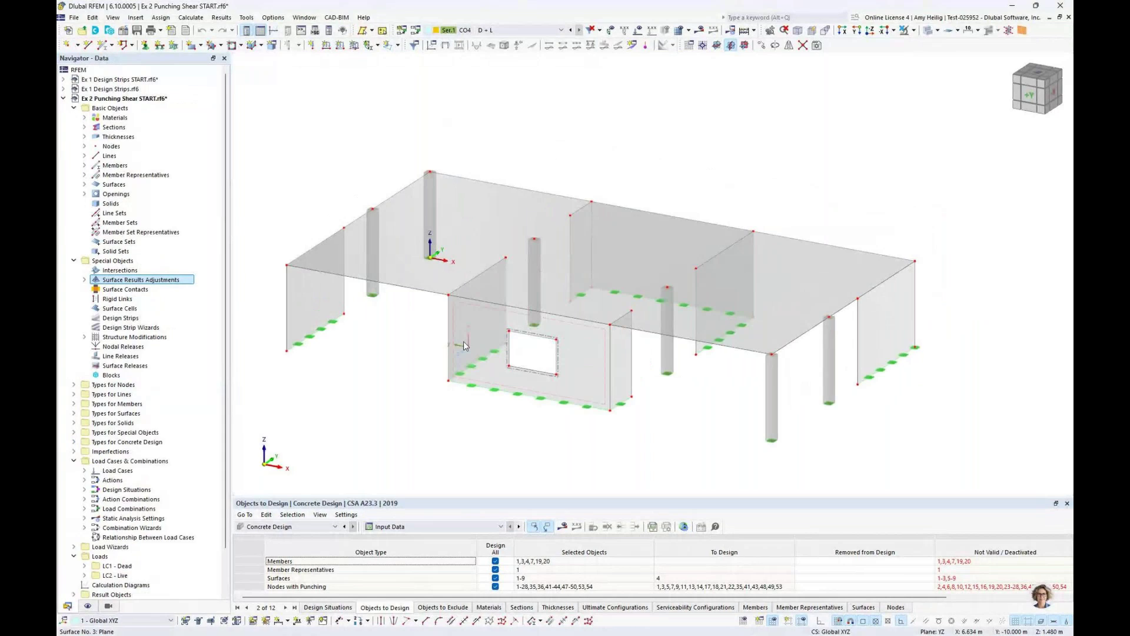
pyautogui.click(524, 33)
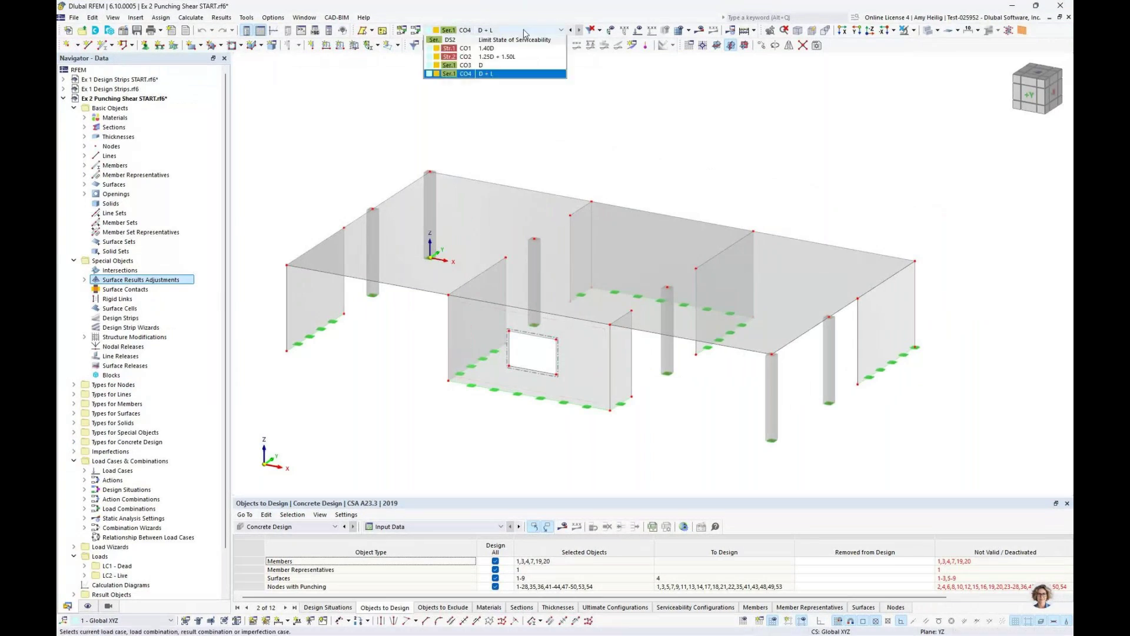
pyautogui.click(525, 41)
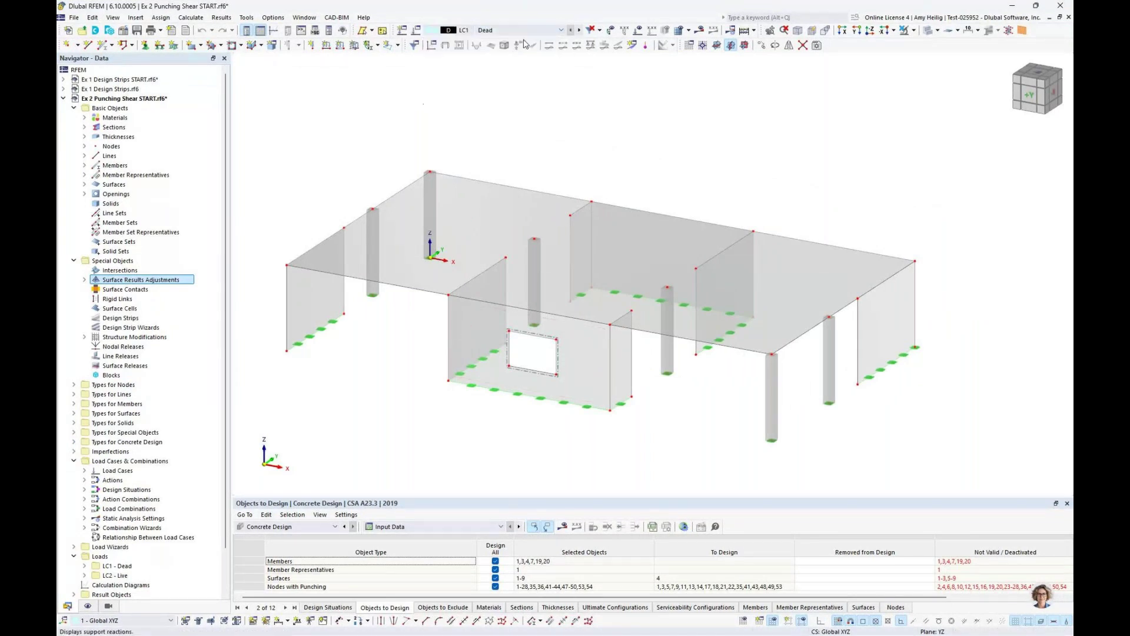
pyautogui.click(637, 31)
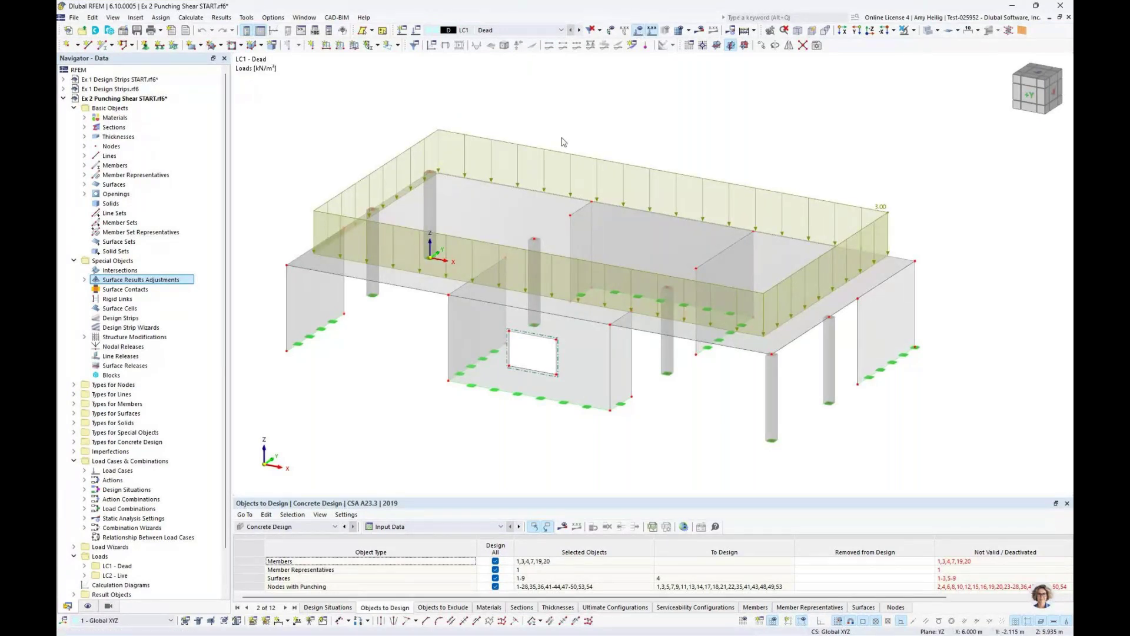
pyautogui.click(579, 30)
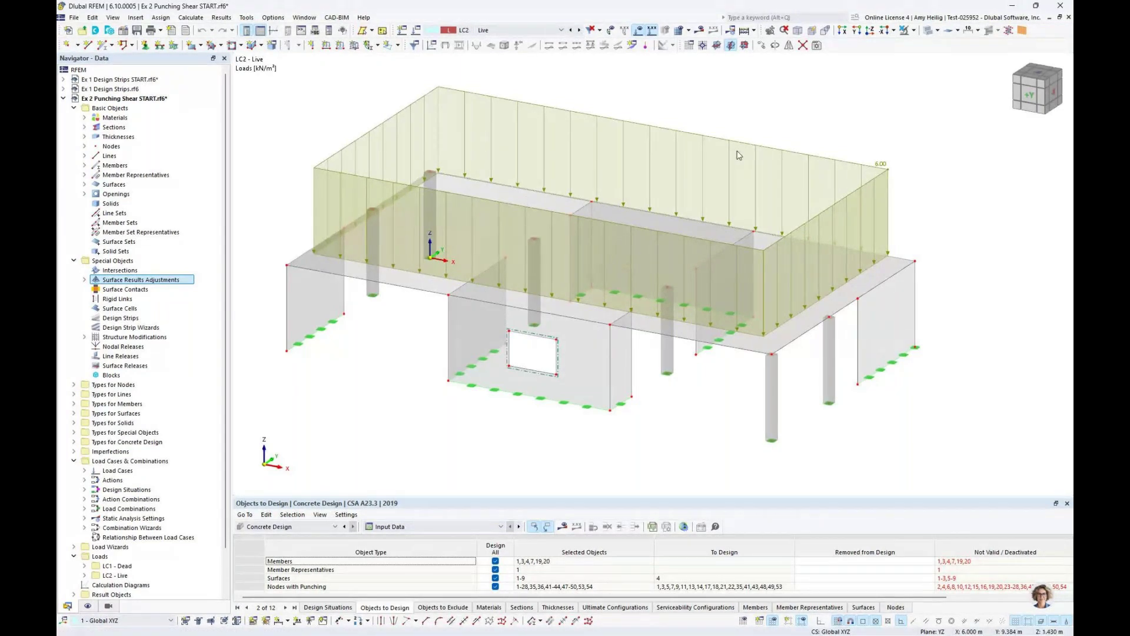
# - Hide the loads in the model view and review the available load cases and load combinations
pyautogui.click(638, 30)
pyautogui.click(530, 30)
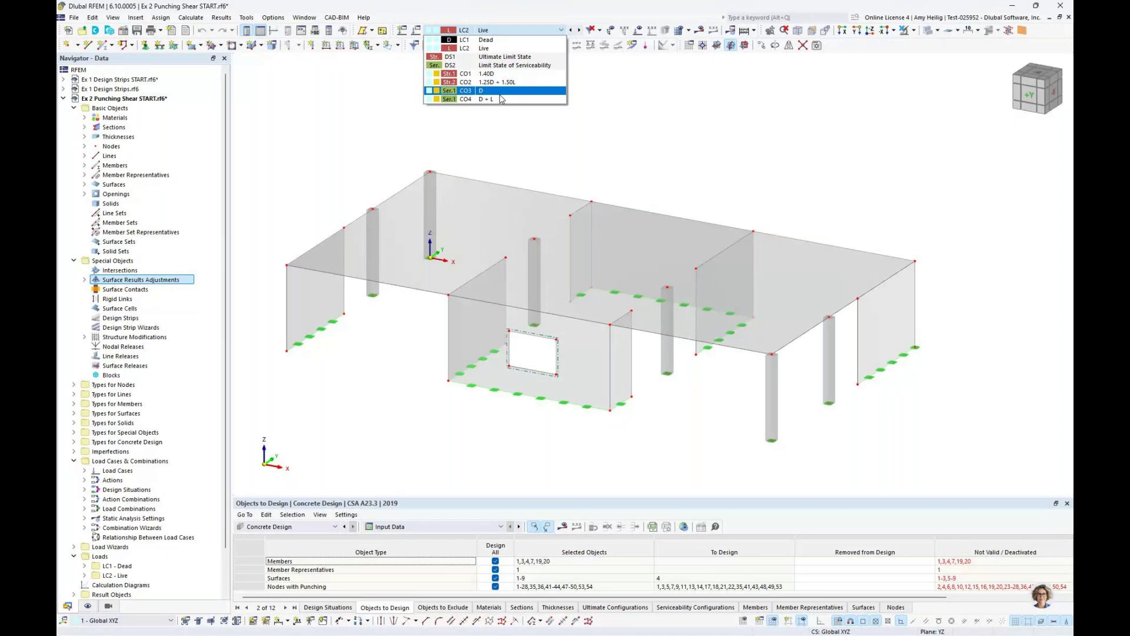
pyautogui.click(510, 155)
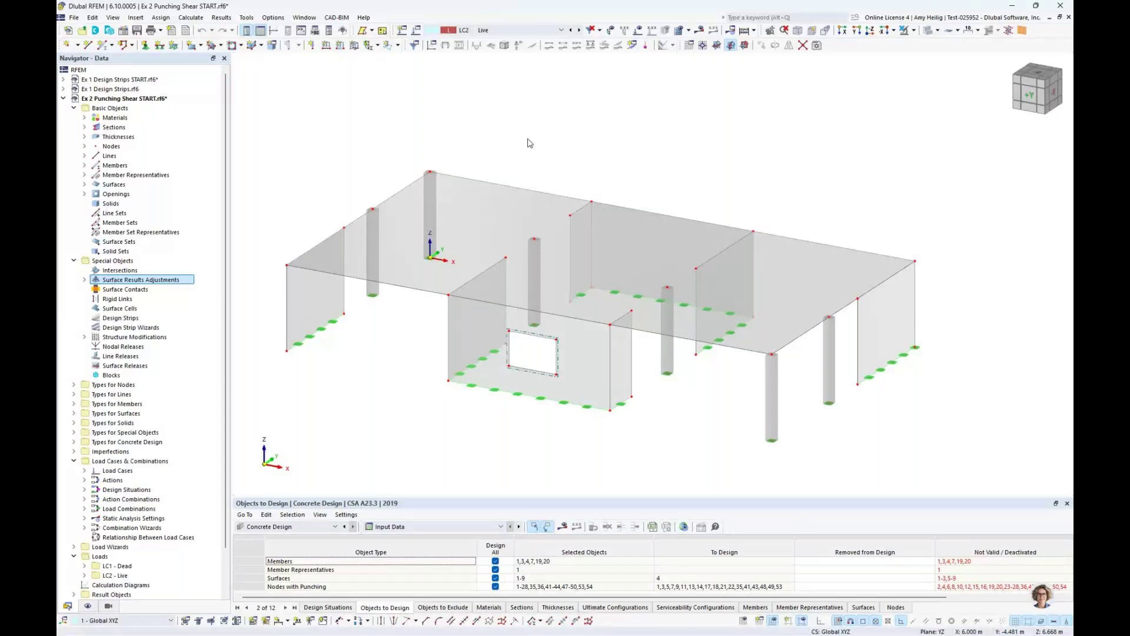
# - Open the properties of the slab surface and examine its top and bottom concrete cover
pyautogui.doubleClick(493, 211)
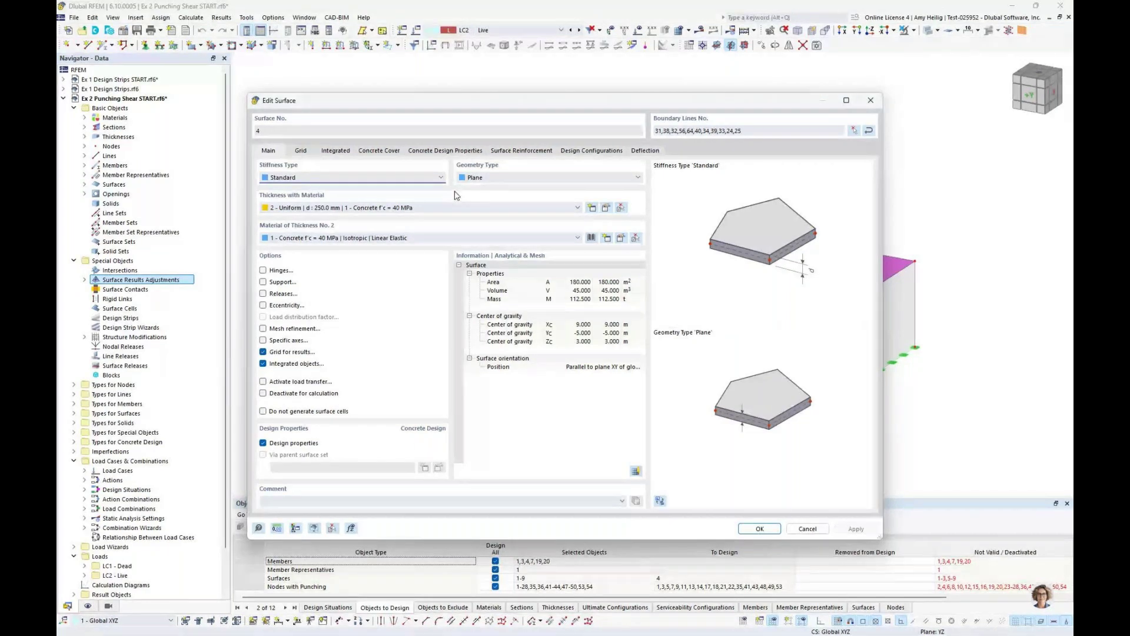
pyautogui.click(379, 151)
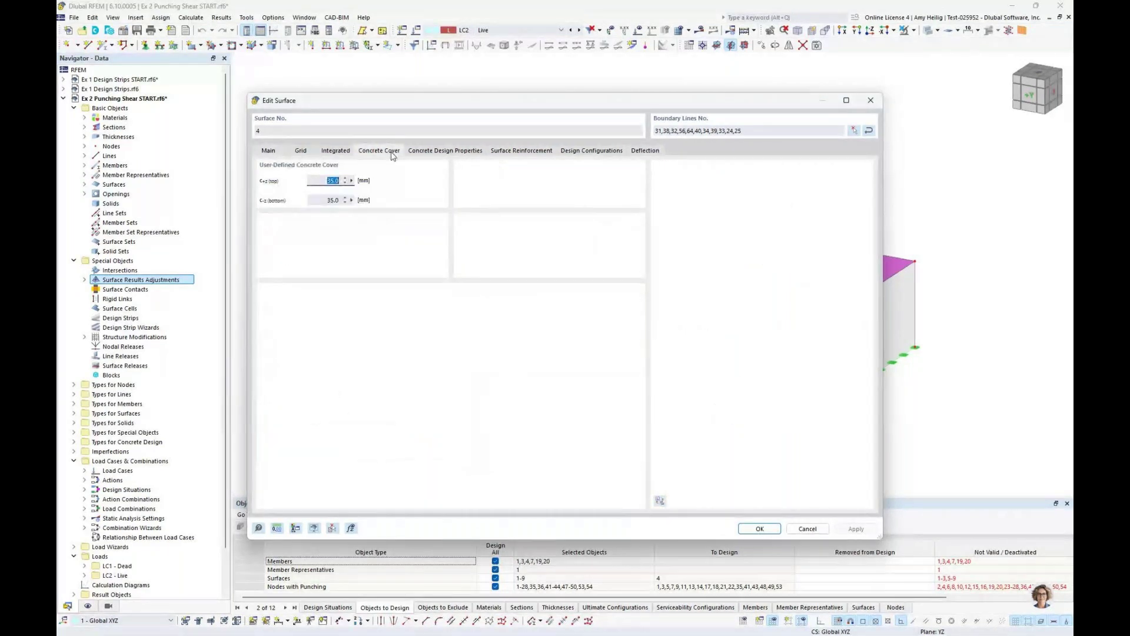
pyautogui.moveTo(441, 102); pyautogui.dragTo(495, 126)
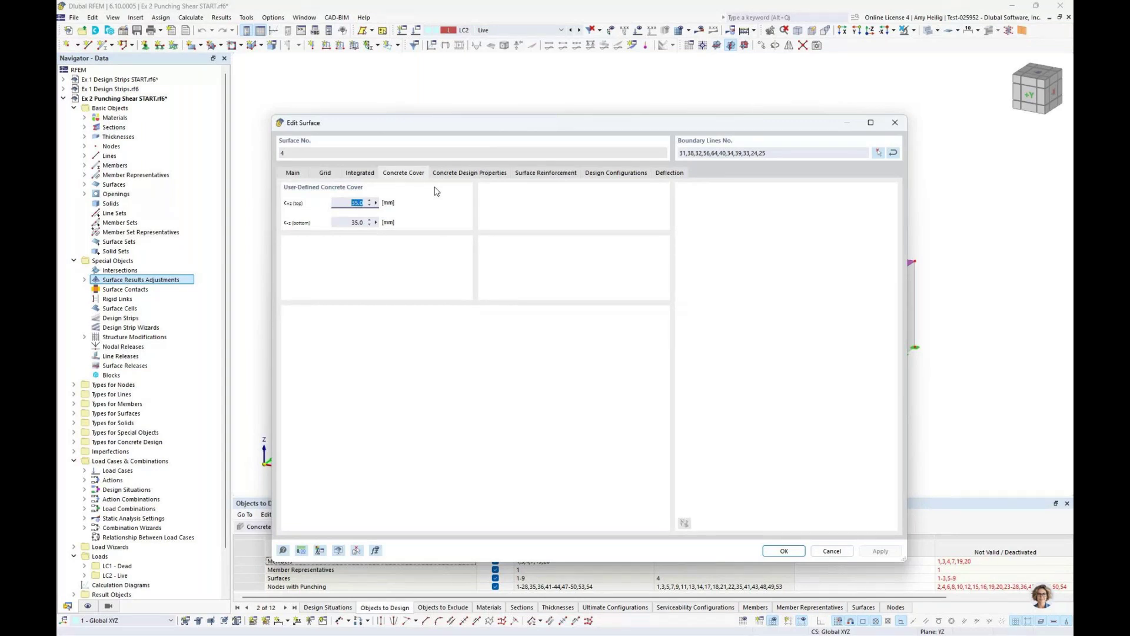
pyautogui.click(353, 202)
# - Examine the slab's surface reinforcement definition and its reinforcement type options, closing everything without changes
pyautogui.click(543, 173)
pyautogui.click(648, 218)
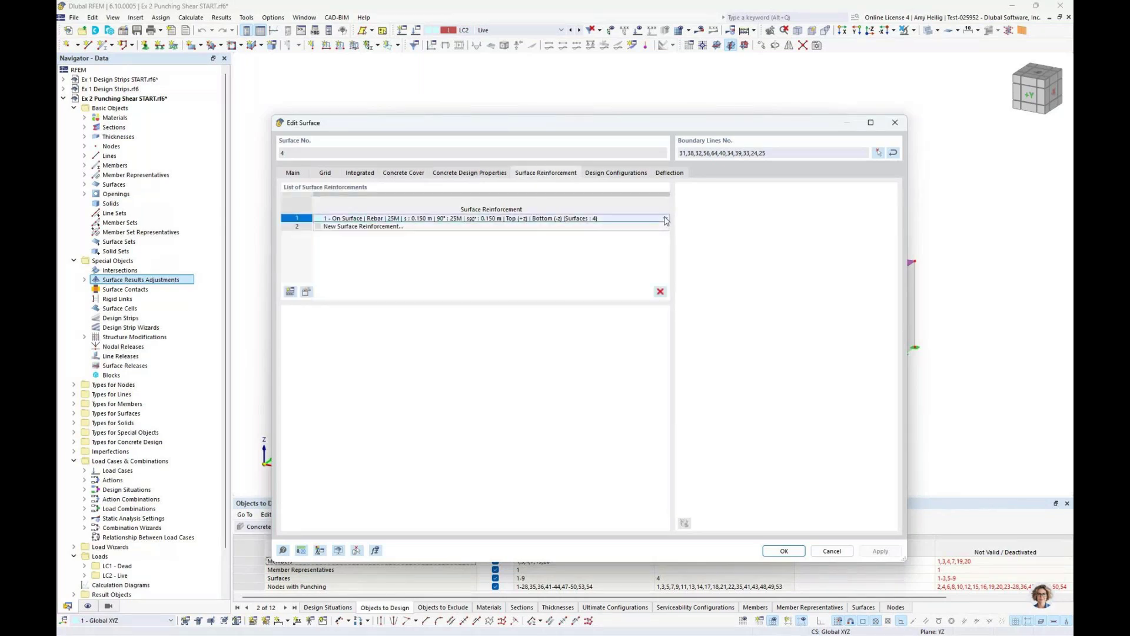
pyautogui.click(665, 219)
pyautogui.click(664, 226)
pyautogui.doubleClick(562, 218)
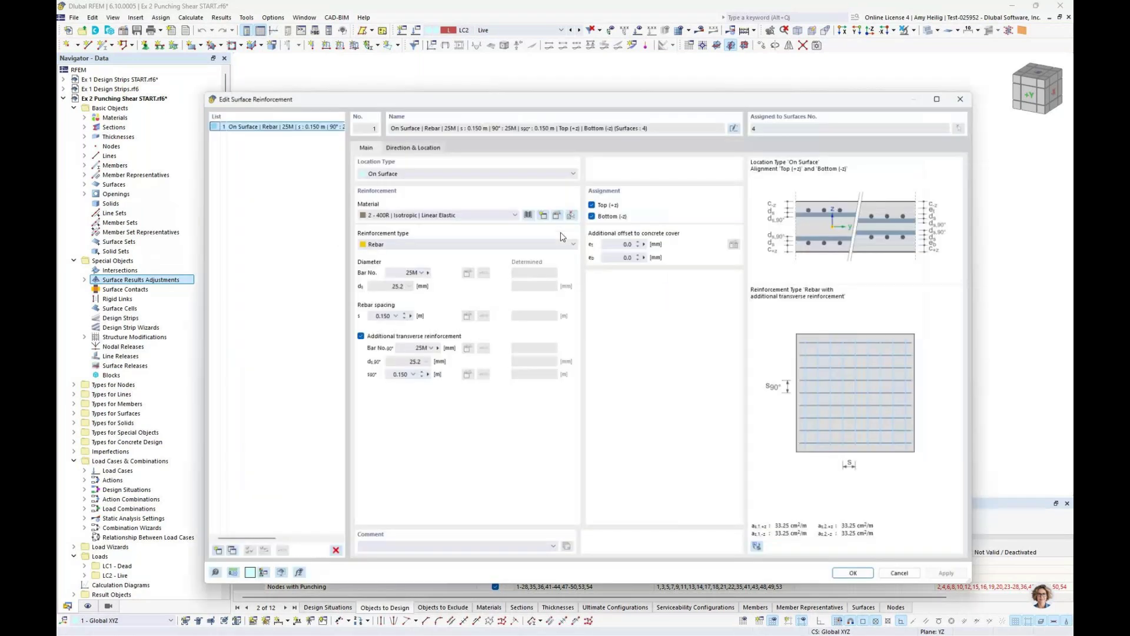
pyautogui.moveTo(596, 95); pyautogui.dragTo(567, 83)
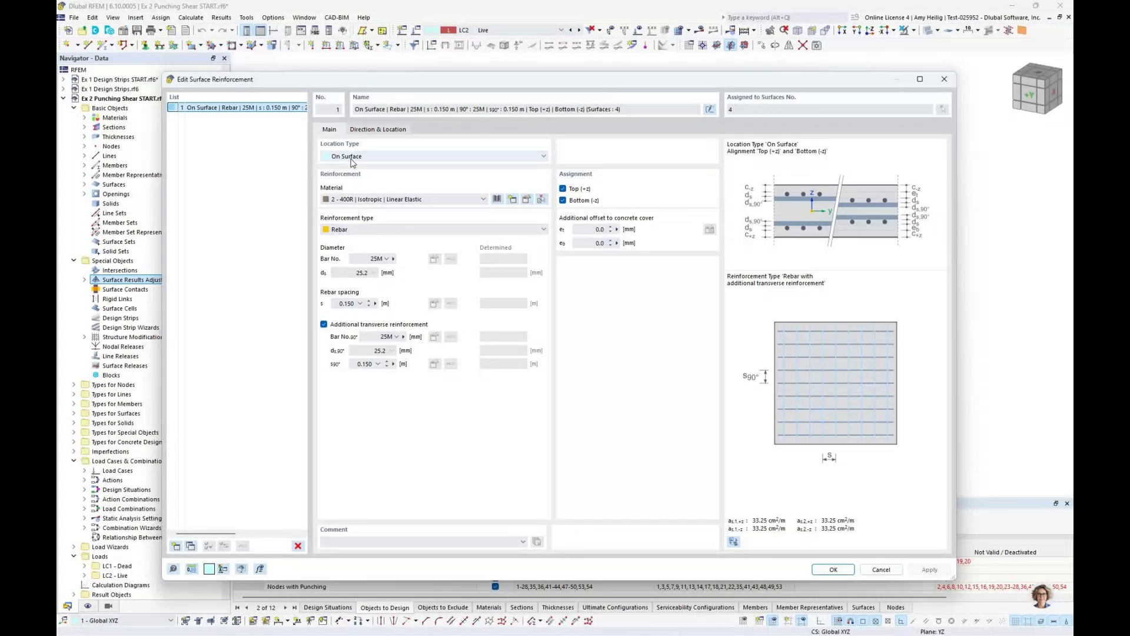
pyautogui.click(347, 230)
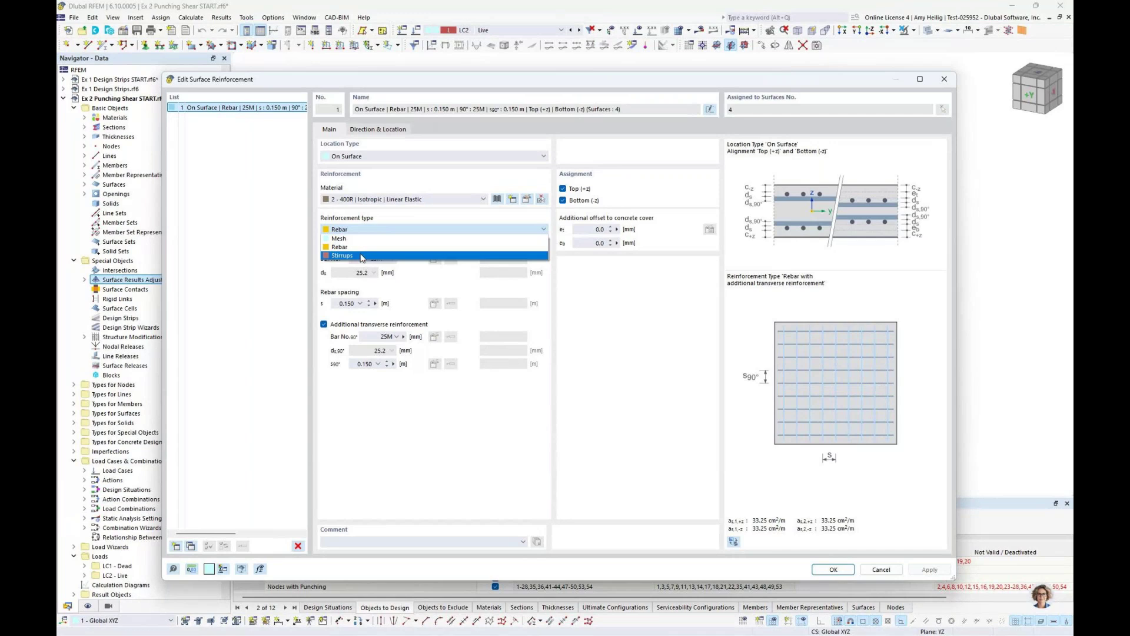
pyautogui.click(628, 351)
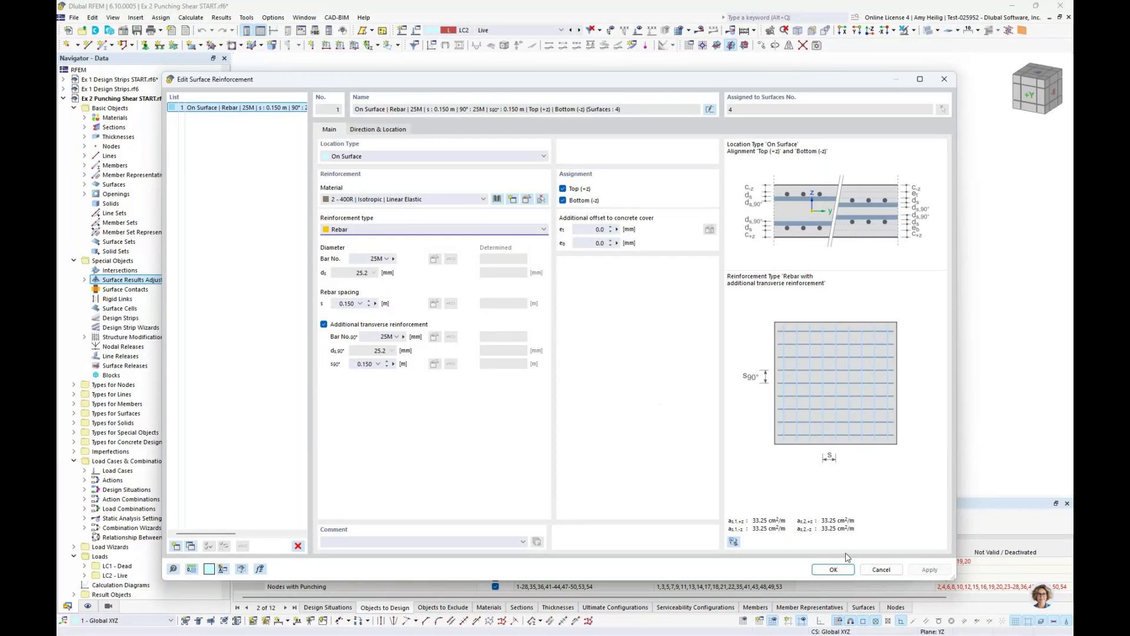
pyautogui.click(875, 569)
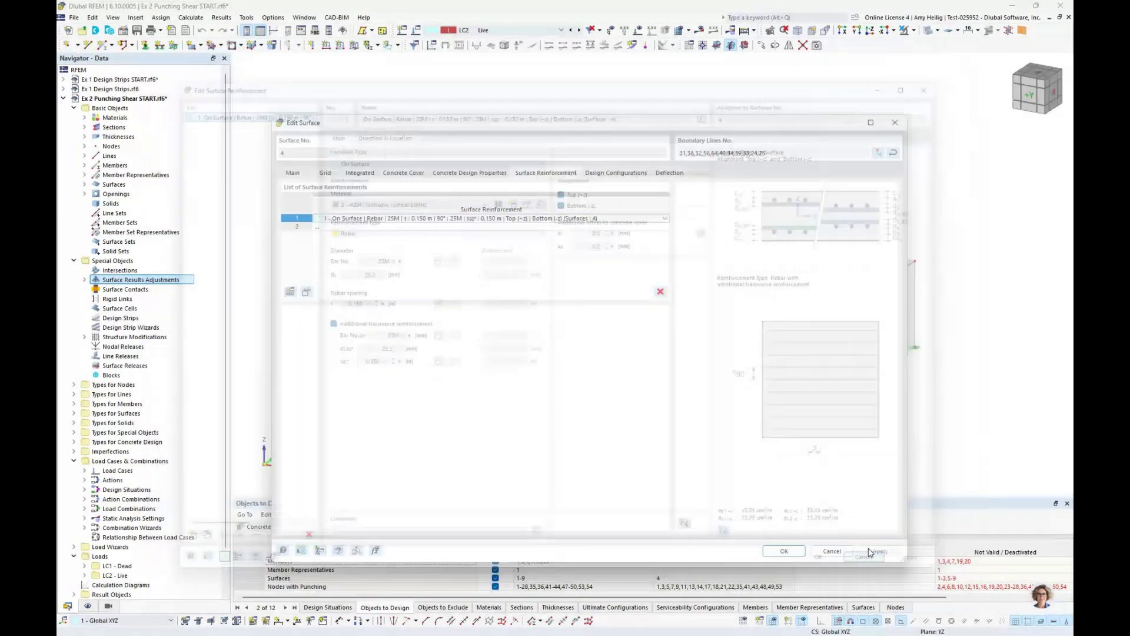
pyautogui.click(831, 551)
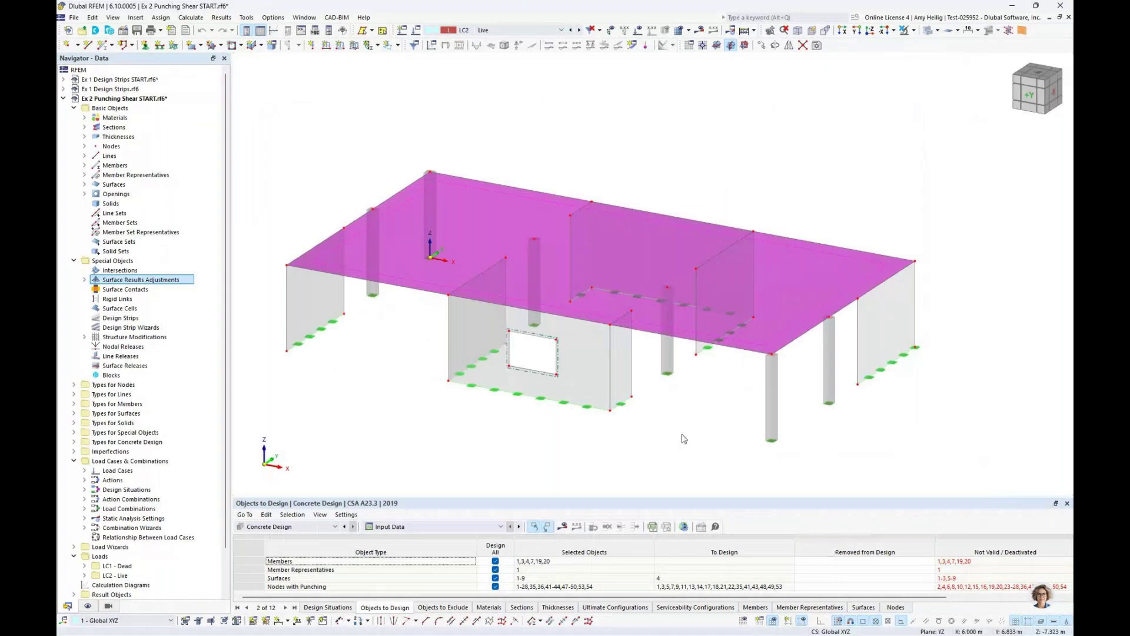
# - Select all nodes at the slab level in a front view and open their shared properties
pyautogui.keyDown('ctrl'); pyautogui.moveTo(682, 403); pyautogui.dragTo(748, 378, button='middle'); pyautogui.keyUp('ctrl')
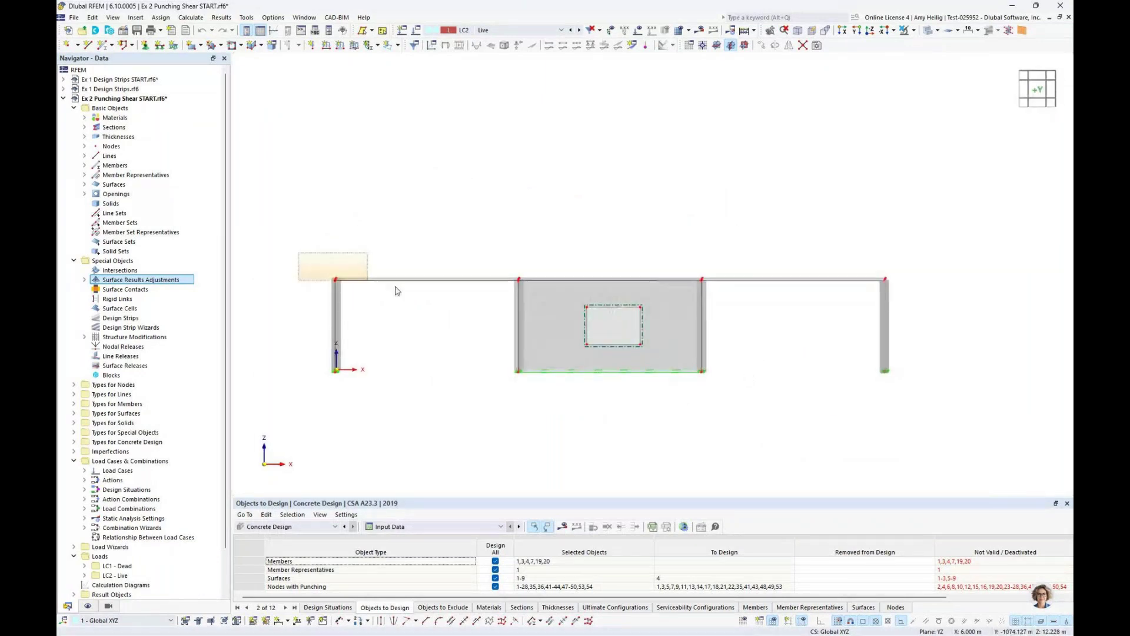
pyautogui.click(901, 294)
pyautogui.keyDown('ctrl'); pyautogui.moveTo(902, 295); pyautogui.dragTo(819, 210, button='middle'); pyautogui.keyUp('ctrl')
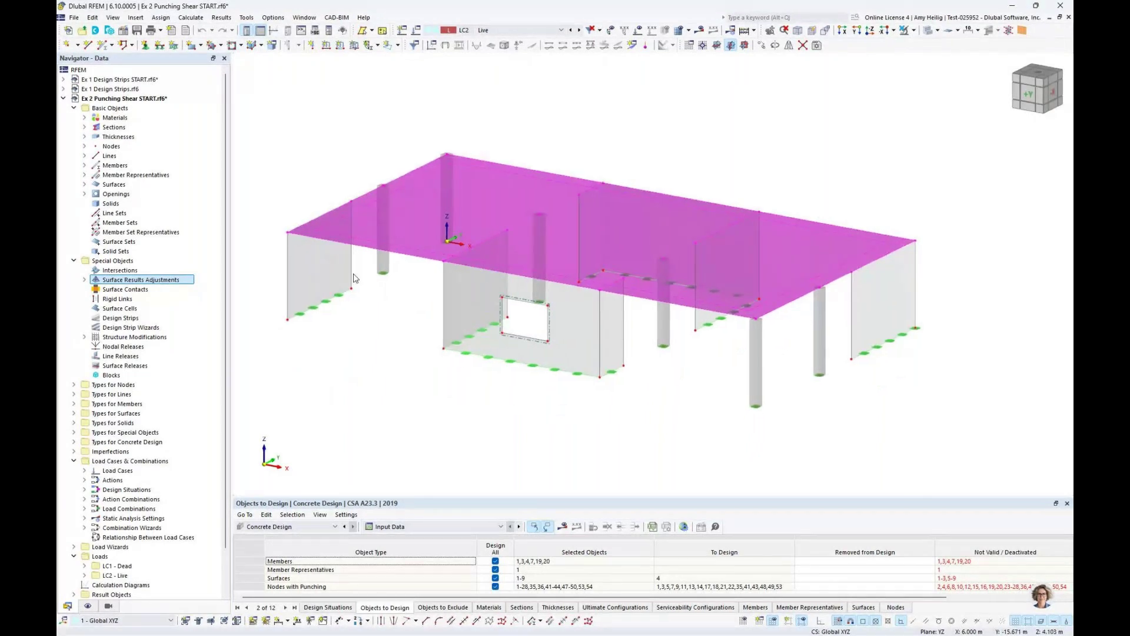
pyautogui.moveTo(288, 232)
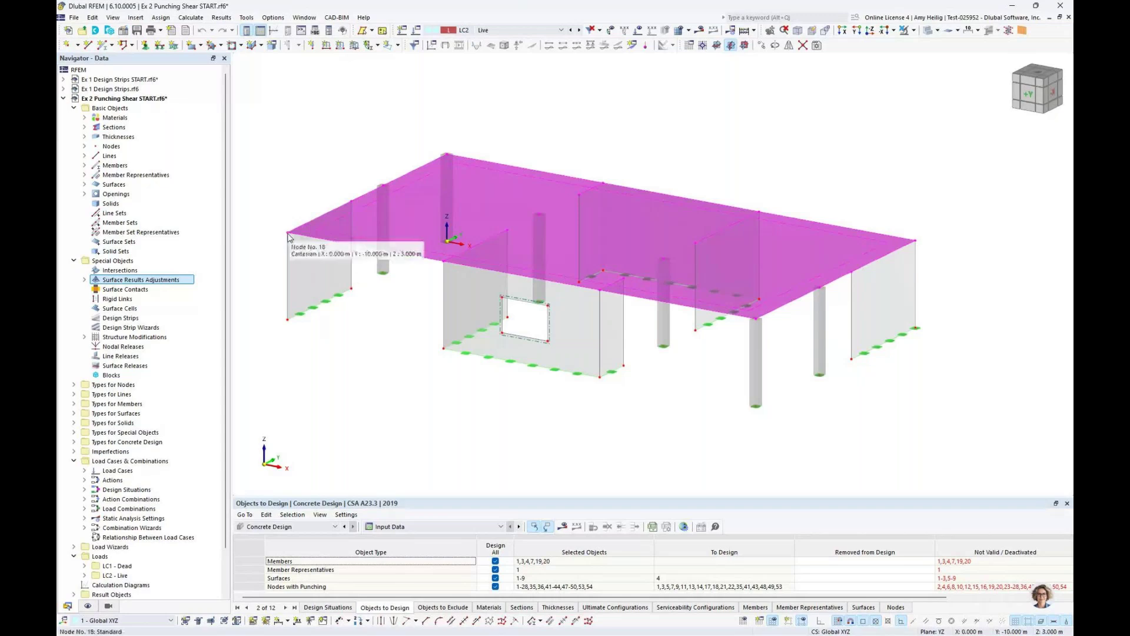
pyautogui.doubleClick(287, 233)
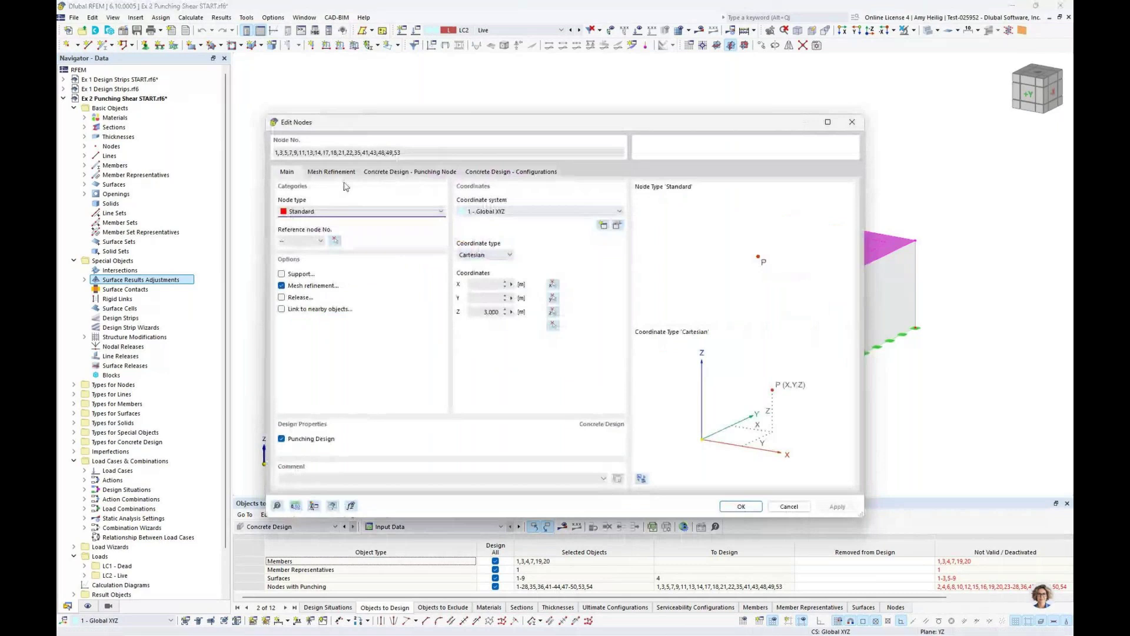
pyautogui.moveTo(372, 129); pyautogui.dragTo(394, 338)
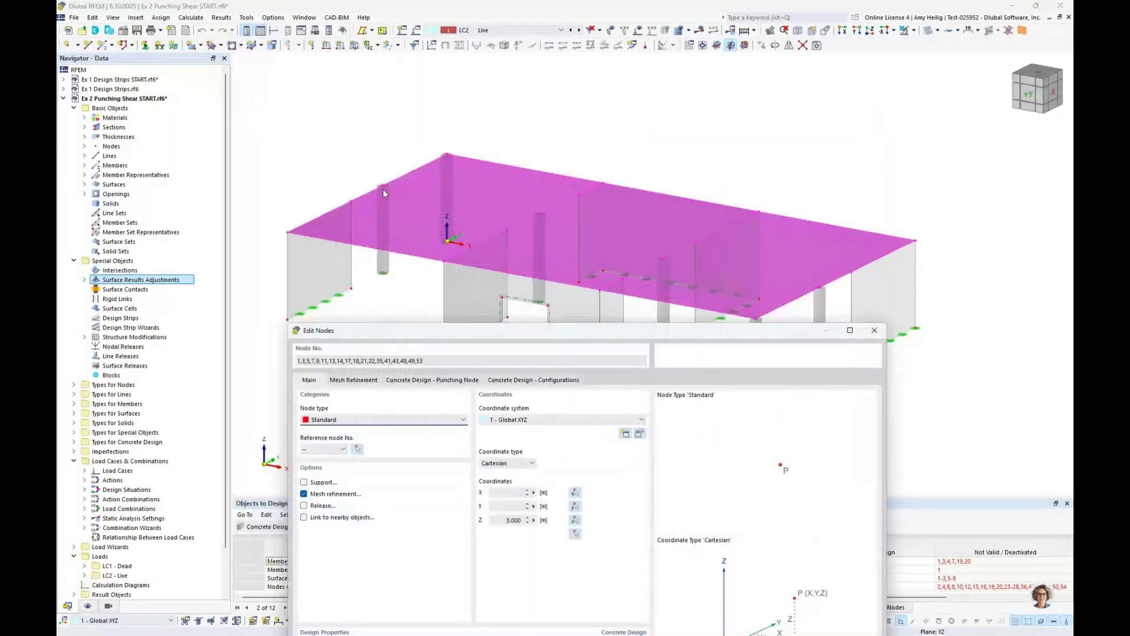
pyautogui.moveTo(505, 330); pyautogui.dragTo(518, 139)
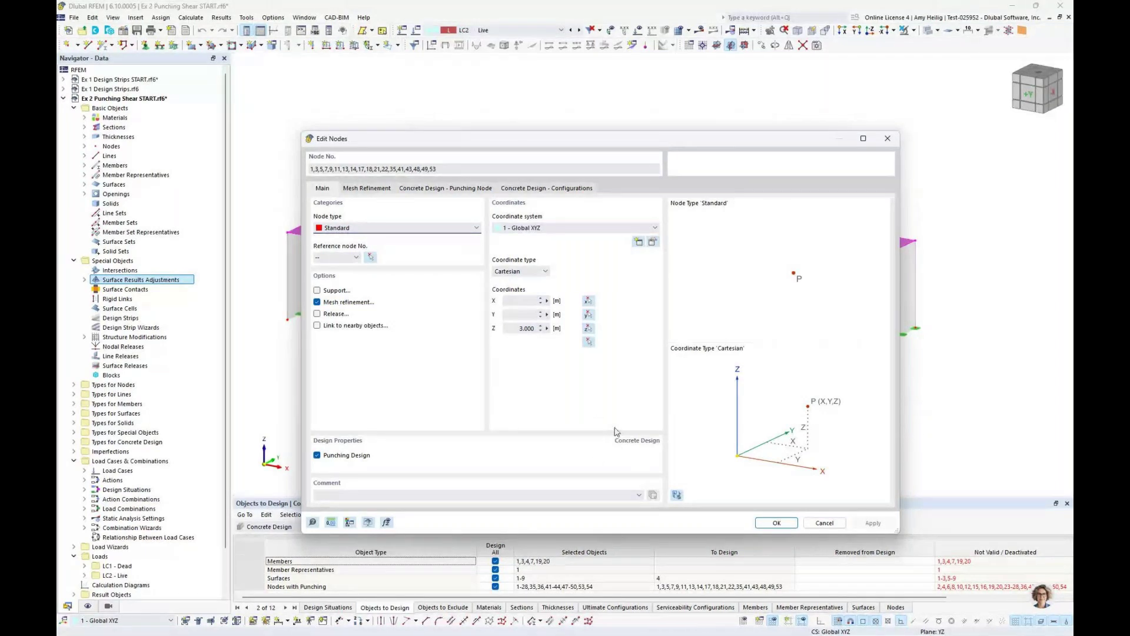
# - Check the nodes' punching reinforcement assignment and open the punching parameters of their Default ultimate configuration
pyautogui.click(459, 189)
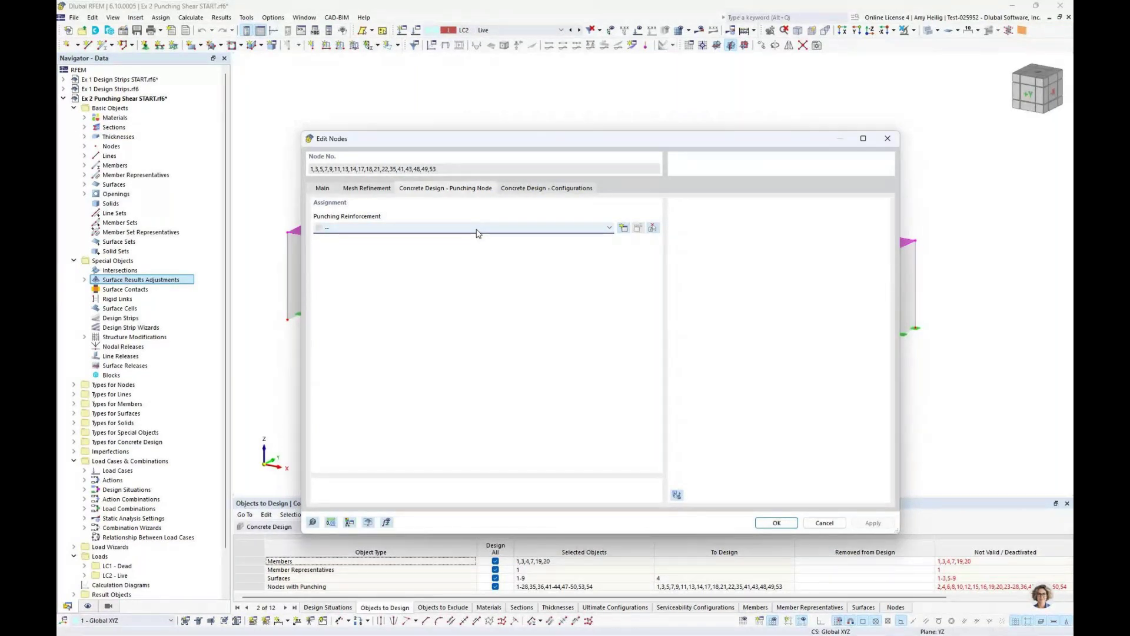
pyautogui.click(524, 188)
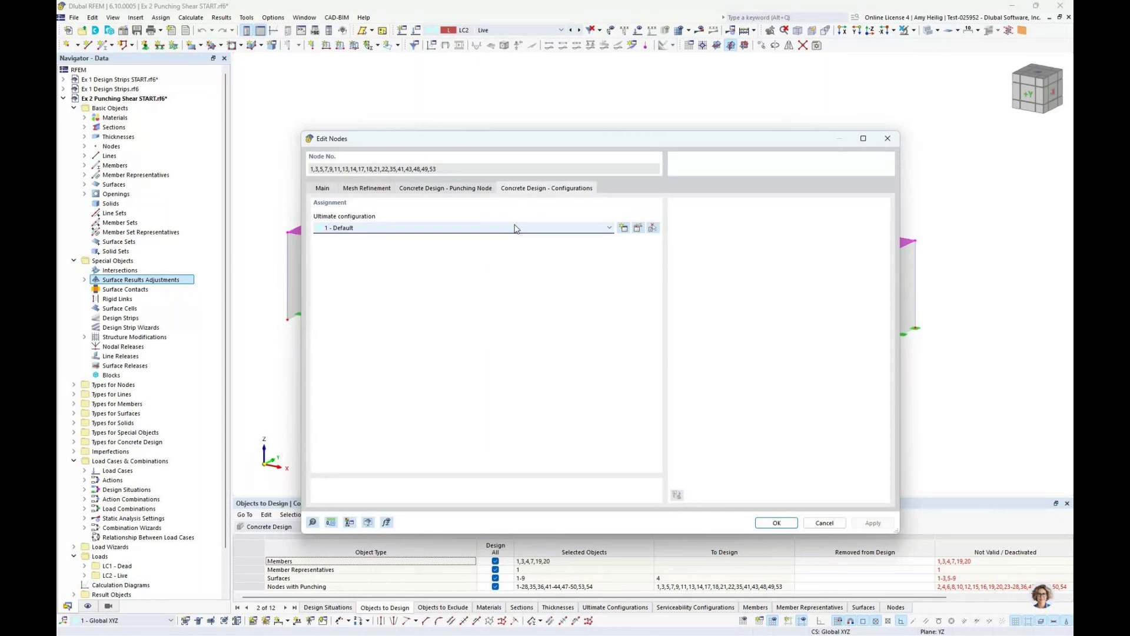
pyautogui.click(639, 229)
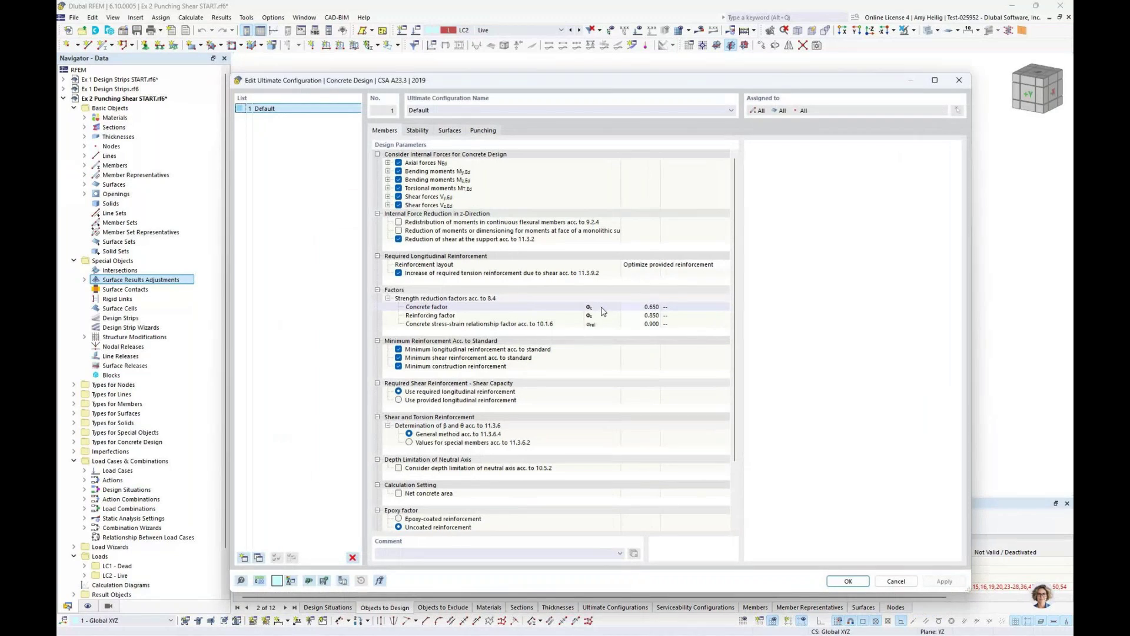
pyautogui.click(483, 130)
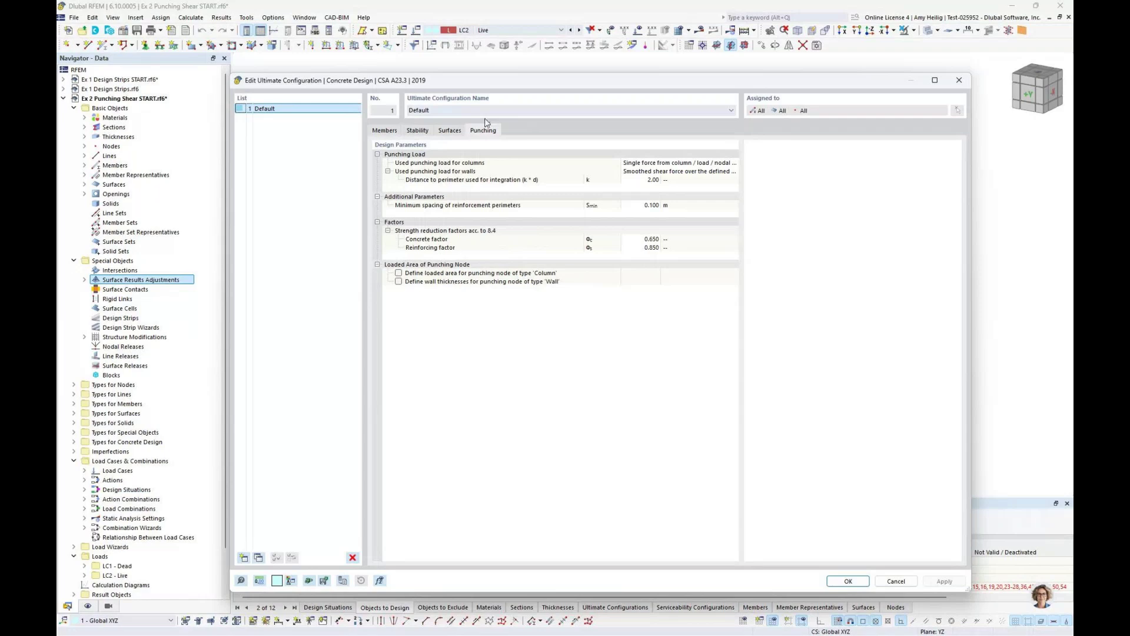
pyautogui.moveTo(521, 82); pyautogui.dragTo(466, 64)
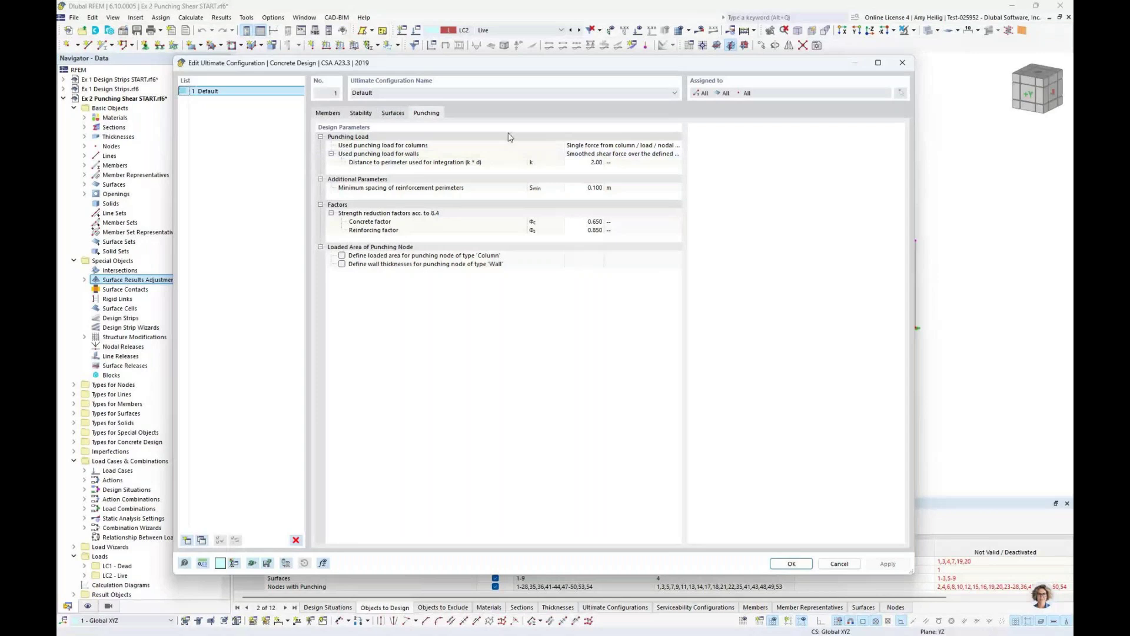
# - Try the smoothed shear force over the defined perimeter as the column punching load, and return to the single force option
pyautogui.click(613, 146)
pyautogui.click(615, 146)
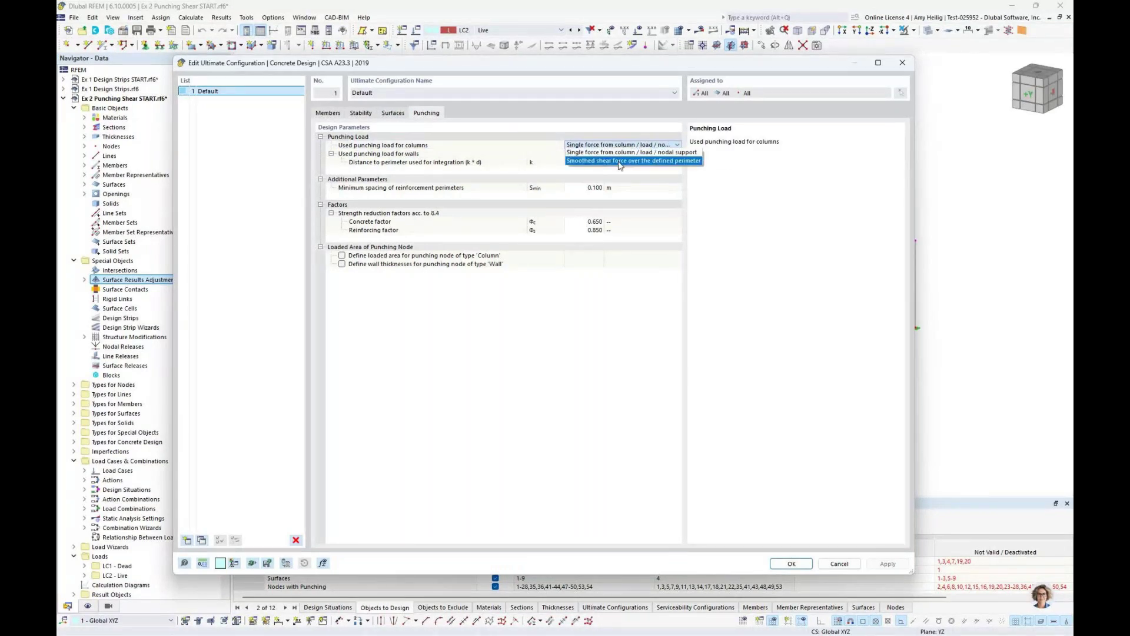
pyautogui.click(619, 161)
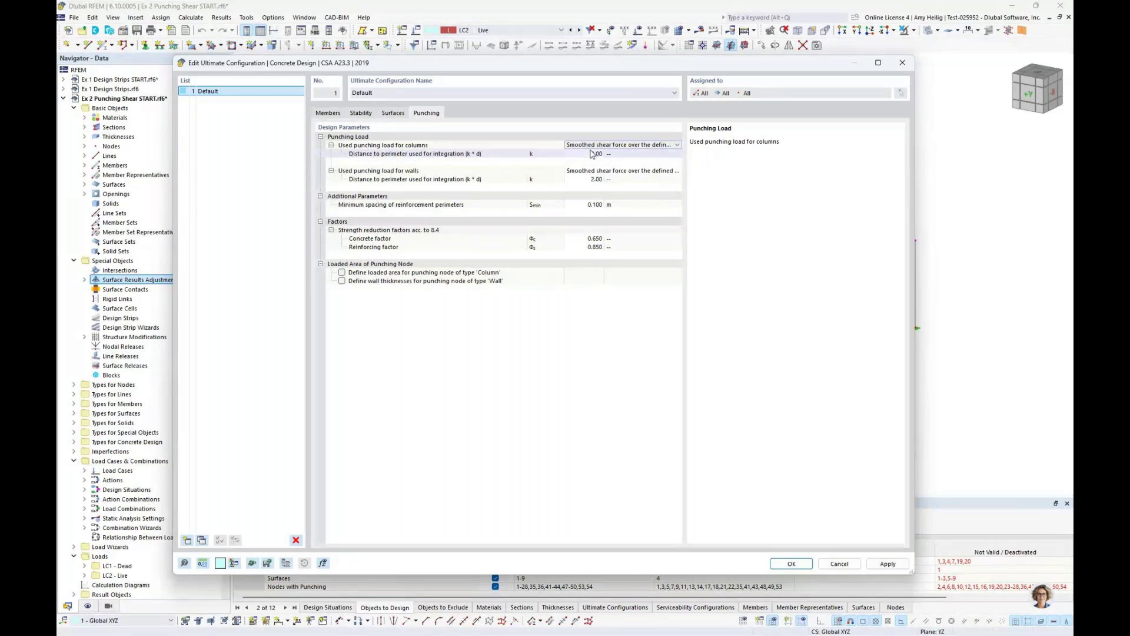
pyautogui.click(609, 145)
pyautogui.click(604, 153)
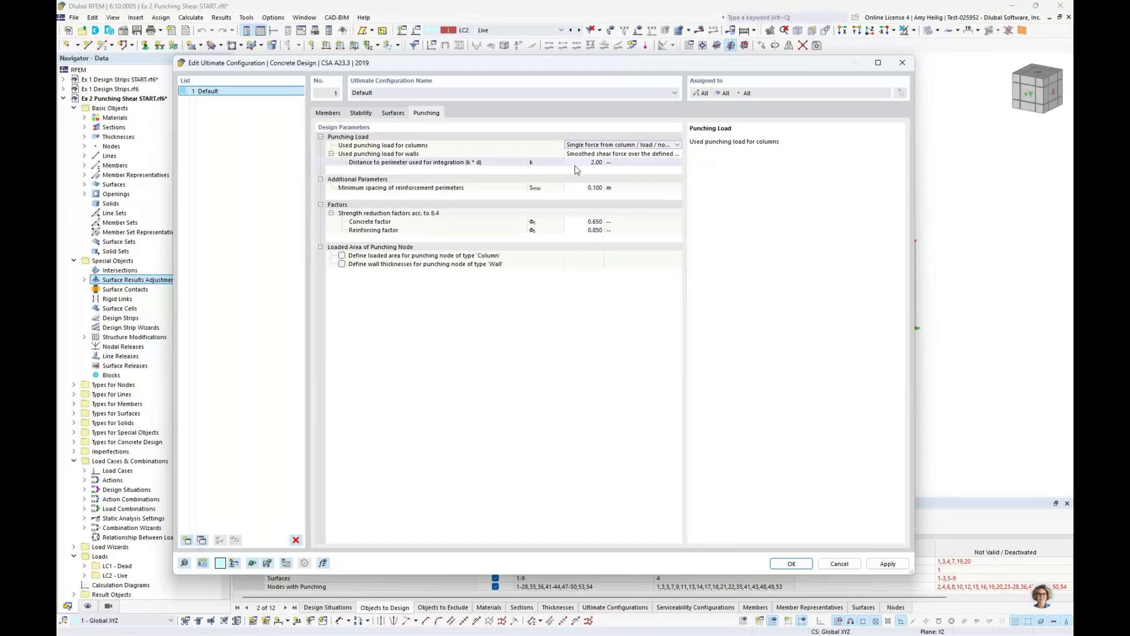
# - Try the user-defined loaded area for column nodes and wall thicknesses for wall nodes, cancel the configuration and close the node properties
pyautogui.click(413, 258)
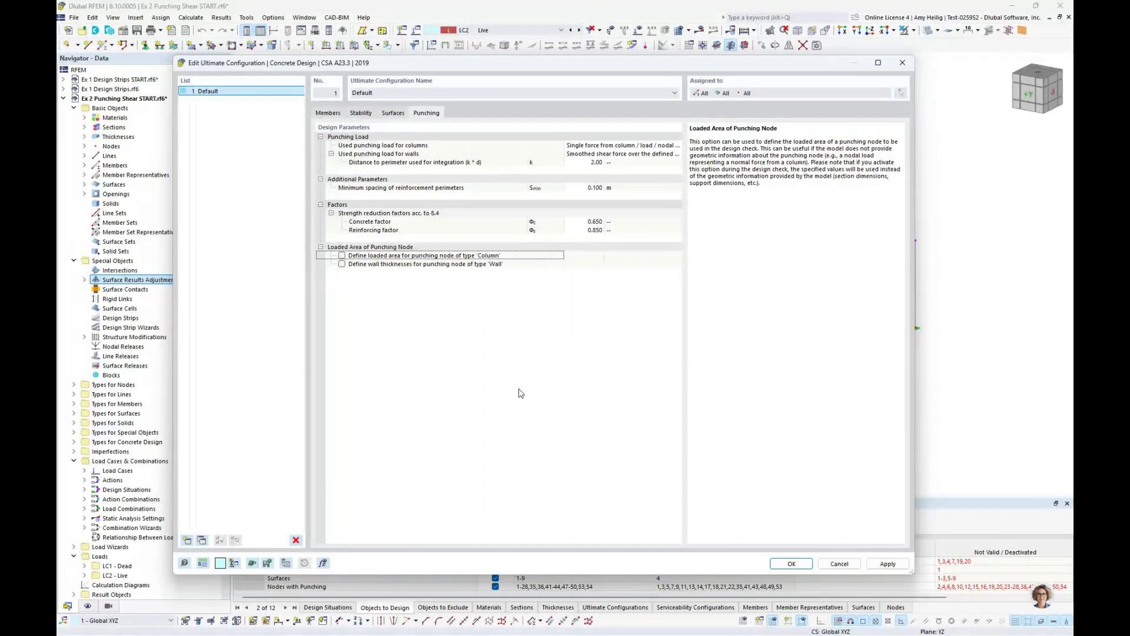
pyautogui.click(342, 256)
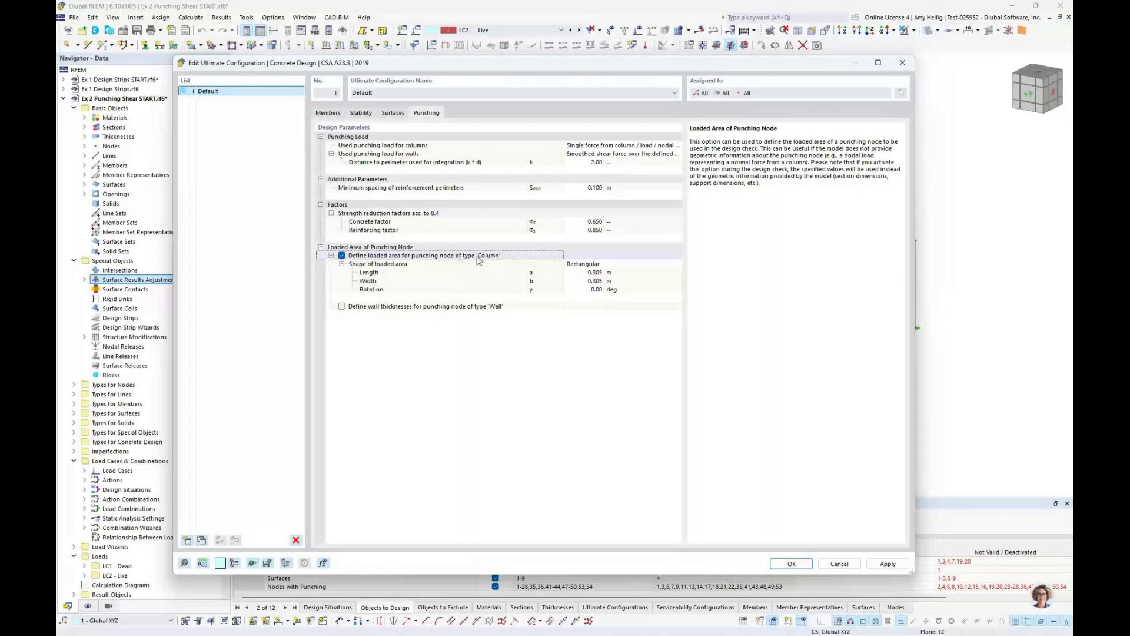
pyautogui.click(342, 306)
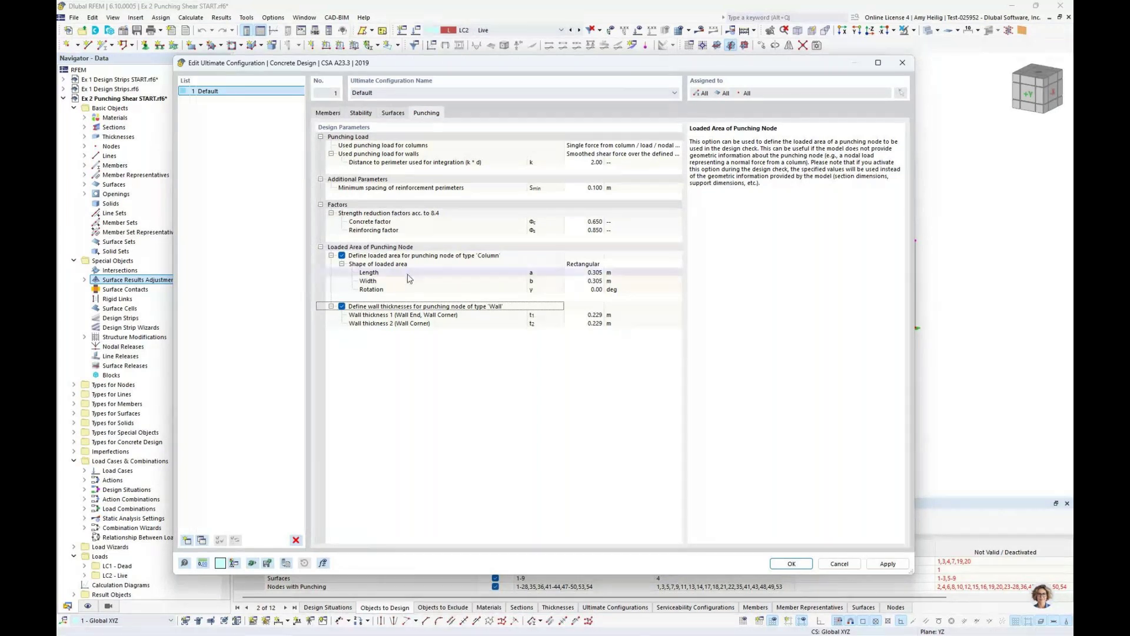
pyautogui.click(342, 256)
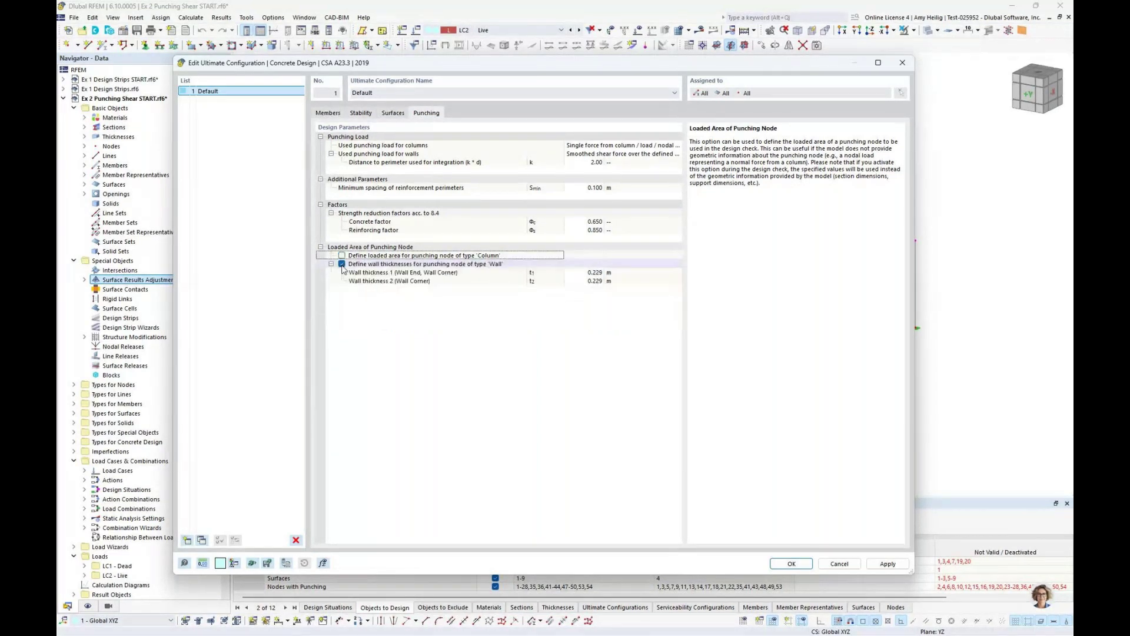
pyautogui.click(341, 263)
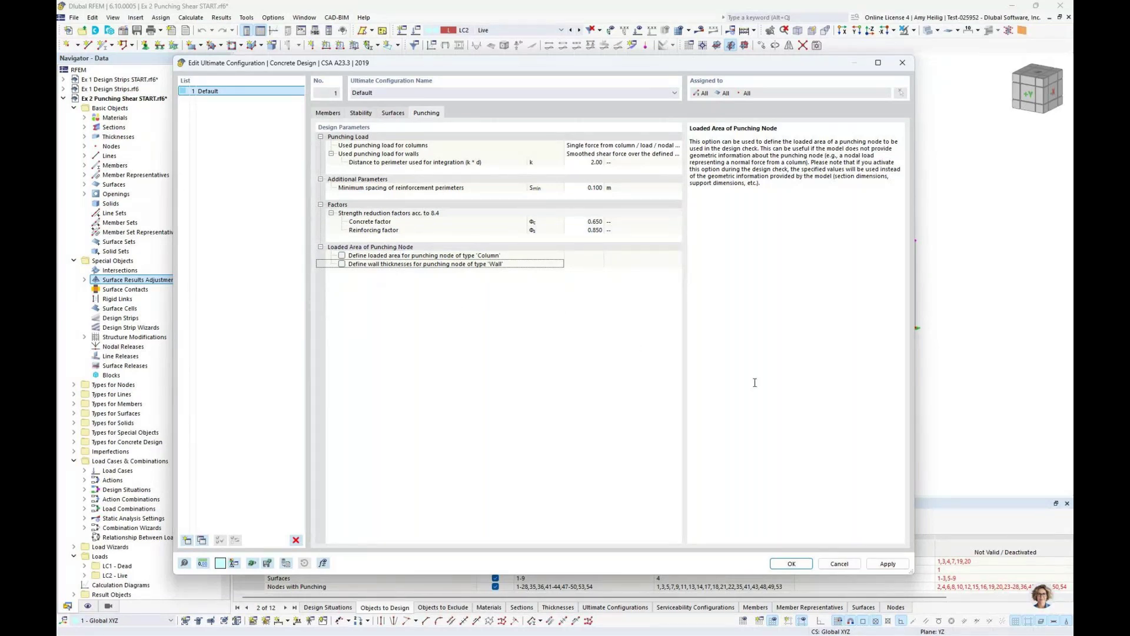
pyautogui.click(839, 564)
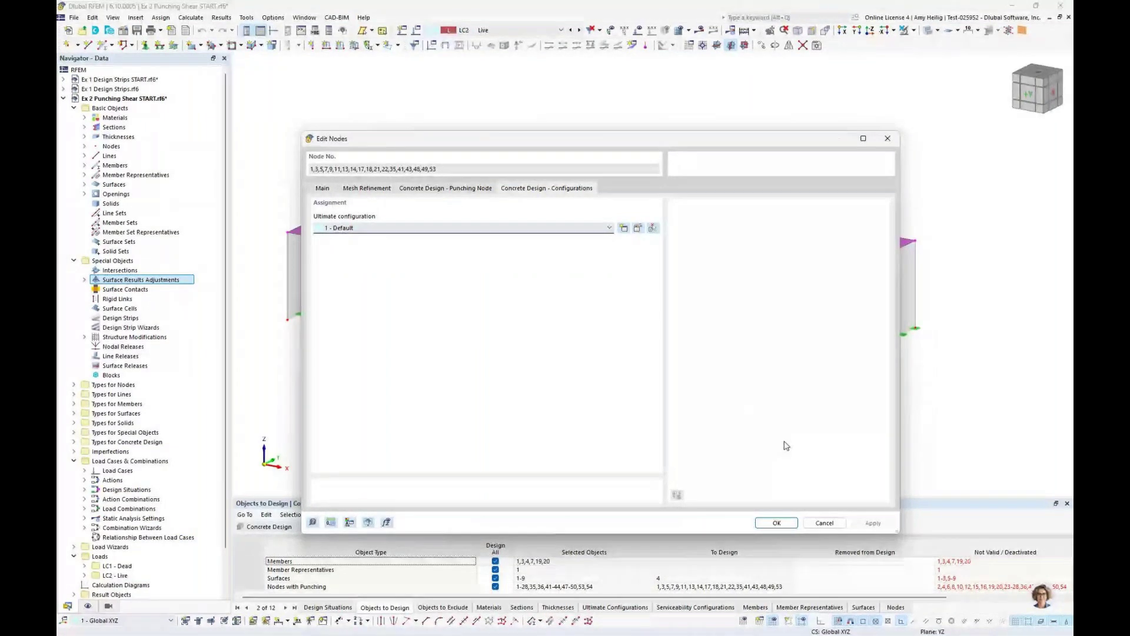
pyautogui.click(776, 522)
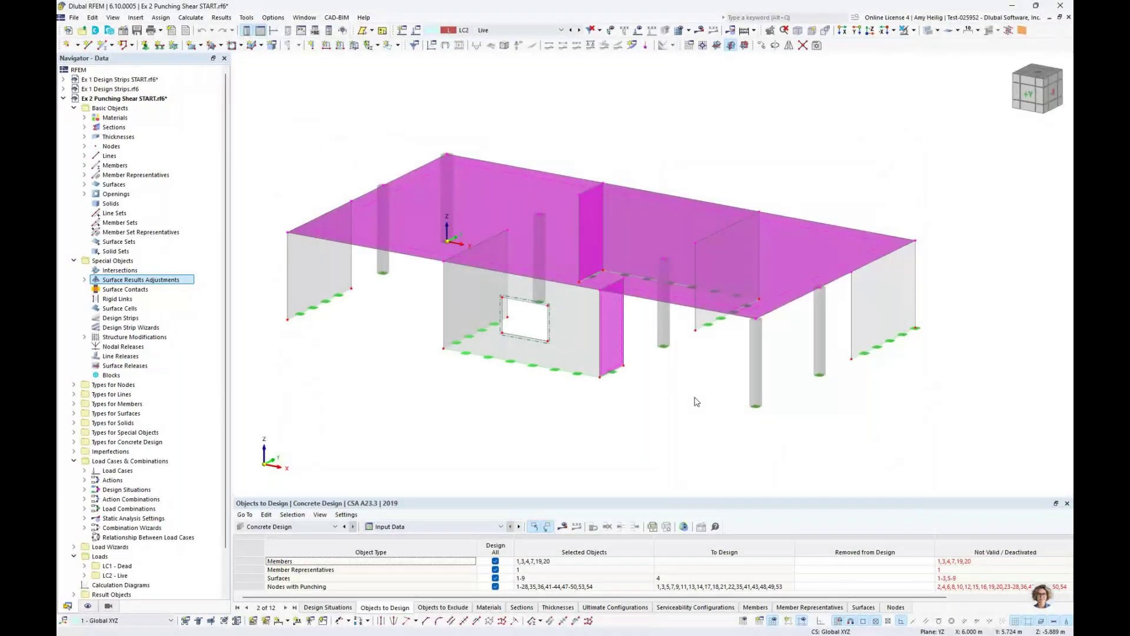
# - Enlarge the concrete design table and show its design situations
pyautogui.moveTo(643, 497); pyautogui.dragTo(642, 397)
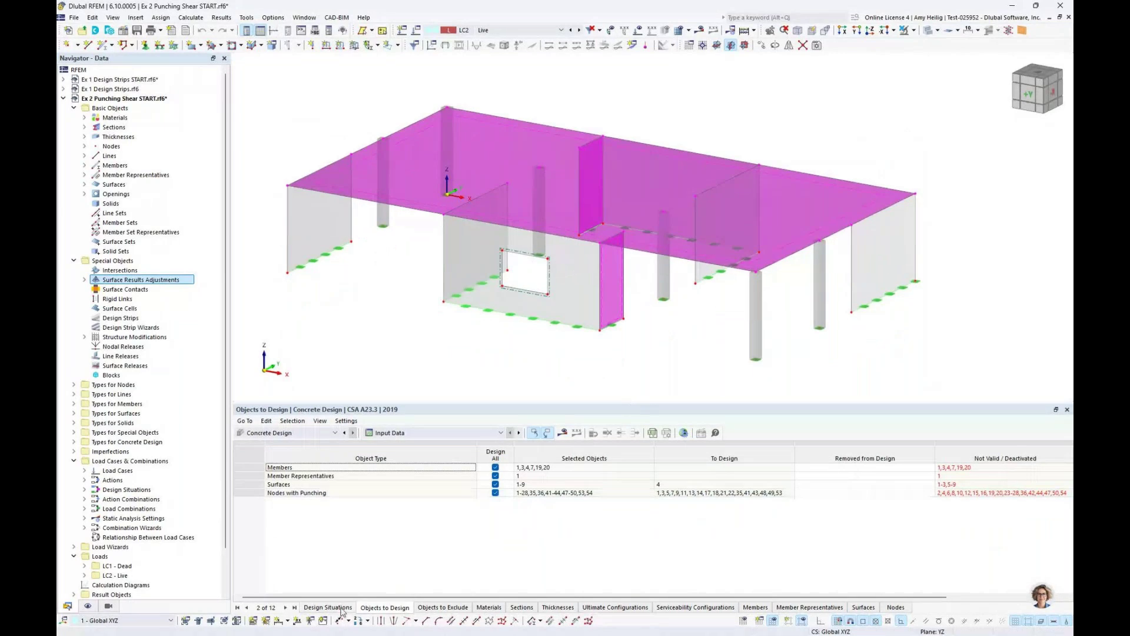
pyautogui.click(328, 606)
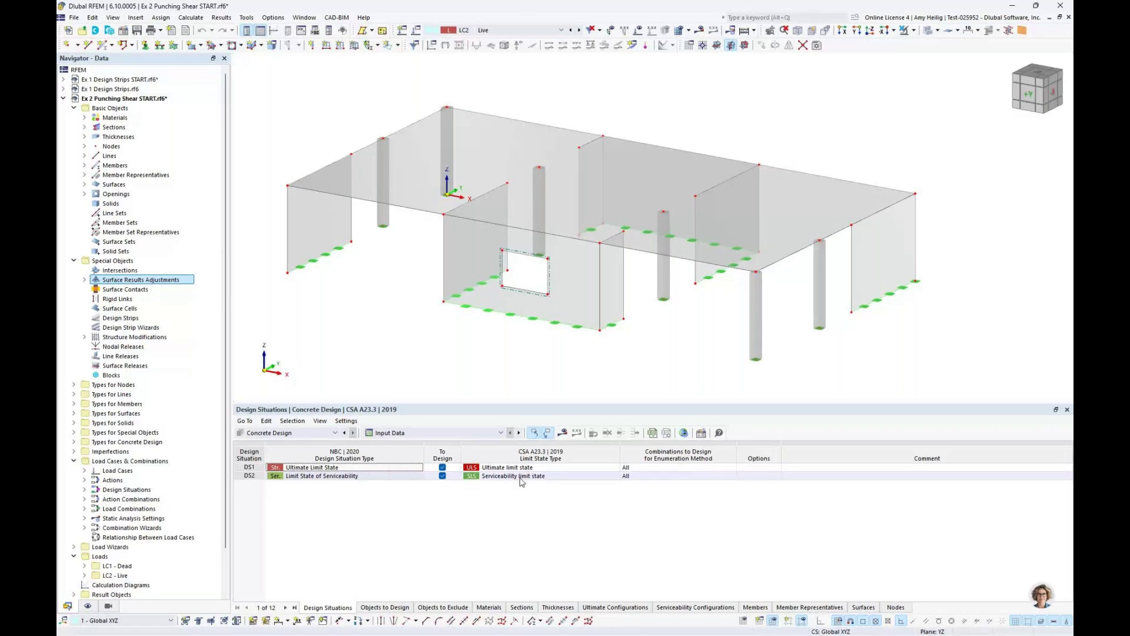
# - Turn off designing all members, member representatives and surfaces in the concrete design's objects to design
pyautogui.click(391, 606)
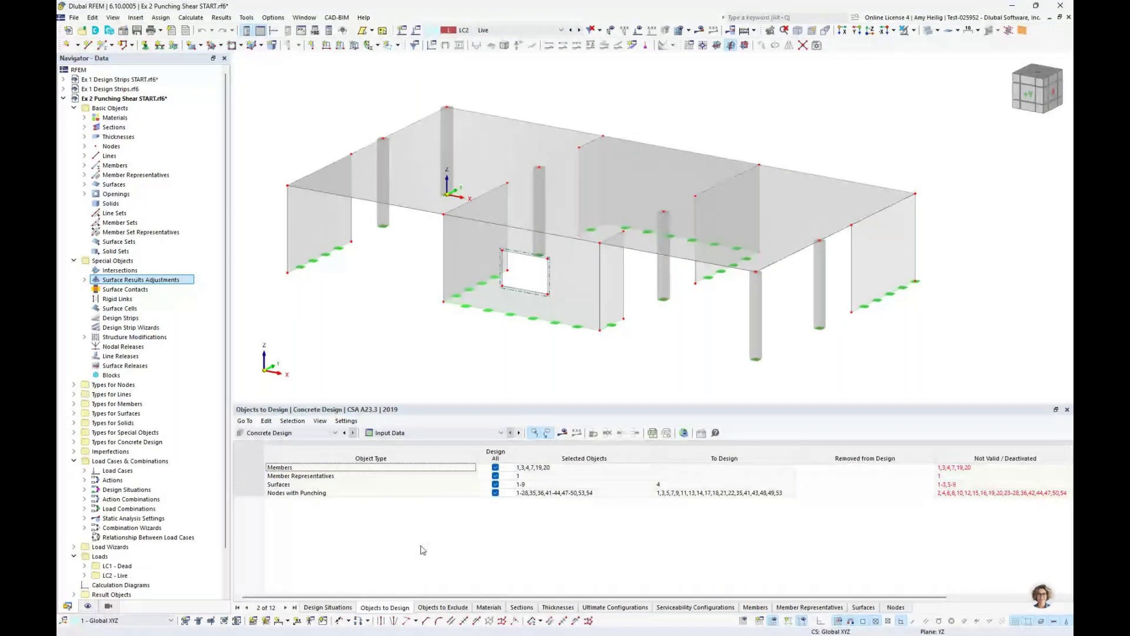
pyautogui.click(496, 468)
pyautogui.click(496, 477)
pyautogui.click(496, 477)
pyautogui.click(495, 484)
# - Assign only the horizontal slab, surface 4, as the surface to design
pyautogui.click(535, 485)
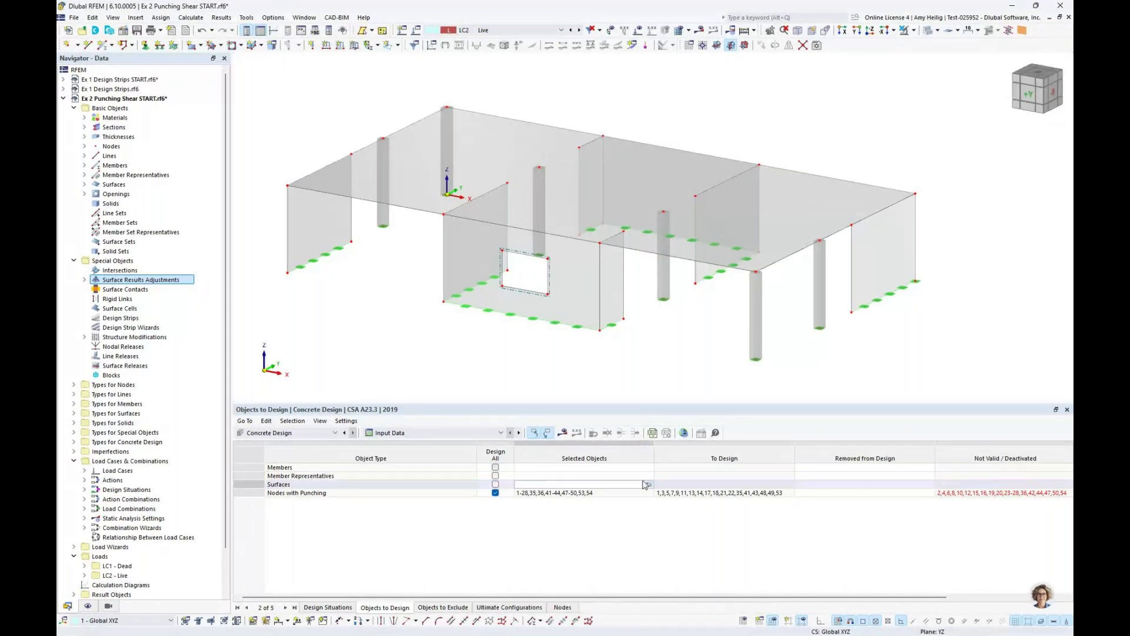
pyautogui.click(648, 484)
pyautogui.click(370, 199)
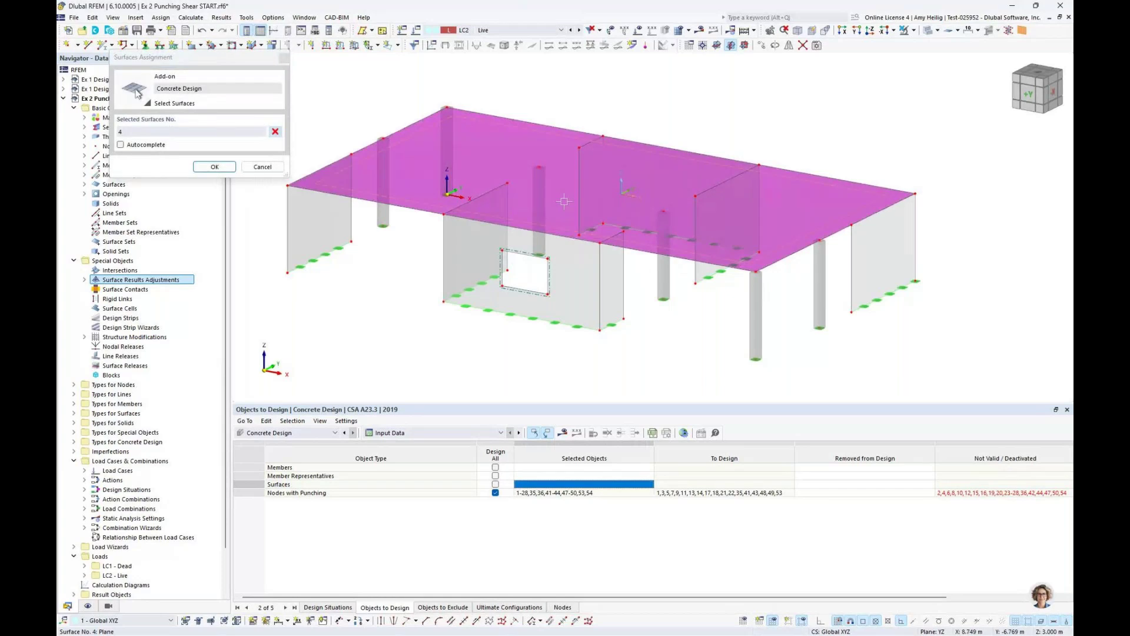
pyautogui.press('Return')
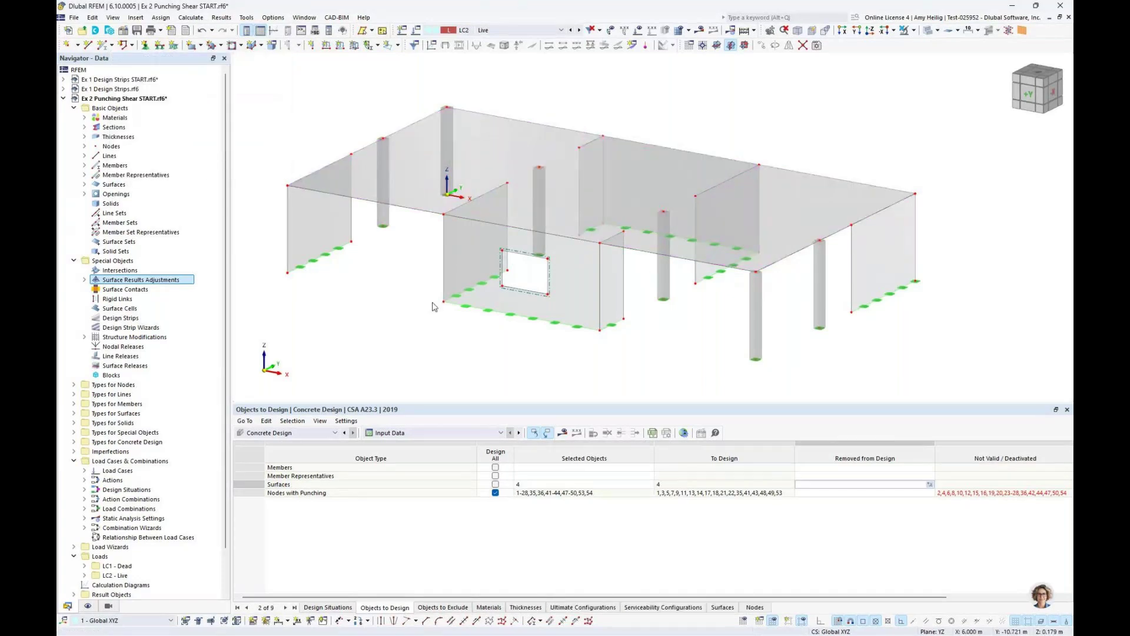
# - Turn off designing all punching nodes and assign only the nodes at slab level for punching design
pyautogui.click(495, 493)
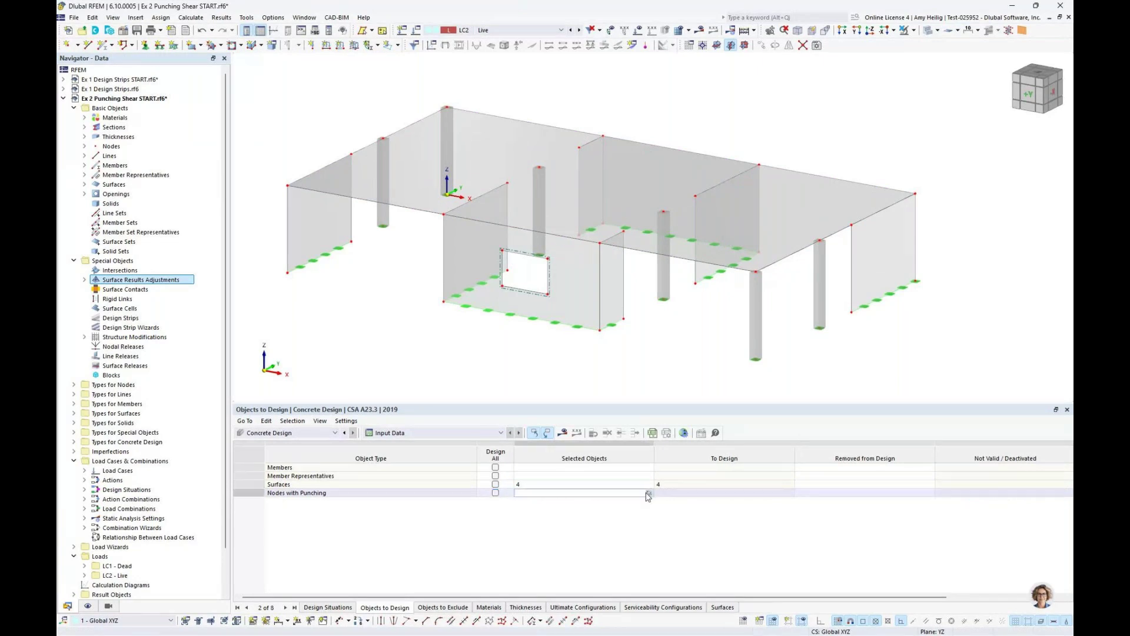
pyautogui.click(648, 493)
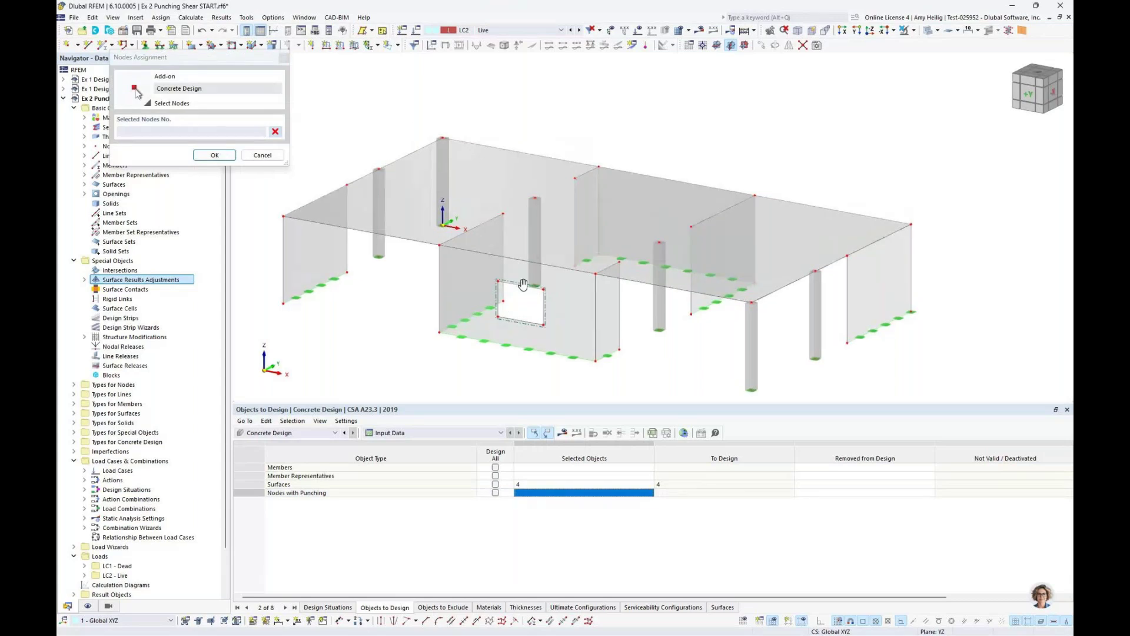
pyautogui.moveTo(330, 203); pyautogui.dragTo(880, 244)
pyautogui.press('Return')
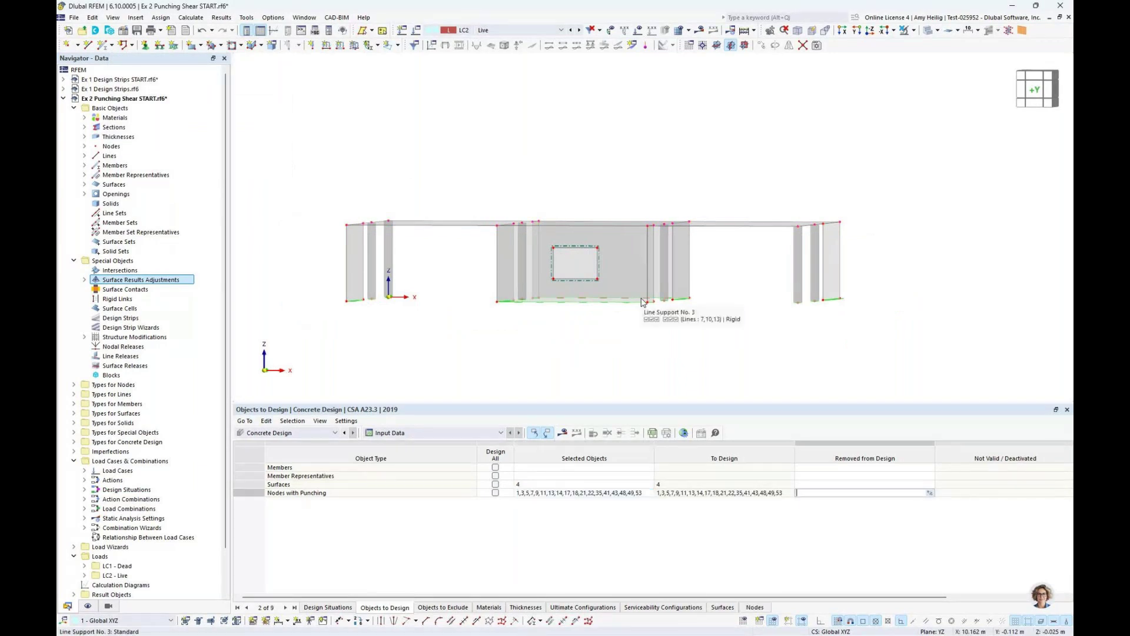
# - Run the concrete design calculation and list the design ratios on surfaces
pyautogui.click(563, 434)
pyautogui.click(563, 434)
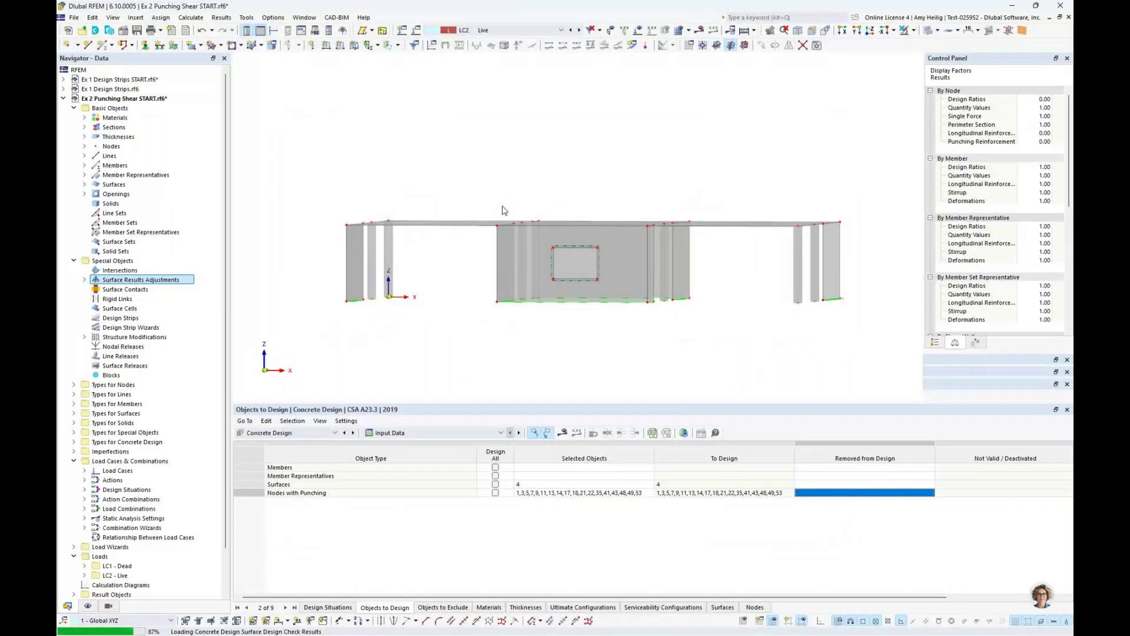
pyautogui.click(411, 431)
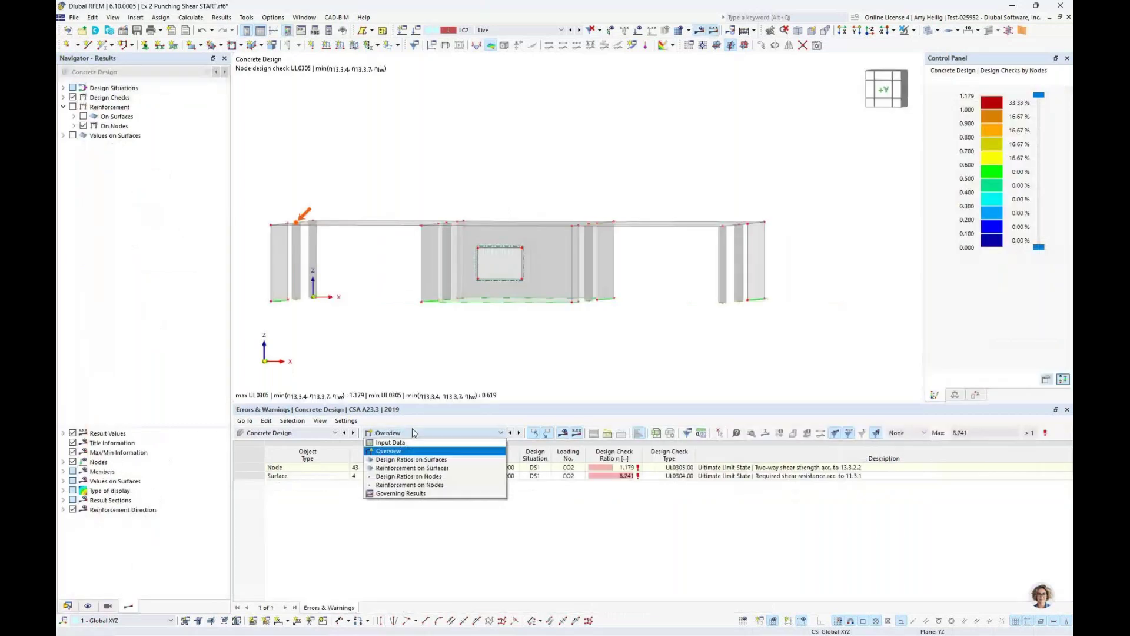
pyautogui.click(412, 460)
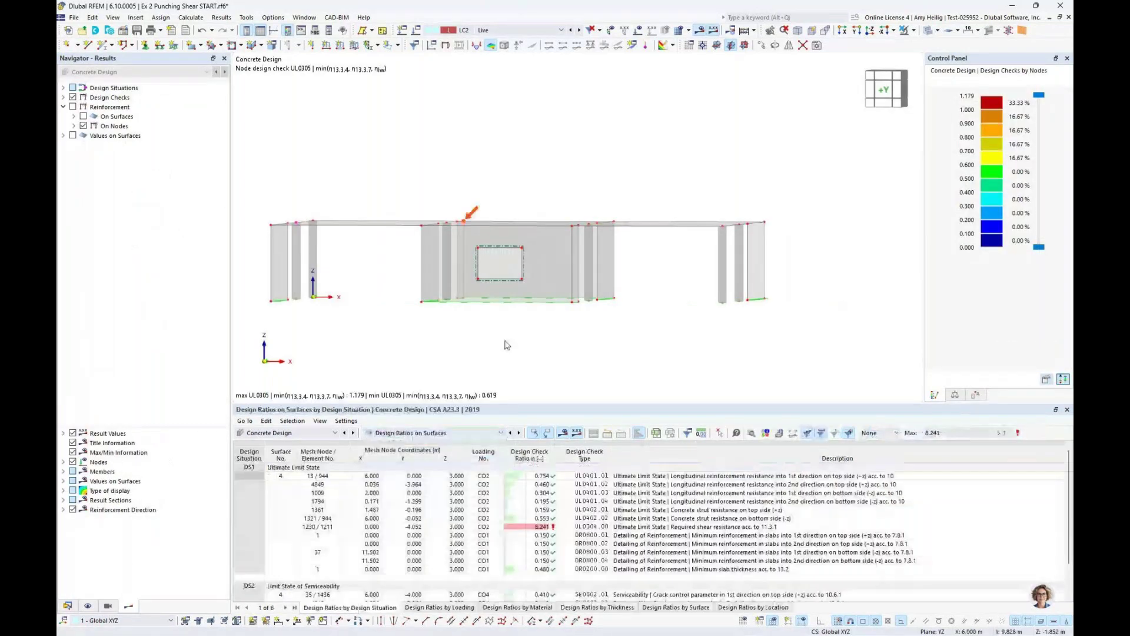
pyautogui.keyDown('ctrl'); pyautogui.moveTo(655, 229); pyautogui.dragTo(577, 211, button='middle'); pyautogui.keyUp('ctrl')
pyautogui.scroll(2, 578, 211)
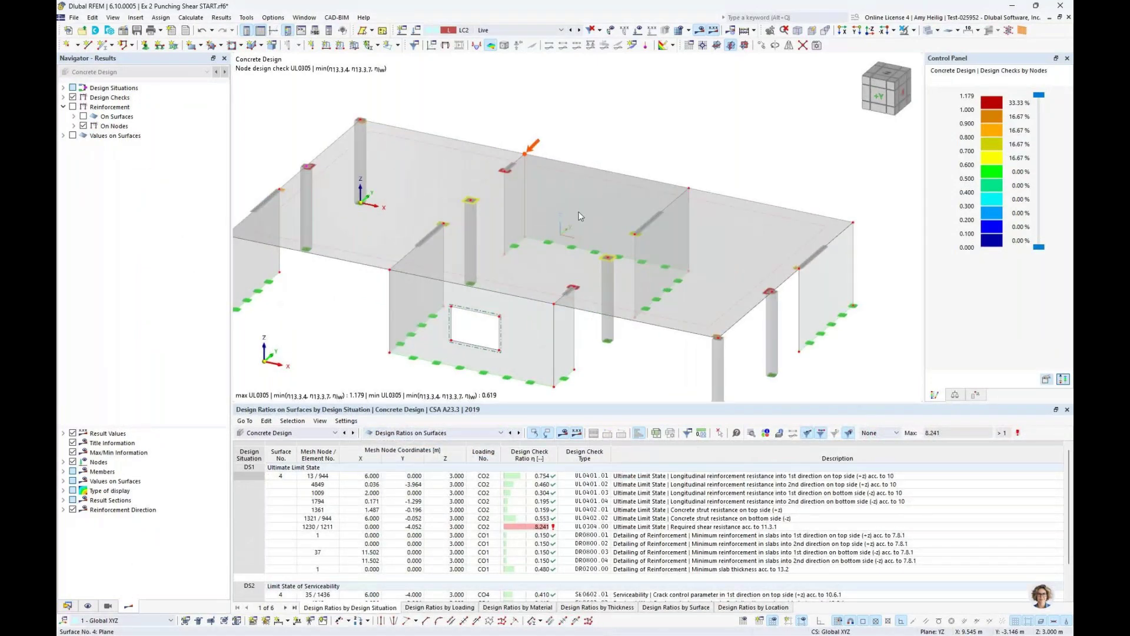
# - Hide the design checks and display the slab's required longitudinal reinforcement in direction 1 on the top side
pyautogui.click(73, 98)
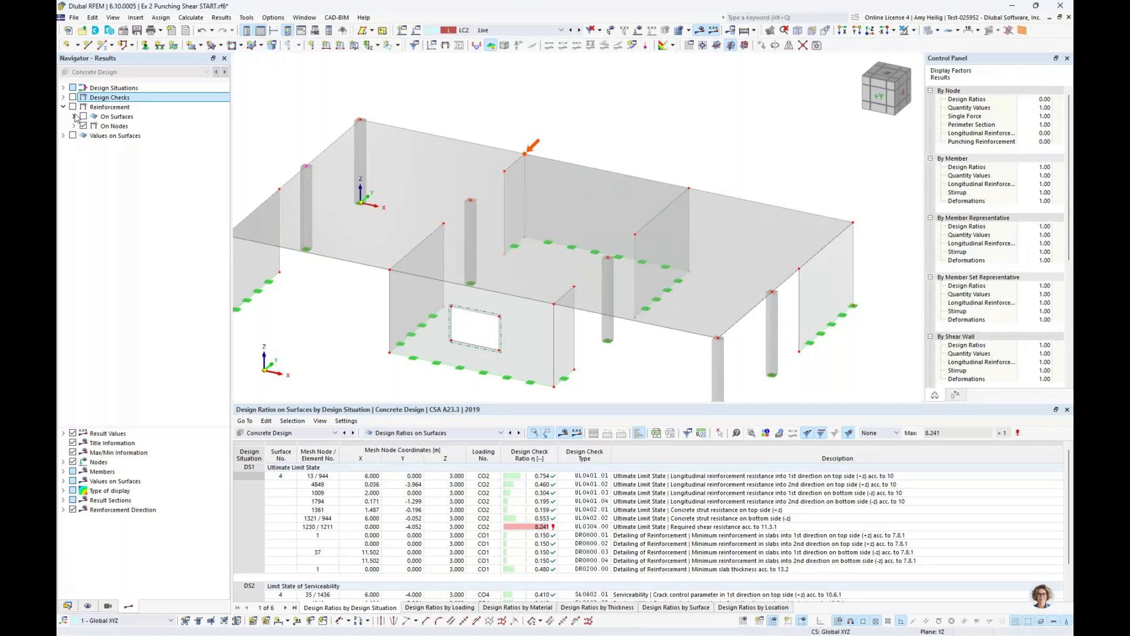
pyautogui.click(72, 107)
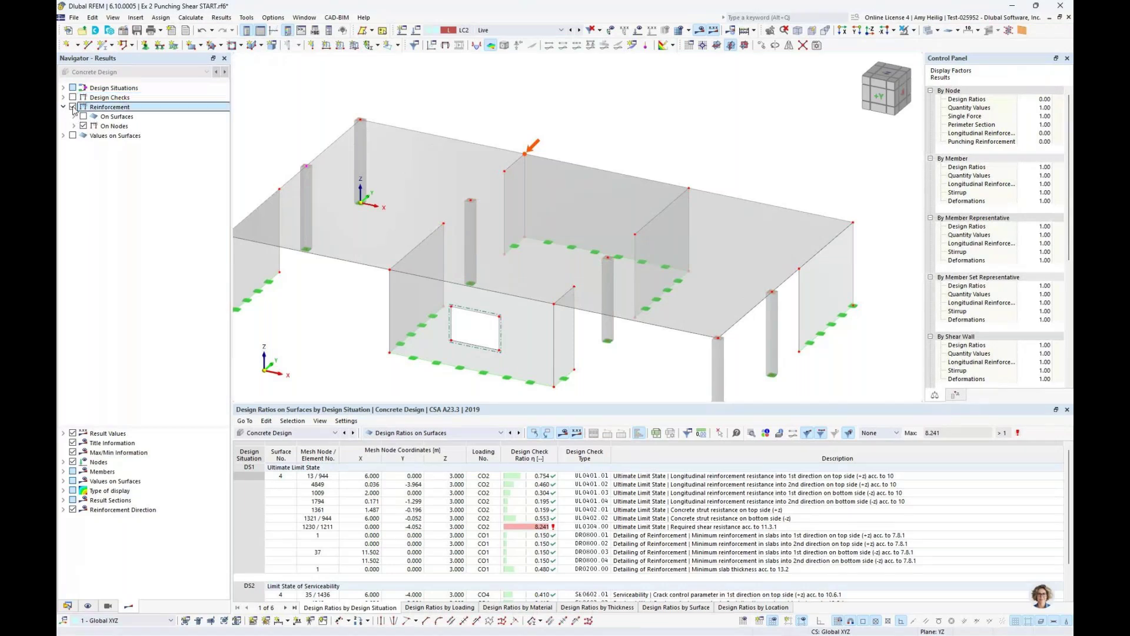
pyautogui.click(74, 116)
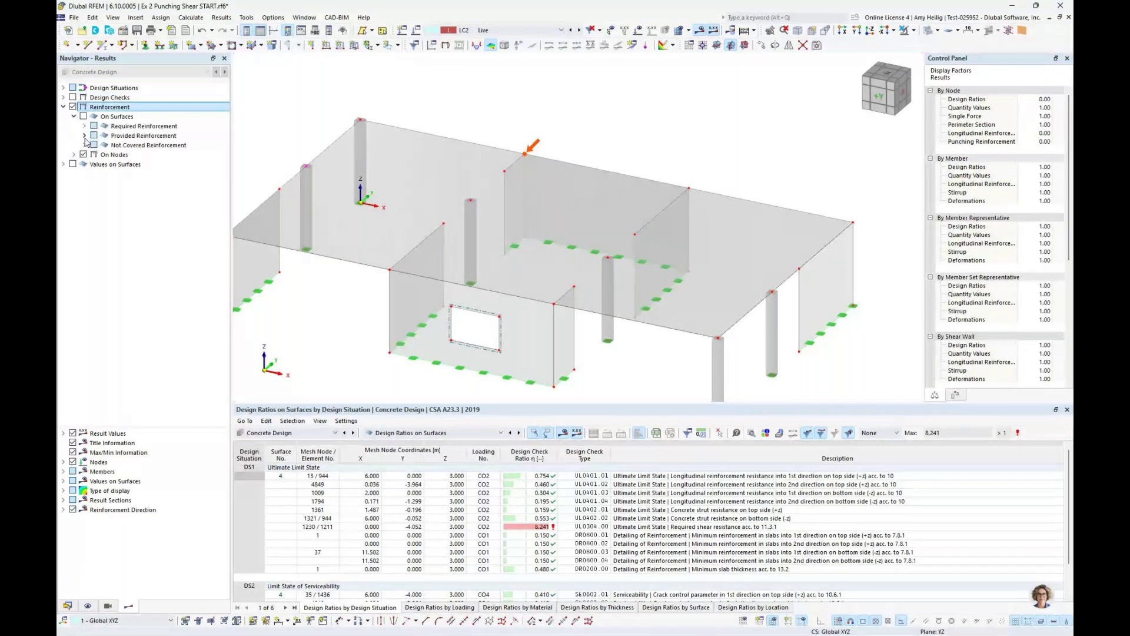
pyautogui.click(91, 126)
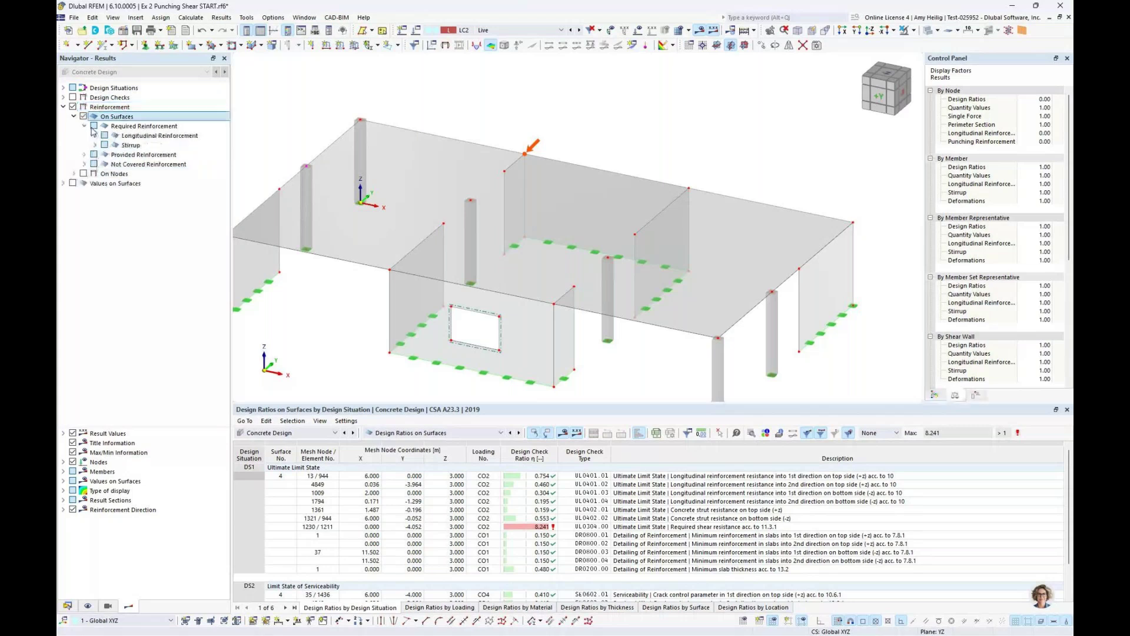
pyautogui.click(95, 135)
pyautogui.click(115, 144)
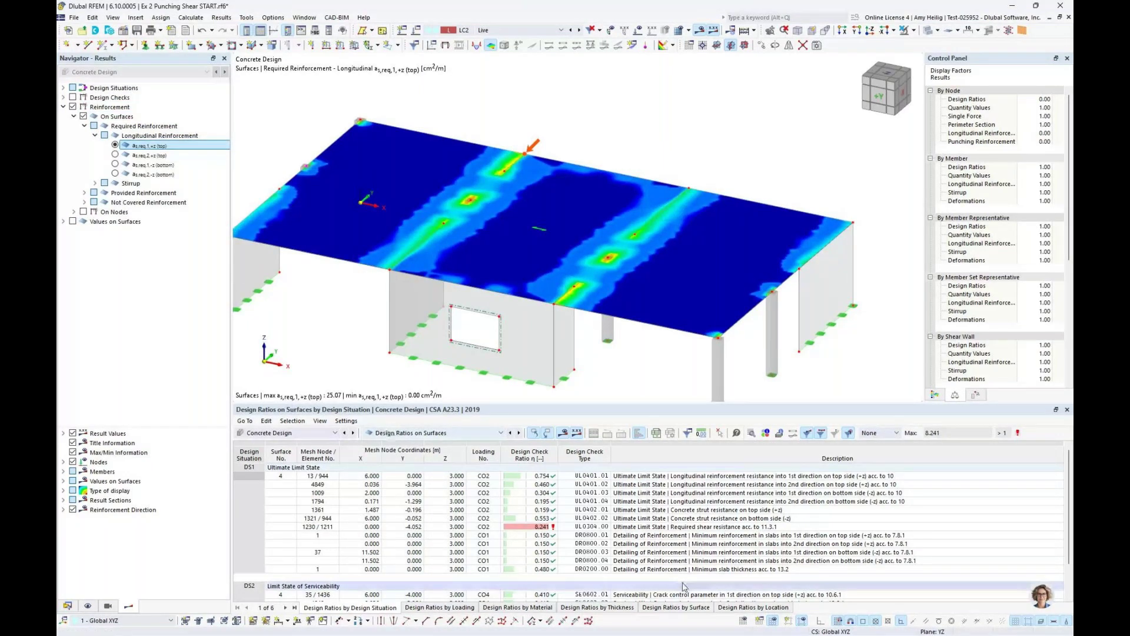
# - List the design ratios by surface and examine the details of check UL0401.01 for top longitudinal reinforcement in direction 1
pyautogui.click(675, 607)
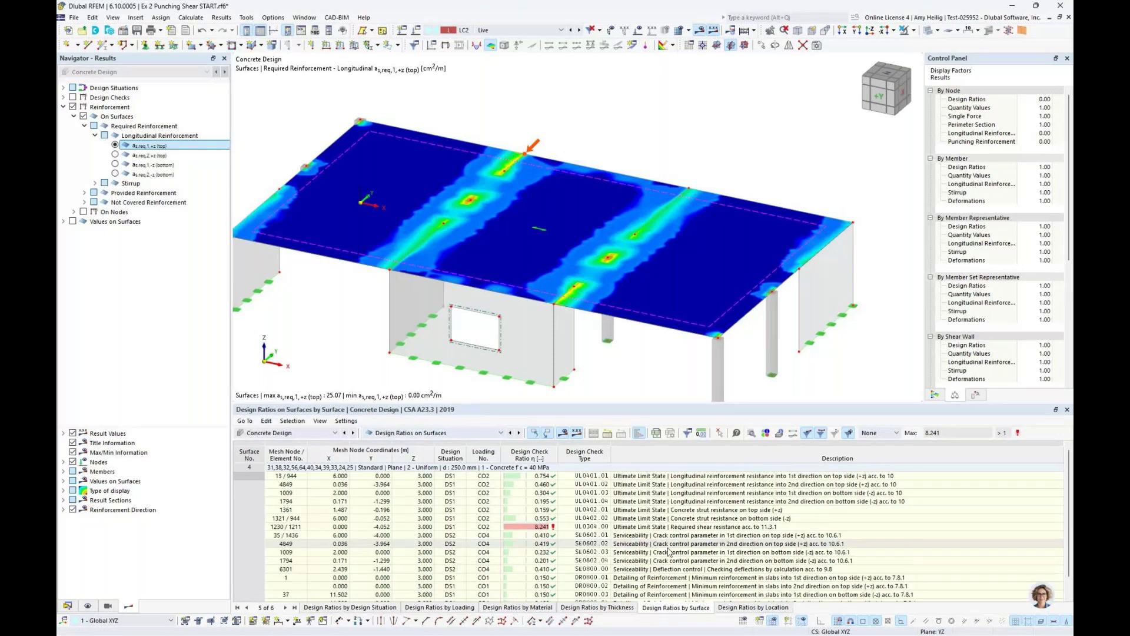
pyautogui.moveTo(677, 404); pyautogui.dragTo(679, 340)
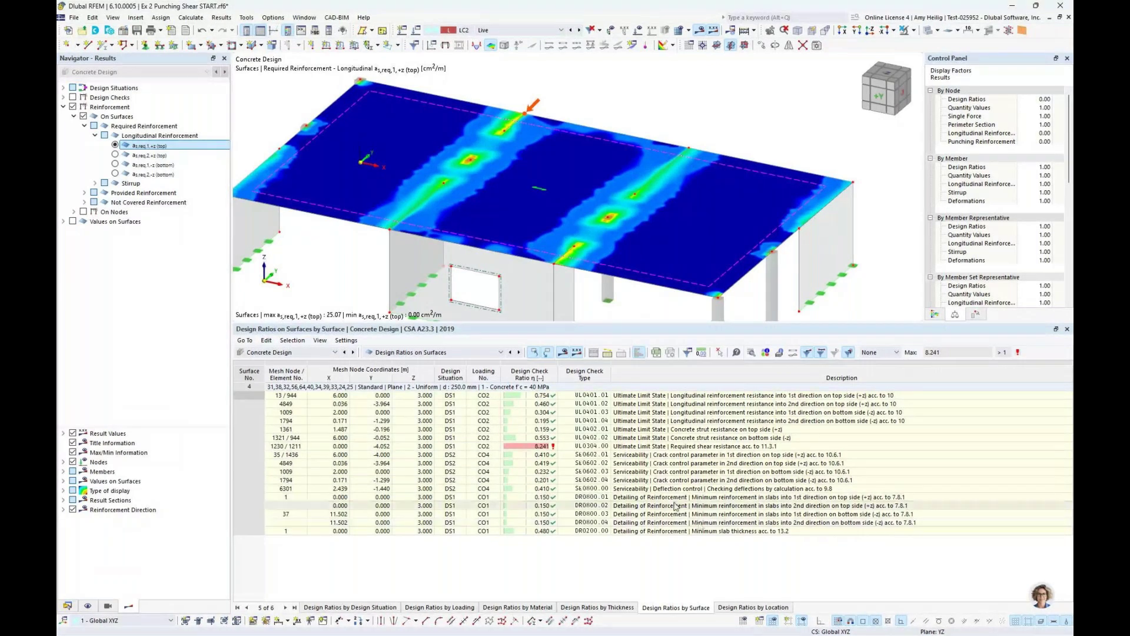
pyautogui.click(683, 399)
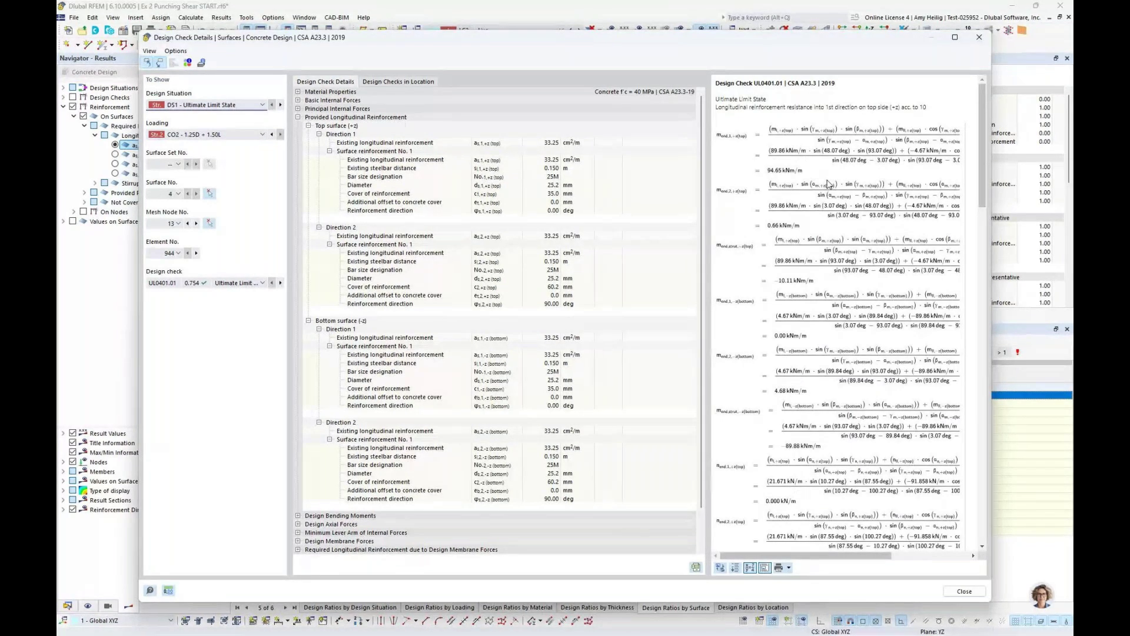
pyautogui.scroll(-5, 827, 184)
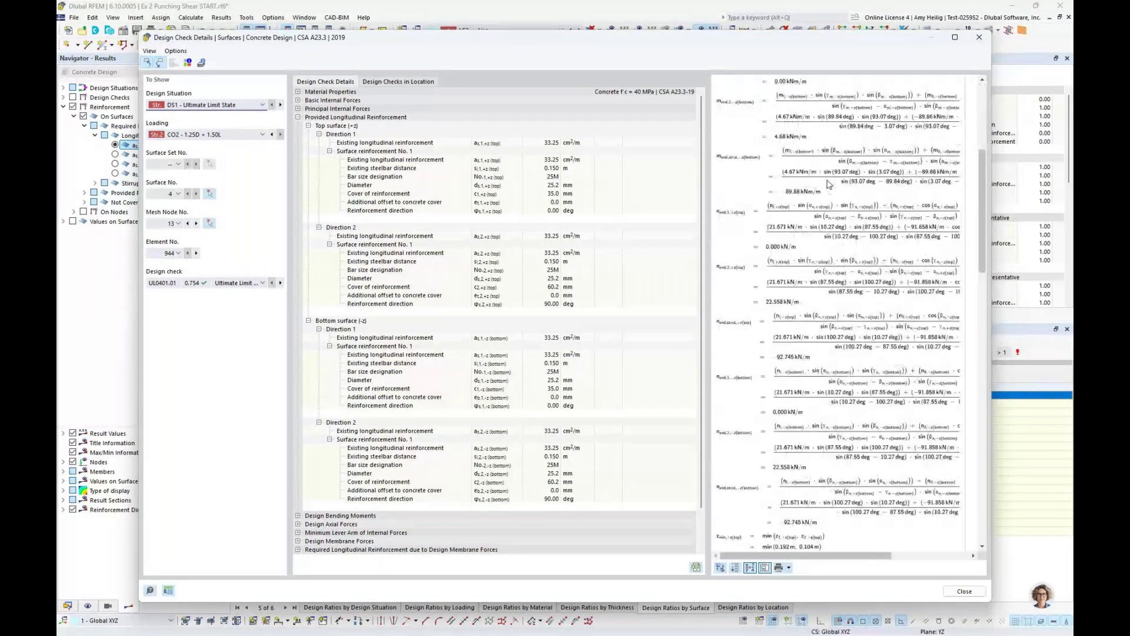
pyautogui.scroll(-3, 828, 184)
pyautogui.scroll(-10, 827, 184)
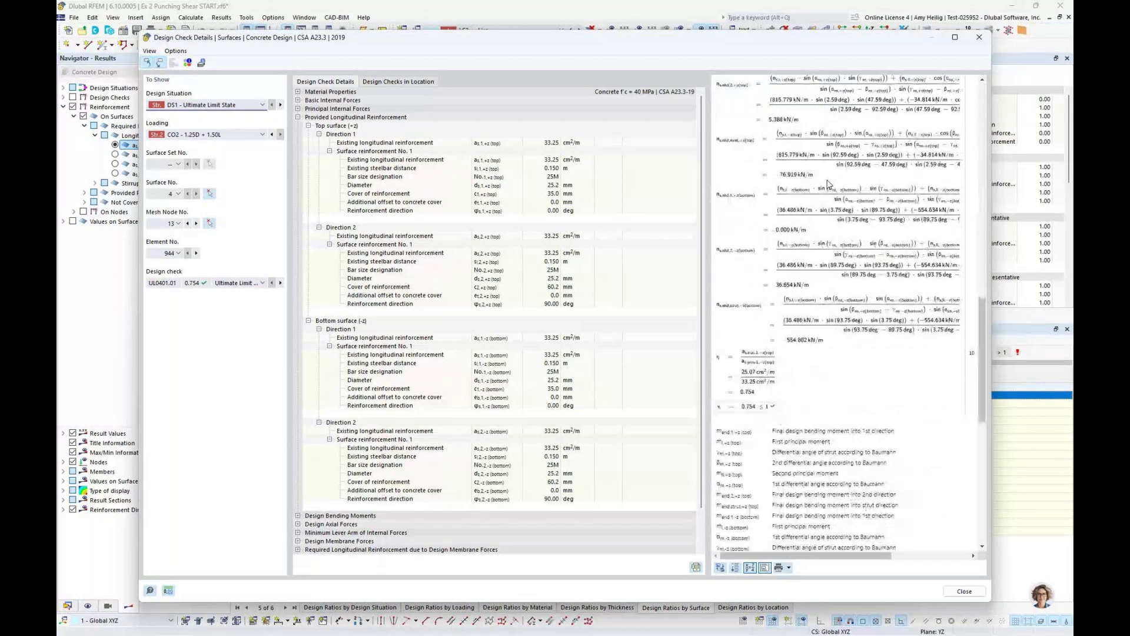
pyautogui.scroll(-2, 827, 185)
pyautogui.keyDown('ctrl'); pyautogui.scroll(2, 767, 463); pyautogui.keyUp('ctrl')
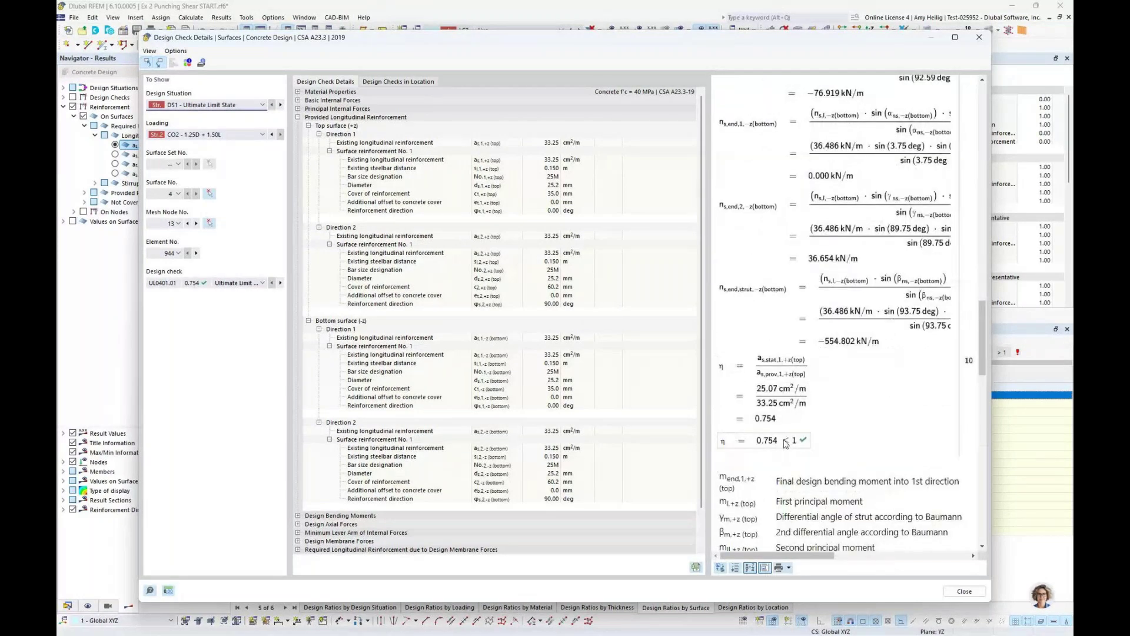
pyautogui.click(948, 589)
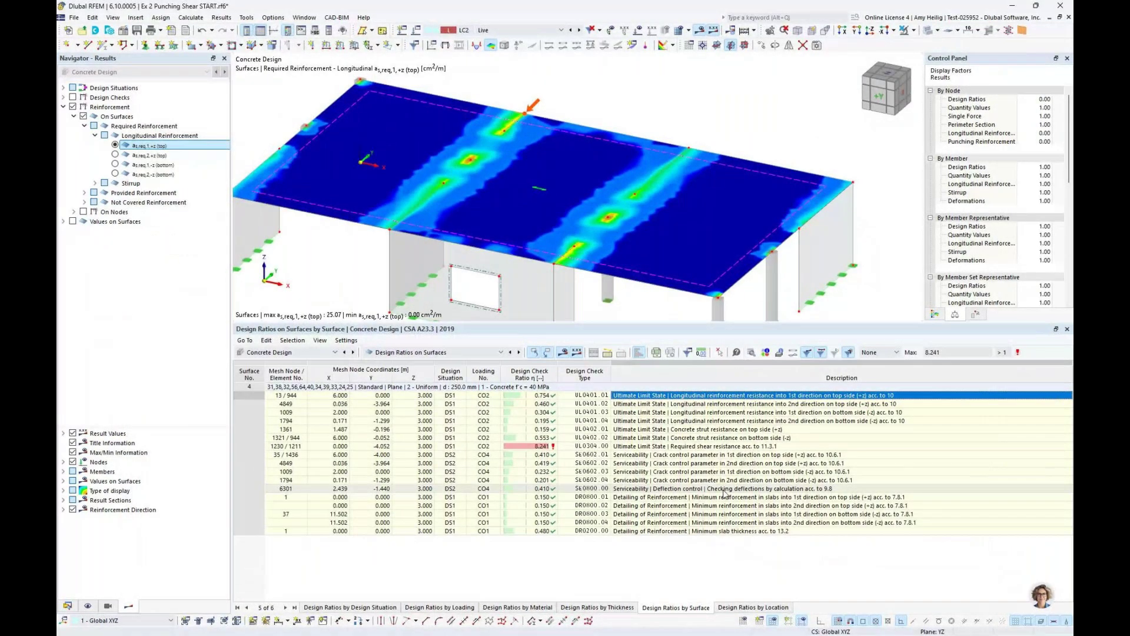
# - Locate the required shear resistance check UL0304.00 on the slab and enlarge the model view again
pyautogui.click(654, 445)
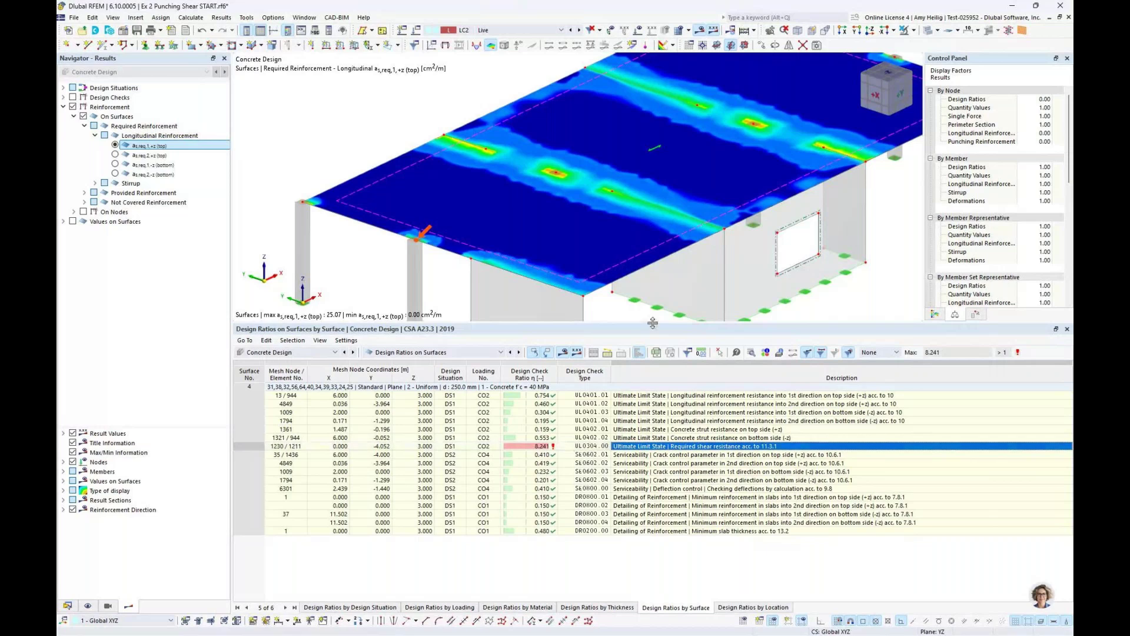
pyautogui.moveTo(652, 322); pyautogui.dragTo(652, 403)
pyautogui.scroll(-2, 652, 283)
pyautogui.keyDown('ctrl'); pyautogui.moveTo(694, 282); pyautogui.dragTo(485, 288, button='middle'); pyautogui.keyUp('ctrl')
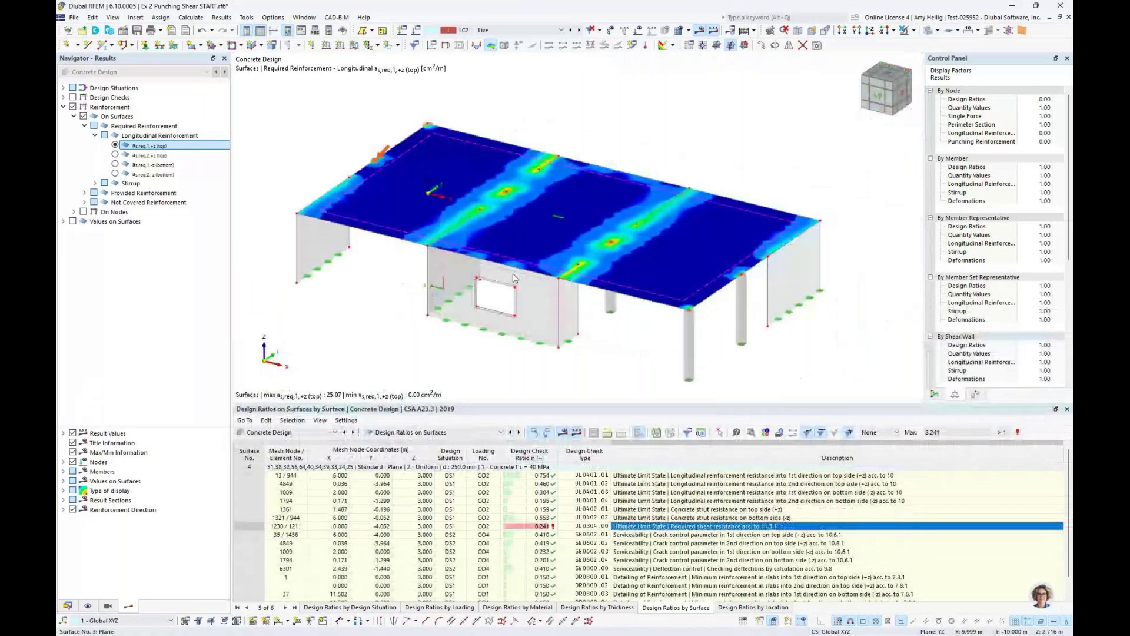
# - Show the colour scale and compare the slab's required reinforcement in direction 2 on top and direction 1 on the bottom
pyautogui.click(934, 394)
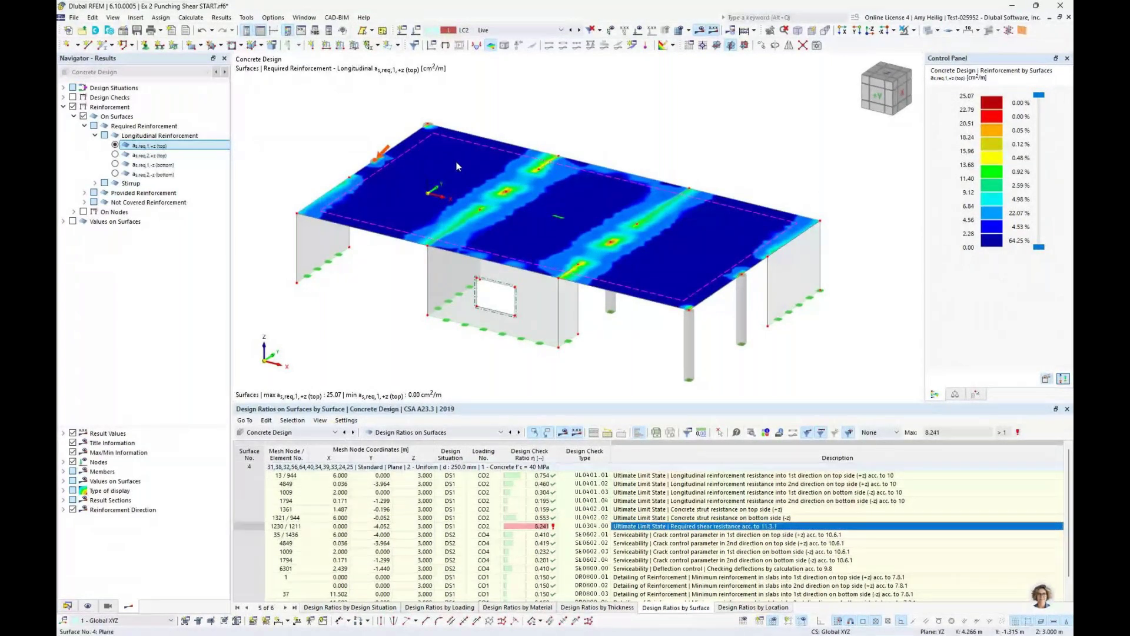
pyautogui.click(115, 156)
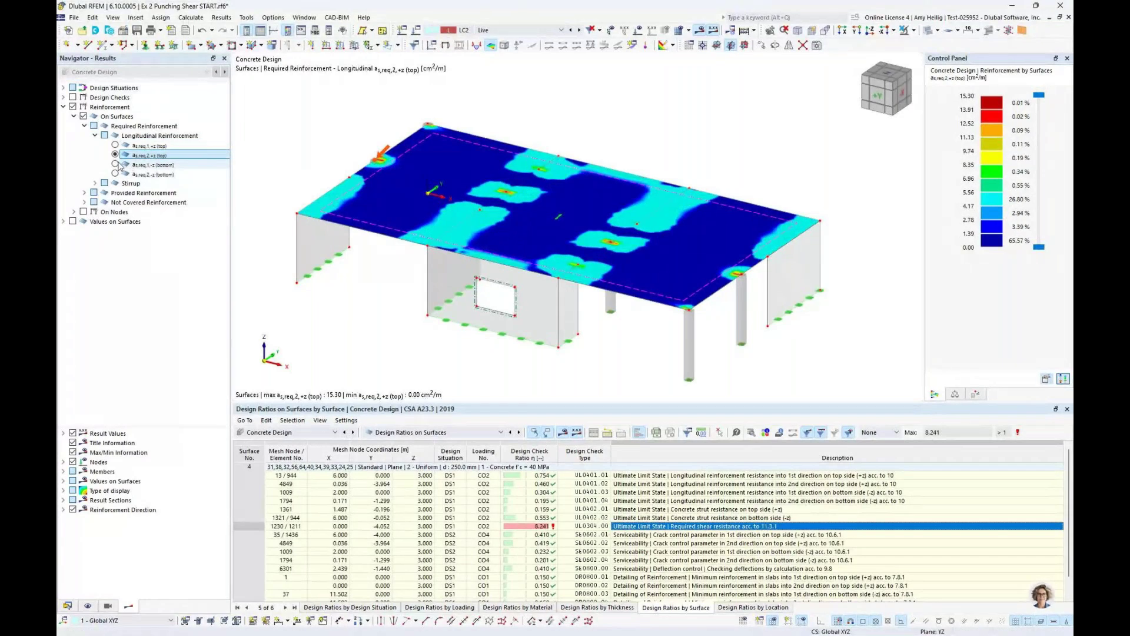
pyautogui.click(116, 165)
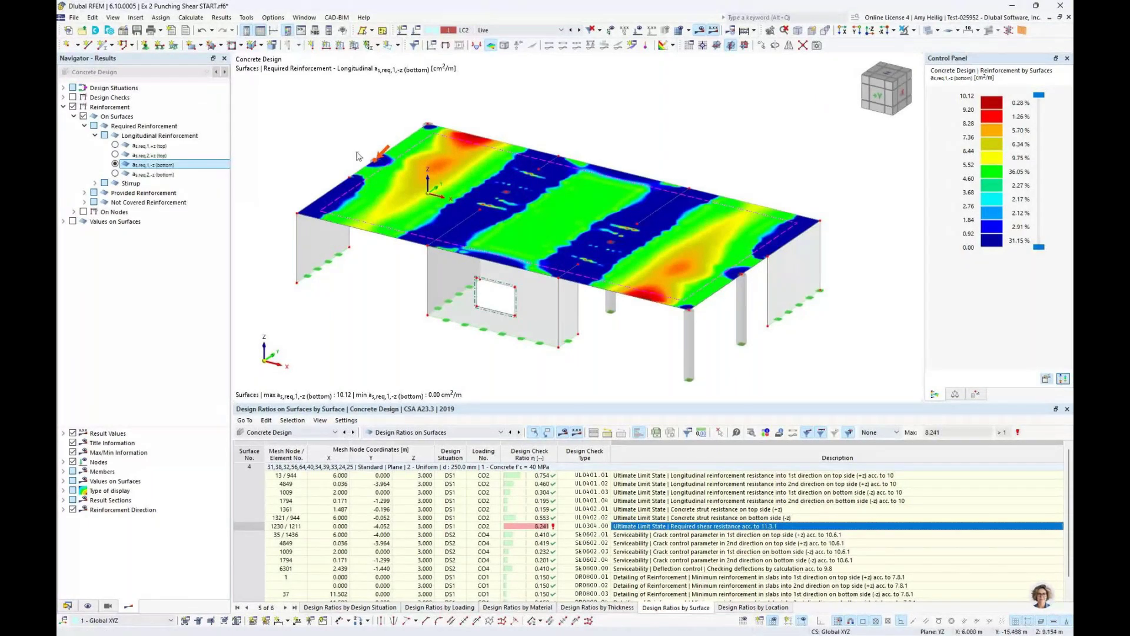
# - Hide the reinforcement results, display the design checks on nodes only and list the design ratios by node
pyautogui.click(73, 116)
pyautogui.click(73, 107)
pyautogui.click(63, 98)
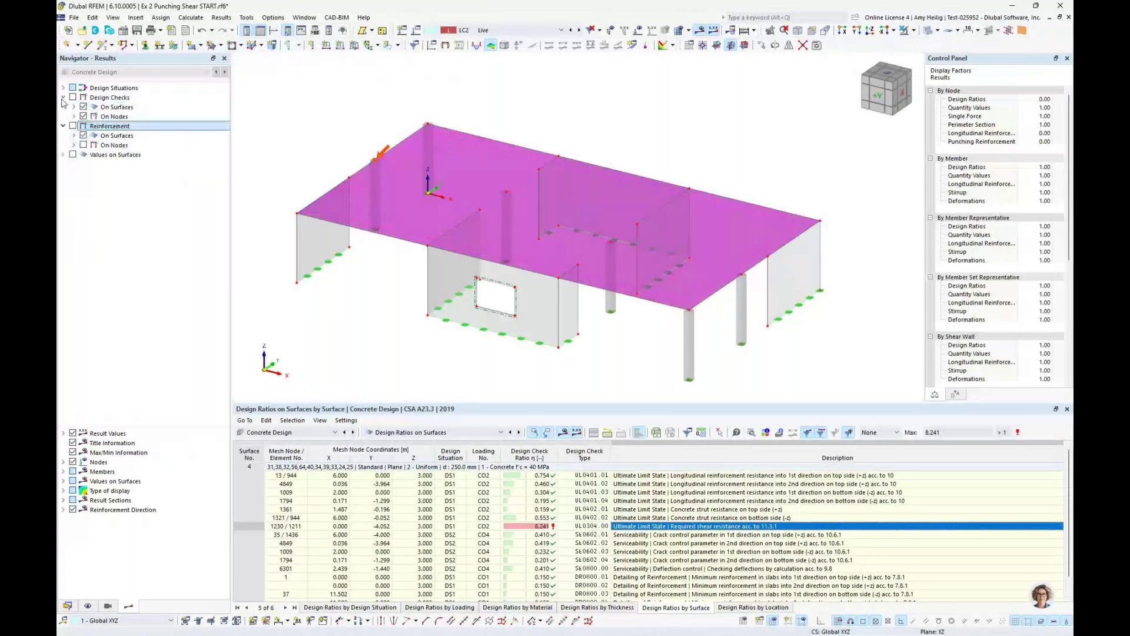
pyautogui.click(73, 98)
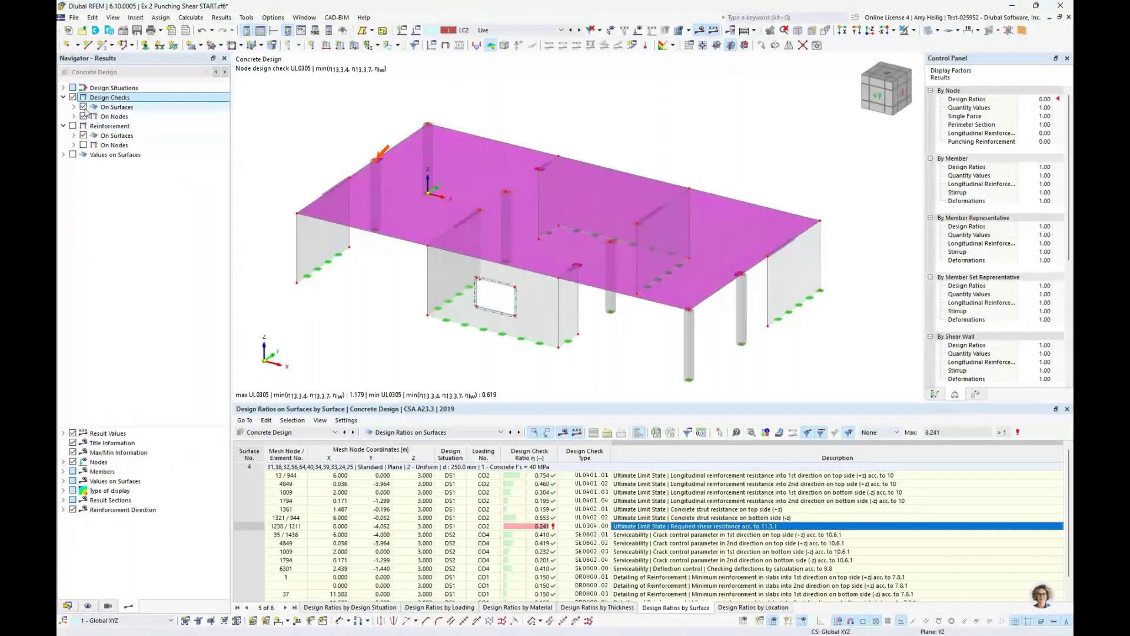
pyautogui.click(83, 107)
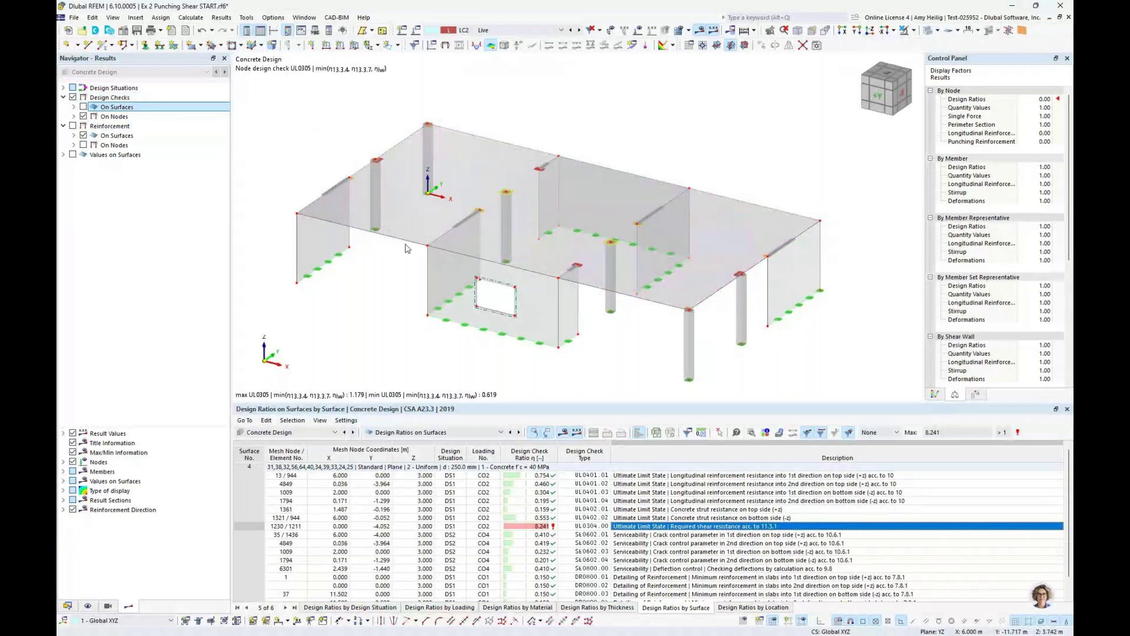
pyautogui.click(417, 431)
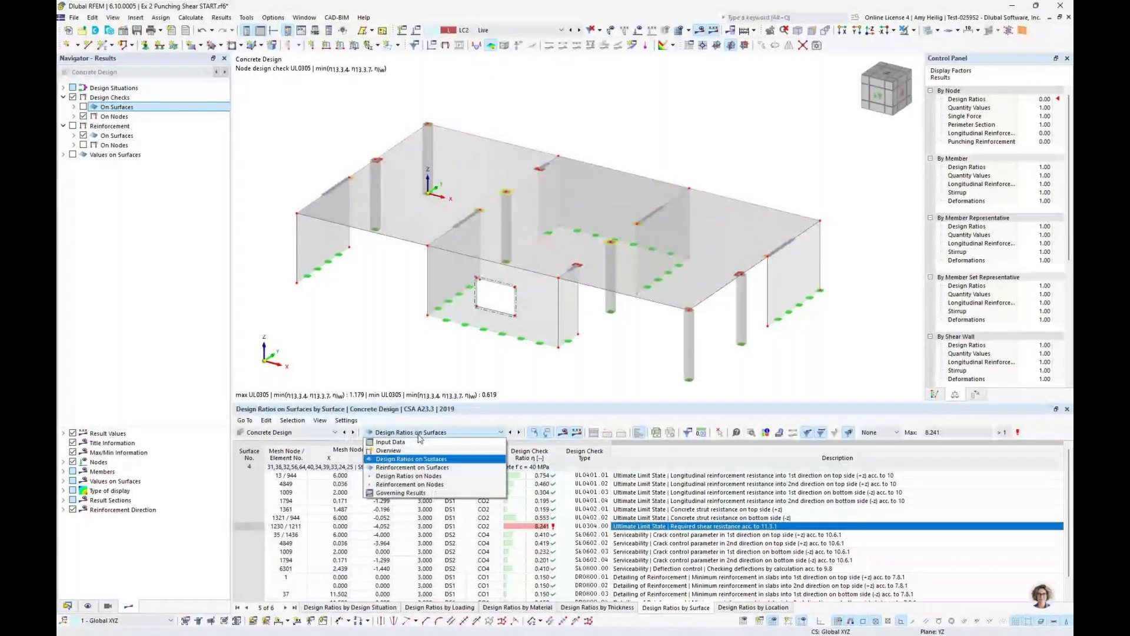
pyautogui.click(417, 477)
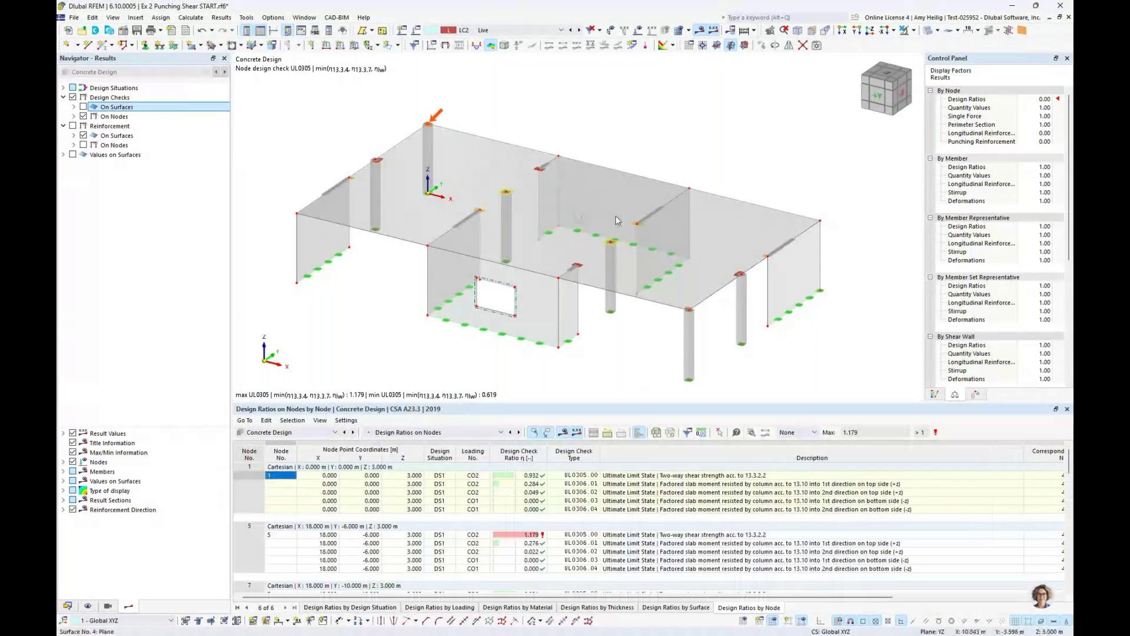
# - Show only the slab and its related objects in plan view and expand the list of design checks on nodes
pyautogui.click(714, 190)
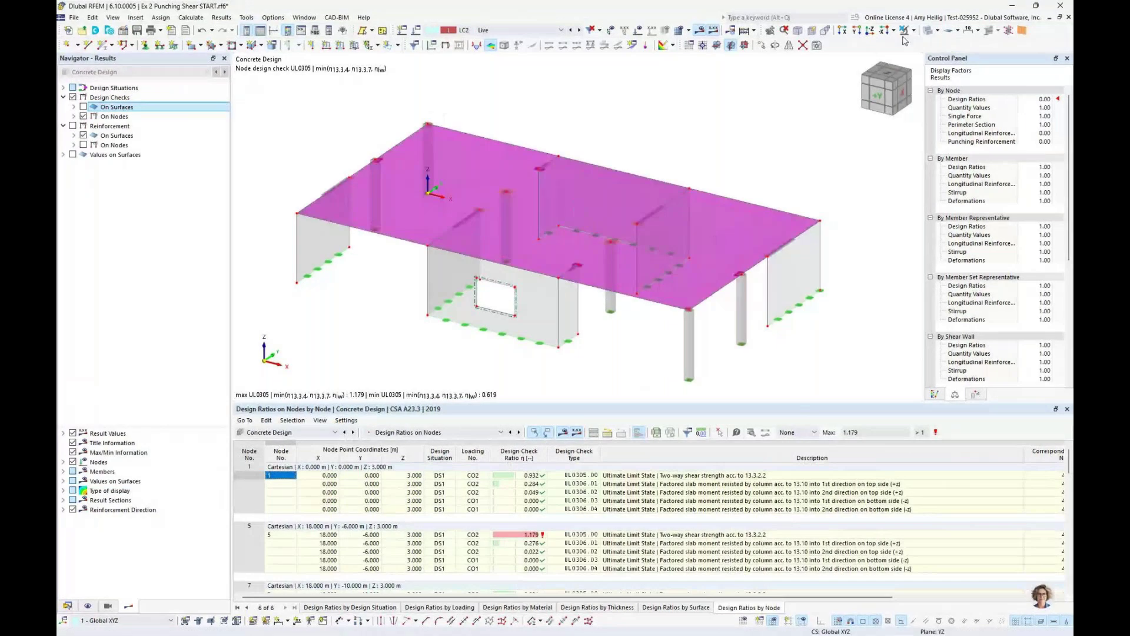
pyautogui.click(914, 32)
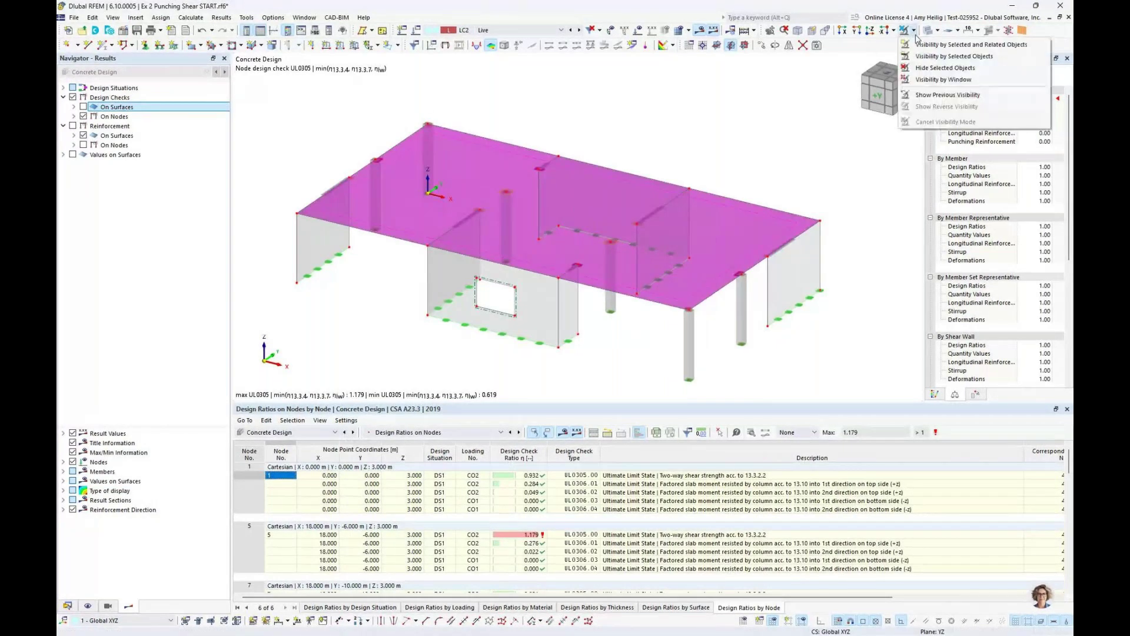
pyautogui.click(921, 45)
pyautogui.click(872, 31)
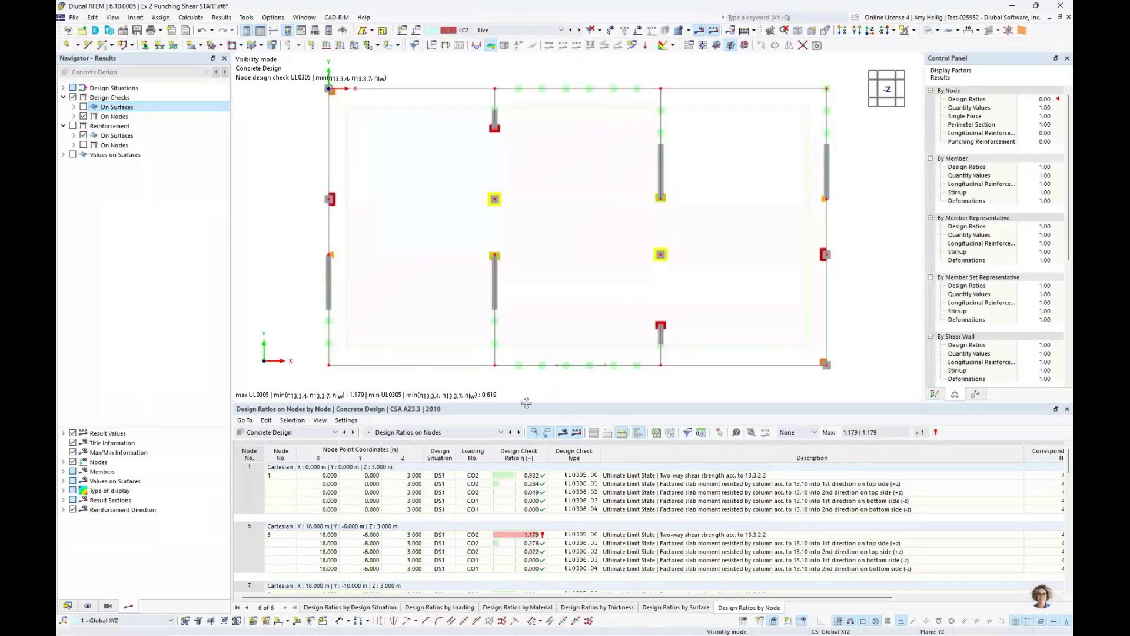
pyautogui.moveTo(526, 403); pyautogui.dragTo(526, 469)
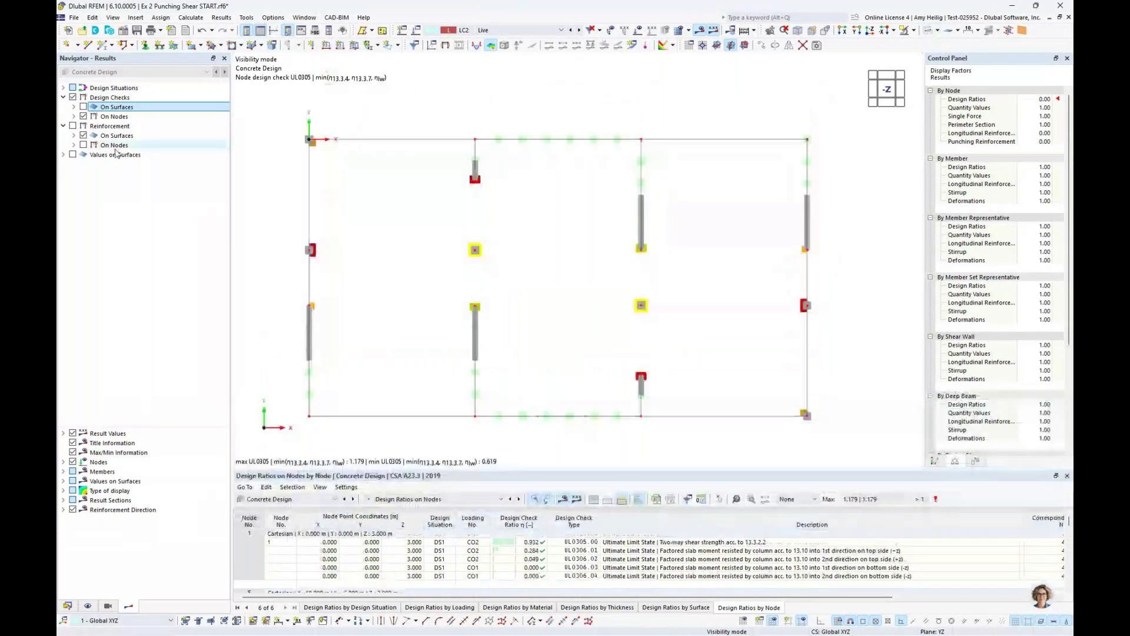
pyautogui.click(74, 116)
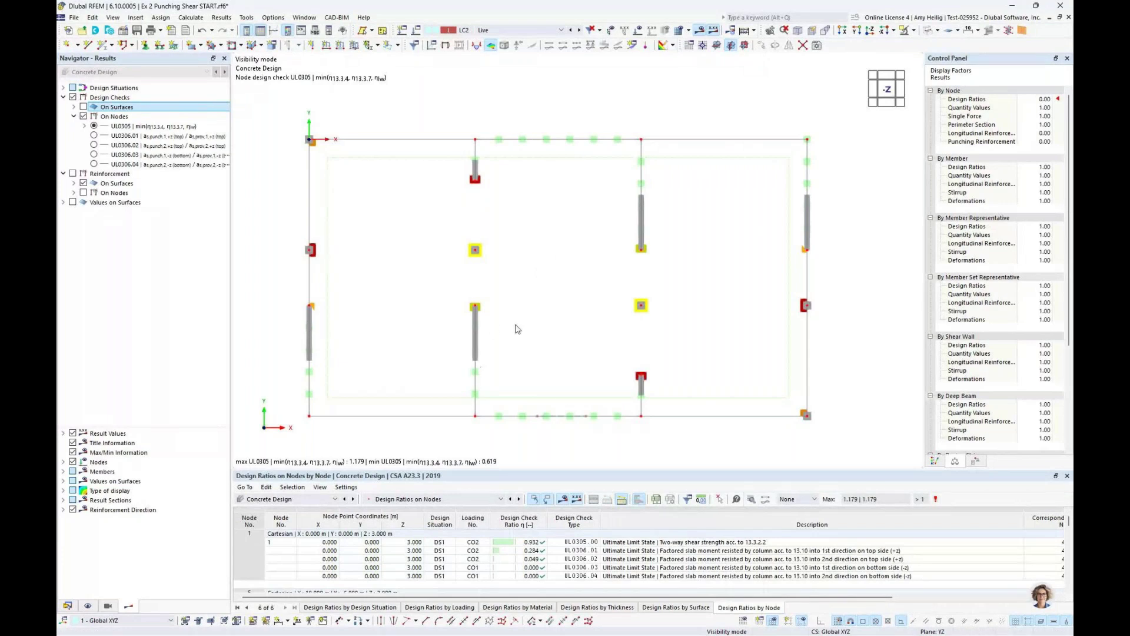
# - Enlarge the results table and locate nodes 1, 7 and 5 on the plan from their design check rows
pyautogui.moveTo(564, 469); pyautogui.dragTo(574, 304)
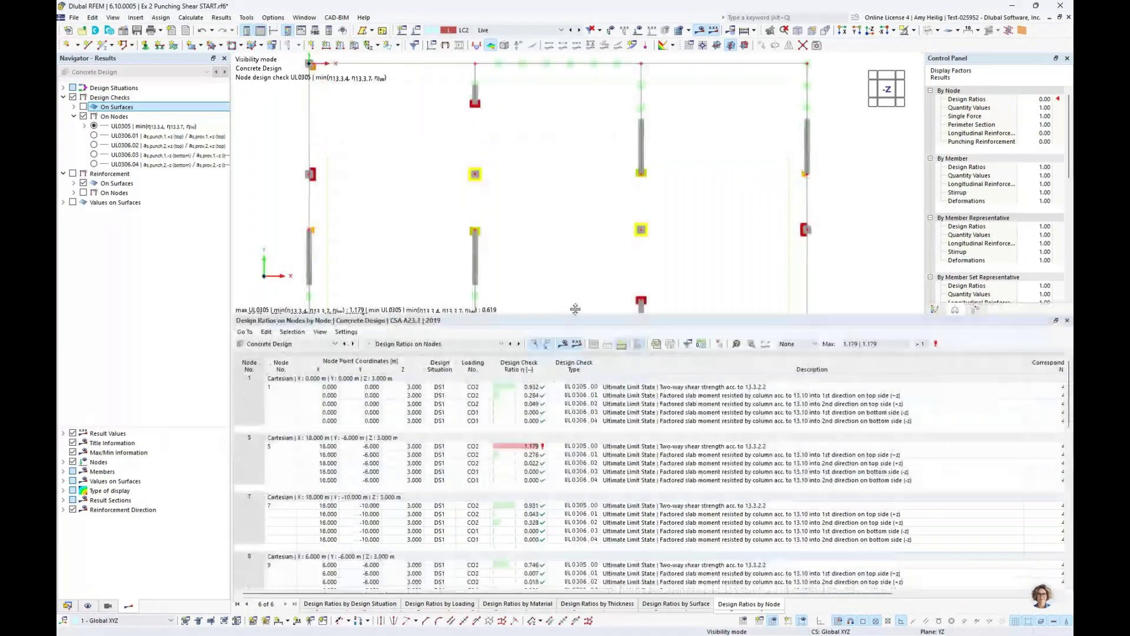
pyautogui.click(639, 378)
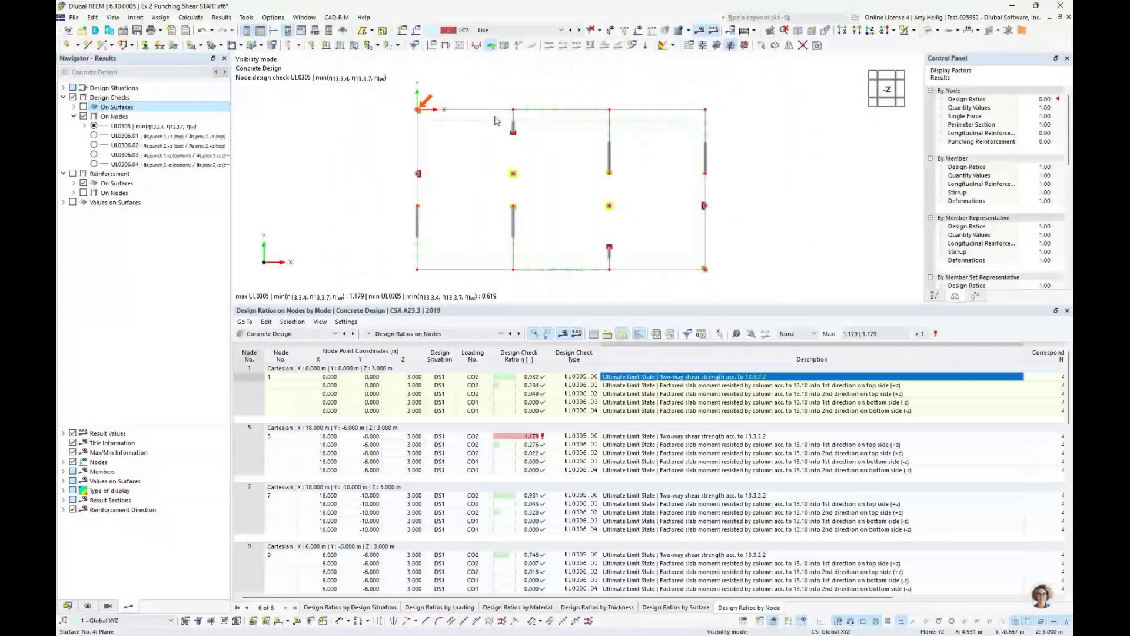
pyautogui.click(609, 513)
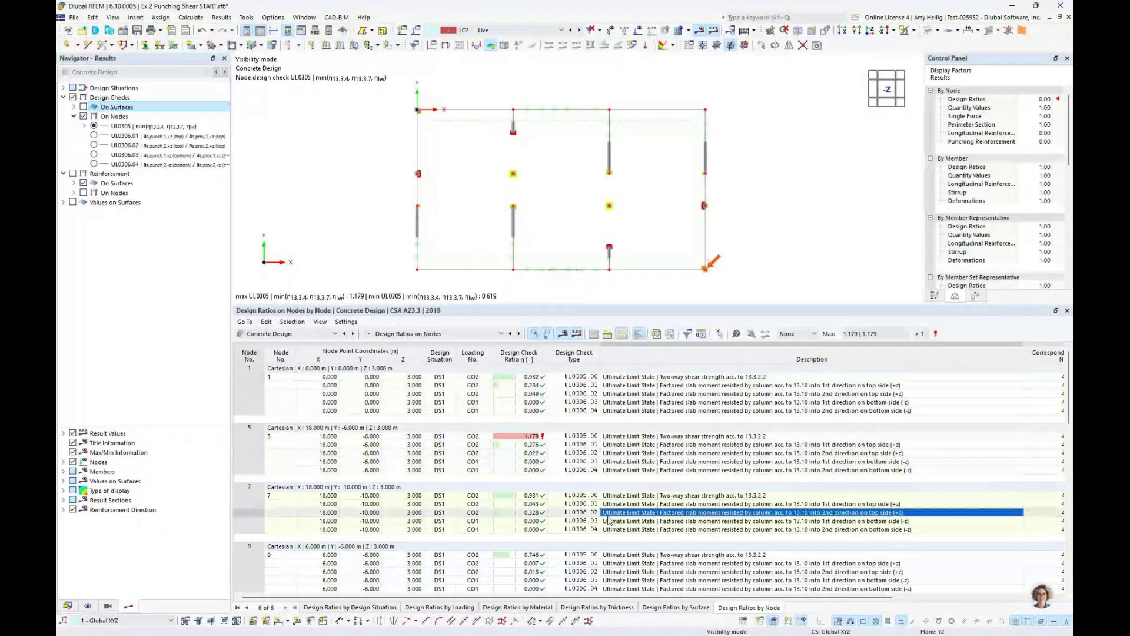
pyautogui.click(671, 437)
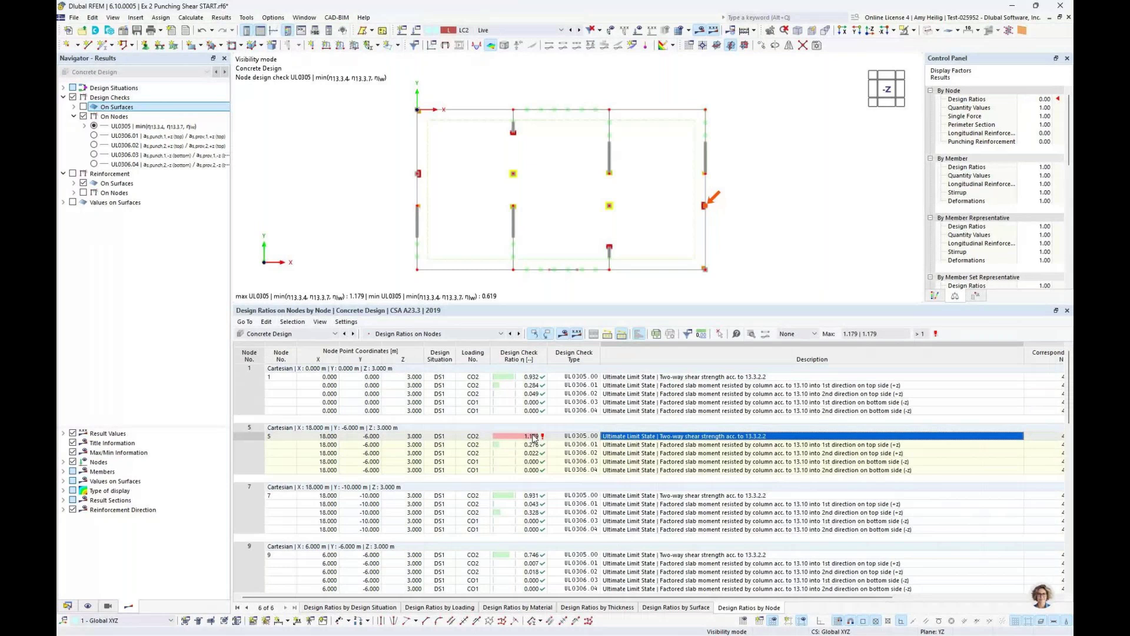
# - Examine the details of the UL0305.00 two-way shear strength check at node 5, down to the final design ratio
pyautogui.click(752, 334)
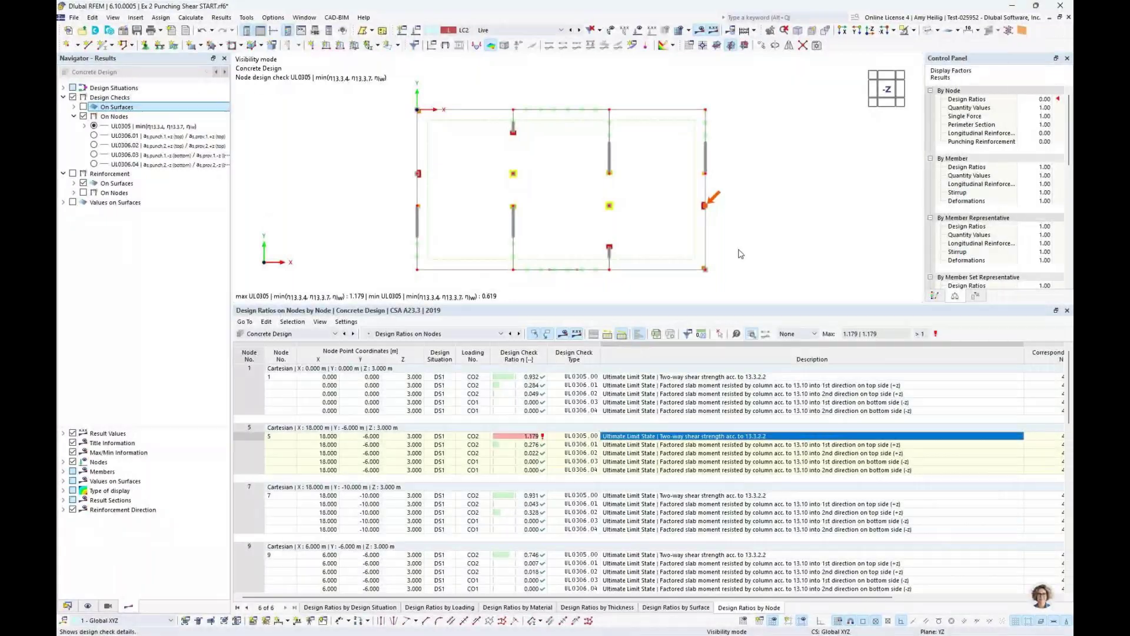
pyautogui.scroll(-10, 823, 312)
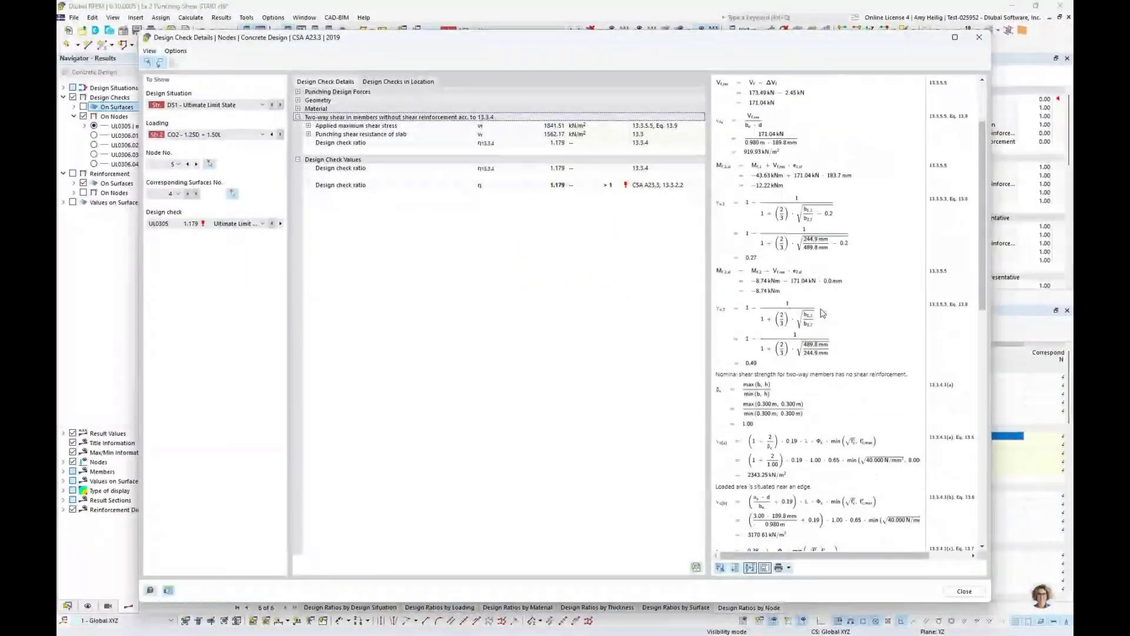
pyautogui.scroll(-1, 822, 312)
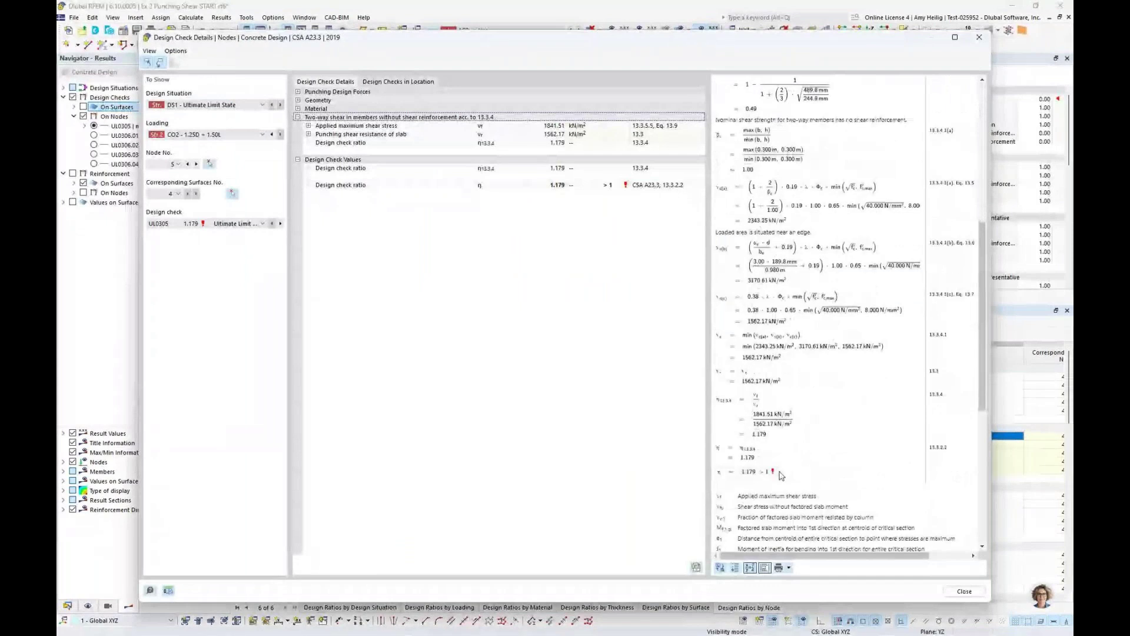
pyautogui.keyDown('ctrl'); pyautogui.scroll(3, 781, 476); pyautogui.keyUp('ctrl')
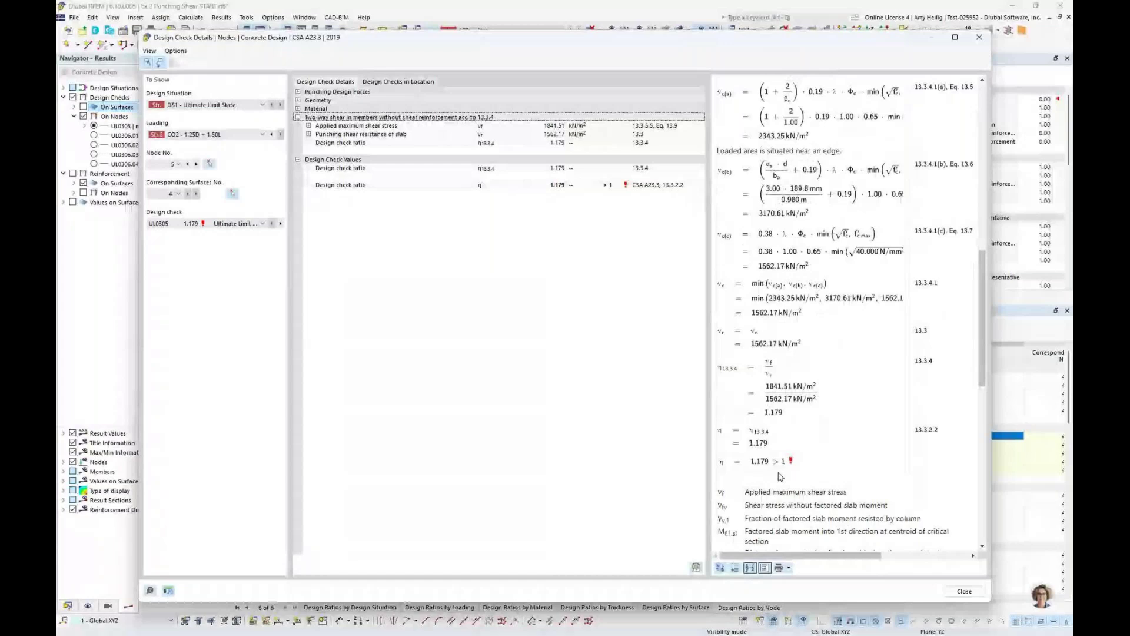
pyautogui.scroll(-1, 779, 475)
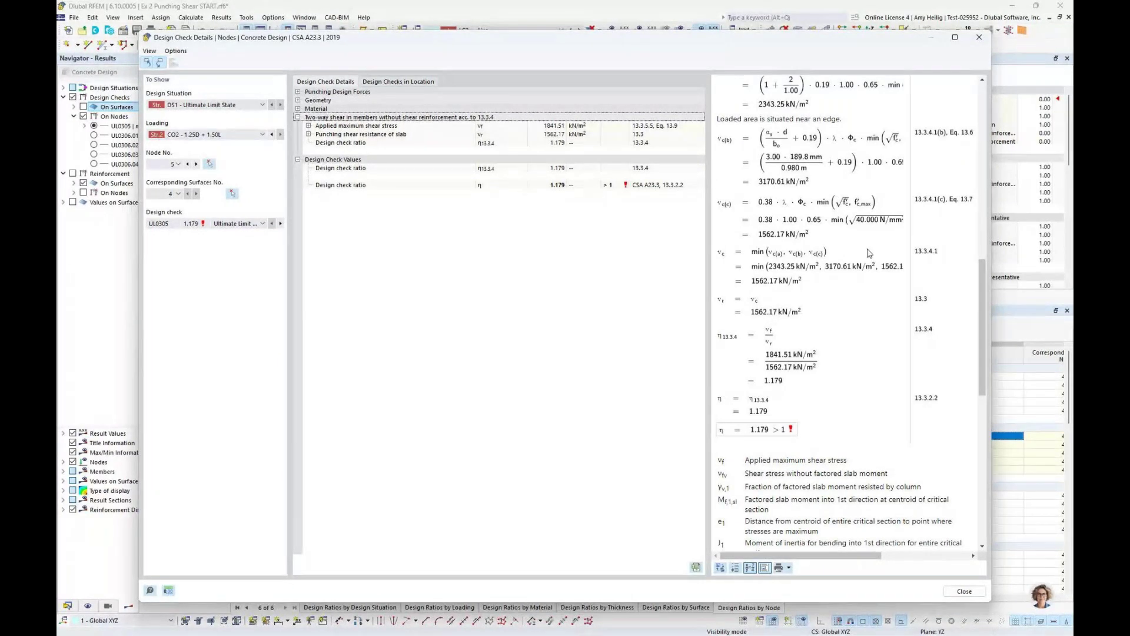
pyautogui.click(979, 40)
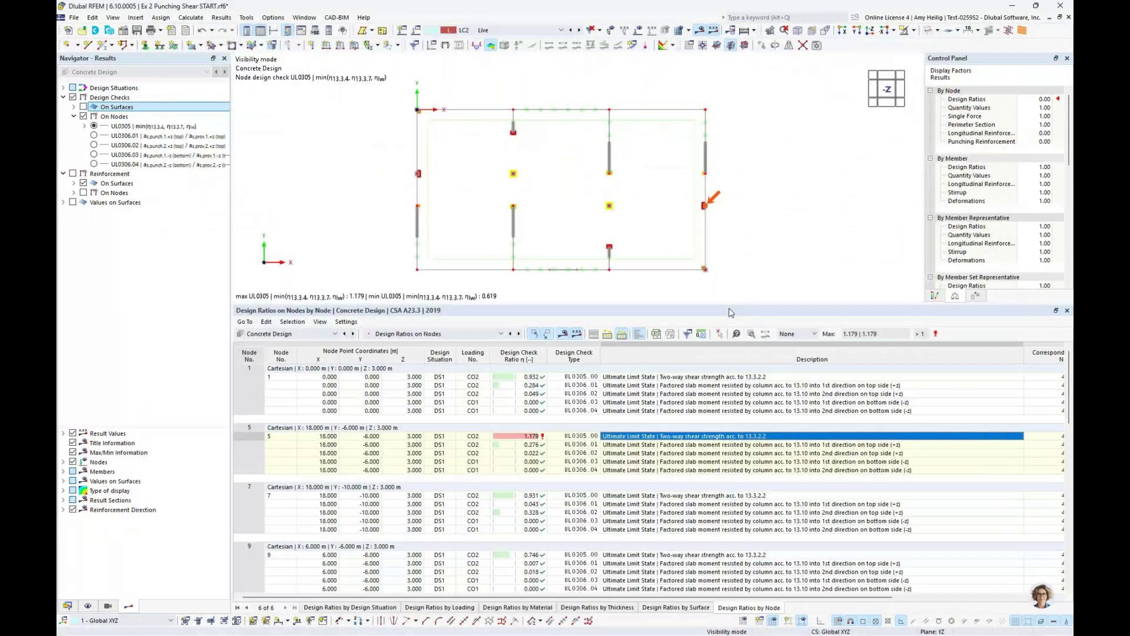
# - Filter the node design ratios to those greater than 1 and locate nodes 43, 49 and 53 on the plan
pyautogui.click(814, 334)
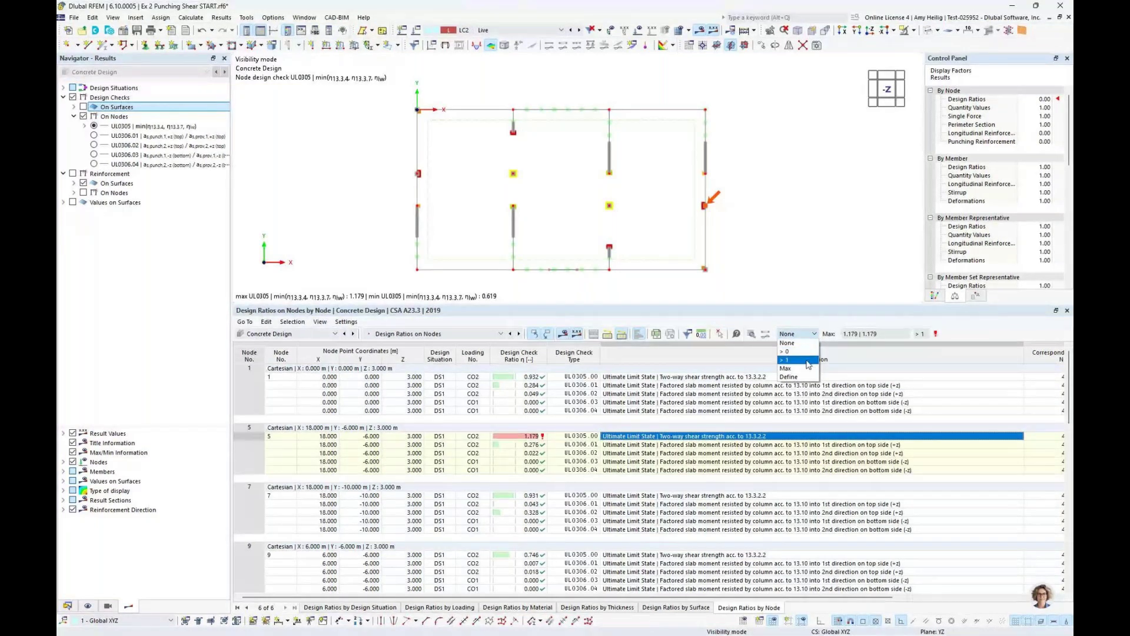
pyautogui.click(807, 361)
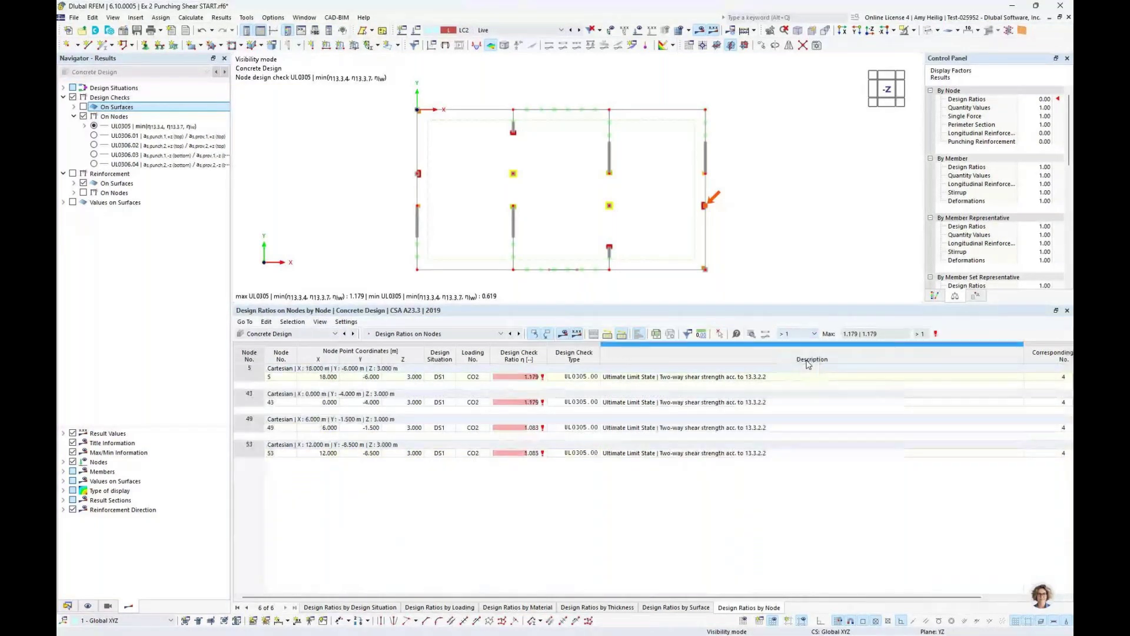
pyautogui.click(721, 402)
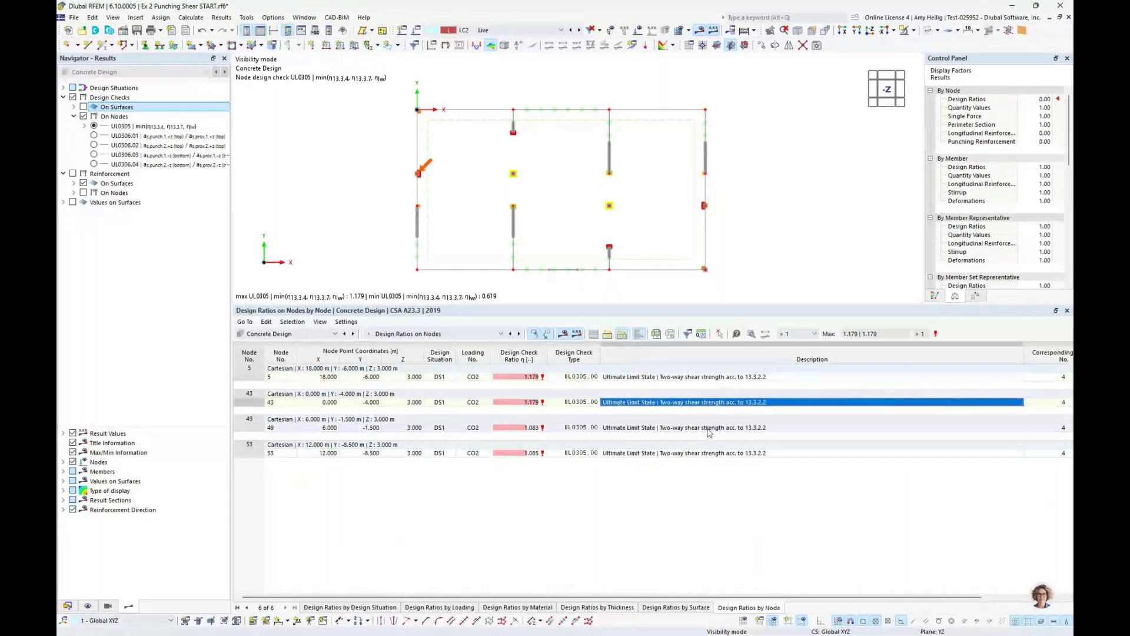
pyautogui.click(715, 428)
pyautogui.click(709, 454)
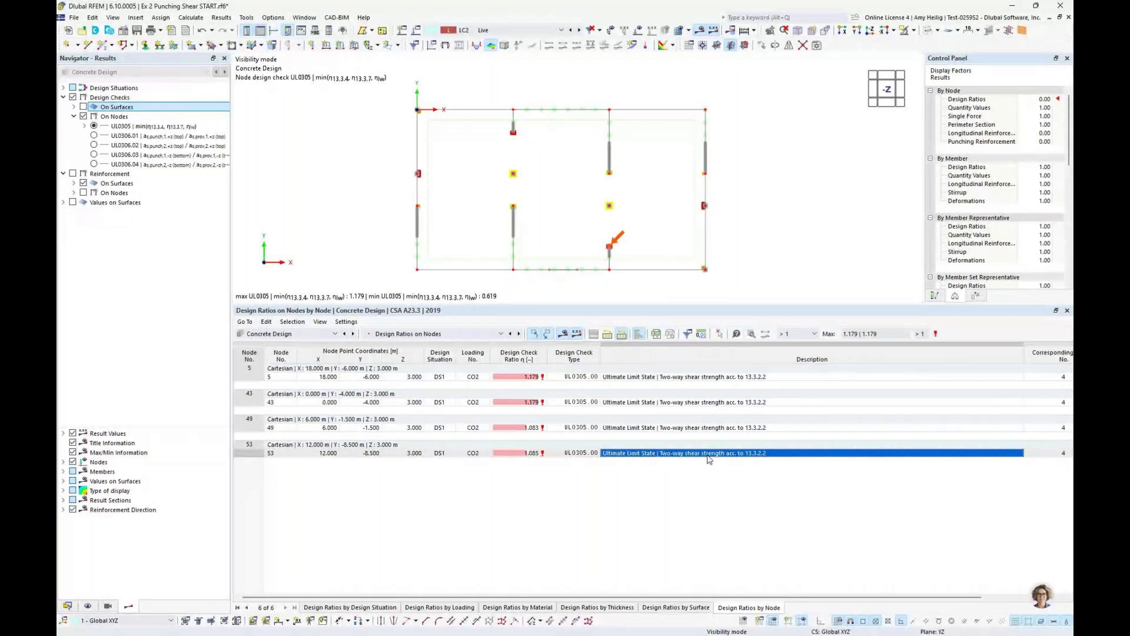
# - Select nodes 5, 43, 49 and 53, restrict visibility to them and their related objects, and show the model in 3D
pyautogui.click(643, 379)
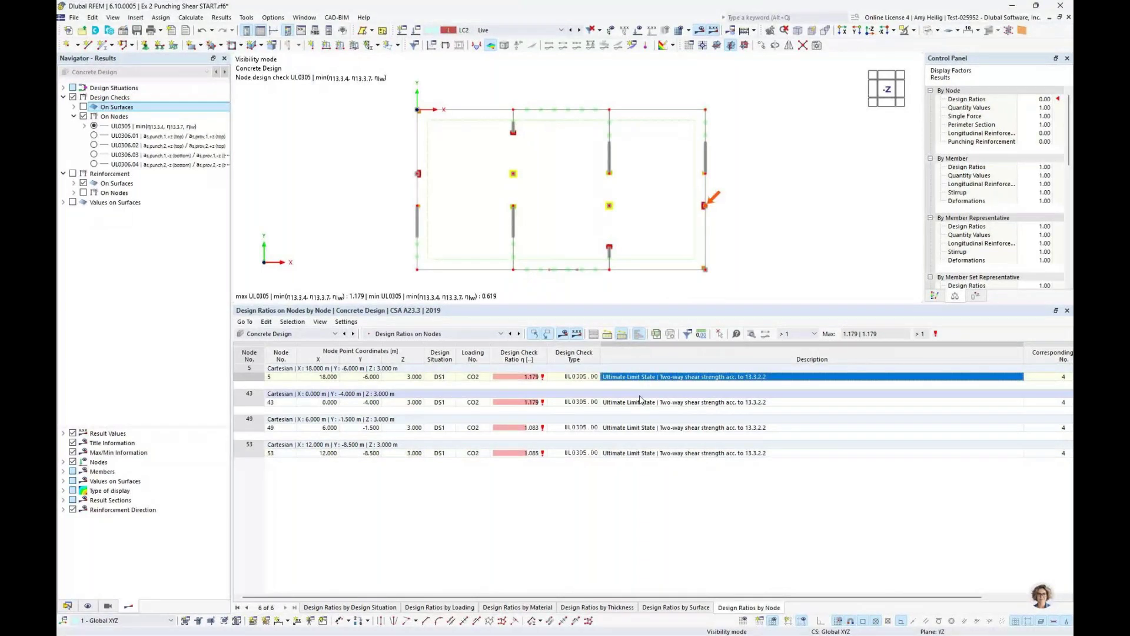
pyautogui.keyDown('shift'); pyautogui.click(638, 427); pyautogui.keyUp('shift')
pyautogui.keyDown('shift'); pyautogui.click(636, 454); pyautogui.keyUp('shift')
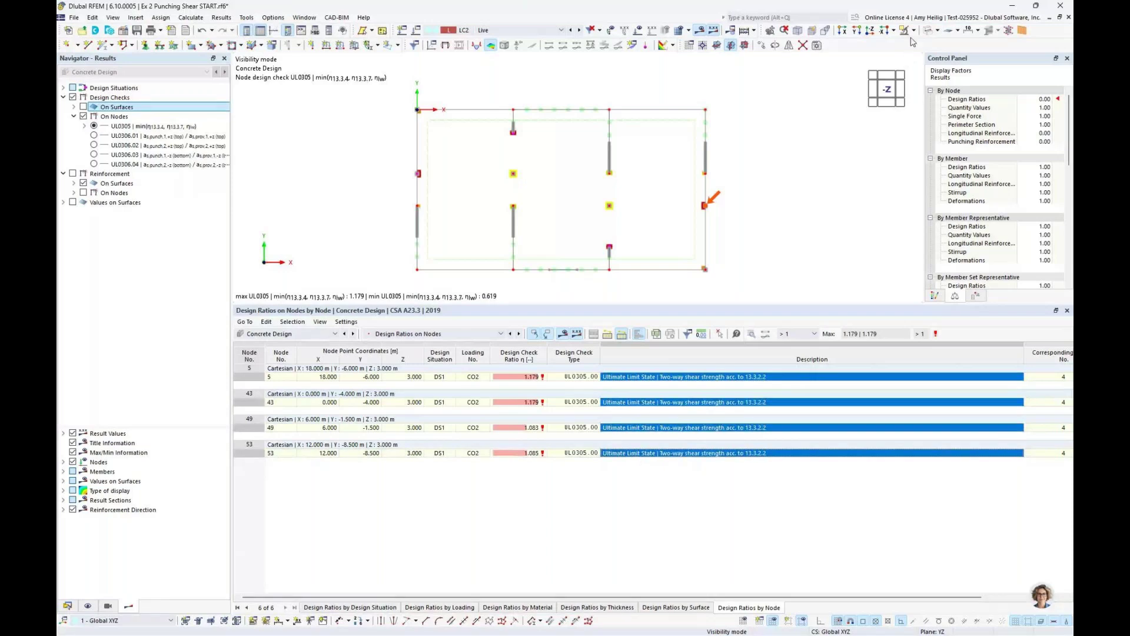
pyautogui.click(913, 30)
pyautogui.click(919, 47)
pyautogui.keyDown('ctrl'); pyautogui.moveTo(730, 212); pyautogui.dragTo(588, 182, button='middle'); pyautogui.keyUp('ctrl')
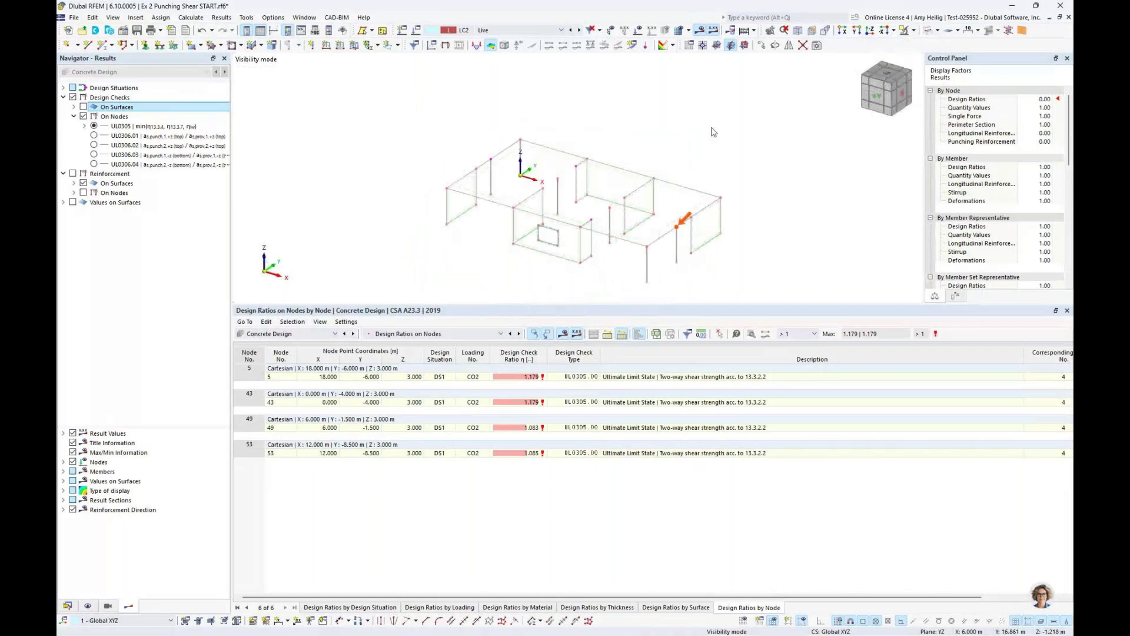
pyautogui.scroll(3, 636, 233)
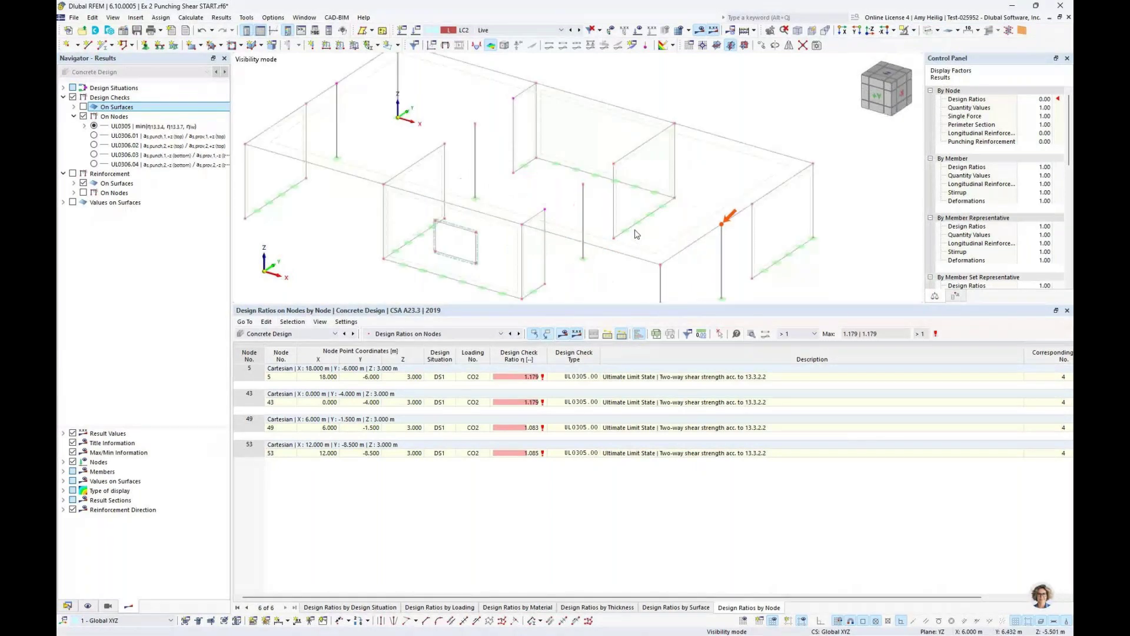
pyautogui.scroll(-2, 457, 123)
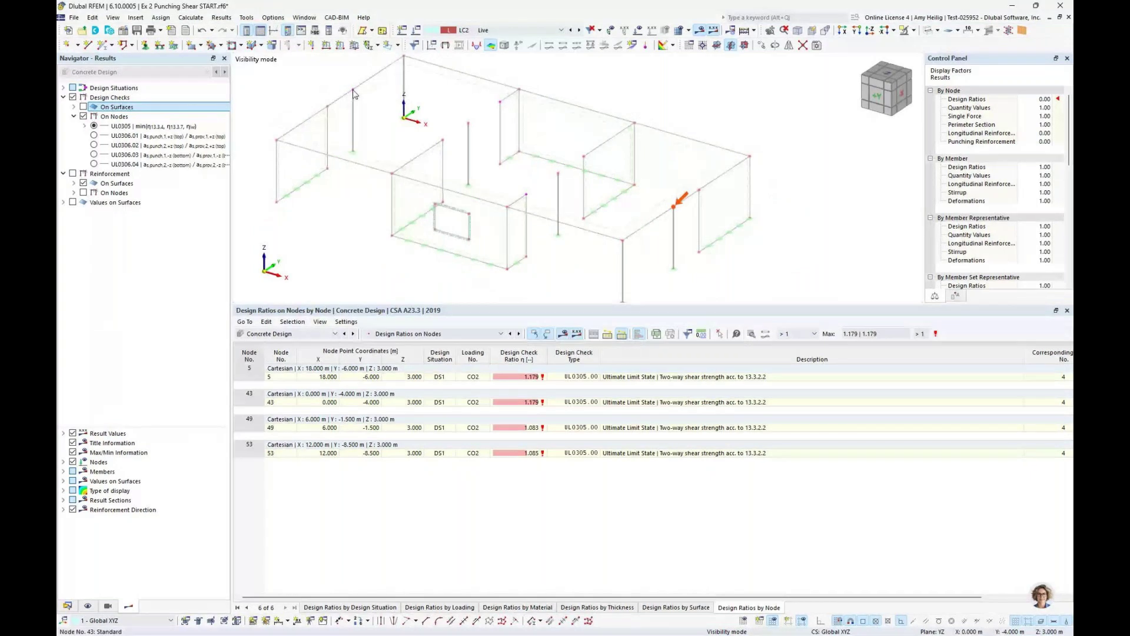
# - Edit the four selected nodes together and start a new punching reinforcement for their concrete design
pyautogui.doubleClick(353, 93)
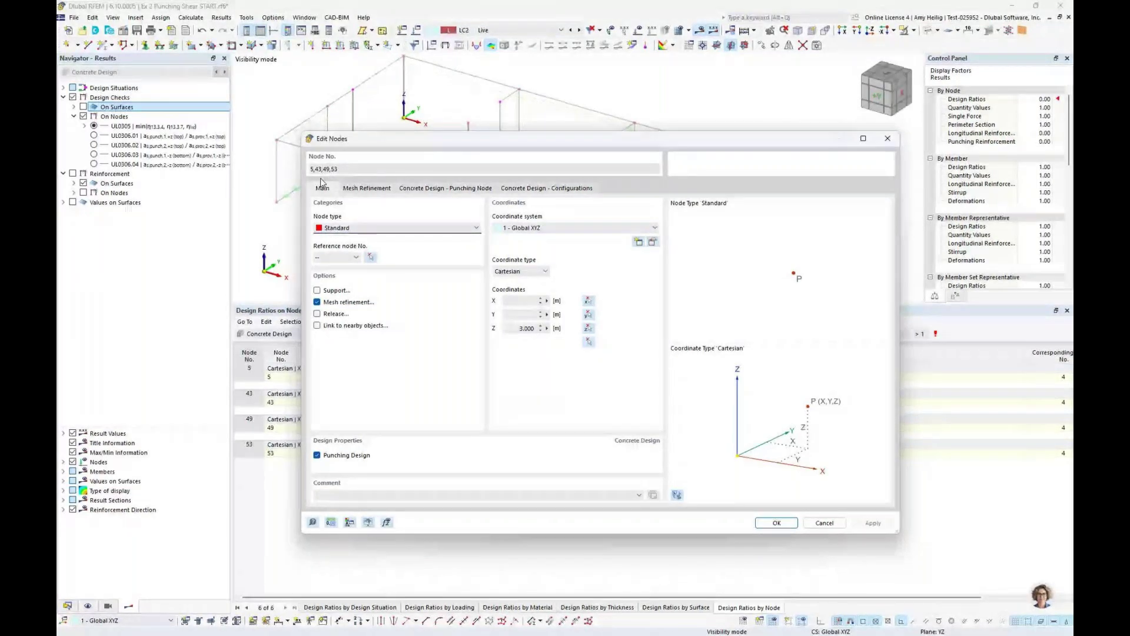
pyautogui.click(423, 188)
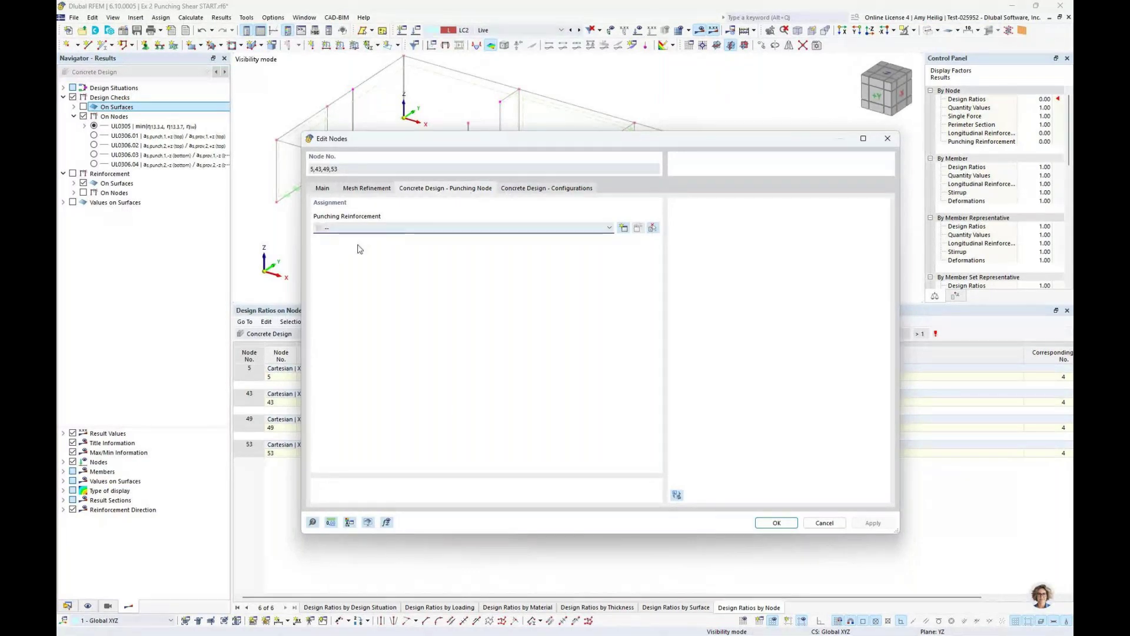
pyautogui.click(623, 227)
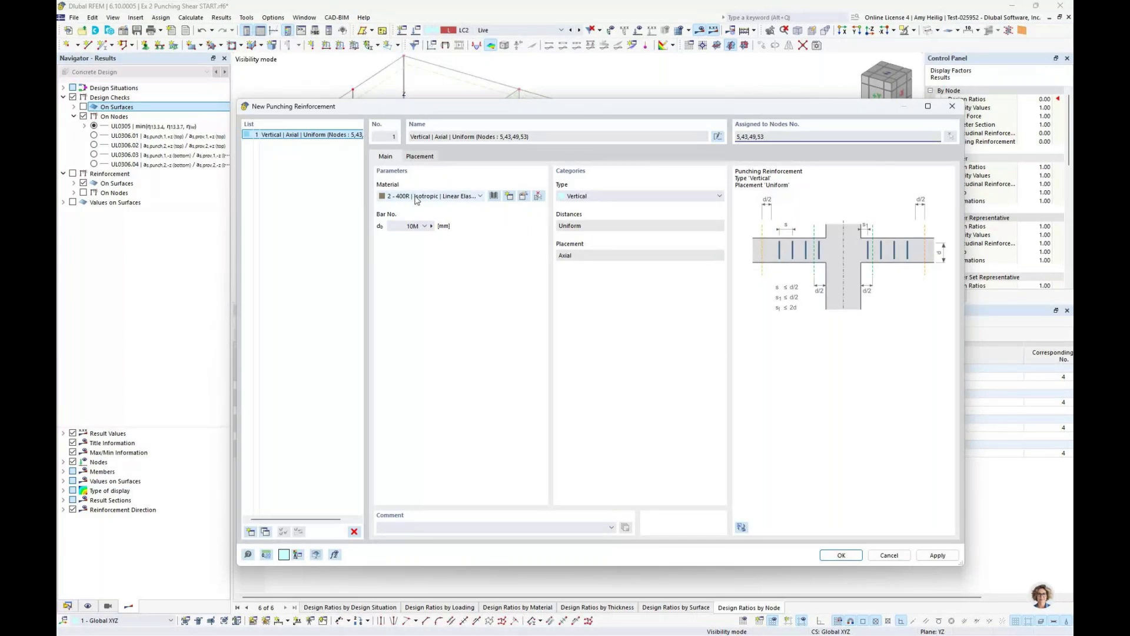
# - Look up the CSA A23.3-19 reinforcing steel grades in the material library
pyautogui.click(494, 197)
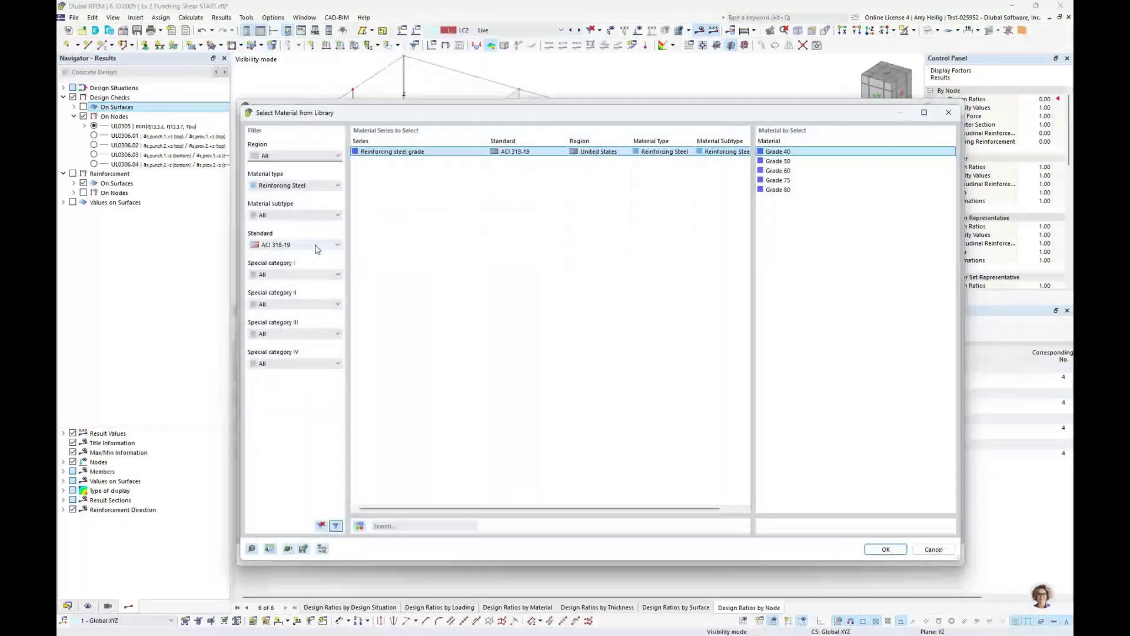
pyautogui.click(311, 244)
pyautogui.click(305, 287)
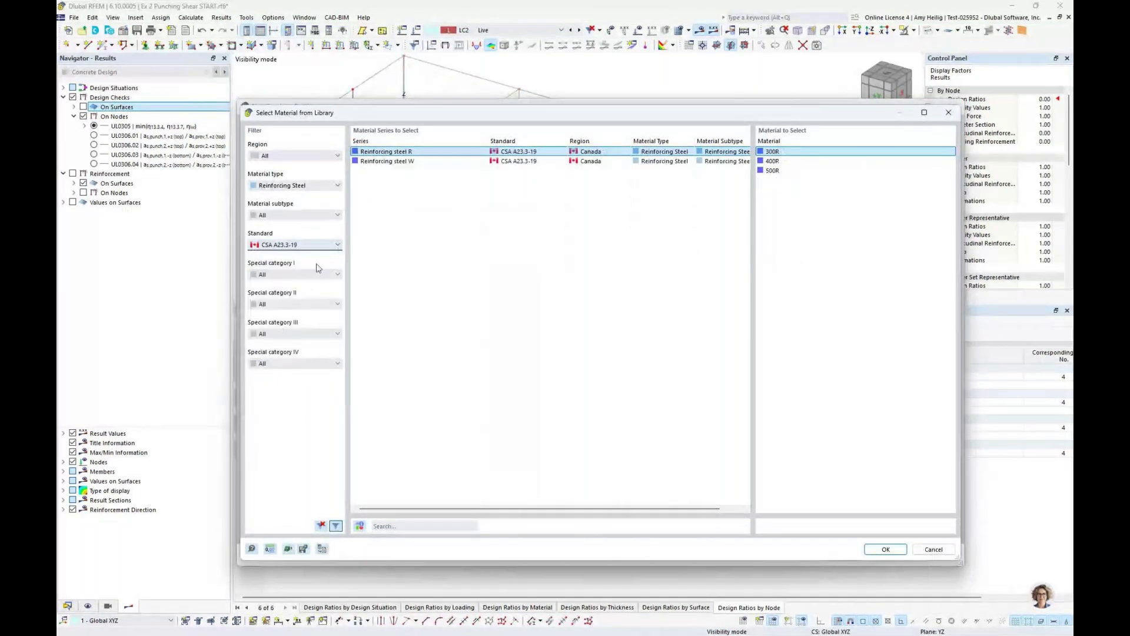
pyautogui.click(292, 246)
pyautogui.click(283, 258)
pyautogui.click(933, 549)
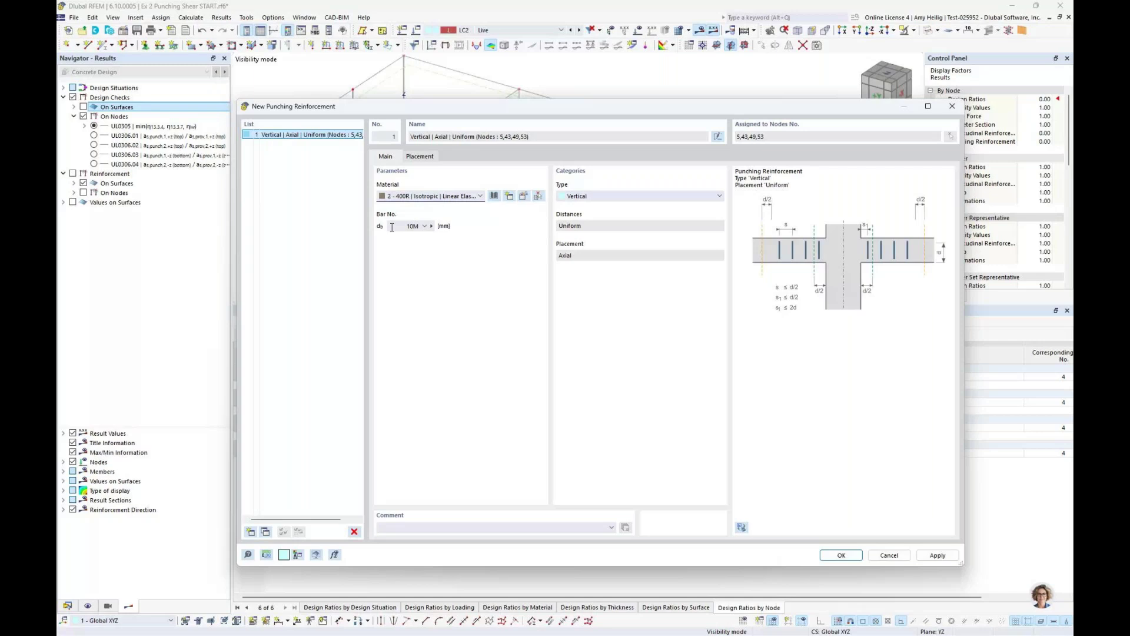
# - Set the punching reinforcement type to Headed Shear Stud with 8 perimeters
pyautogui.click(610, 197)
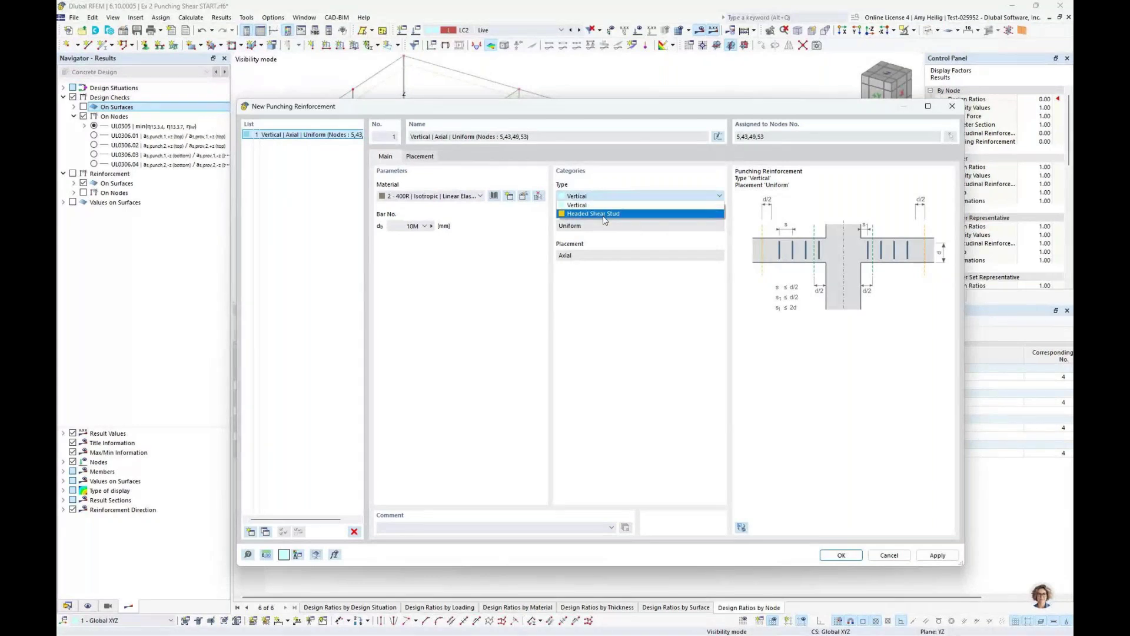
pyautogui.click(603, 214)
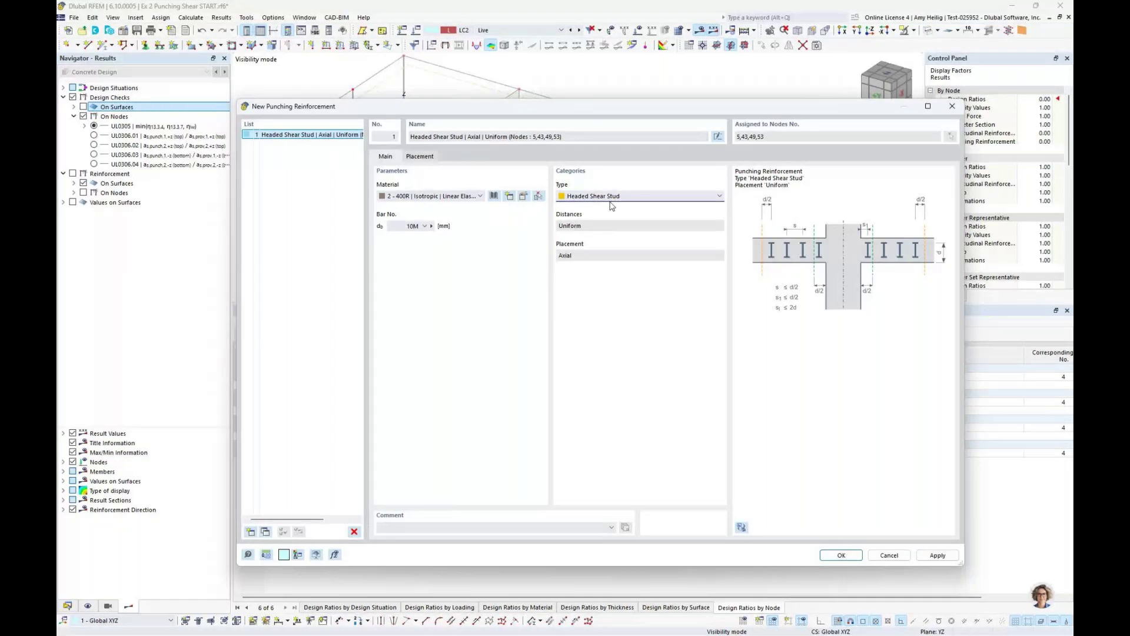
pyautogui.click(420, 156)
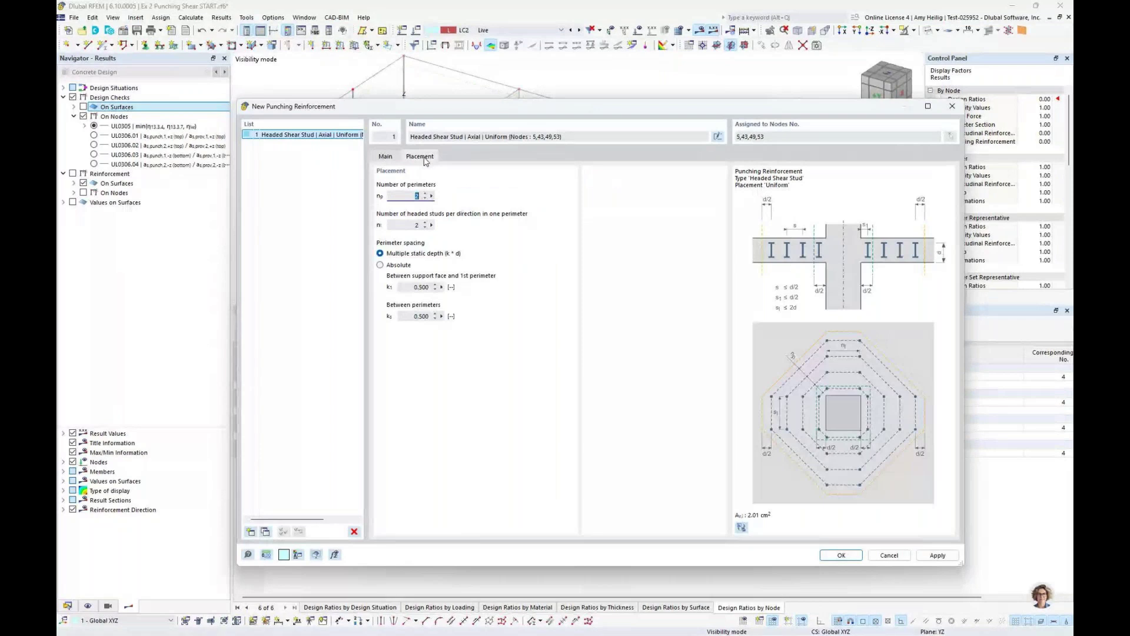
pyautogui.doubleClick(418, 192)
pyautogui.write('8')
pyautogui.click(416, 225)
# - Set absolute perimeter spacing of 70 mm from the support face and between perimeters, then assign the reinforcement to the nodes, accepting result deletion
pyautogui.click(380, 265)
pyautogui.click(408, 288)
pyautogui.write('70')
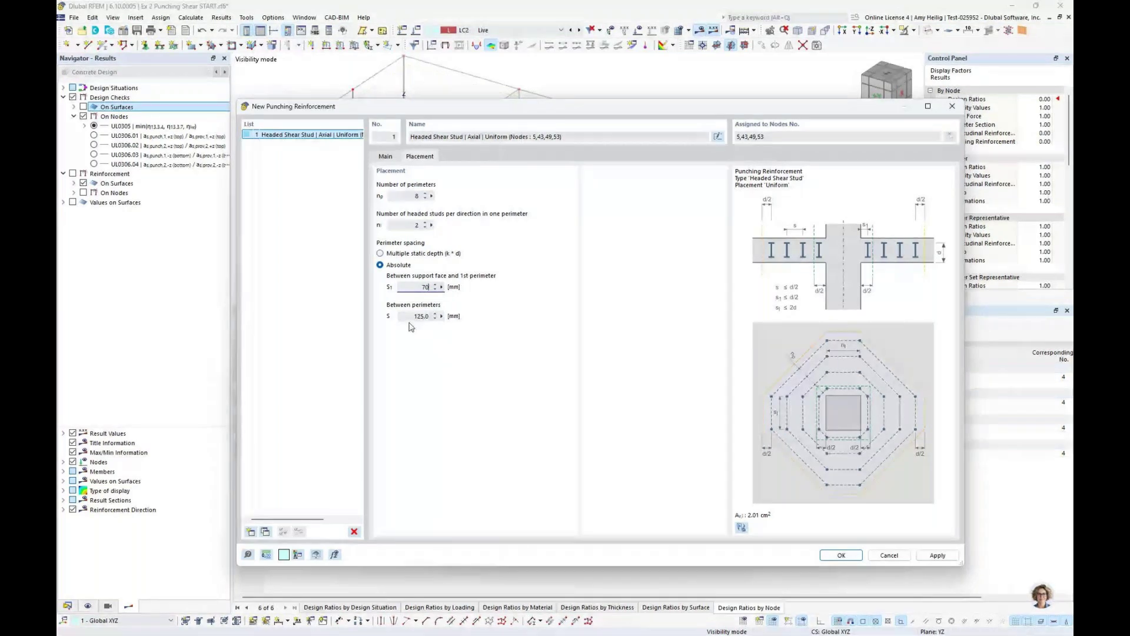
pyautogui.press('Tab')
pyautogui.write('70')
pyautogui.click(841, 555)
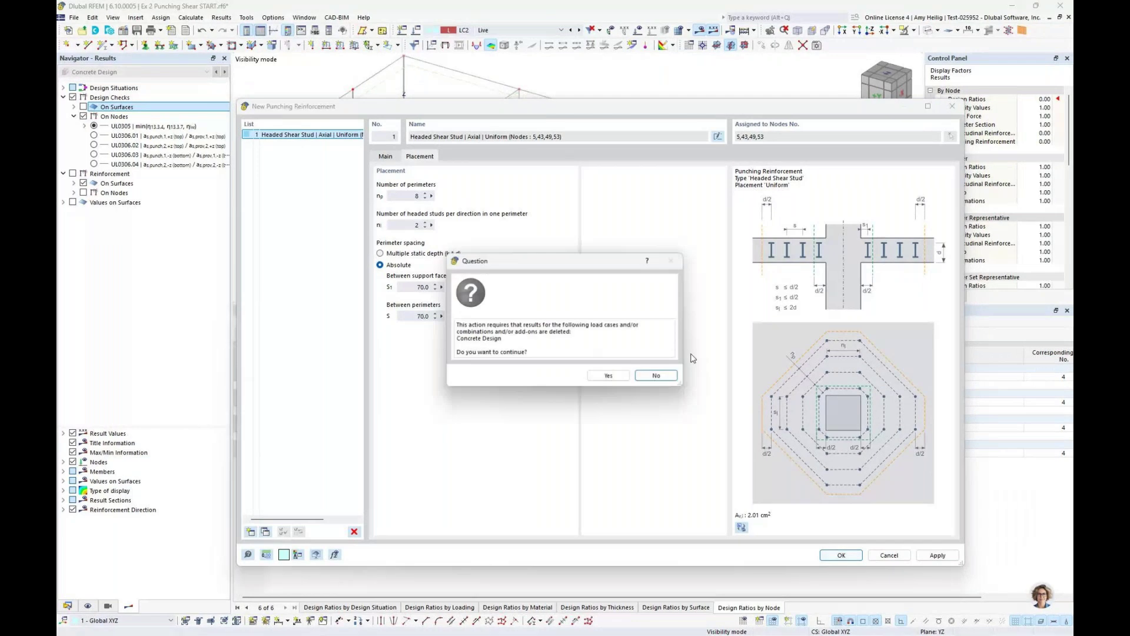
pyautogui.click(615, 376)
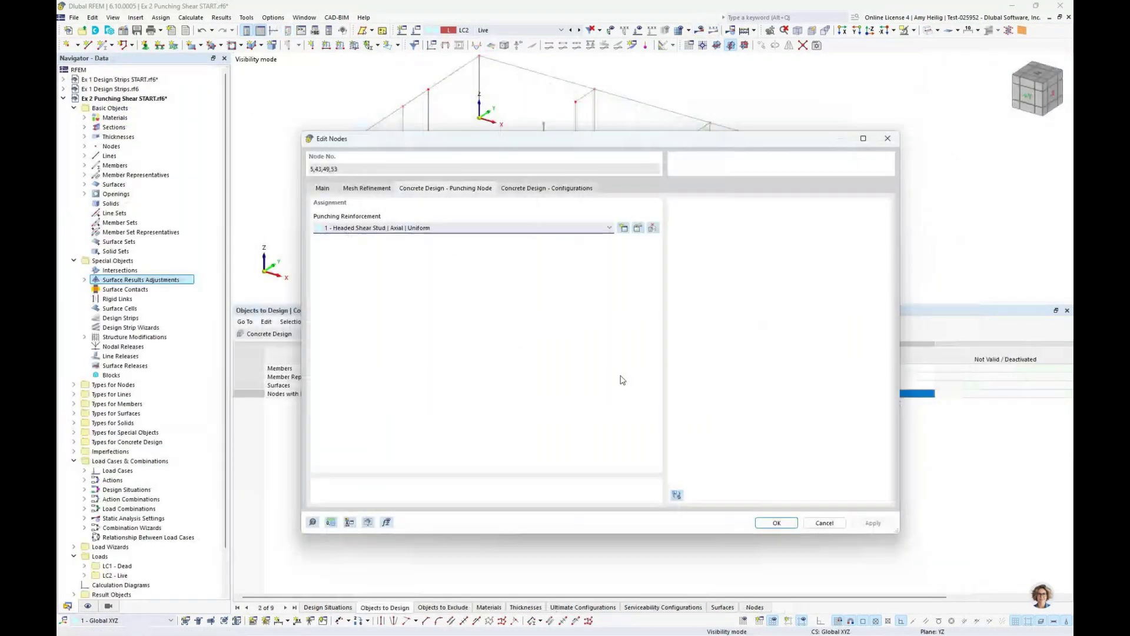
pyautogui.click(766, 524)
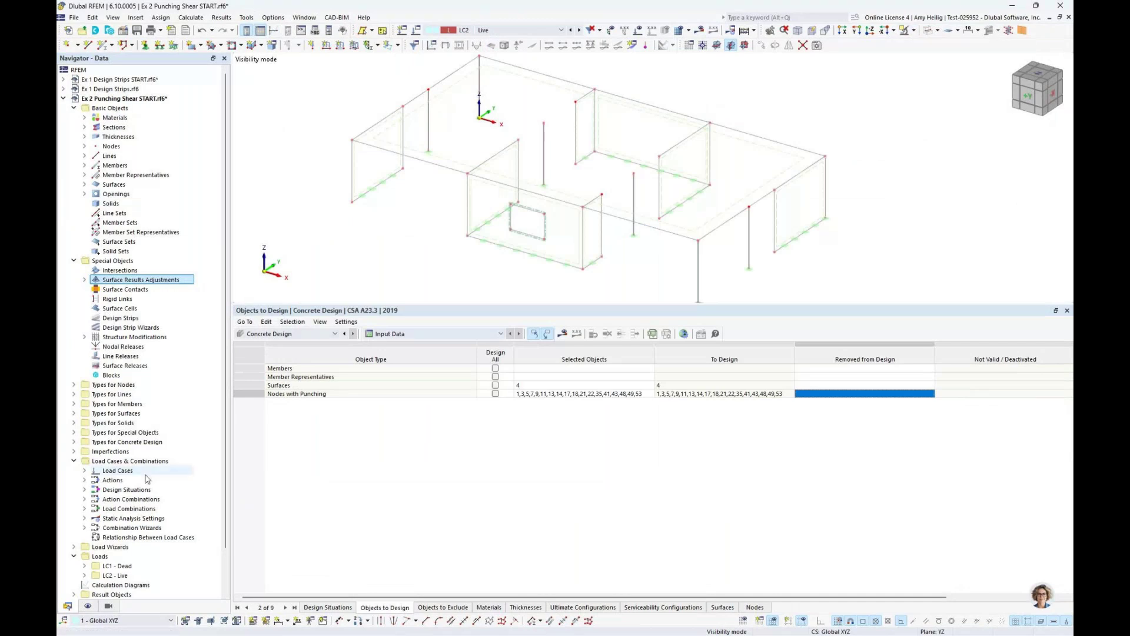
# - Turn on the display of punching reinforcement under the concrete design types and enlarge the model view
pyautogui.click(87, 606)
pyautogui.scroll(1, 167, 312)
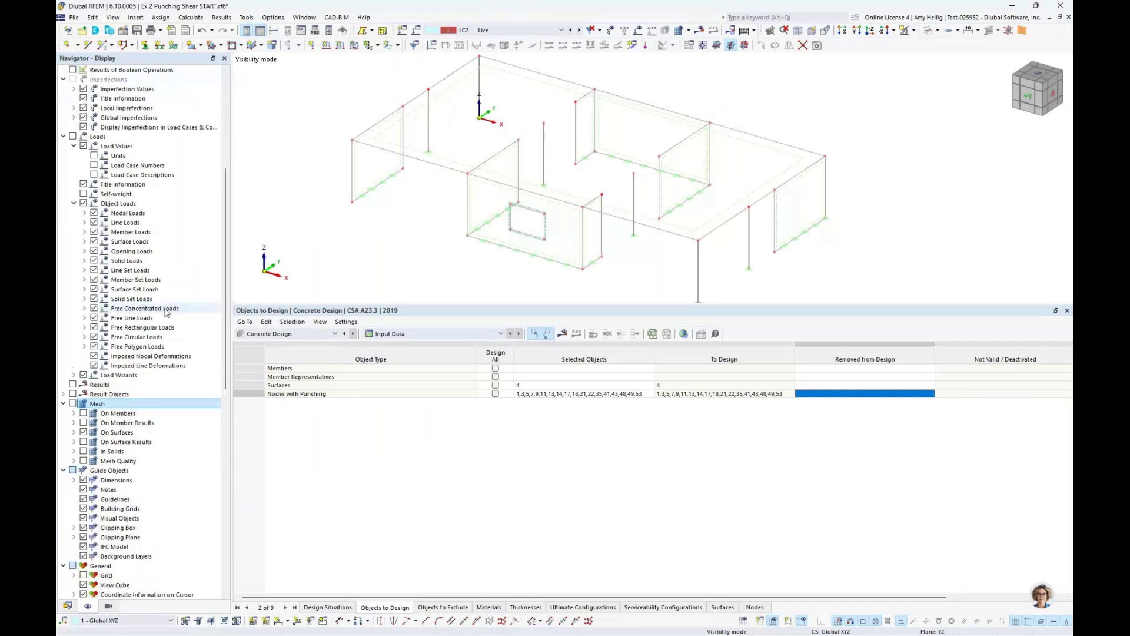
pyautogui.scroll(8, 167, 312)
pyautogui.click(74, 280)
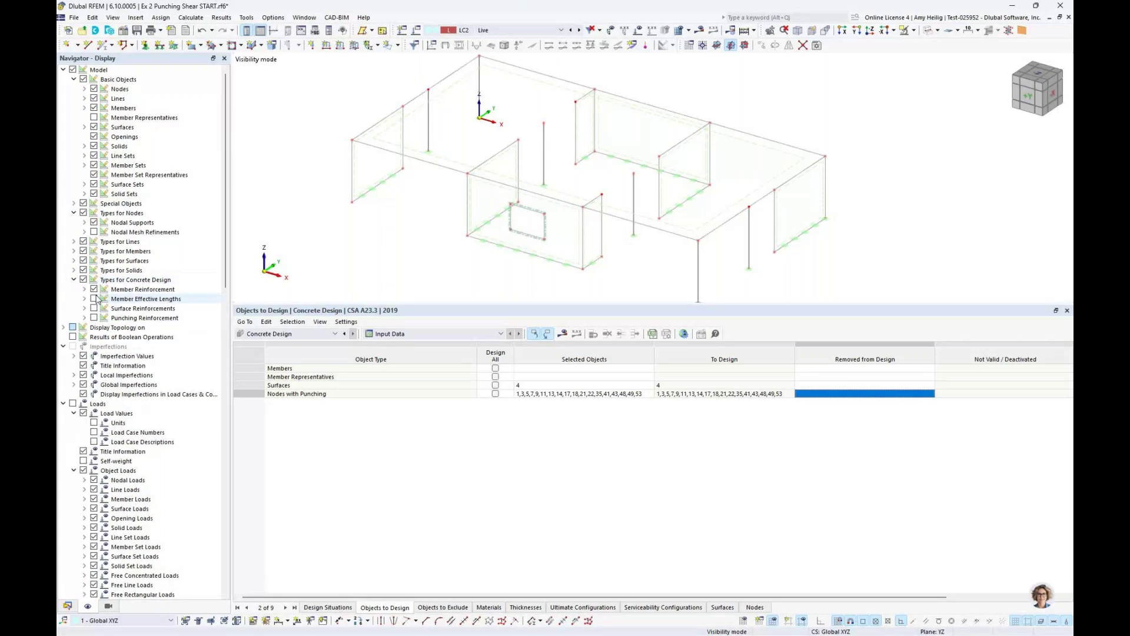
pyautogui.click(94, 317)
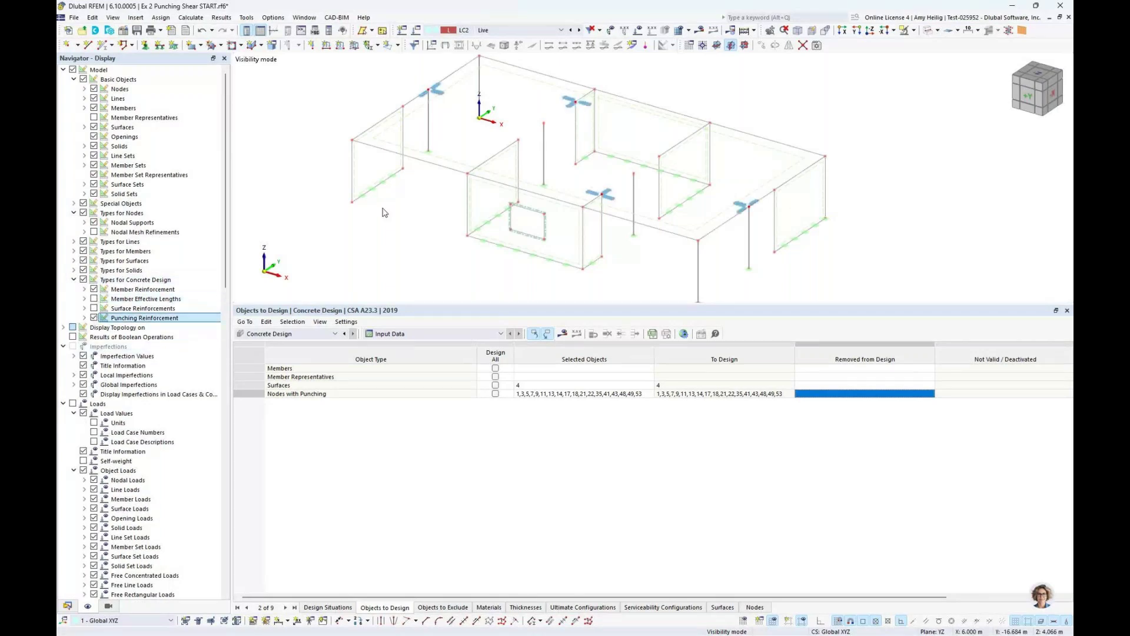
pyautogui.moveTo(542, 305); pyautogui.dragTo(542, 405)
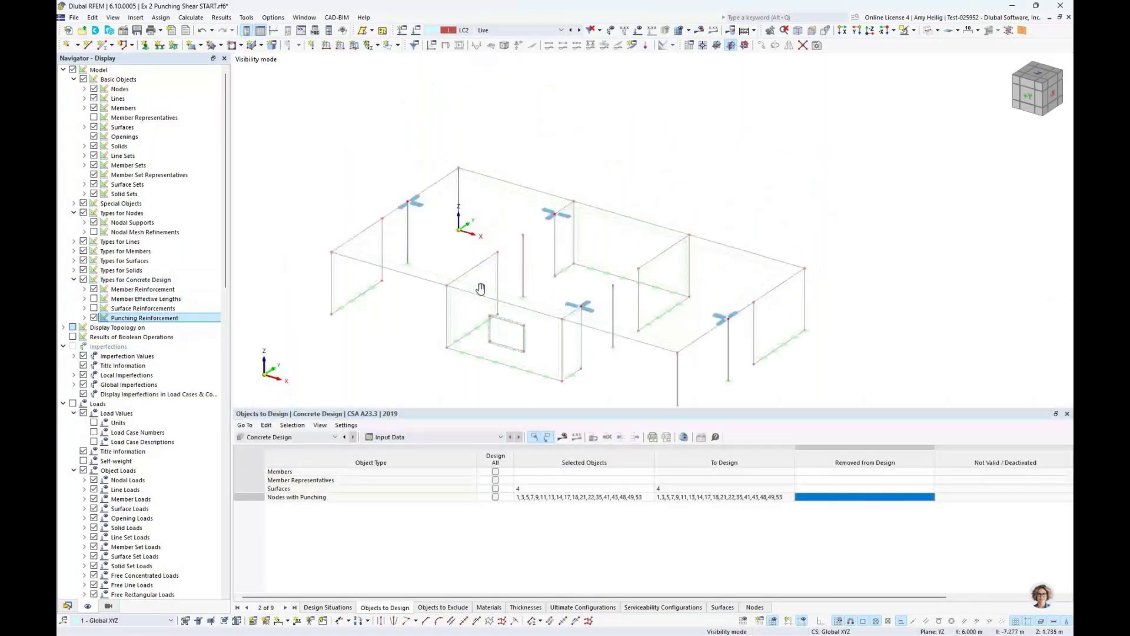
# - Examine the headed stud layout around the edge column and wall-end nodes in the model
pyautogui.scroll(5, 425, 232)
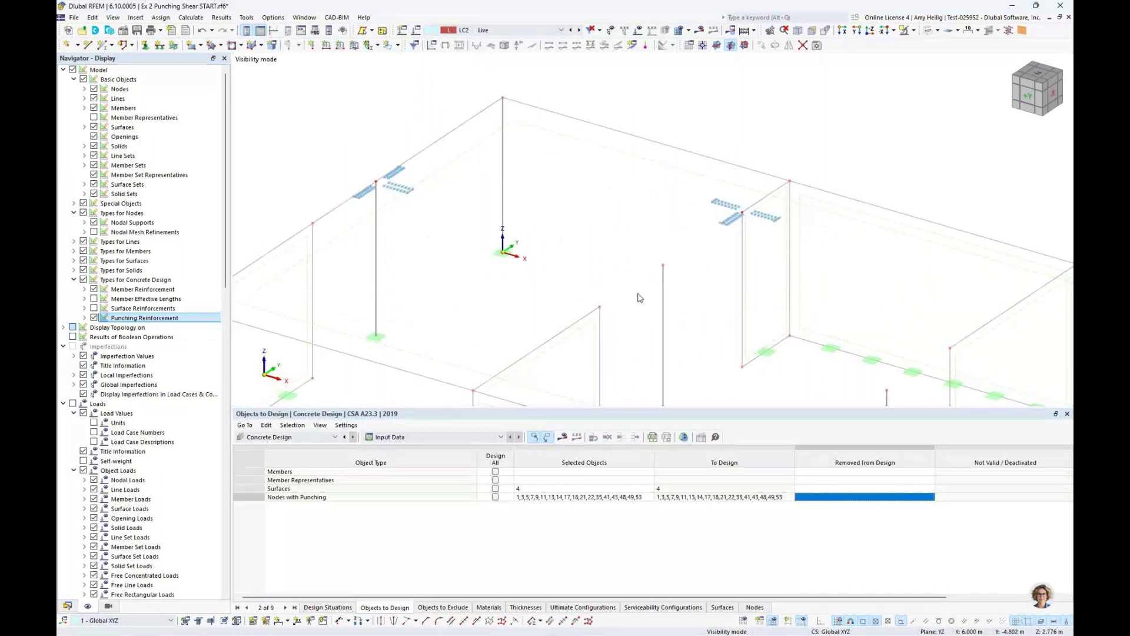
pyautogui.scroll(-3, 639, 298)
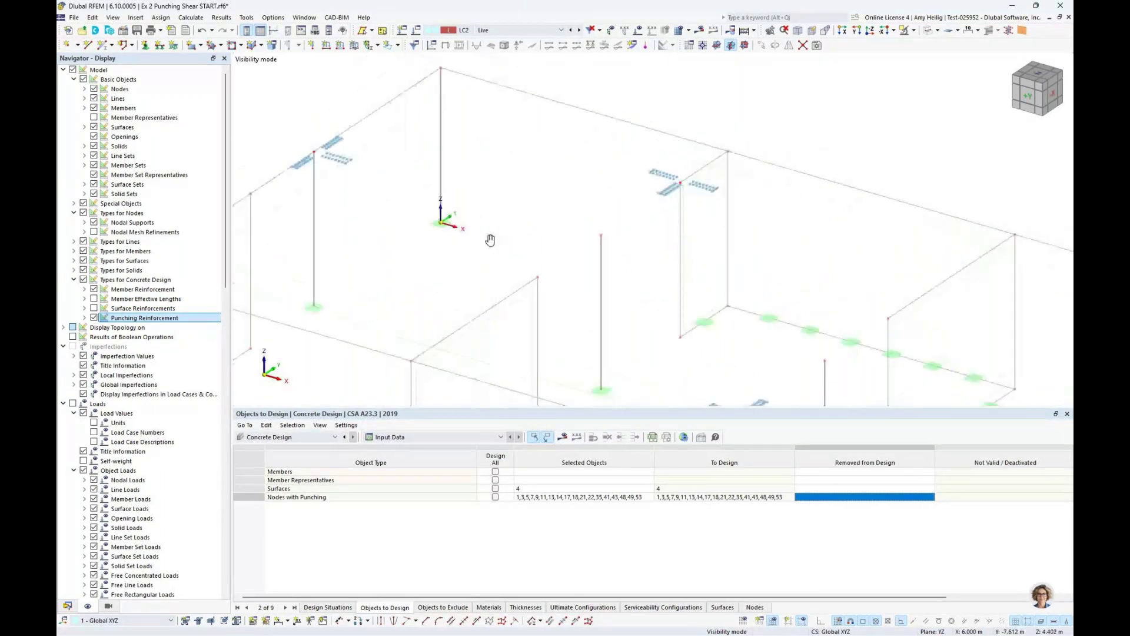
pyautogui.scroll(3, 527, 265)
pyautogui.scroll(5, 376, 211)
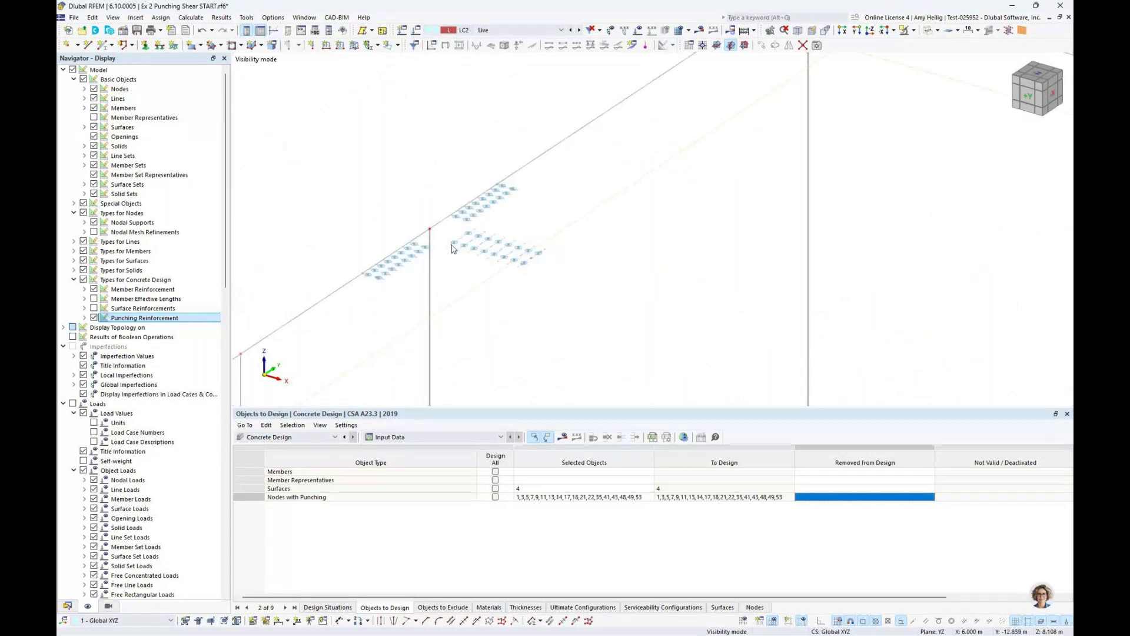
pyautogui.scroll(-3, 450, 246)
pyautogui.moveTo(452, 248); pyautogui.dragTo(546, 295, button='middle')
pyautogui.scroll(2, 609, 248)
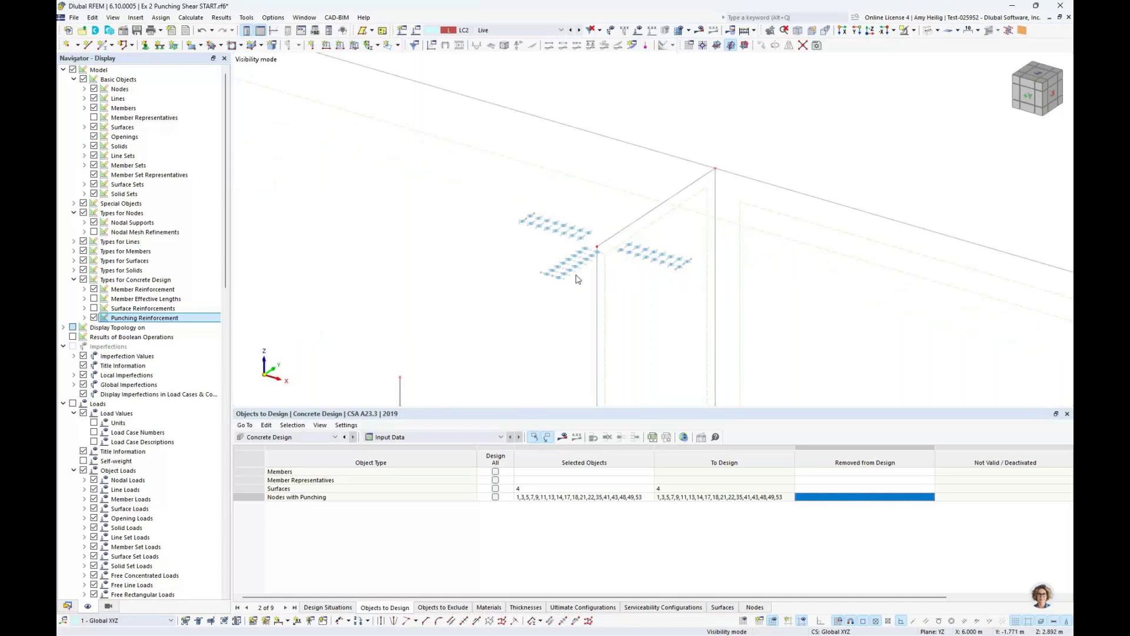
pyautogui.scroll(-2, 579, 236)
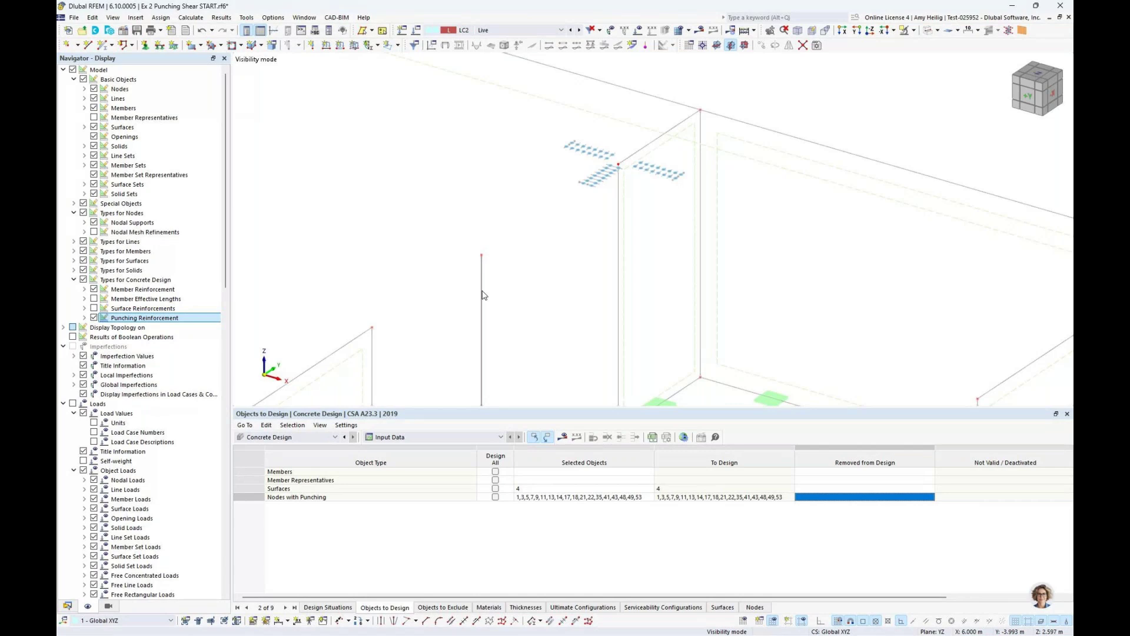
pyautogui.scroll(-5, 530, 294)
pyautogui.moveTo(724, 223); pyautogui.dragTo(720, 147, button='middle')
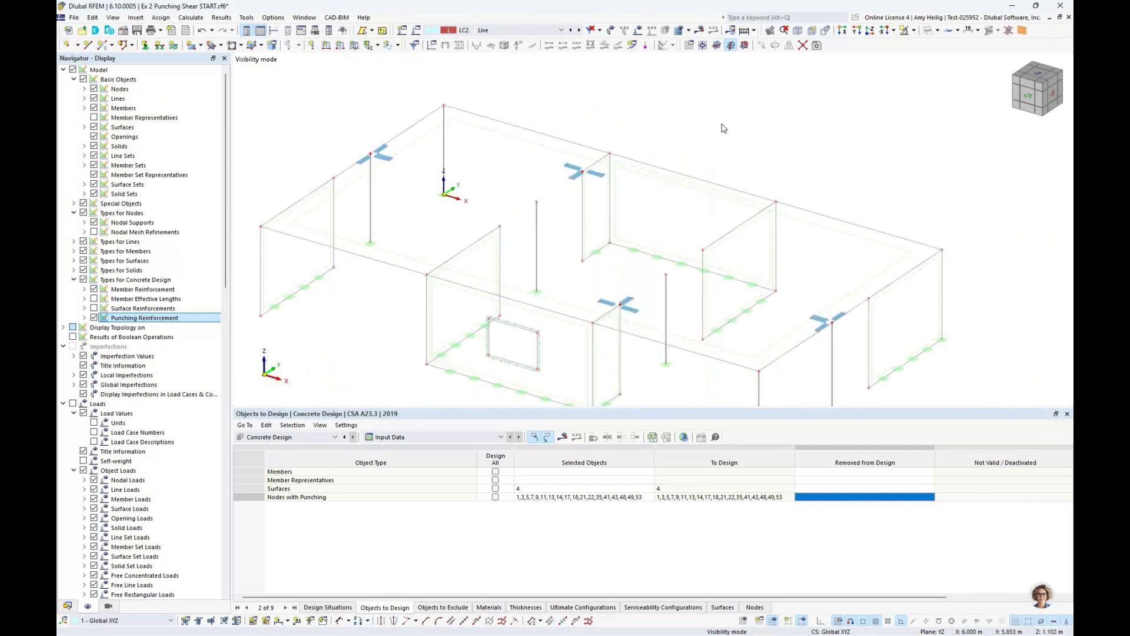
# - Restore the full model's visibility and recalculate the concrete design
pyautogui.click(904, 31)
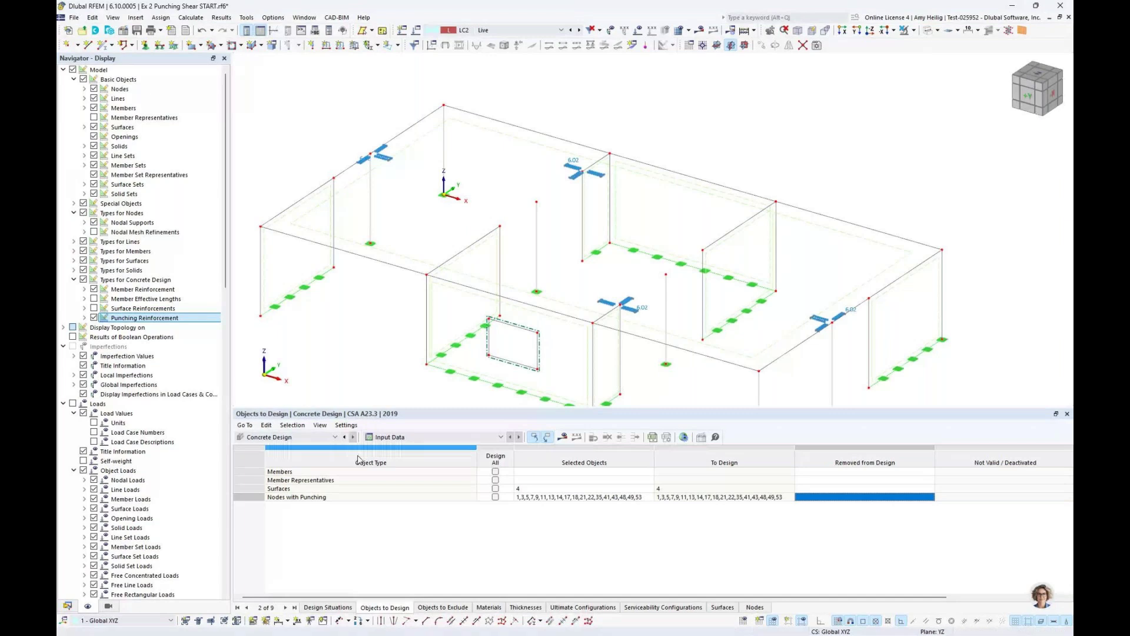
pyautogui.click(564, 437)
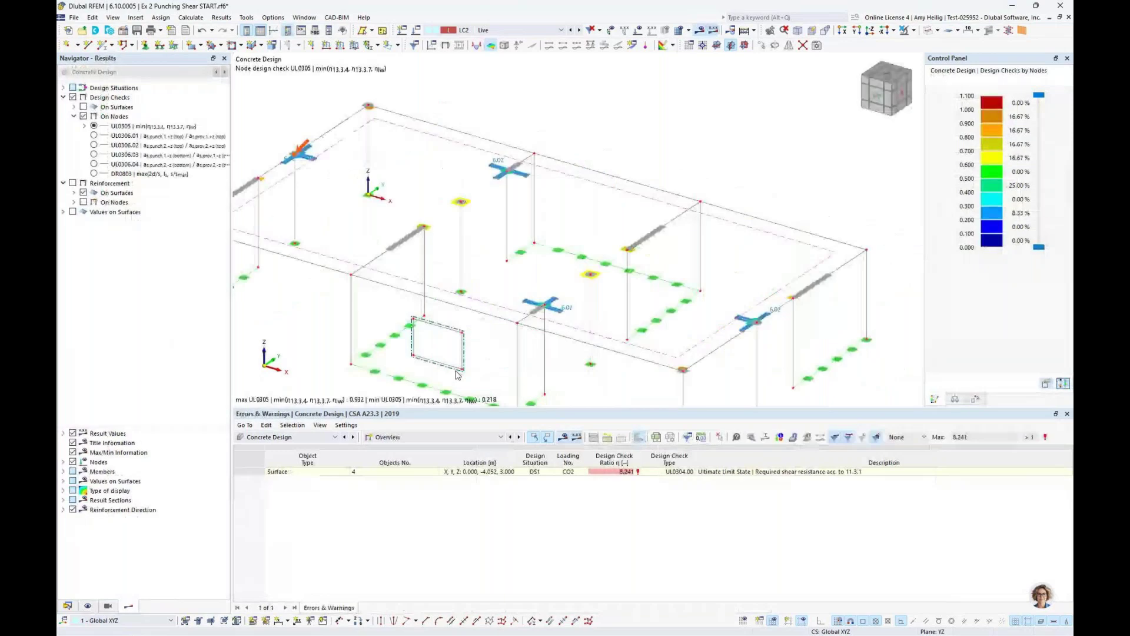
# - Review the design ratios on surfaces and highlight slab 4's required shear resistance check to 11.3.1
pyautogui.click(413, 438)
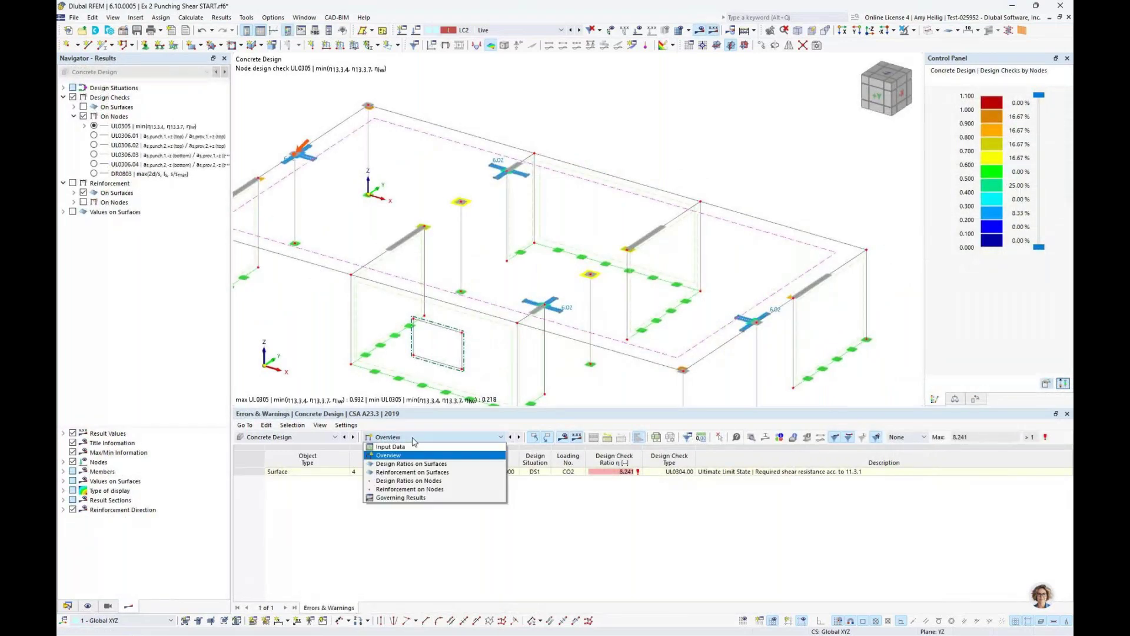
pyautogui.click(412, 463)
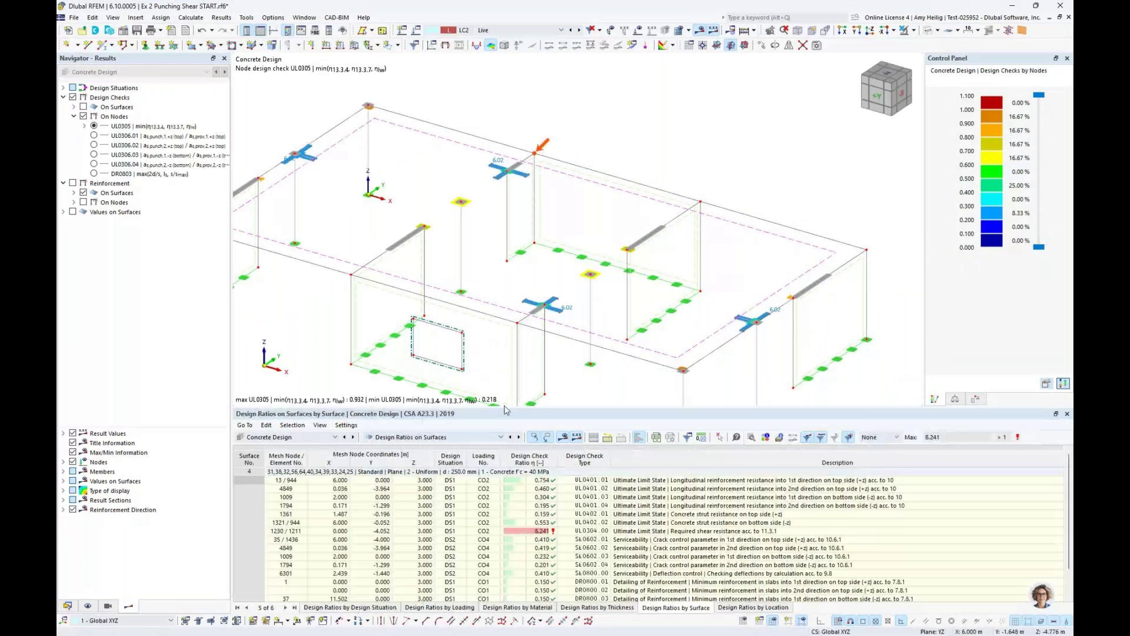
pyautogui.moveTo(505, 409); pyautogui.dragTo(547, 334)
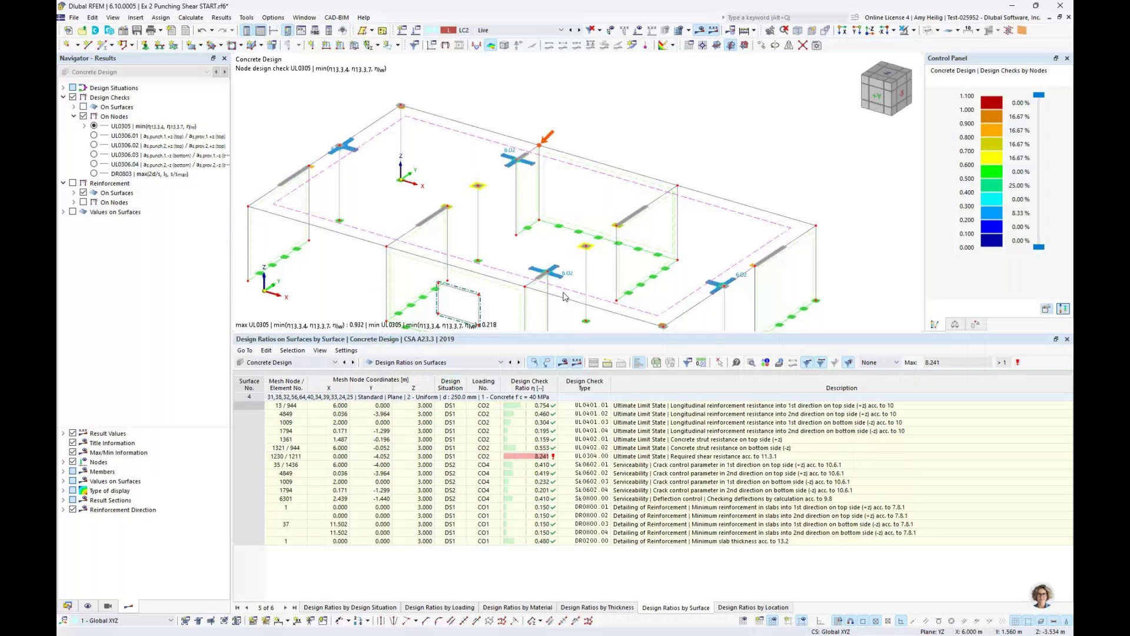
pyautogui.scroll(-1, 563, 297)
pyautogui.moveTo(564, 297); pyautogui.dragTo(624, 236, button='middle')
pyautogui.click(630, 457)
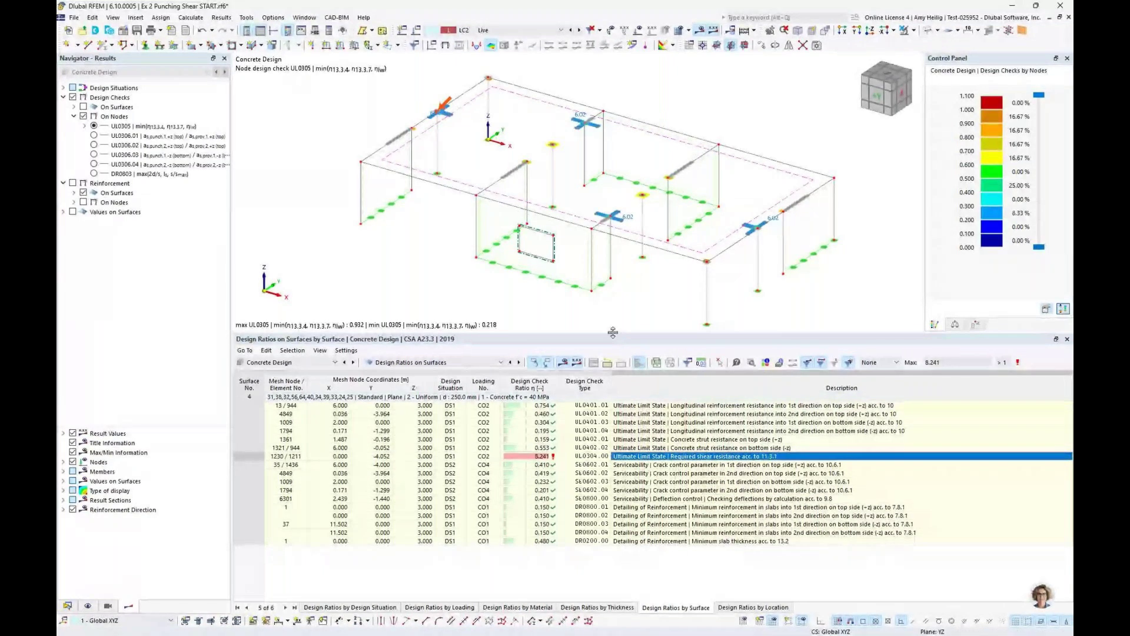
pyautogui.moveTo(612, 332); pyautogui.dragTo(595, 377)
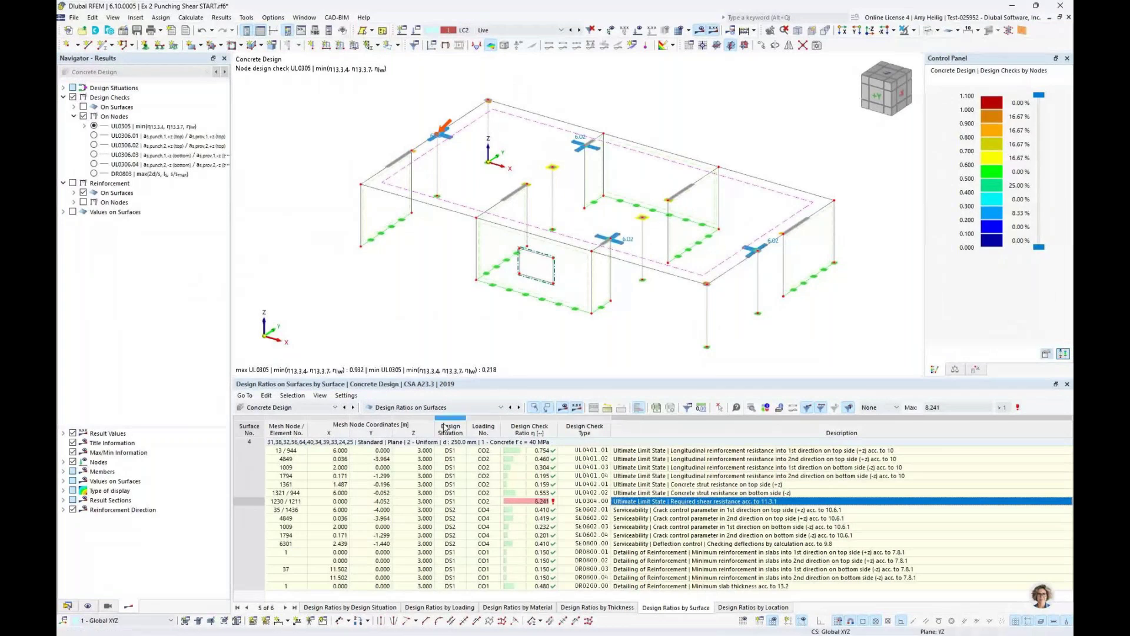
# - Examine the design ratios on nodes for the two-way shear and column moment checks
pyautogui.click(435, 407)
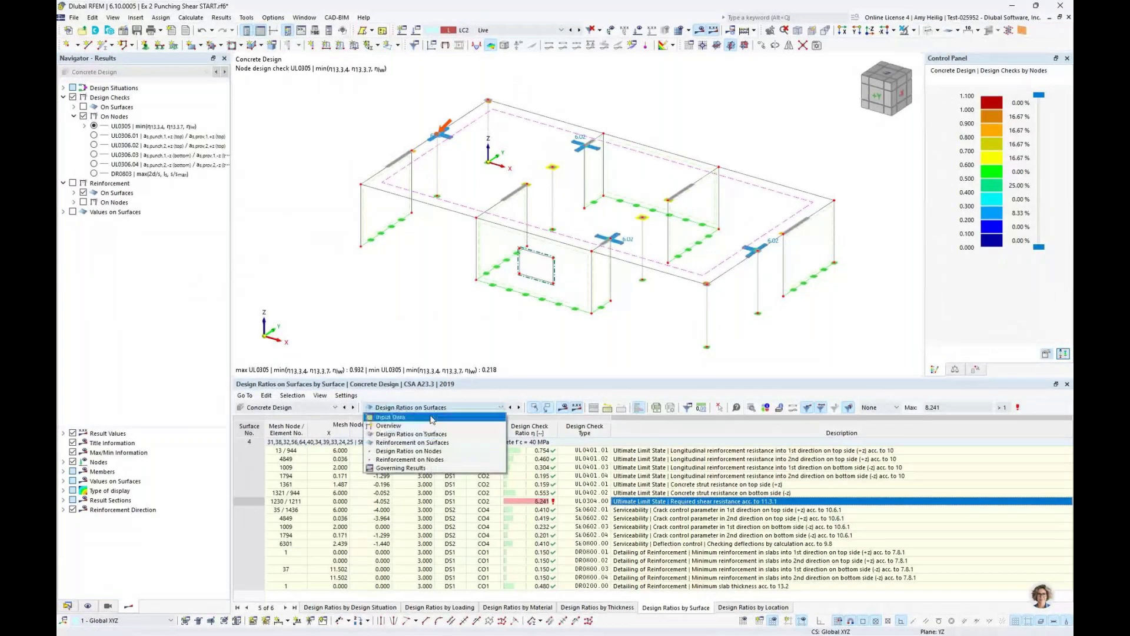
pyautogui.click(423, 451)
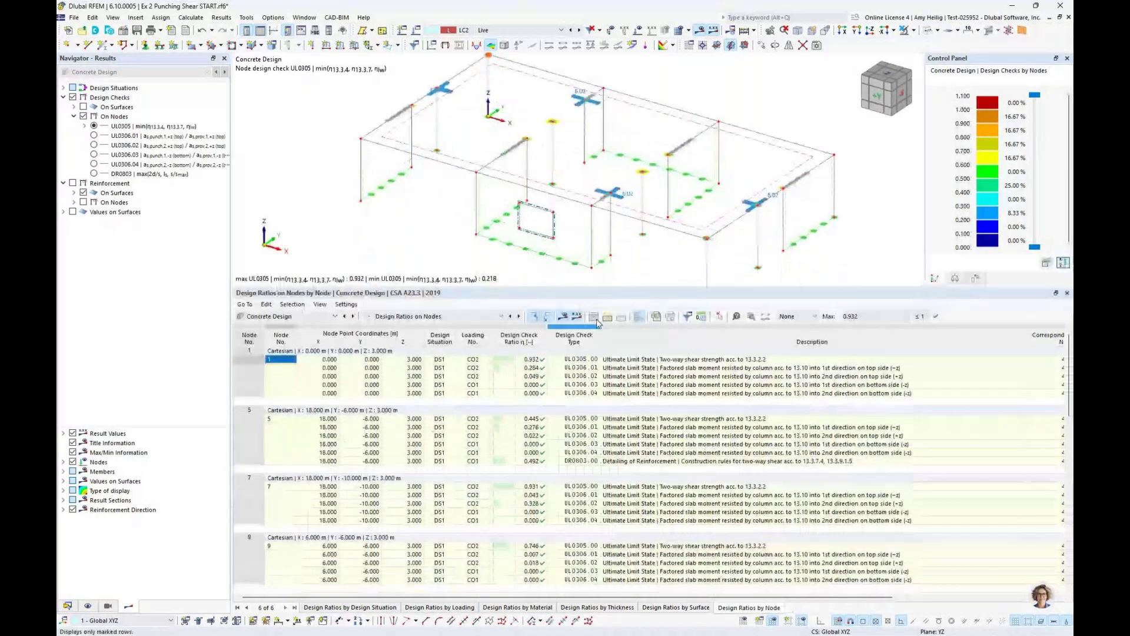
pyautogui.scroll(-15, 596, 412)
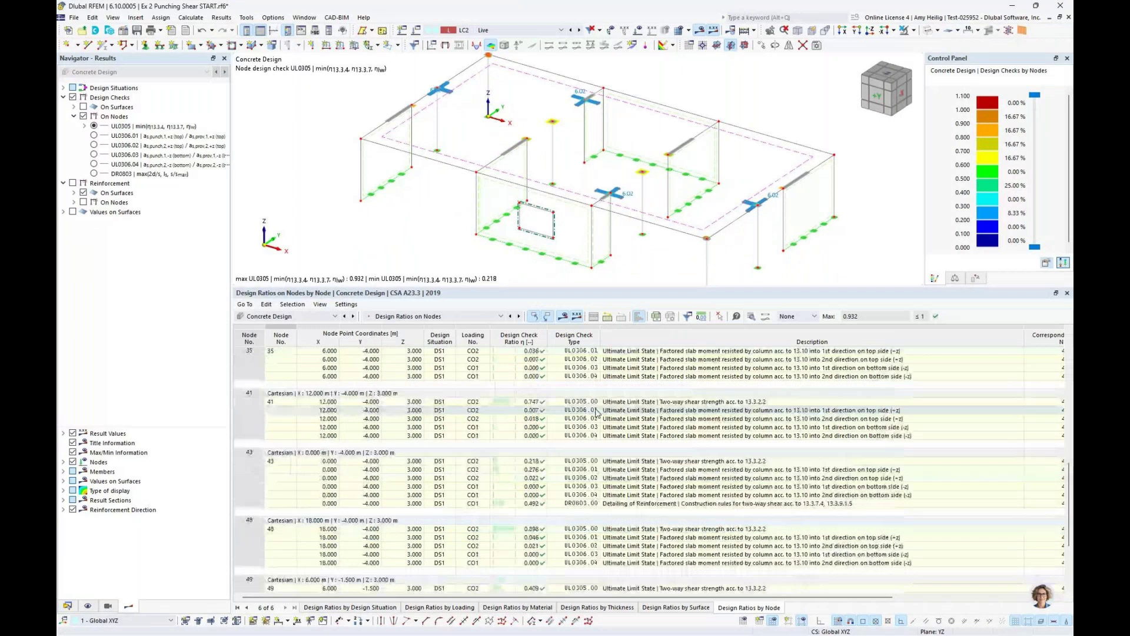
pyautogui.scroll(10, 596, 412)
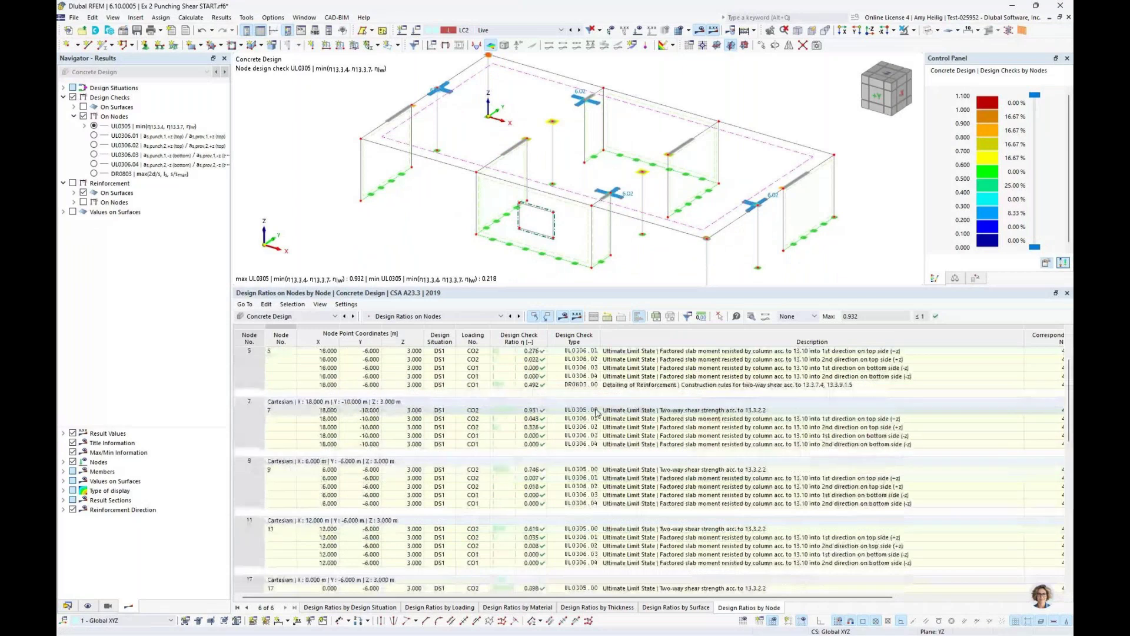
pyautogui.scroll(3, 596, 412)
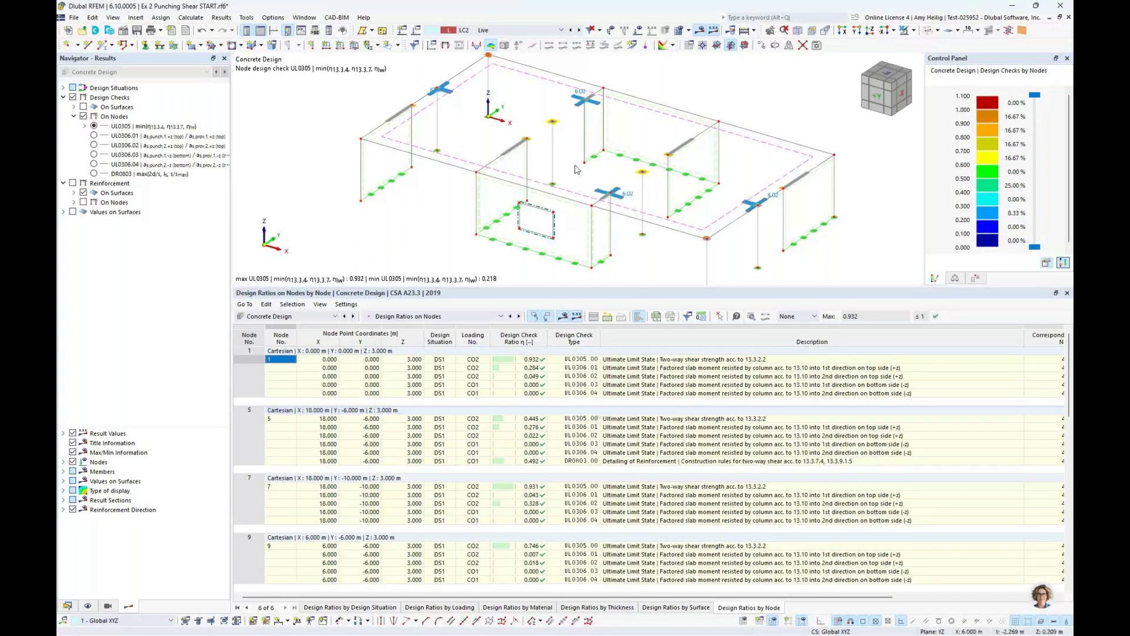
# - Inspect node 43's two-way shear strength check details with and without shear reinforcement, including the formulas, and return to the model
pyautogui.click(438, 90)
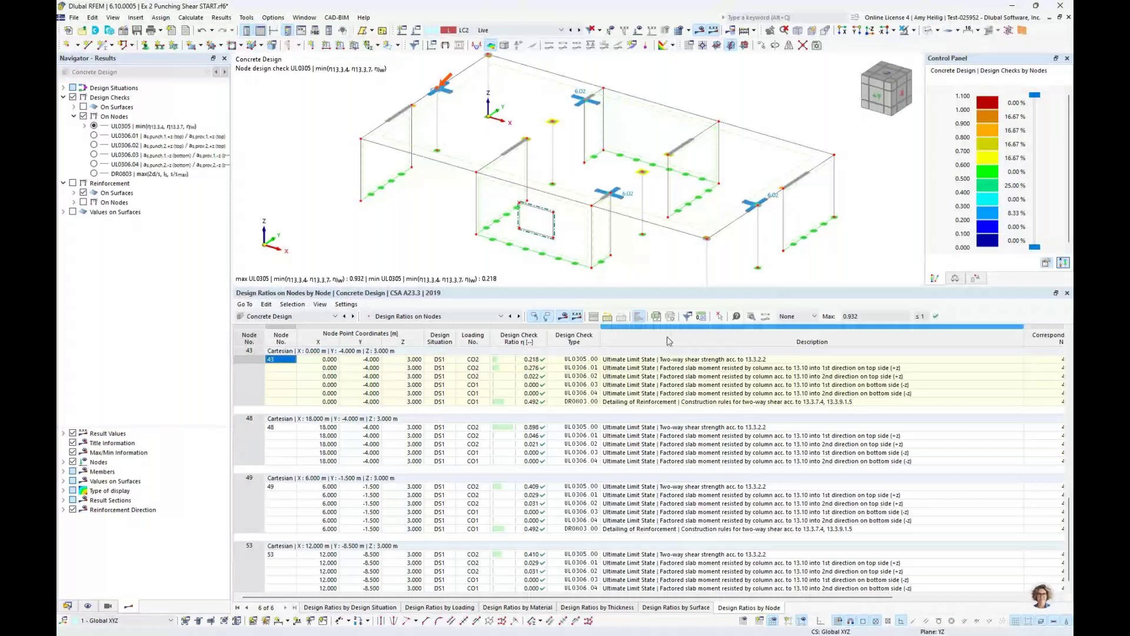
pyautogui.click(662, 360)
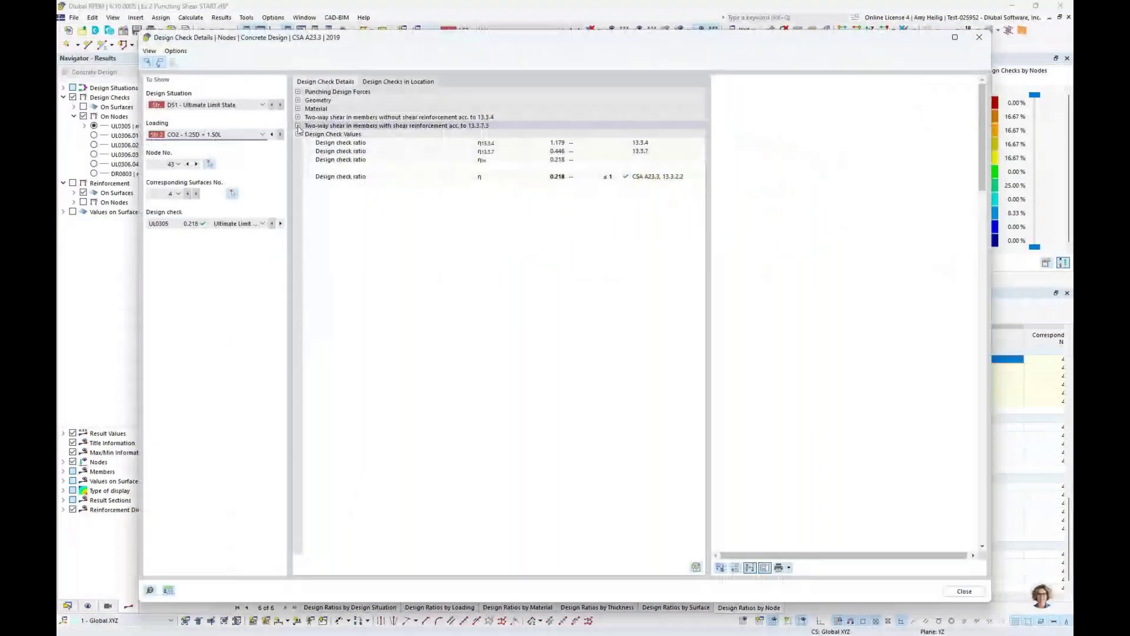
pyautogui.click(298, 126)
pyautogui.click(298, 117)
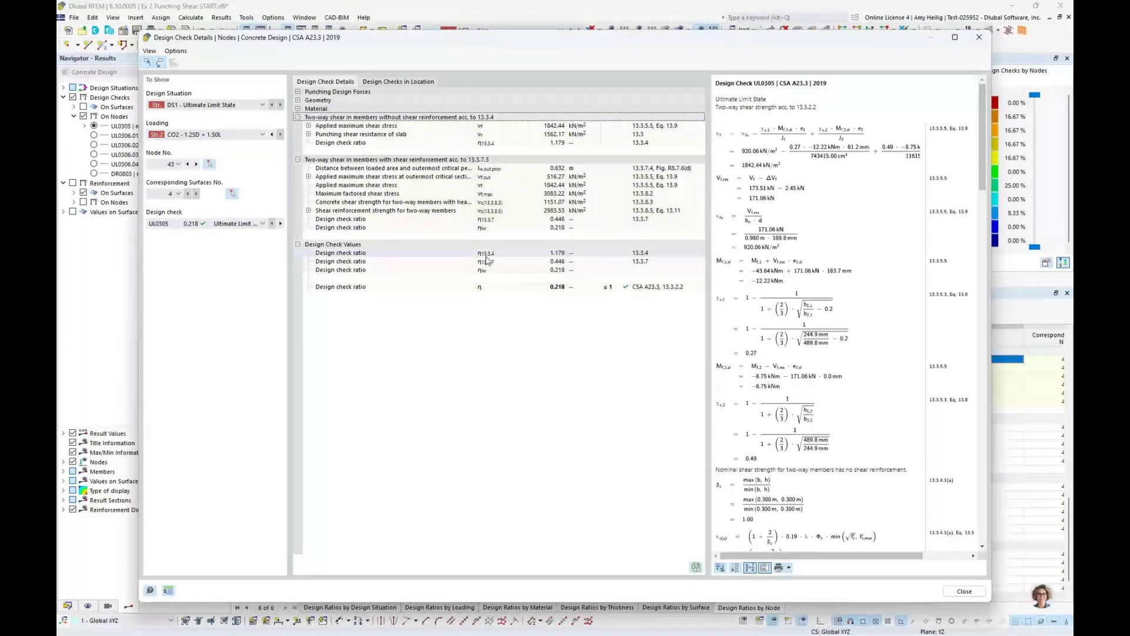
pyautogui.scroll(-10, 883, 338)
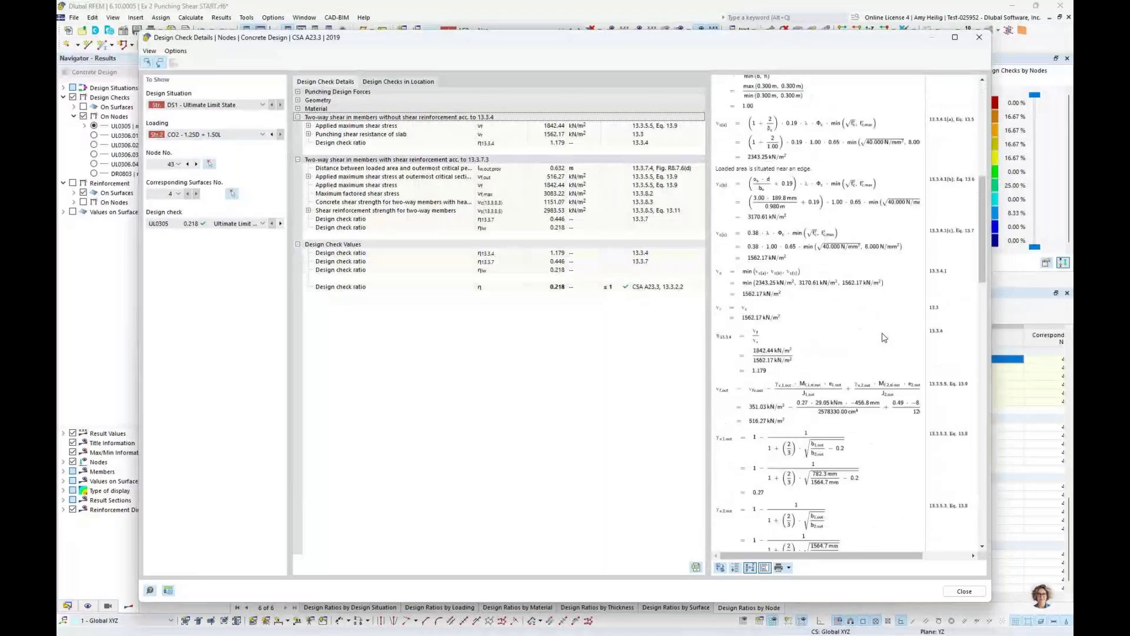
pyautogui.scroll(-10, 883, 337)
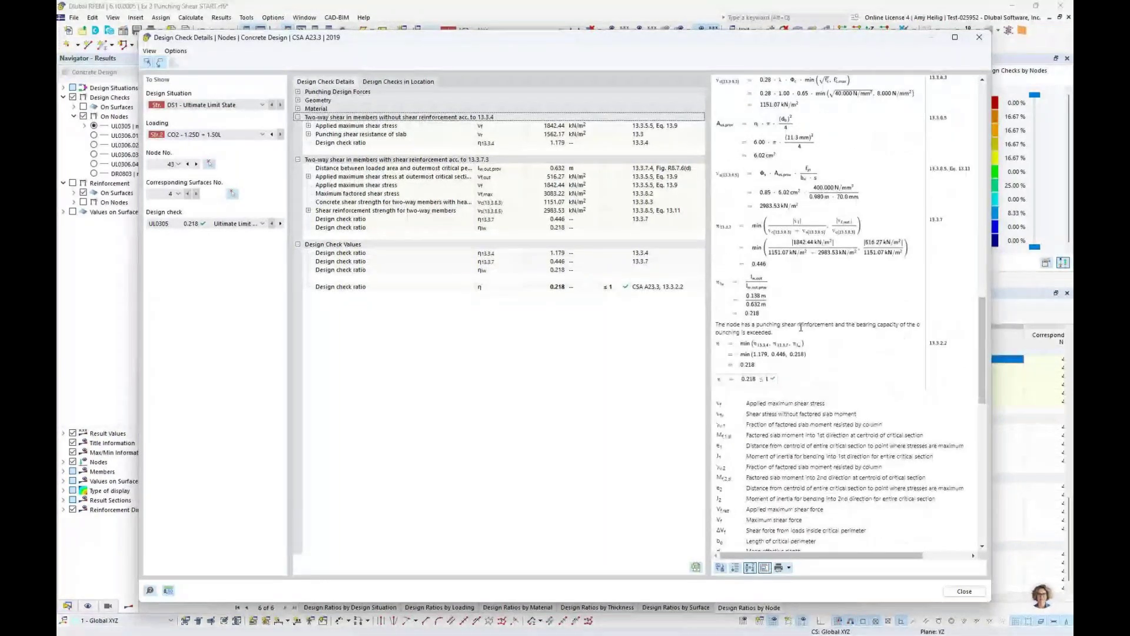
pyautogui.keyDown('ctrl'); pyautogui.scroll(3, 746, 391); pyautogui.keyUp('ctrl')
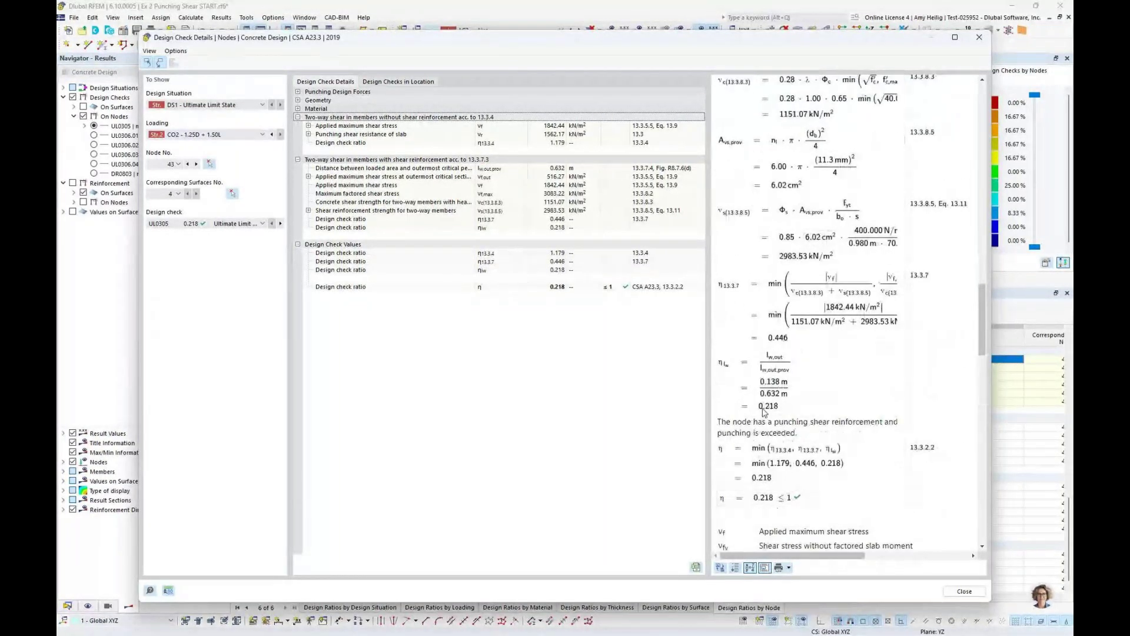
pyautogui.scroll(-2, 827, 439)
pyautogui.click(827, 440)
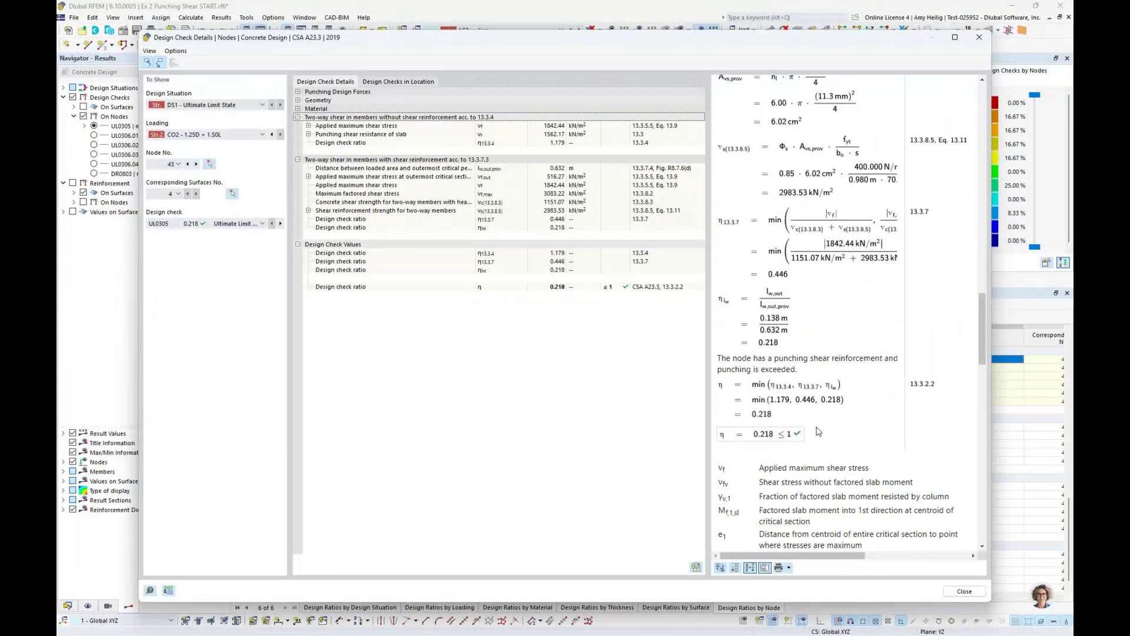
pyautogui.click(963, 591)
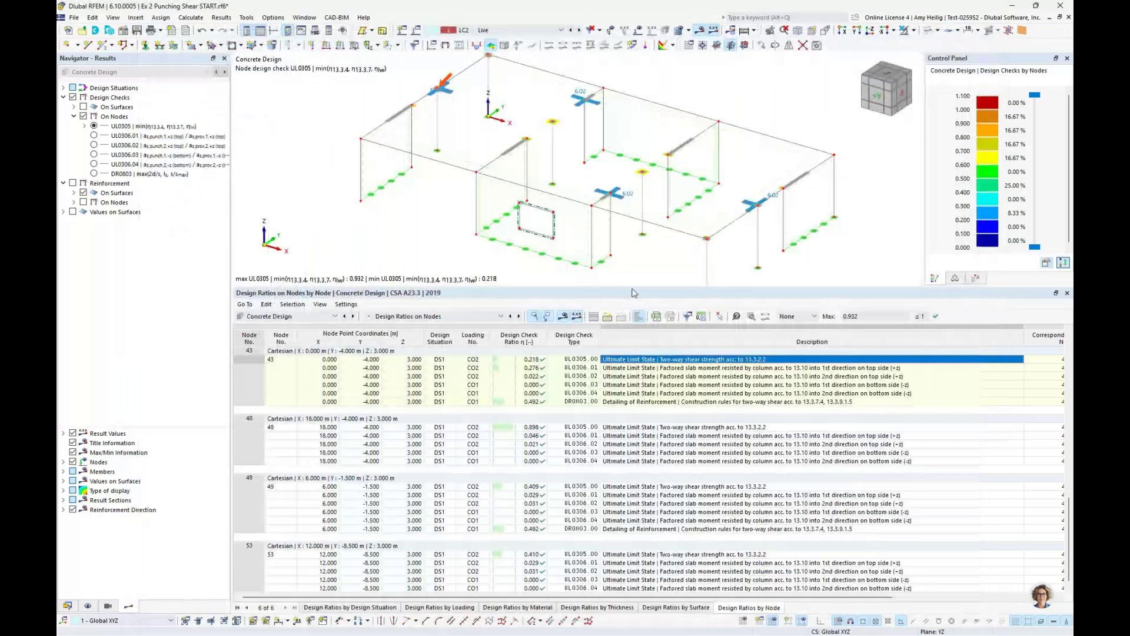
pyautogui.moveTo(633, 293); pyautogui.dragTo(632, 387)
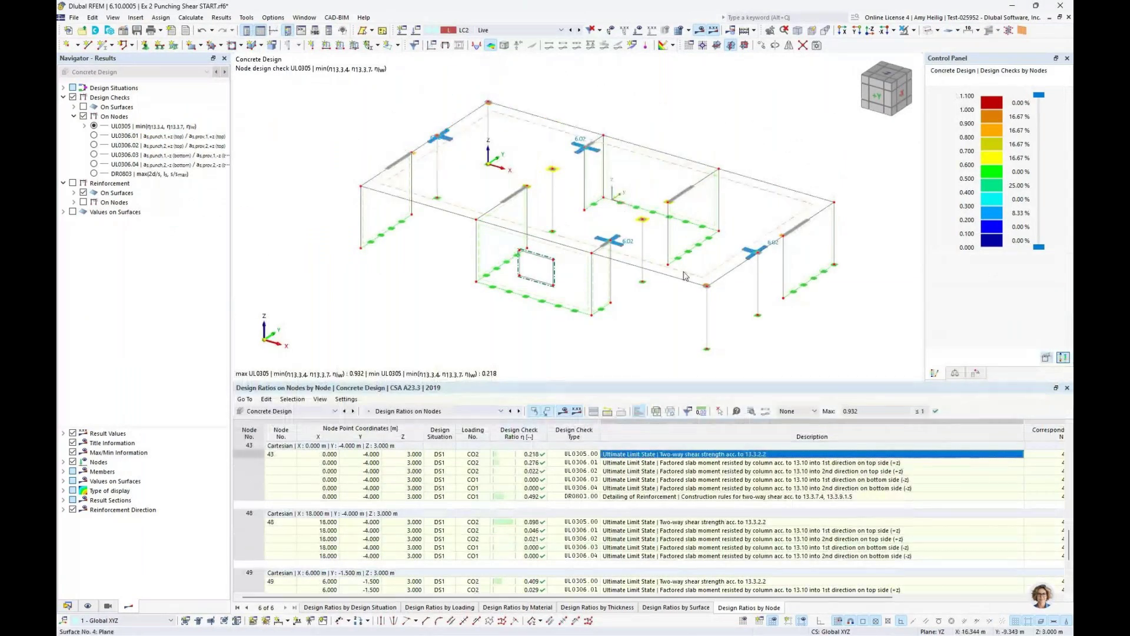
# - Hide the punching reinforcement symbols in the model and turn off the design check results
pyautogui.click(89, 607)
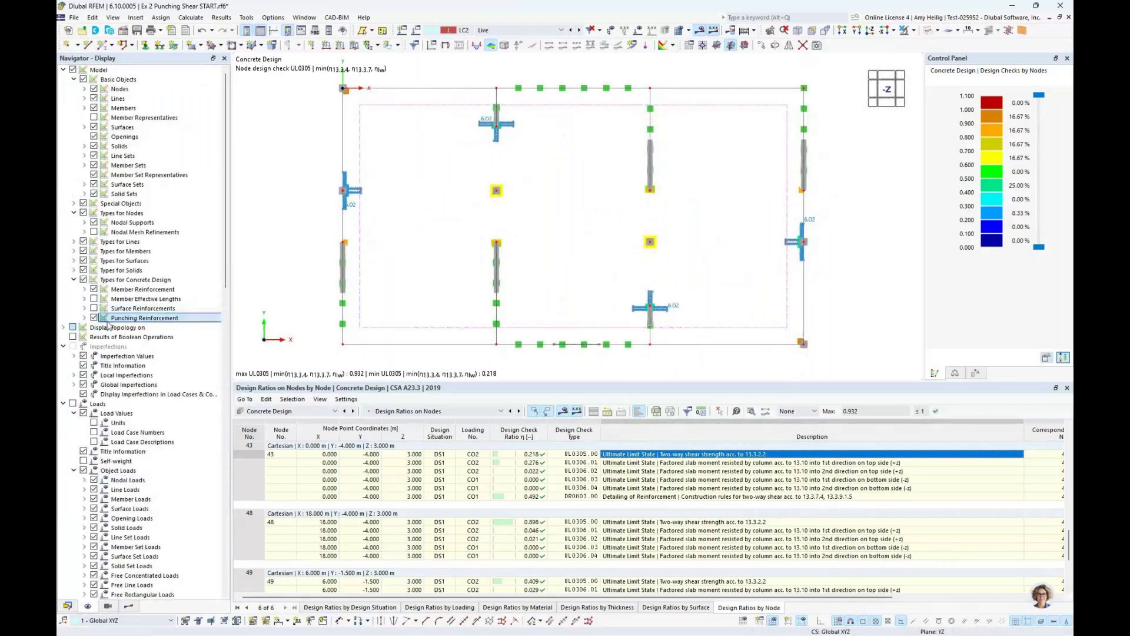
pyautogui.click(94, 318)
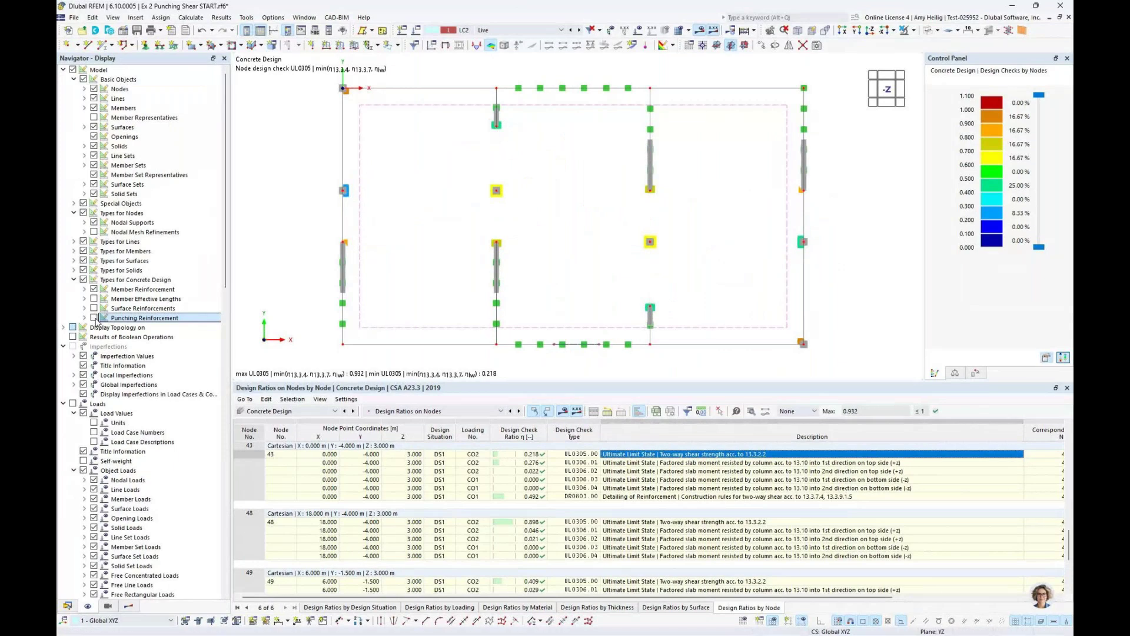
pyautogui.click(128, 606)
pyautogui.click(63, 97)
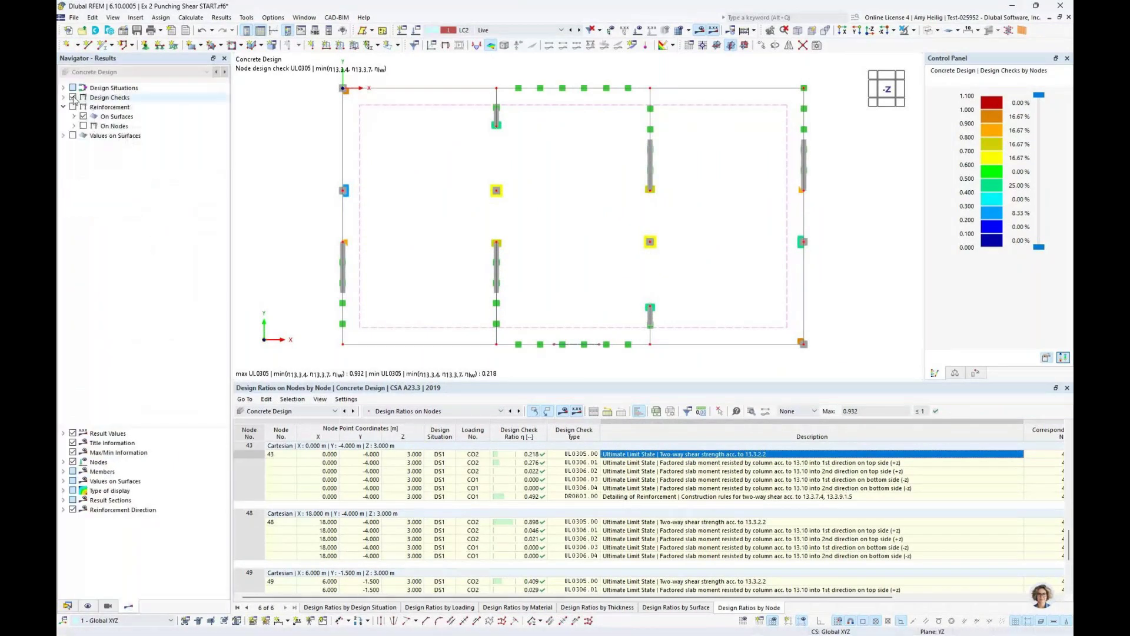
pyautogui.click(72, 98)
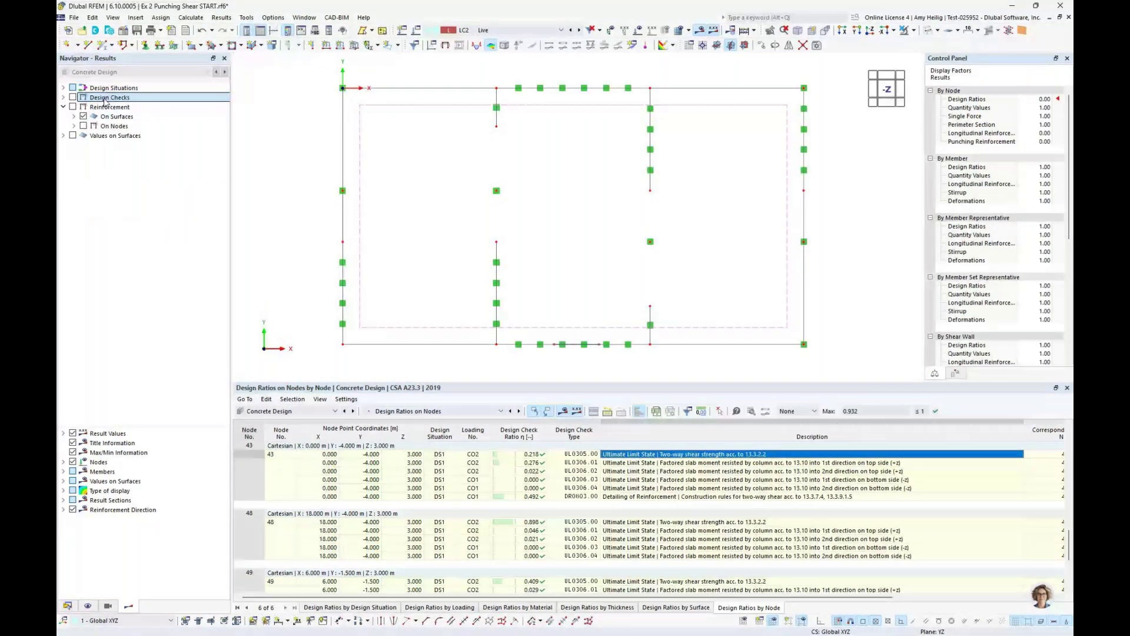
# - Limit visibility to the selected and related objects and display only the required punching reinforcement Av,req on nodes
pyautogui.click(913, 30)
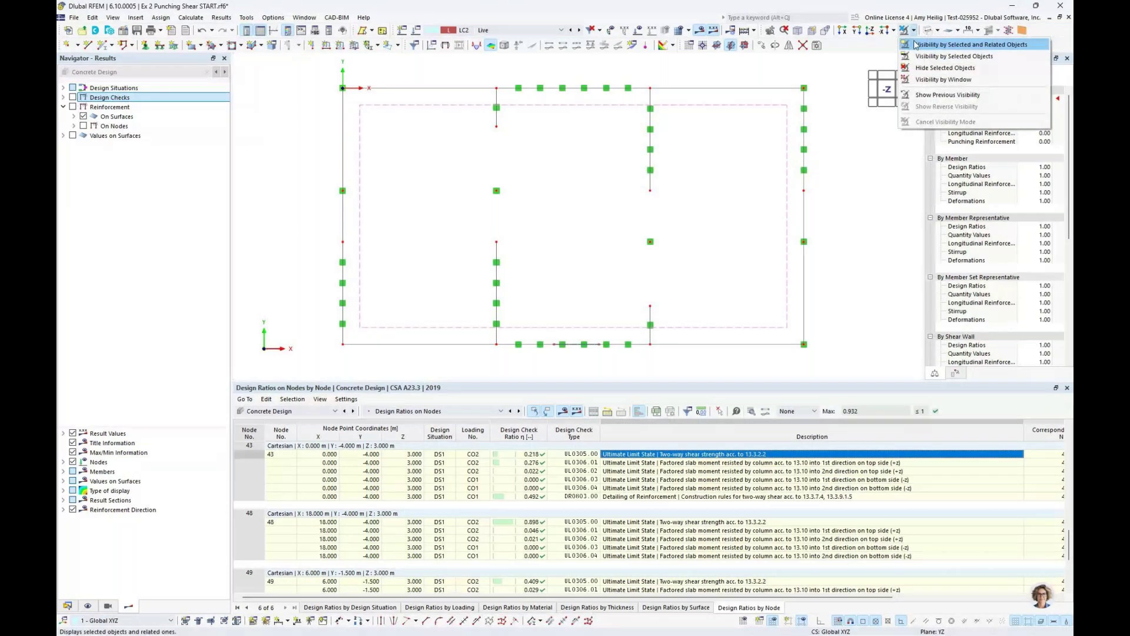
pyautogui.click(916, 45)
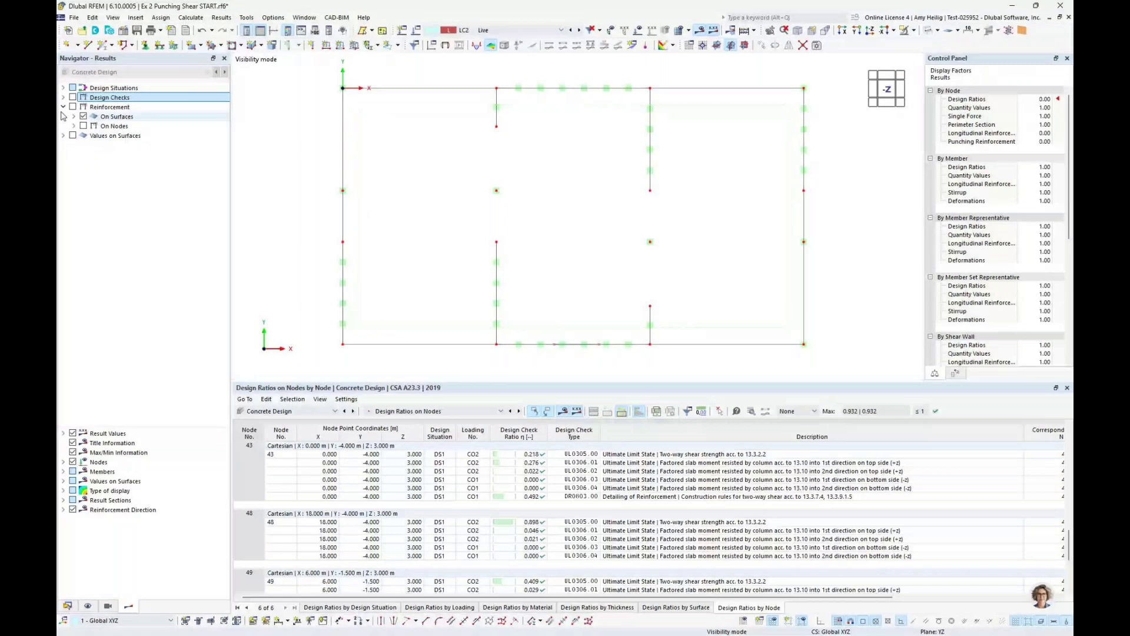
pyautogui.click(83, 116)
pyautogui.click(83, 116)
pyautogui.click(73, 126)
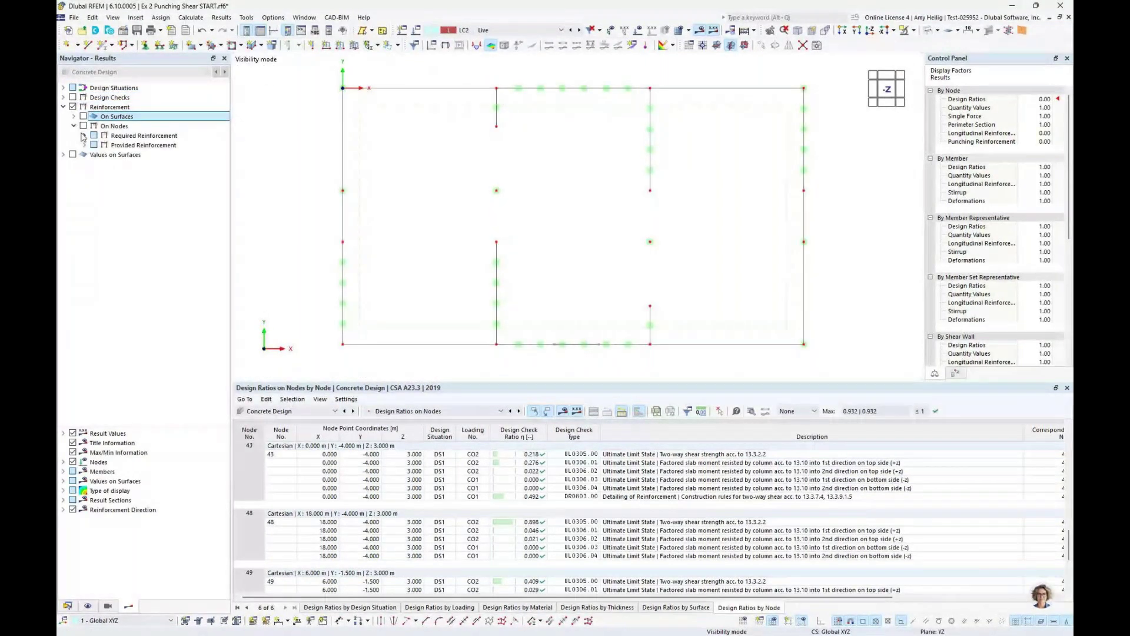
pyautogui.click(85, 135)
pyautogui.click(95, 154)
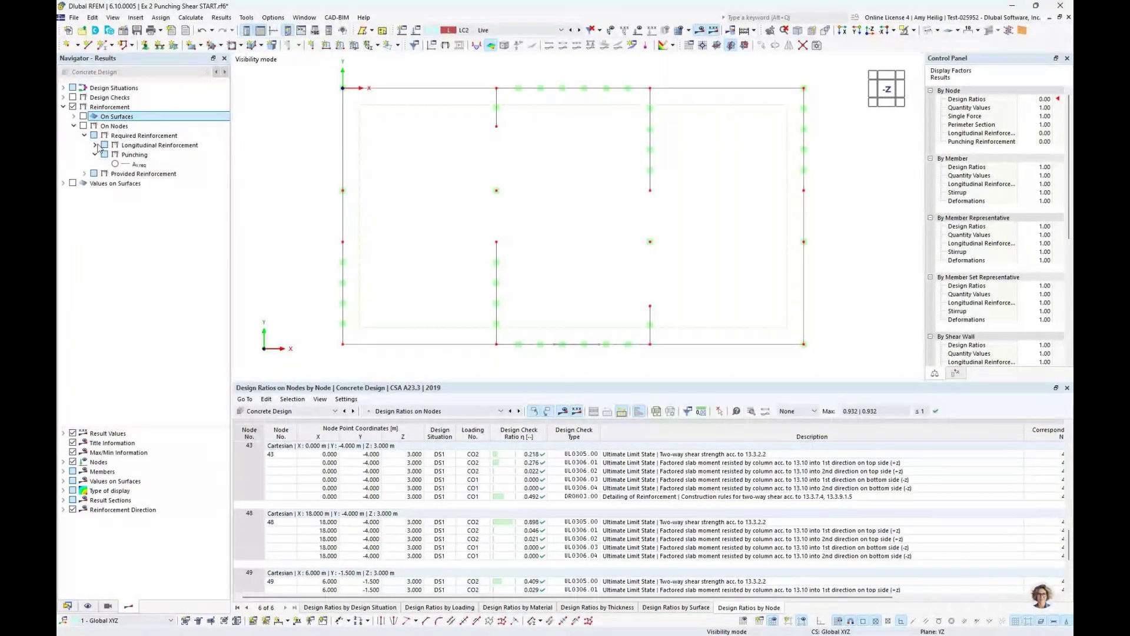
pyautogui.click(95, 145)
pyautogui.click(116, 202)
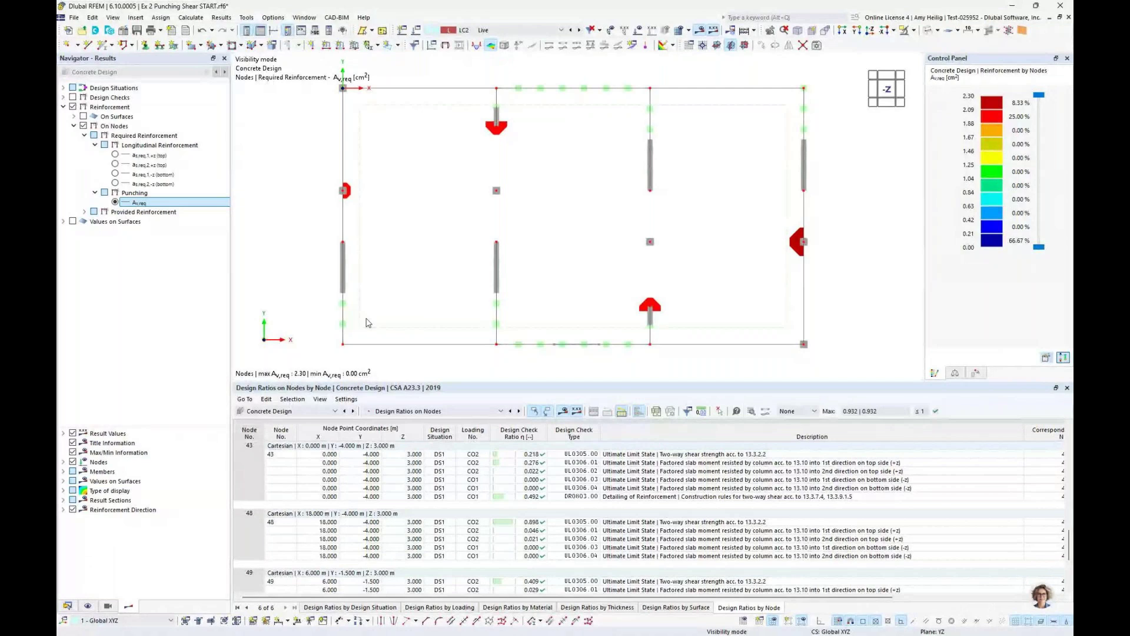
# - Examine the provided punching reinforcement on nodes and compare required with provided longitudinal top reinforcement in direction 1
pyautogui.moveTo(362, 254)
pyautogui.click(84, 212)
pyautogui.click(95, 231)
pyautogui.click(116, 279)
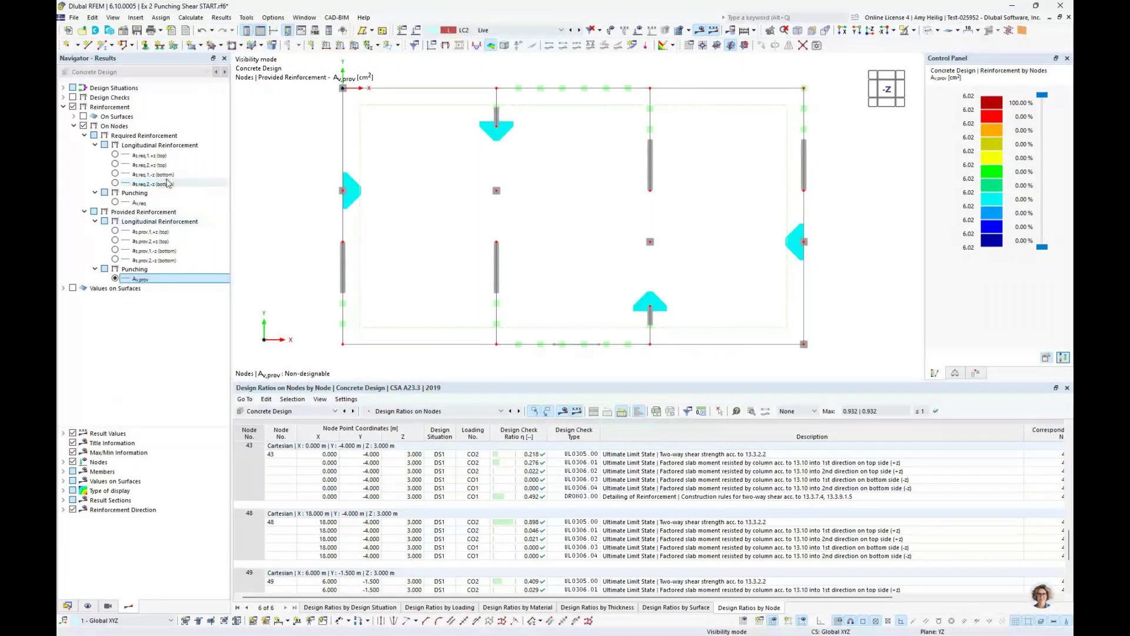
pyautogui.click(114, 156)
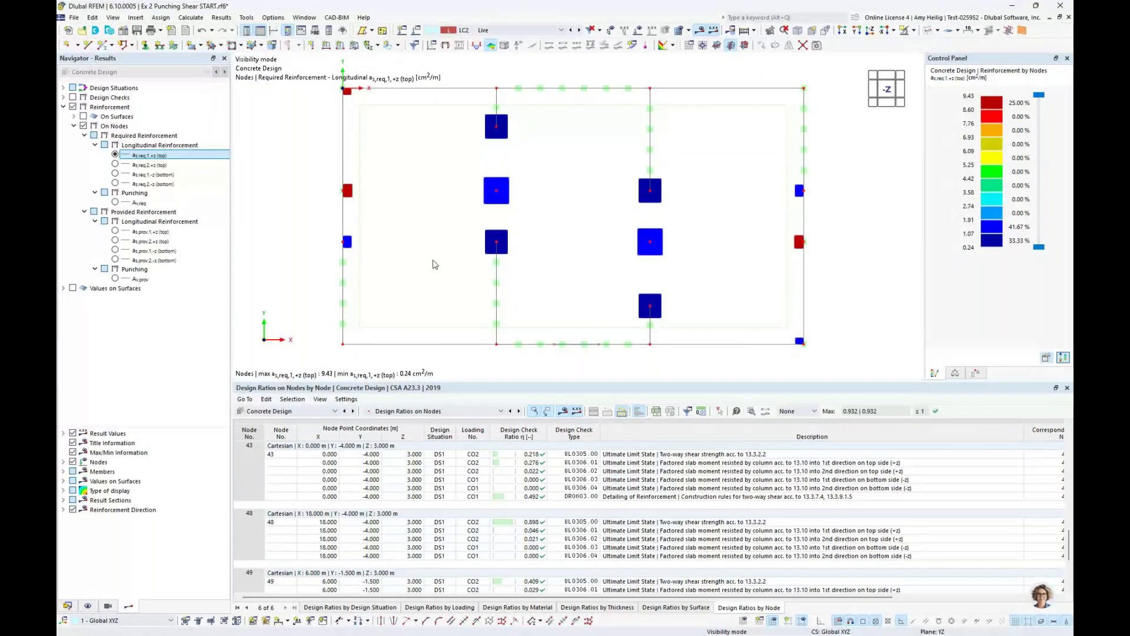
pyautogui.click(115, 231)
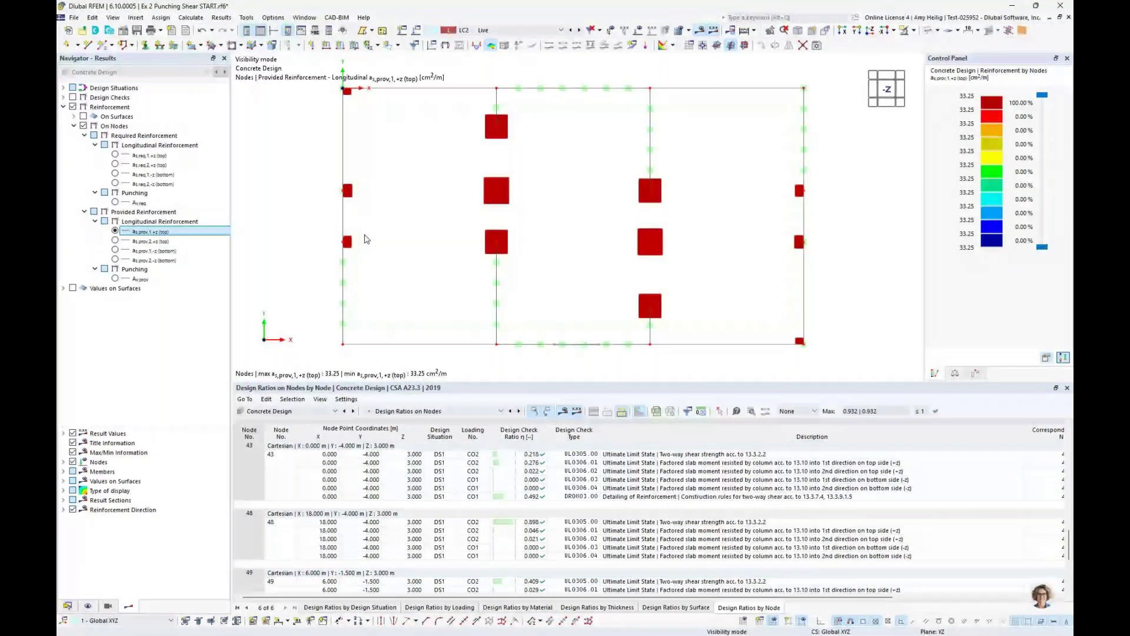
pyautogui.press('super+Tab')
pyautogui.click(524, 252)
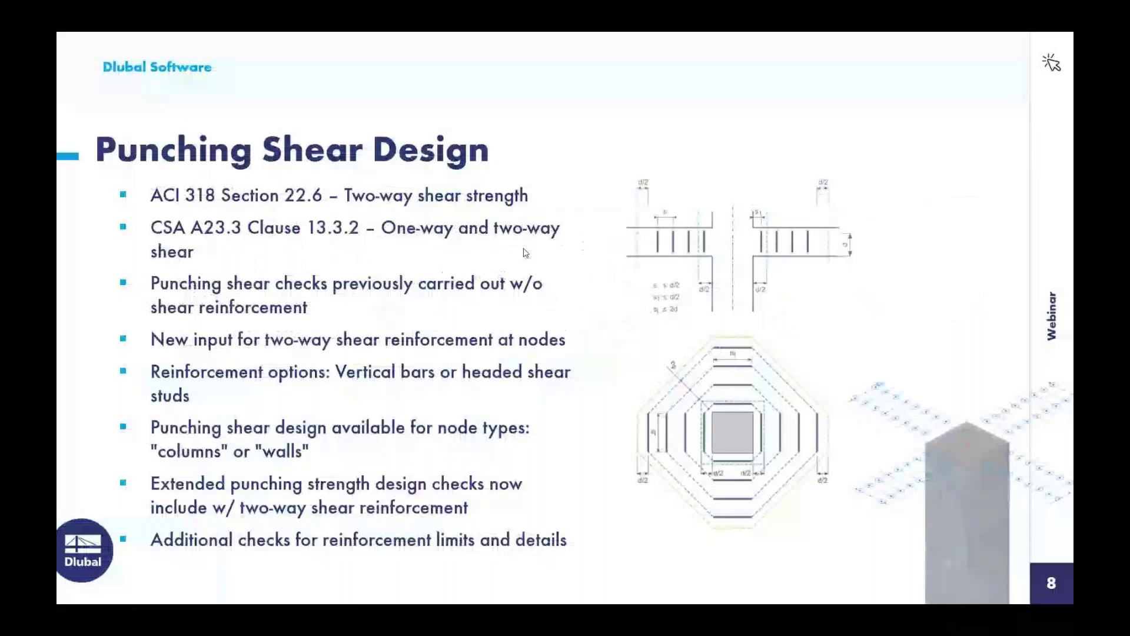
pyautogui.click(523, 252)
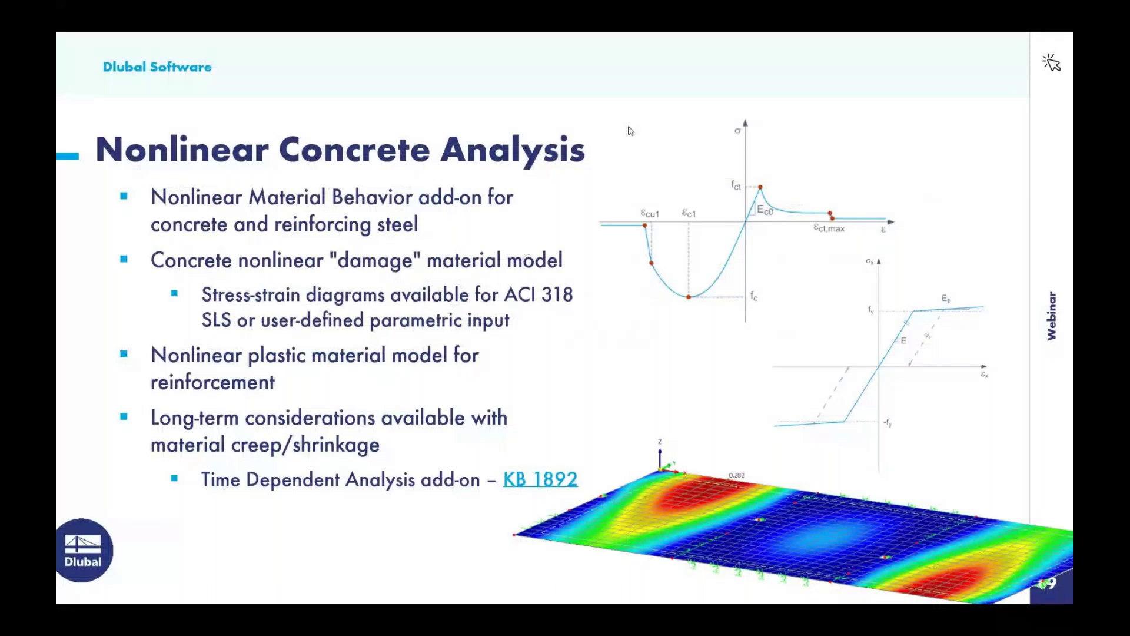
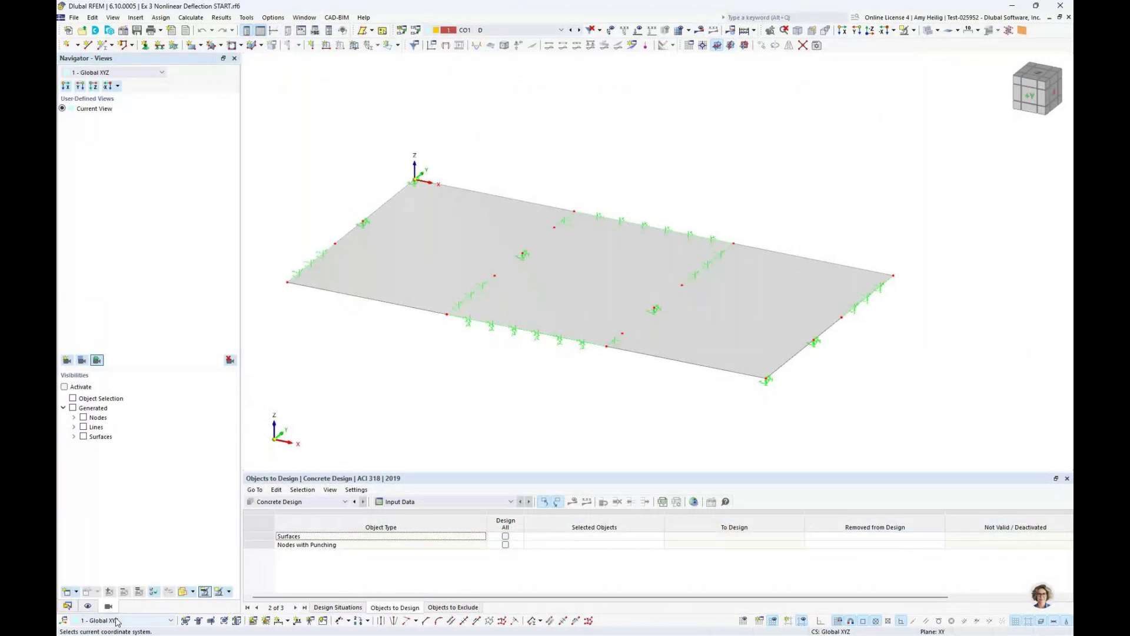
# - In the Ex 3 Nonlinear Deflection model, inspect line 9's support conditions and fictitious wall stiffness parameters, and close without changes
pyautogui.click(67, 605)
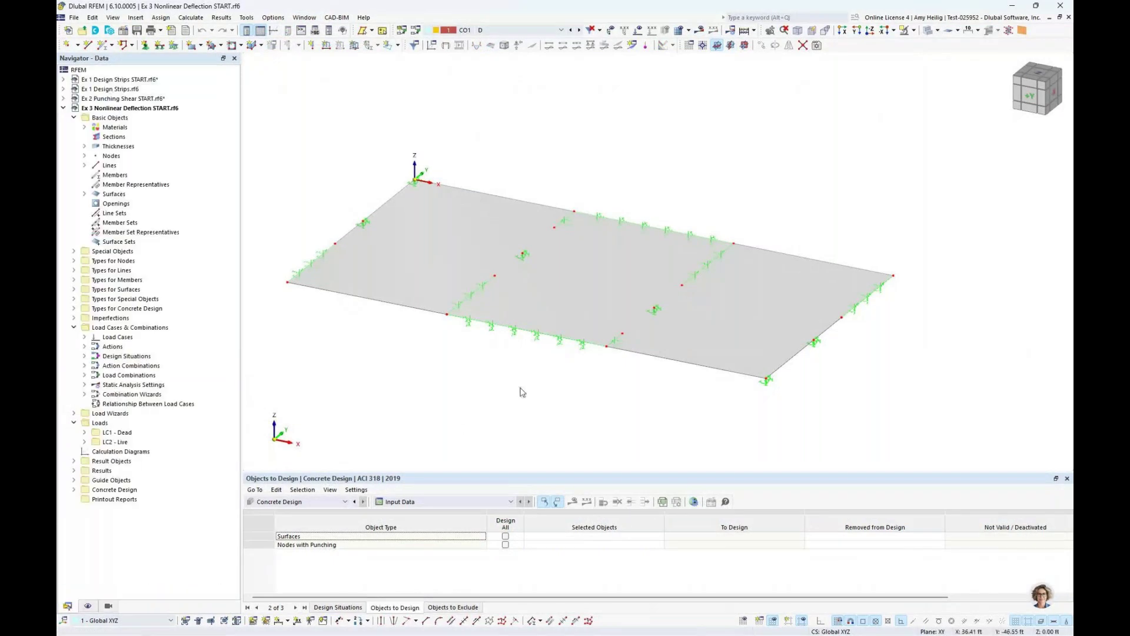
pyautogui.click(583, 290)
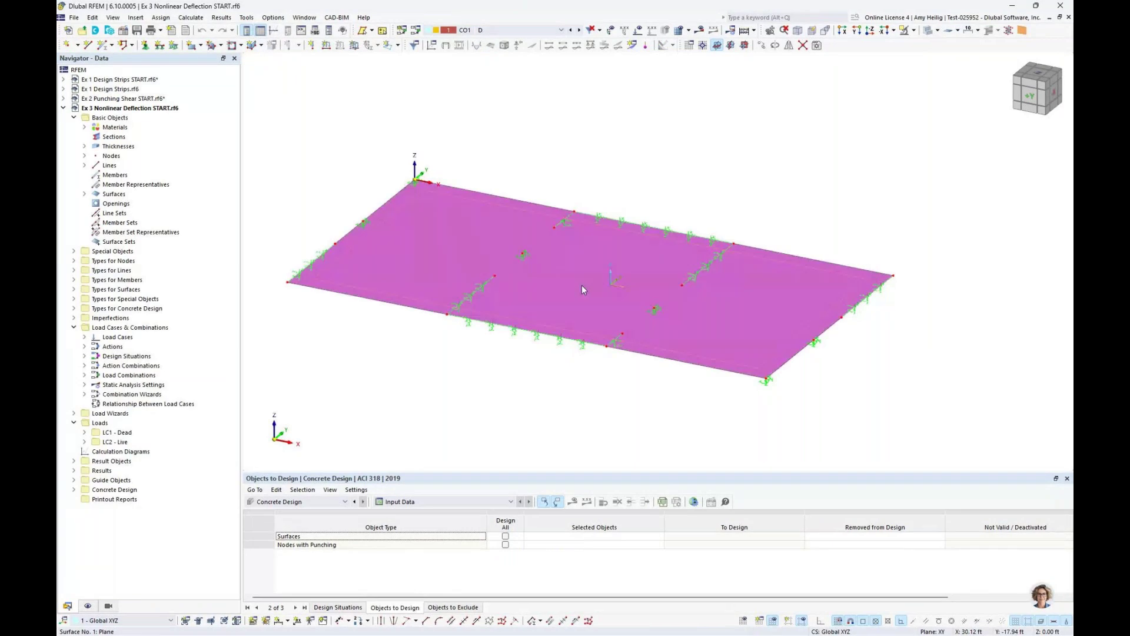
pyautogui.click(523, 389)
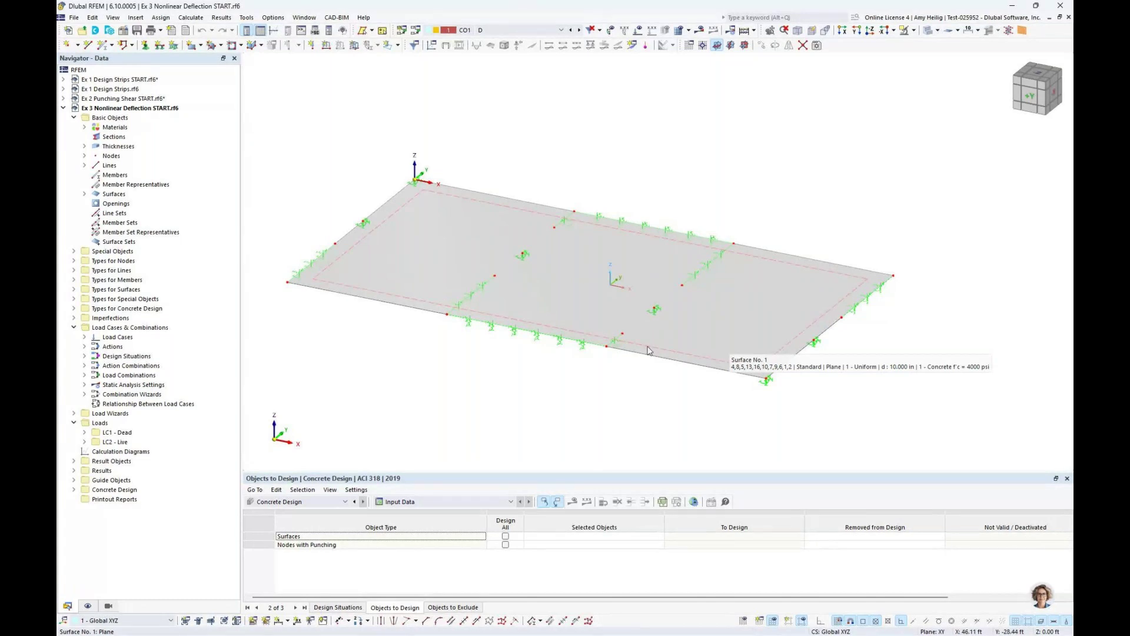
pyautogui.doubleClick(582, 352)
pyautogui.click(606, 209)
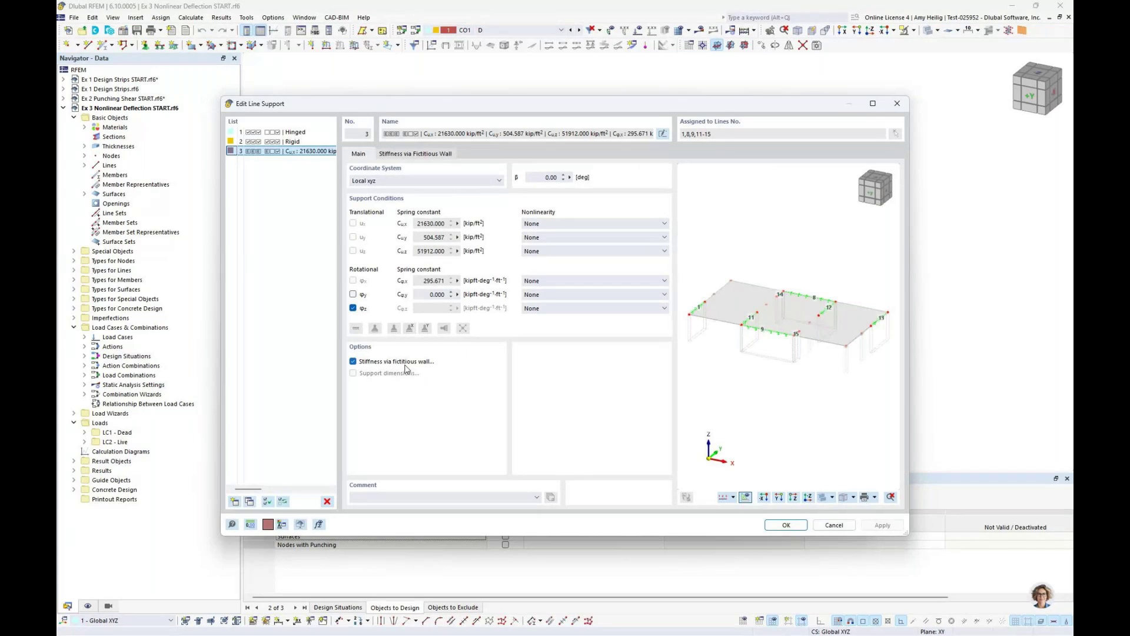
pyautogui.click(418, 154)
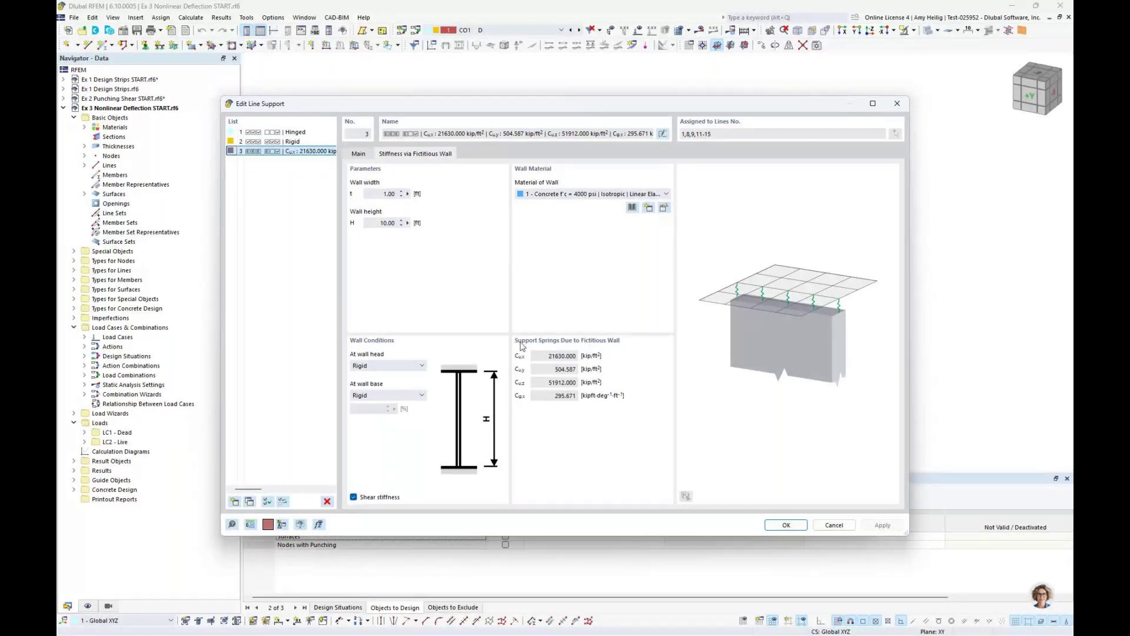
pyautogui.click(359, 154)
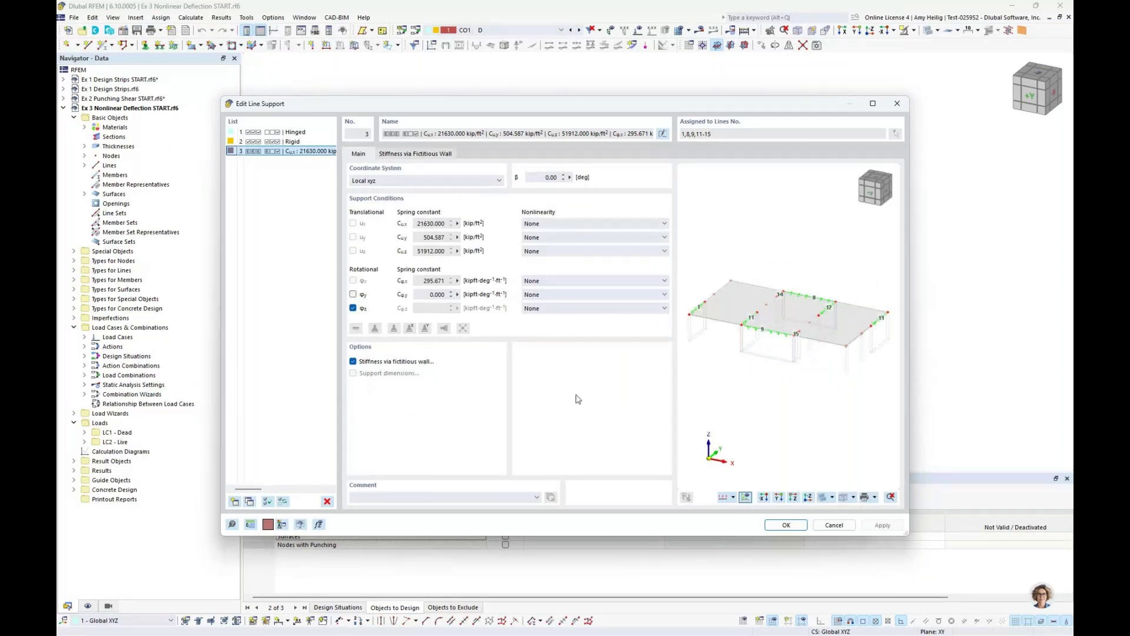
pyautogui.click(827, 528)
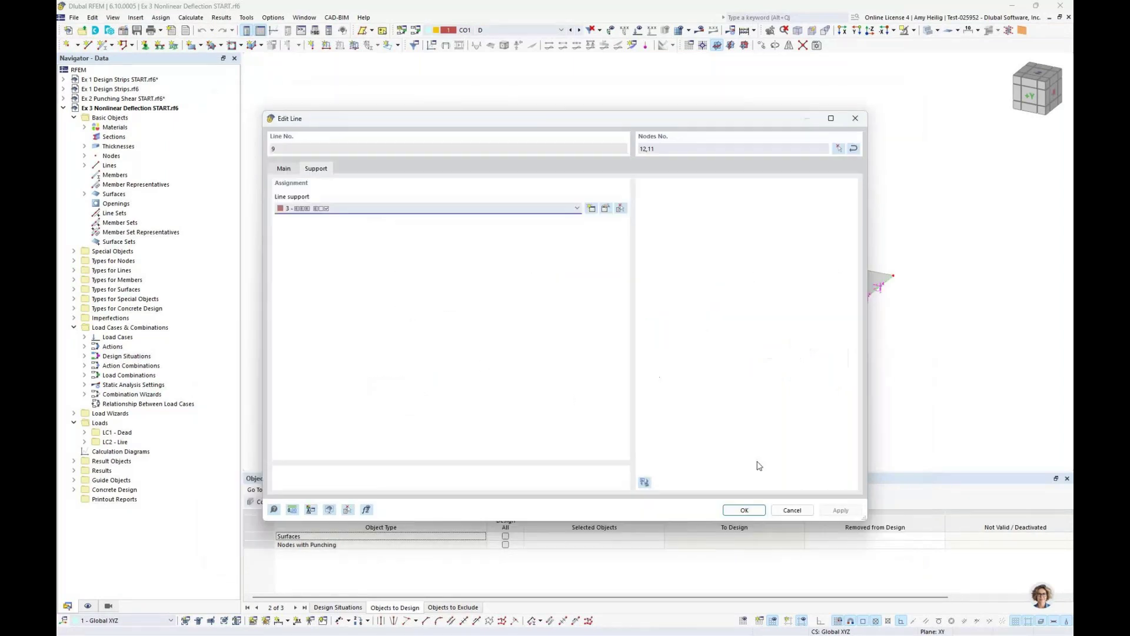
pyautogui.click(792, 510)
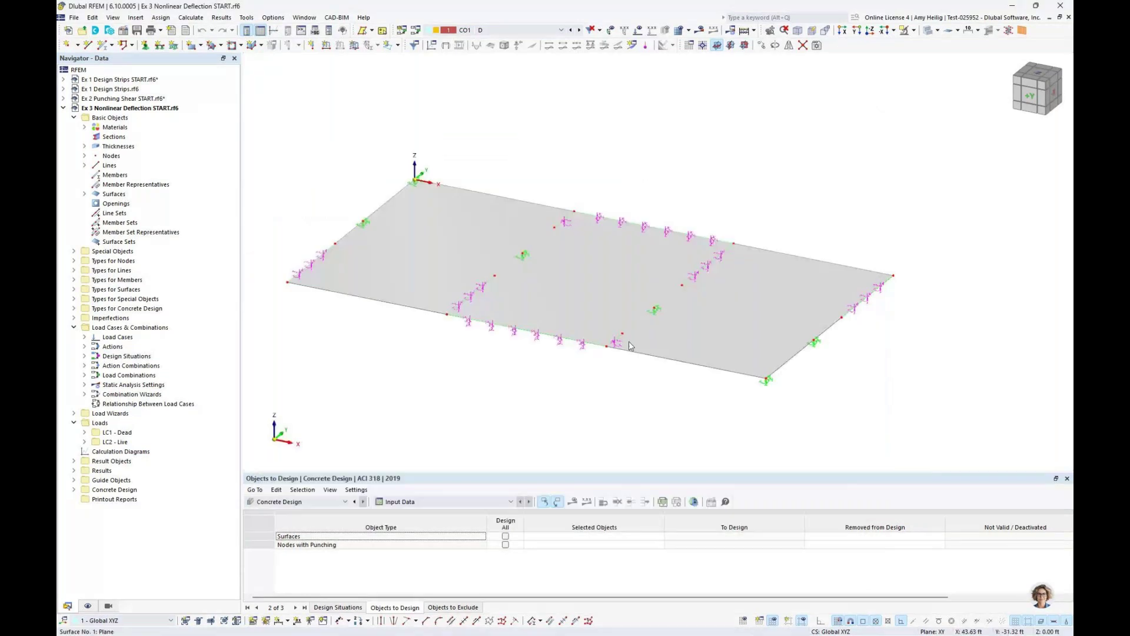
# - Inspect node 13's nodal support conditions and fictitious column stiffness parameters, and close without changes
pyautogui.doubleClick(525, 259)
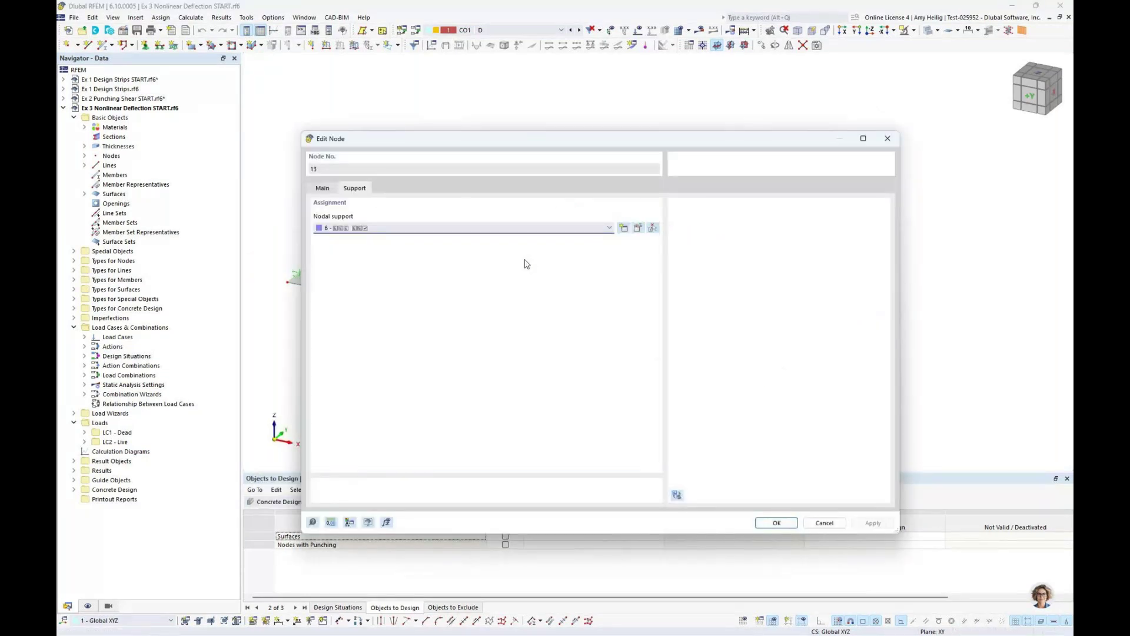
pyautogui.click(639, 228)
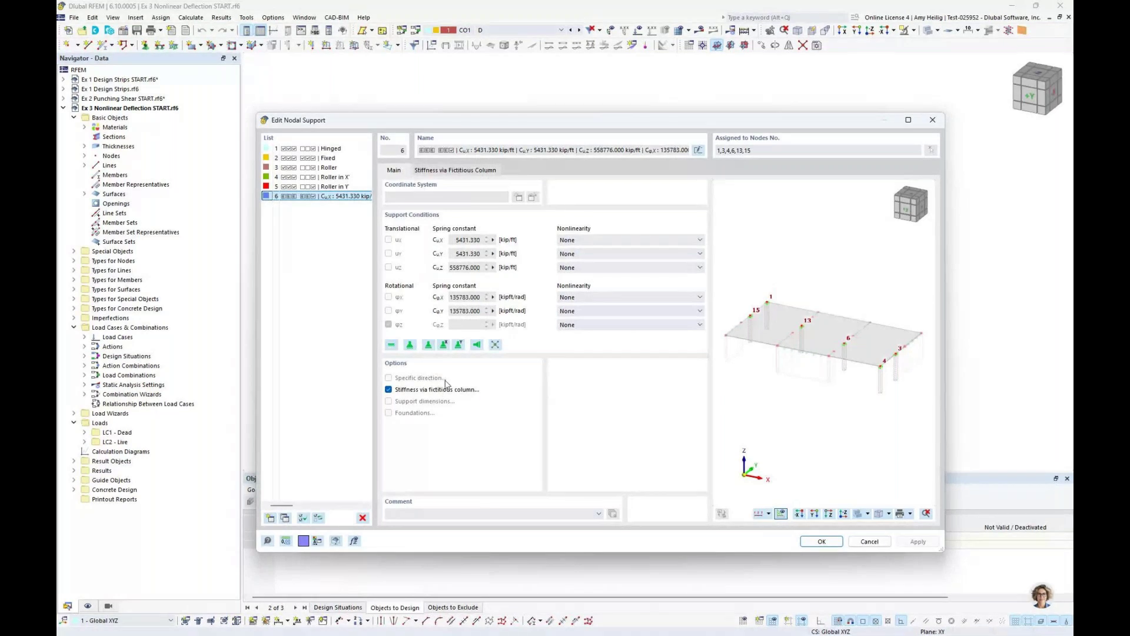
pyautogui.click(455, 170)
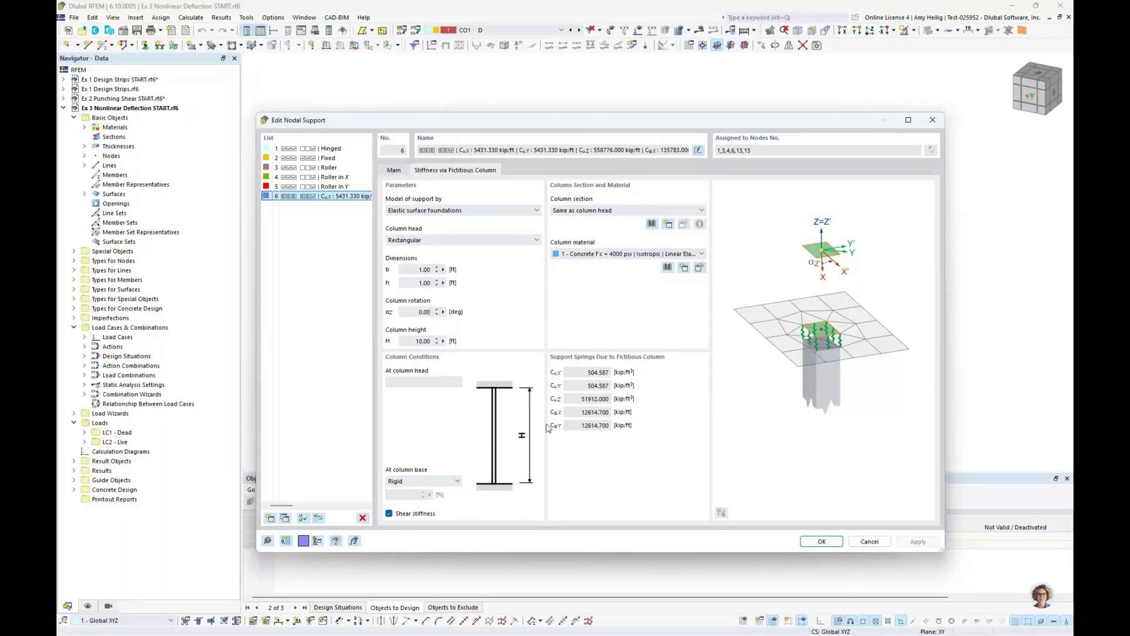
pyautogui.click(402, 172)
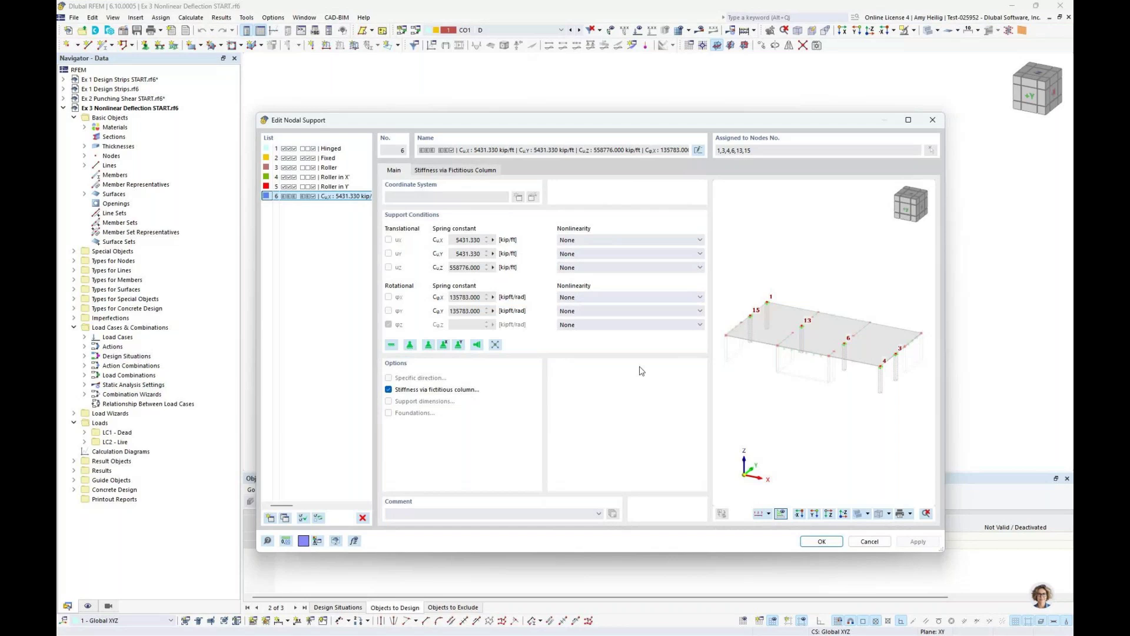
pyautogui.click(869, 541)
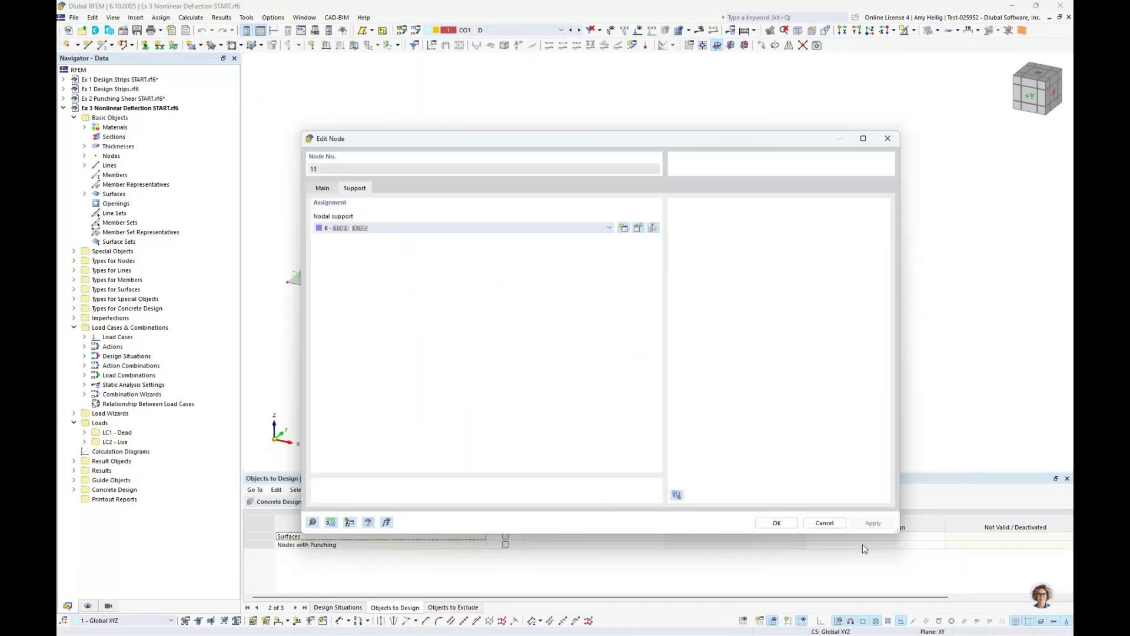
pyautogui.press('Escape')
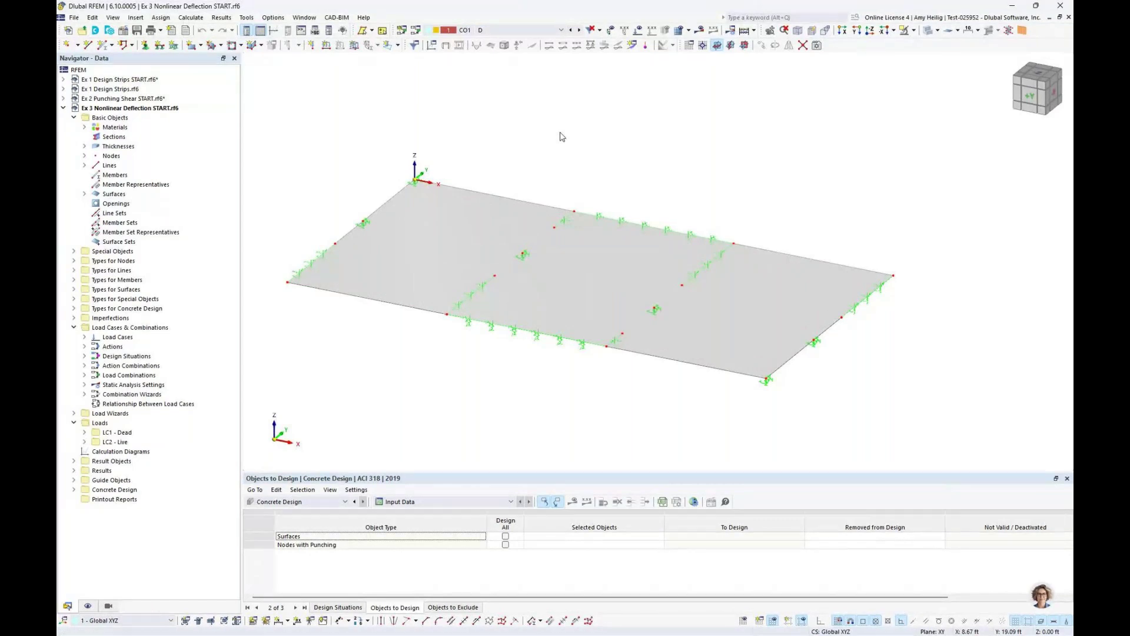
# - Review the slab model's concrete and Grade 60 materials and its uniform thickness definition
pyautogui.click(84, 127)
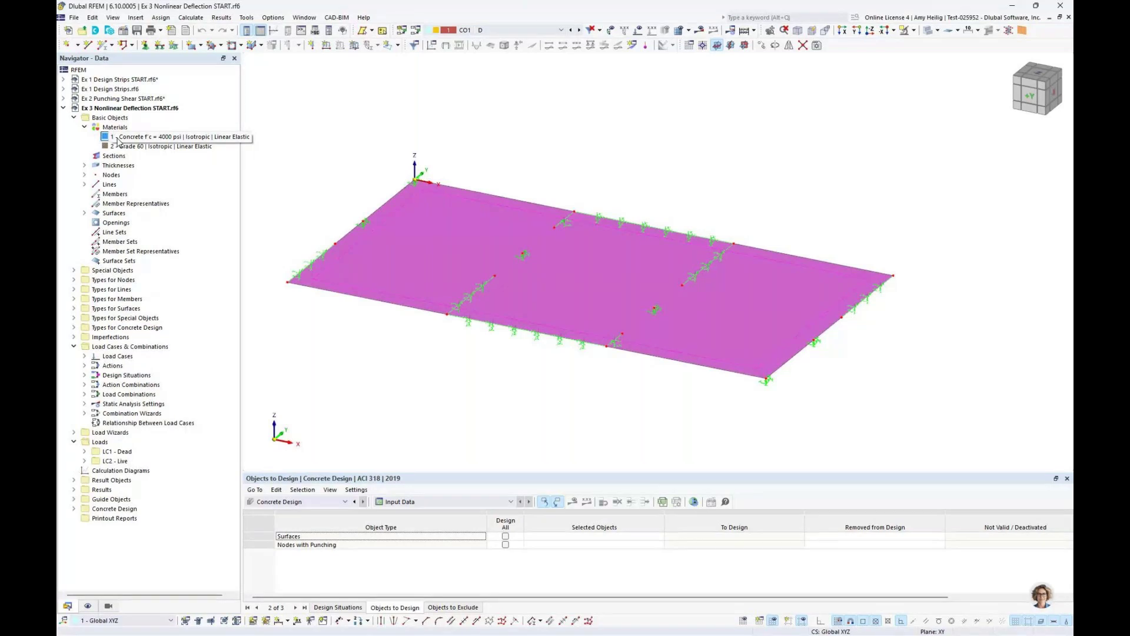
pyautogui.click(117, 138)
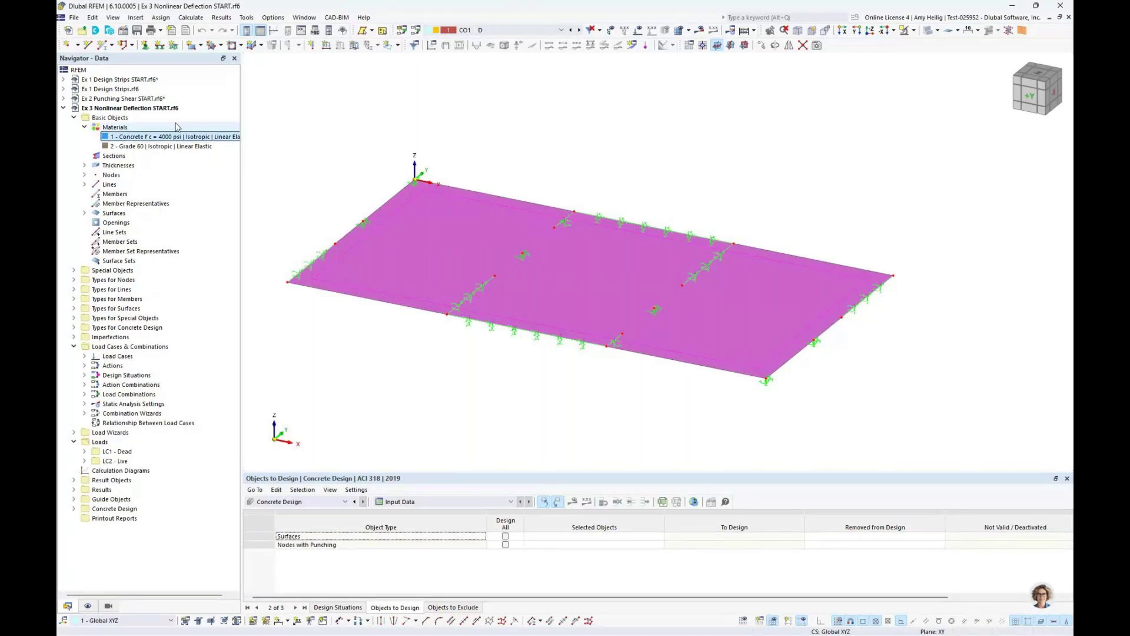
pyautogui.click(147, 147)
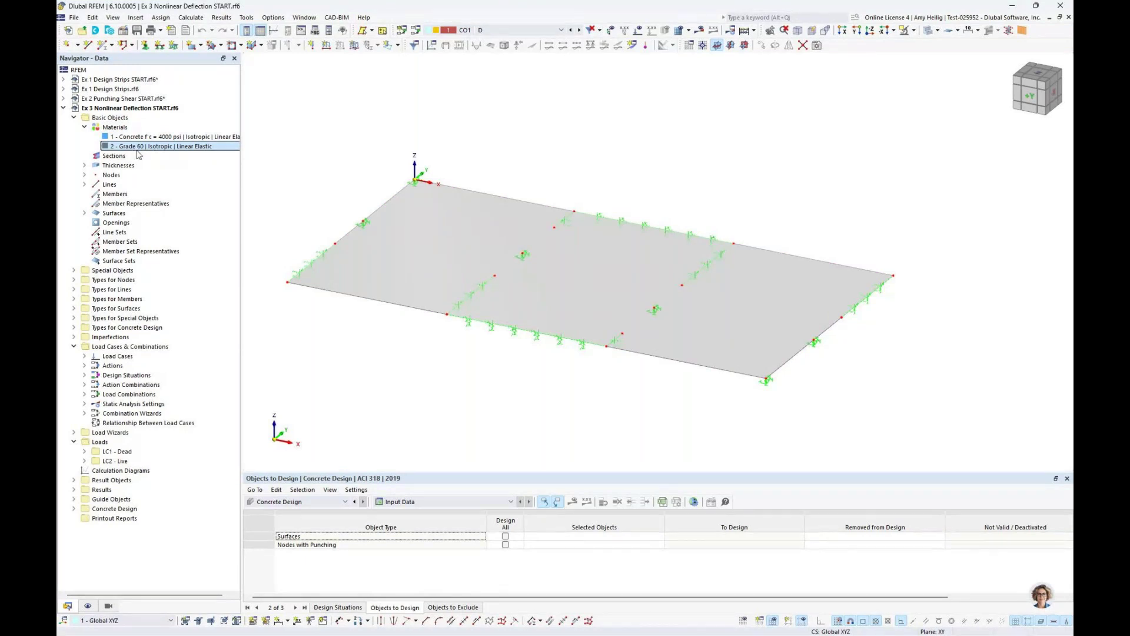
pyautogui.click(84, 165)
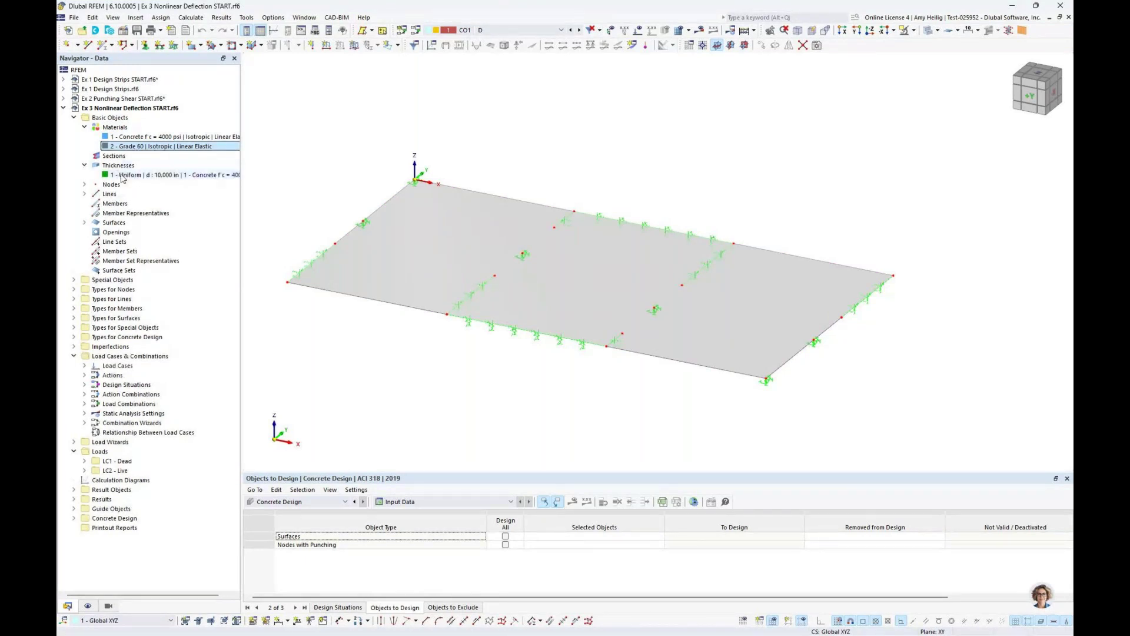
pyautogui.click(122, 174)
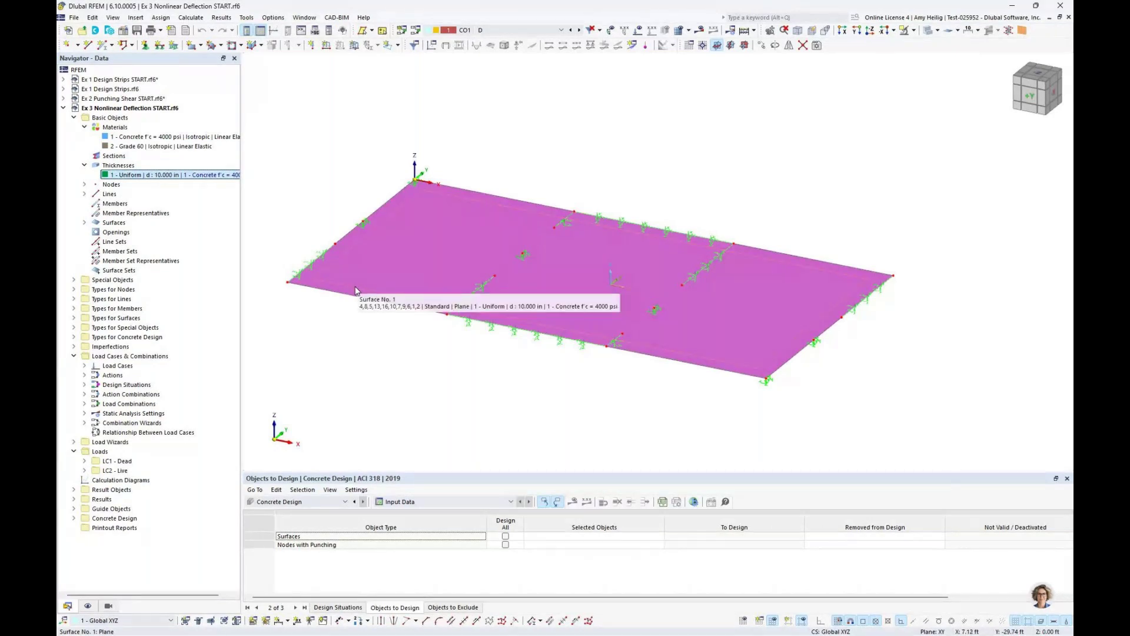
# - Inspect surface 1's main properties and its assigned surface reinforcement, and close without changes
pyautogui.doubleClick(355, 291)
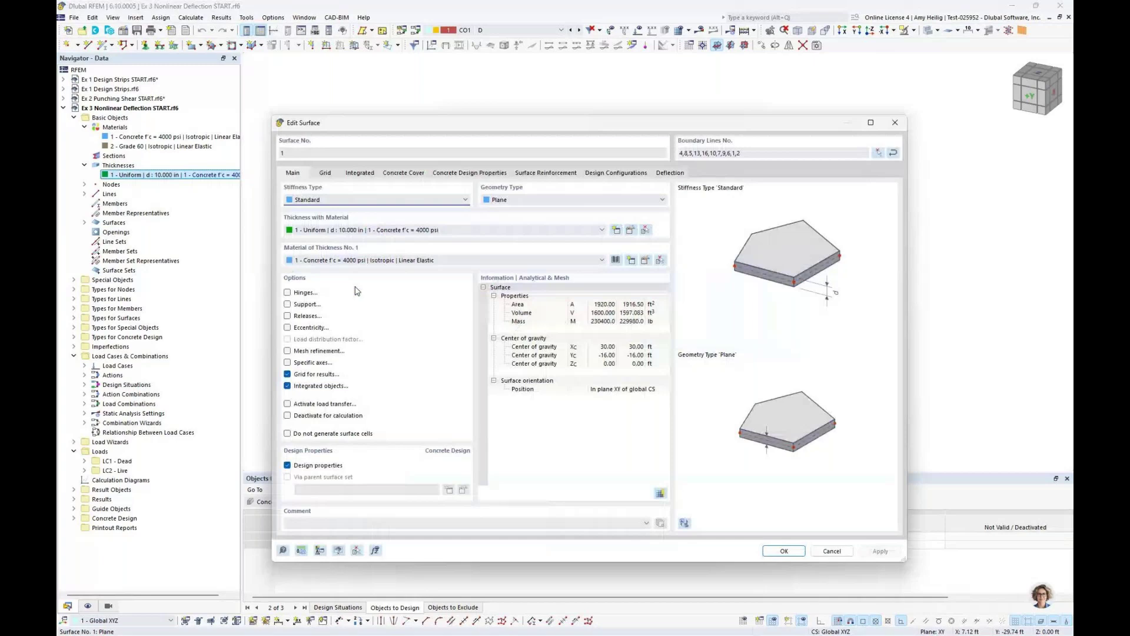
pyautogui.click(528, 175)
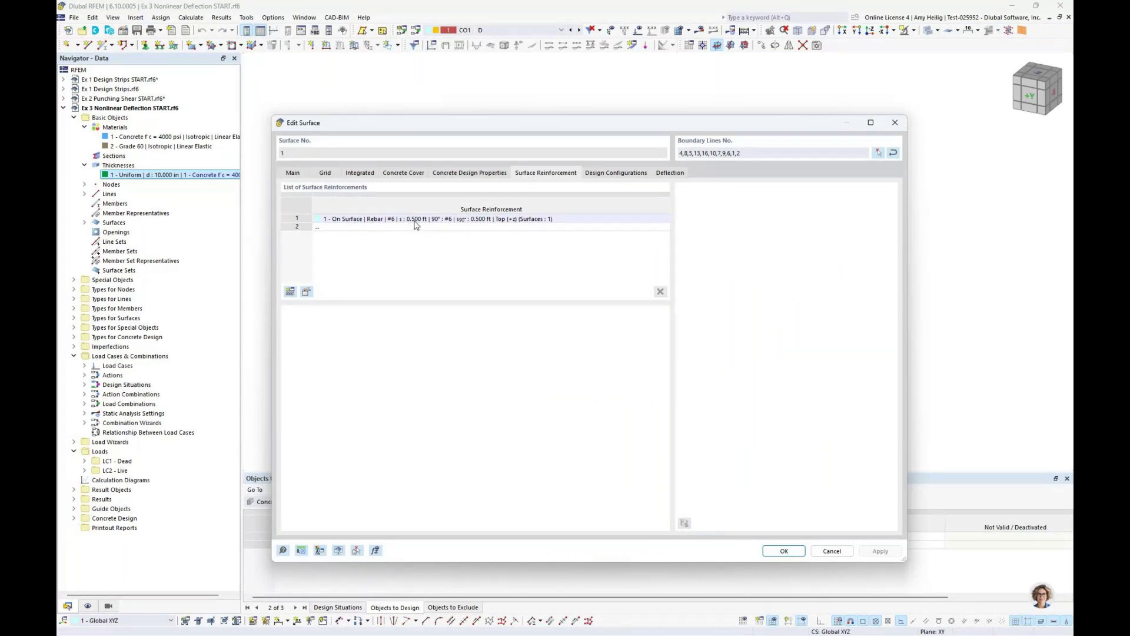
pyautogui.click(823, 548)
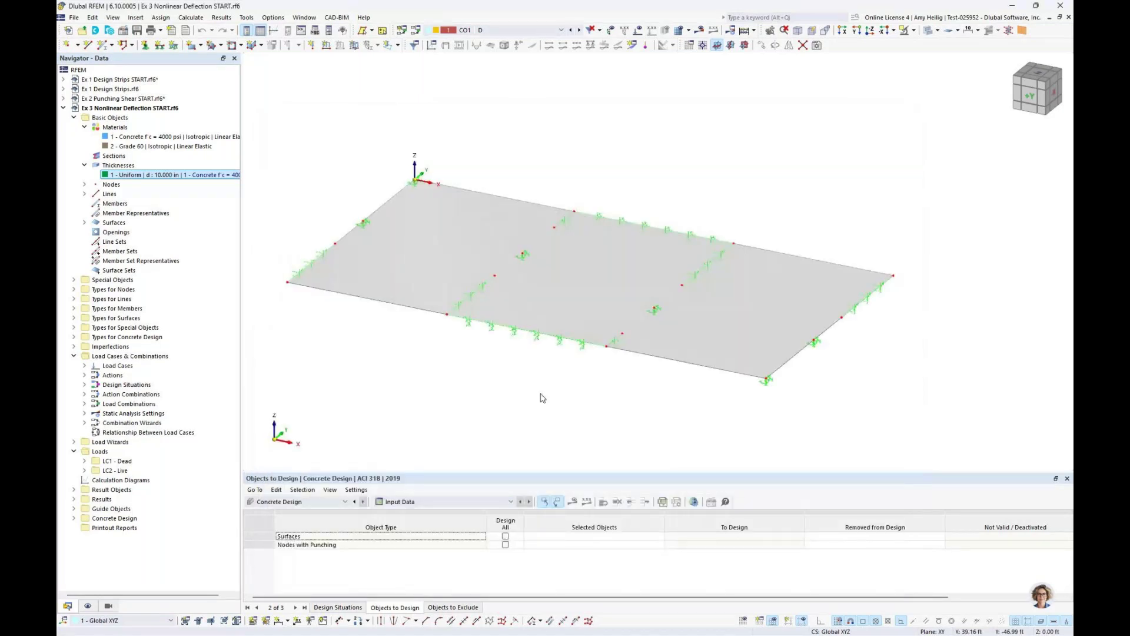
# - Check in the model's base data whether the Nonlinear Material Behavior add-on is activated, and close without changes
pyautogui.rightClick(147, 109)
pyautogui.click(152, 115)
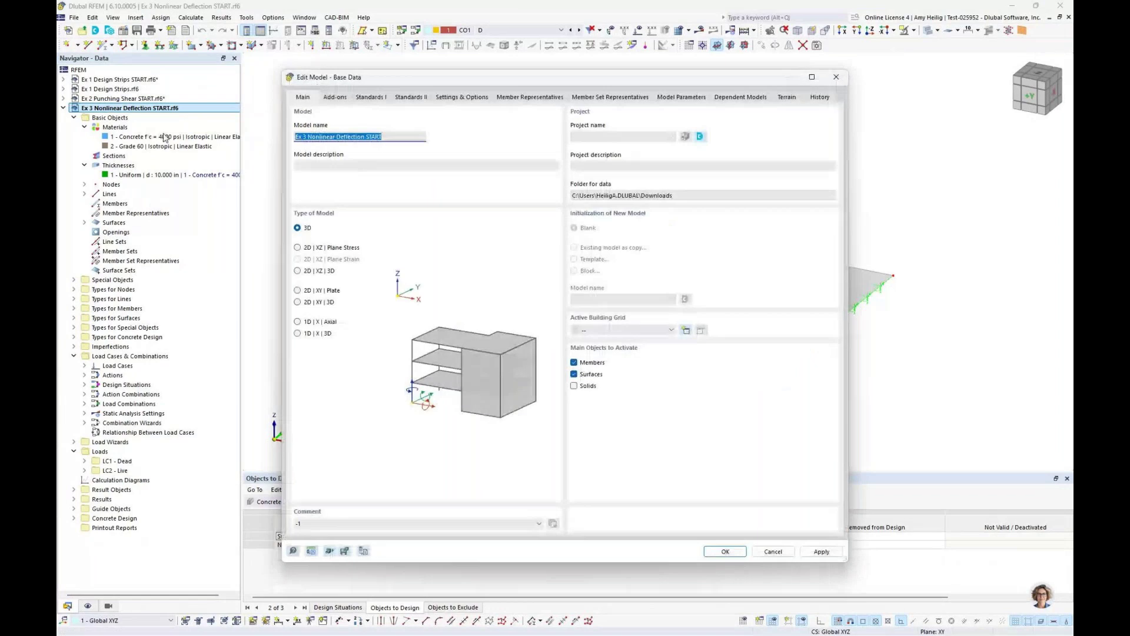
pyautogui.click(345, 99)
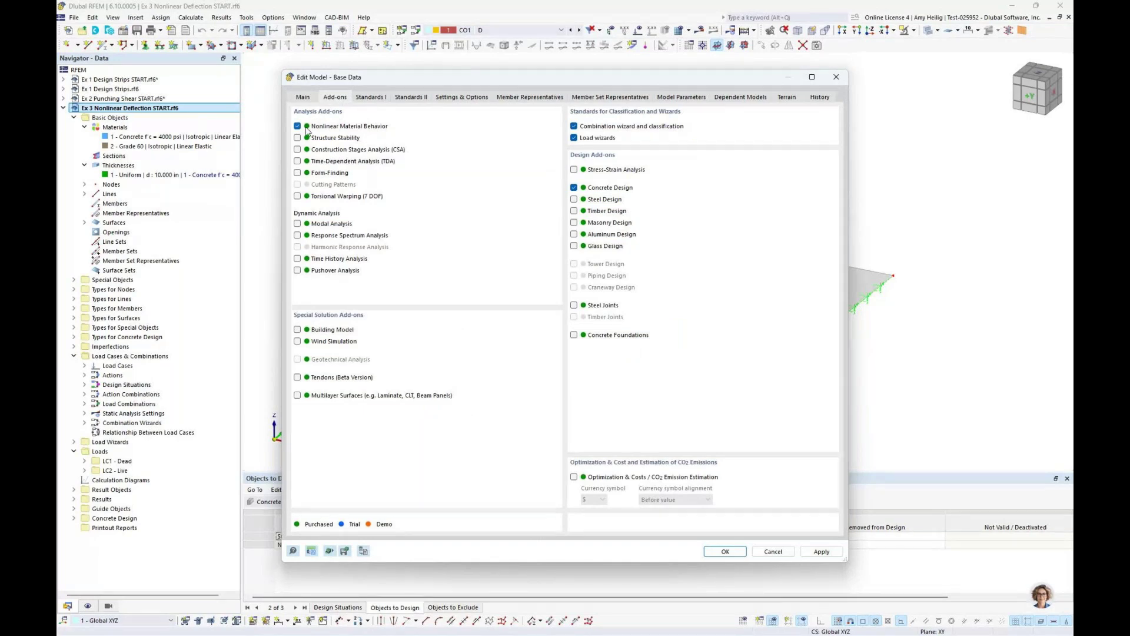
pyautogui.click(768, 553)
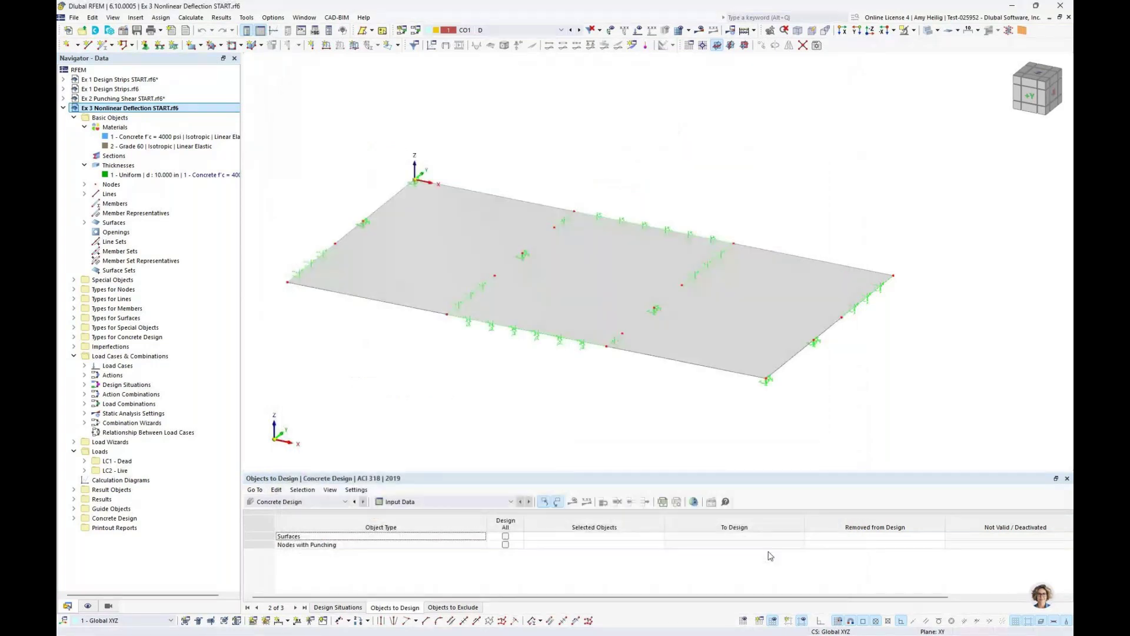
# - View the loads of combinations CO1 (D) and CO2 (D + L) on the slab, and hide the load display
pyautogui.scroll(2, 610, 395)
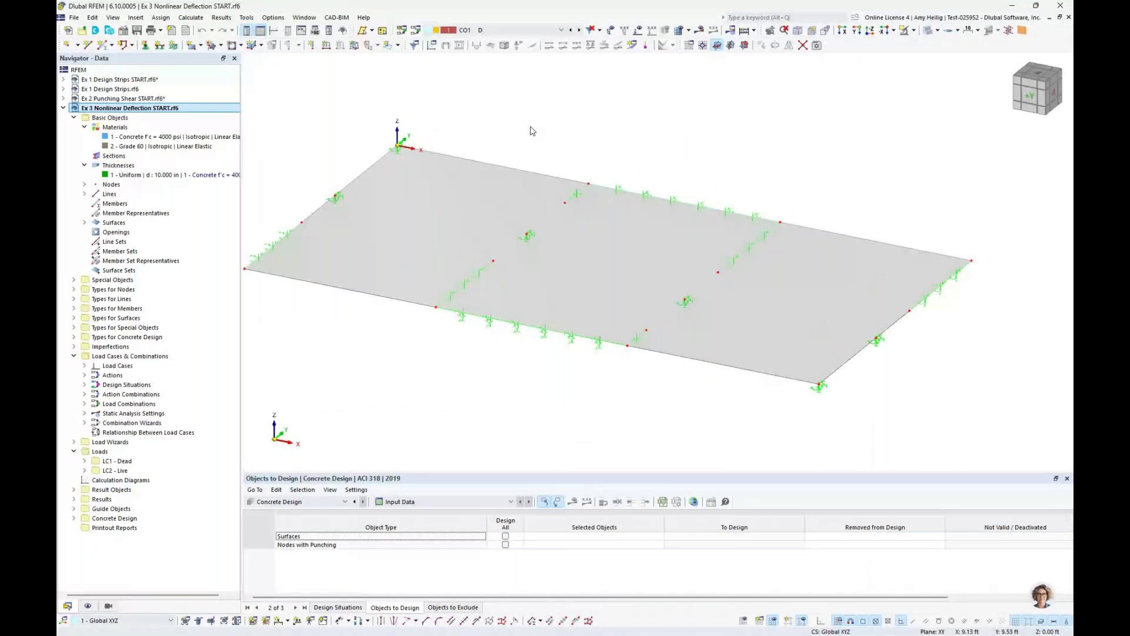
pyautogui.click(638, 30)
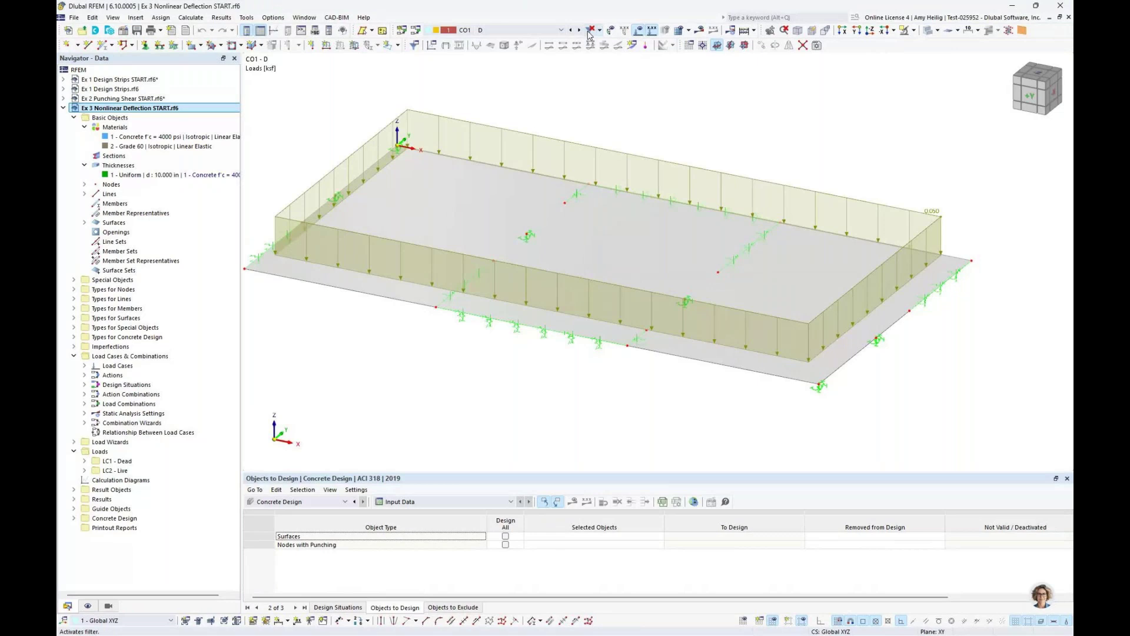
pyautogui.click(580, 30)
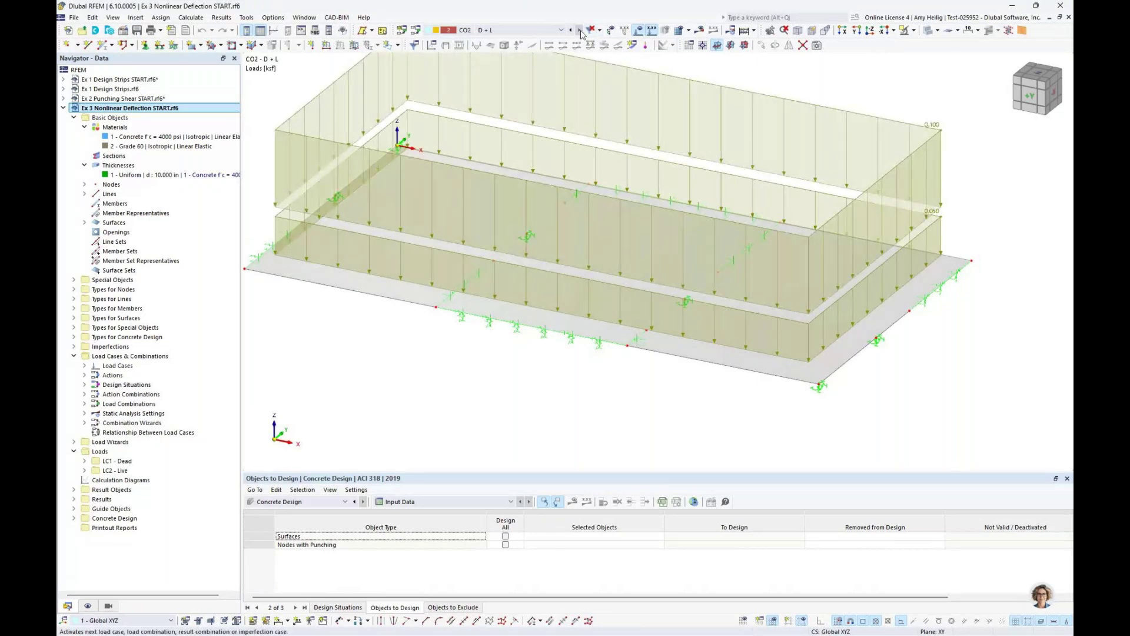
pyautogui.click(561, 31)
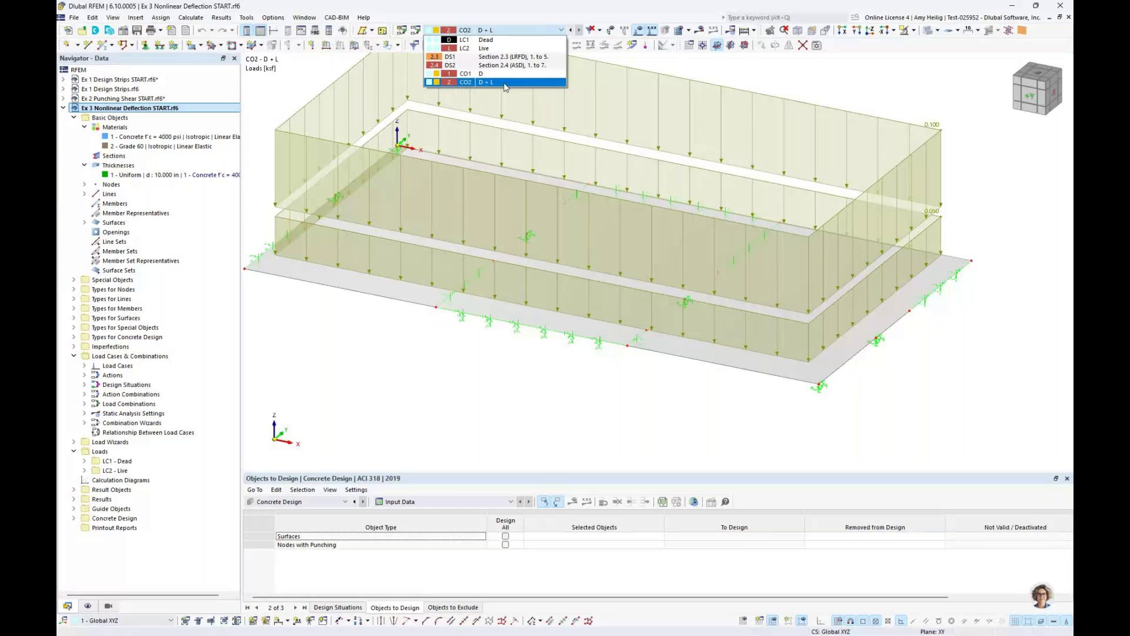
pyautogui.click(636, 32)
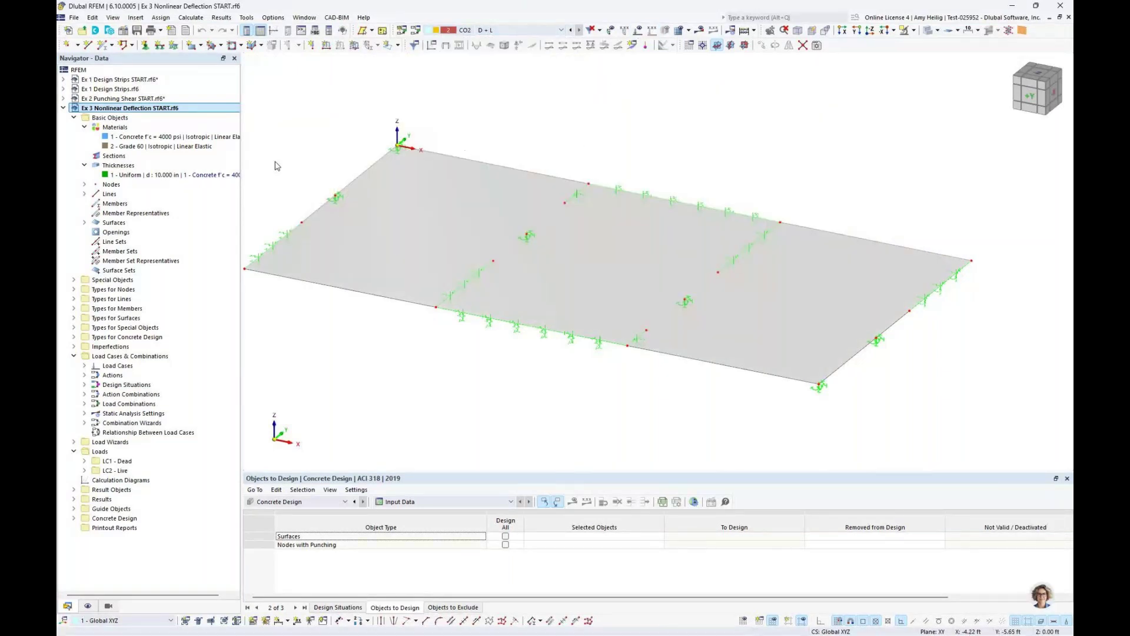
# - Duplicate the 4000 psi concrete material and set the copy's material model to Anisotropic | Damage
pyautogui.click(84, 165)
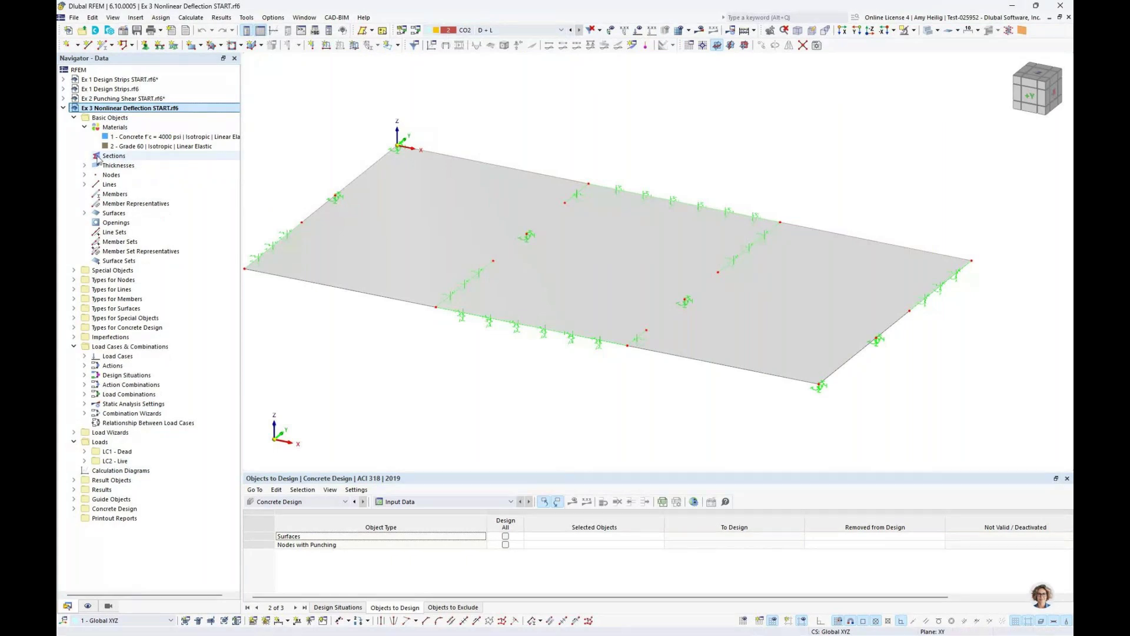
pyautogui.rightClick(122, 129)
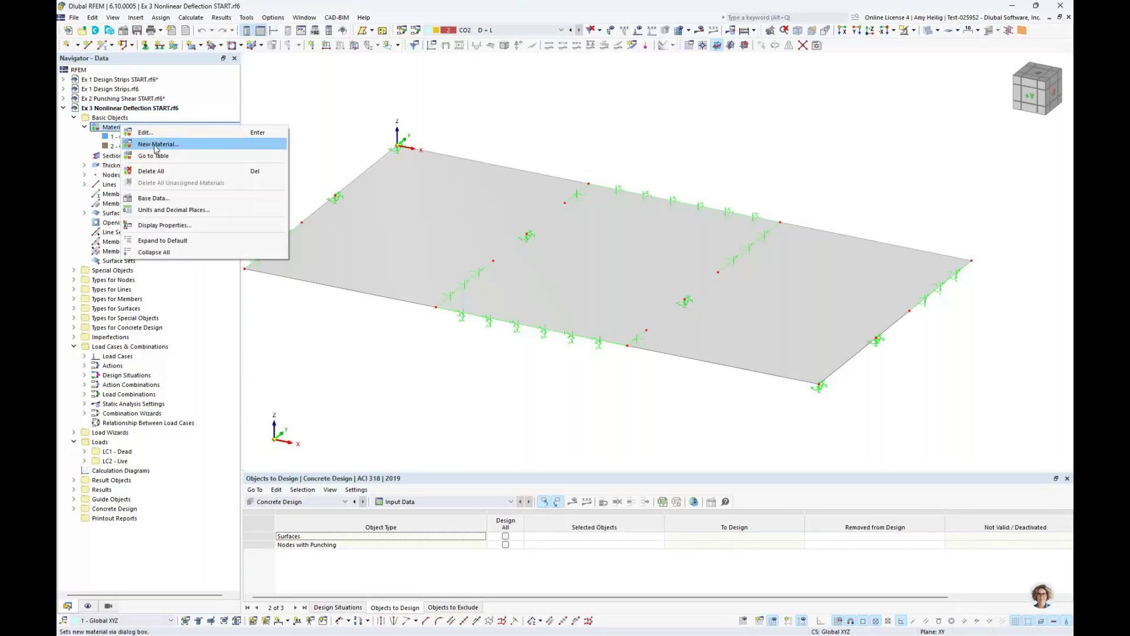
pyautogui.click(153, 136)
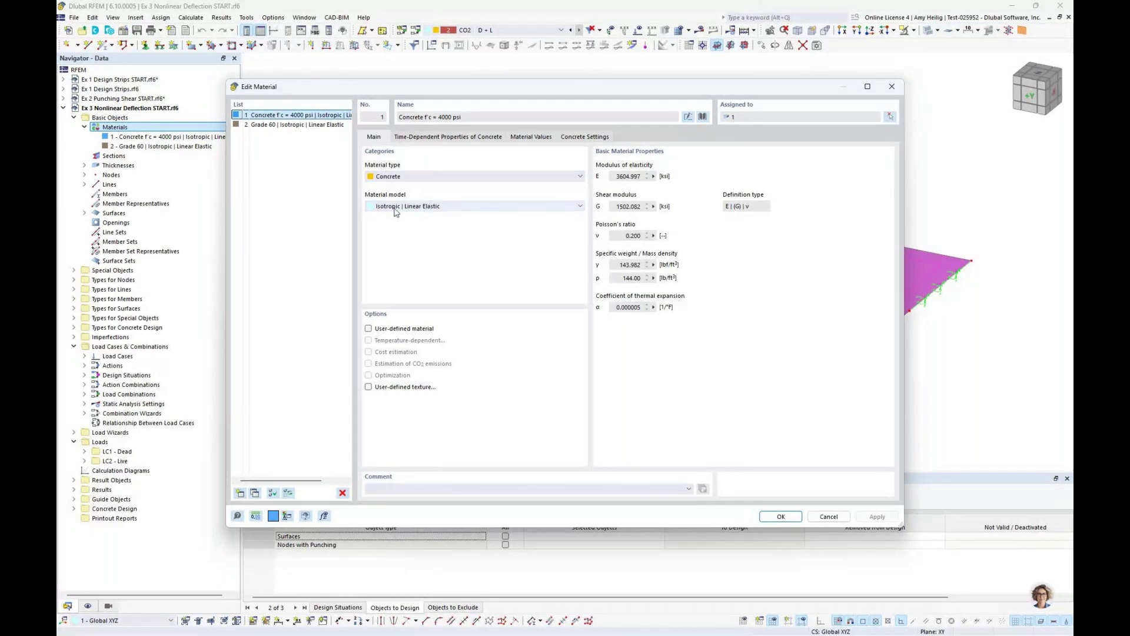
pyautogui.click(254, 492)
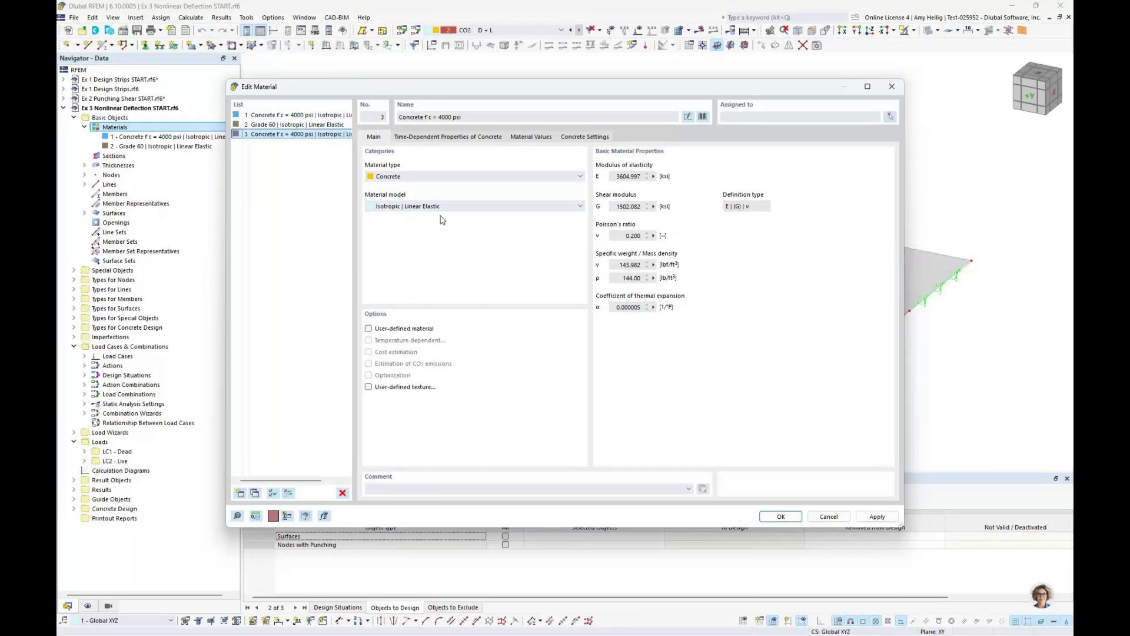
pyautogui.click(442, 209)
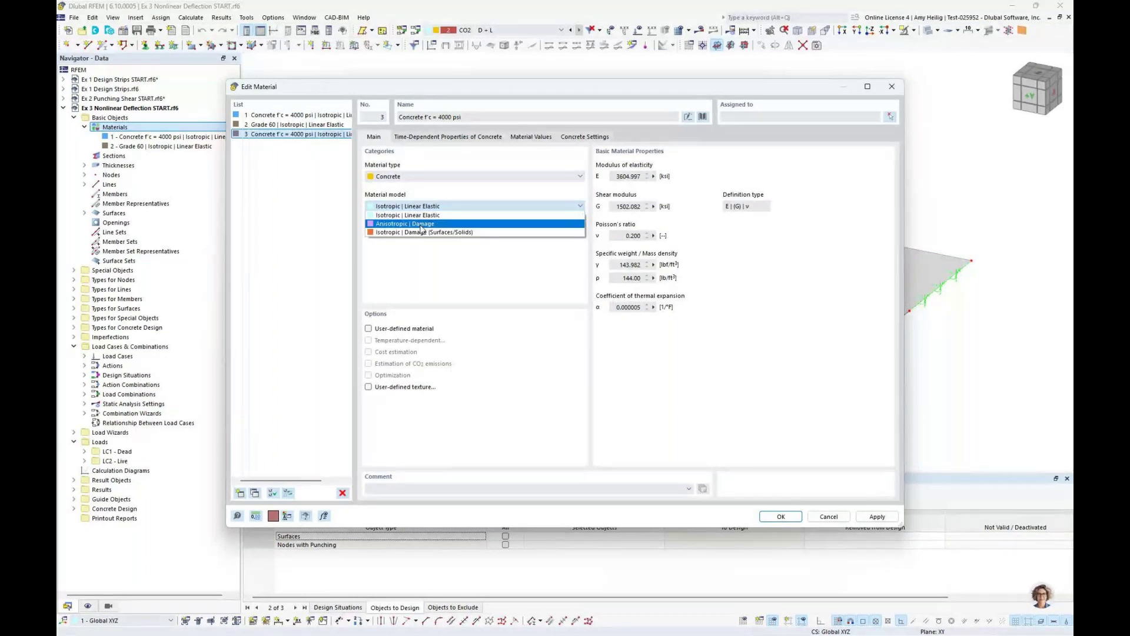
pyautogui.click(422, 225)
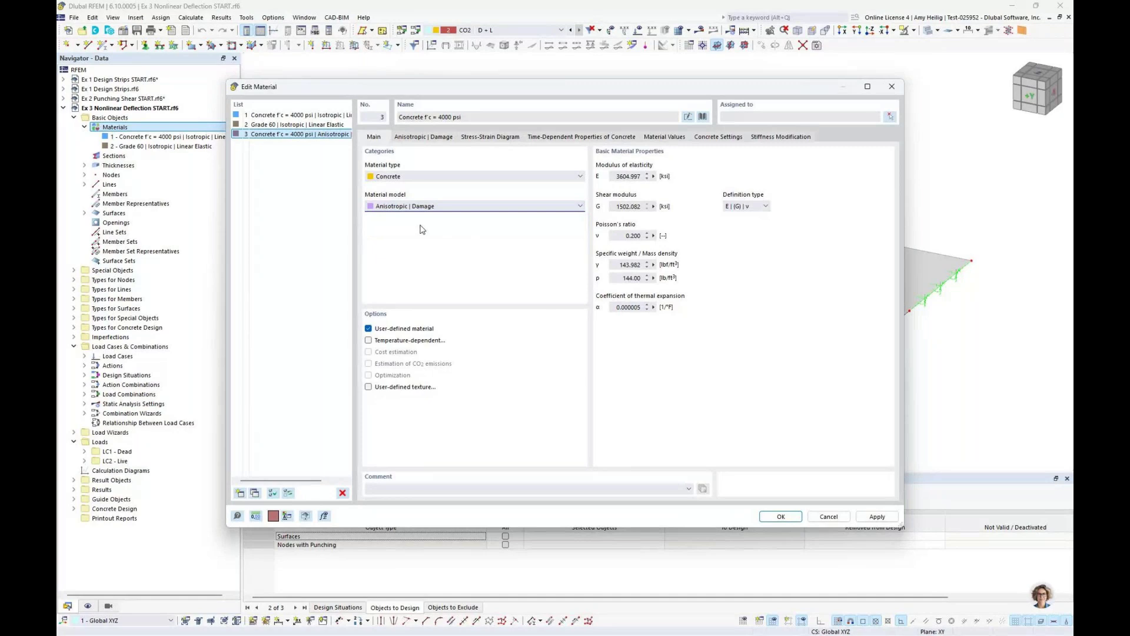
# - Compare the alternative diagram definitions and the tension stiffening effect, and restore the SLS deflection values with tension stiffening enabled
pyautogui.click(421, 138)
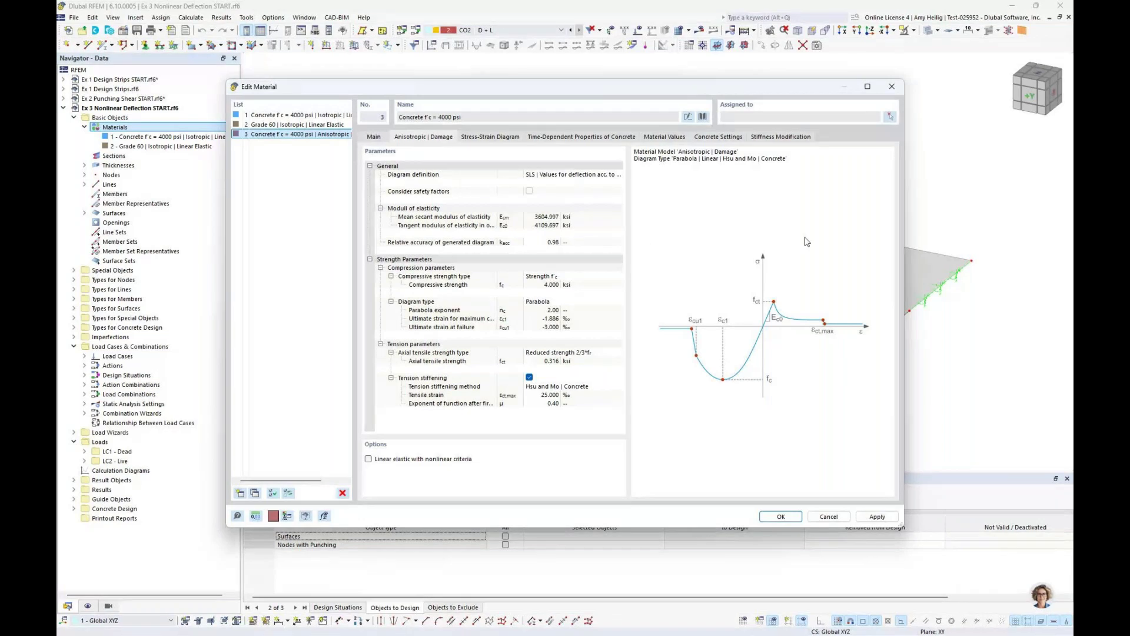
pyautogui.click(597, 178)
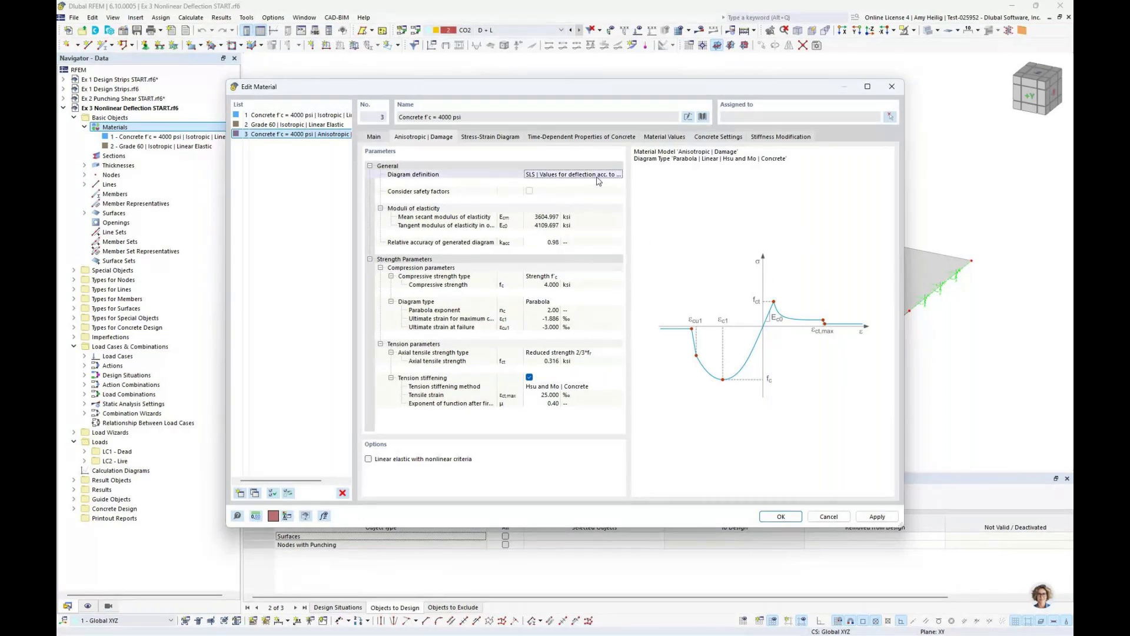
pyautogui.click(598, 176)
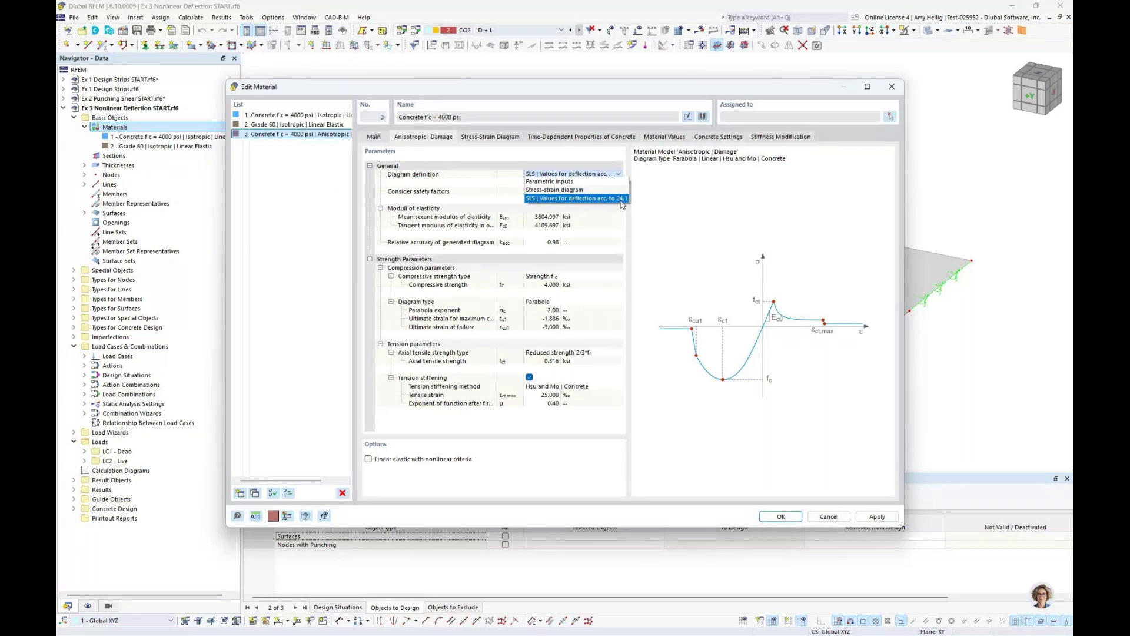
pyautogui.click(580, 182)
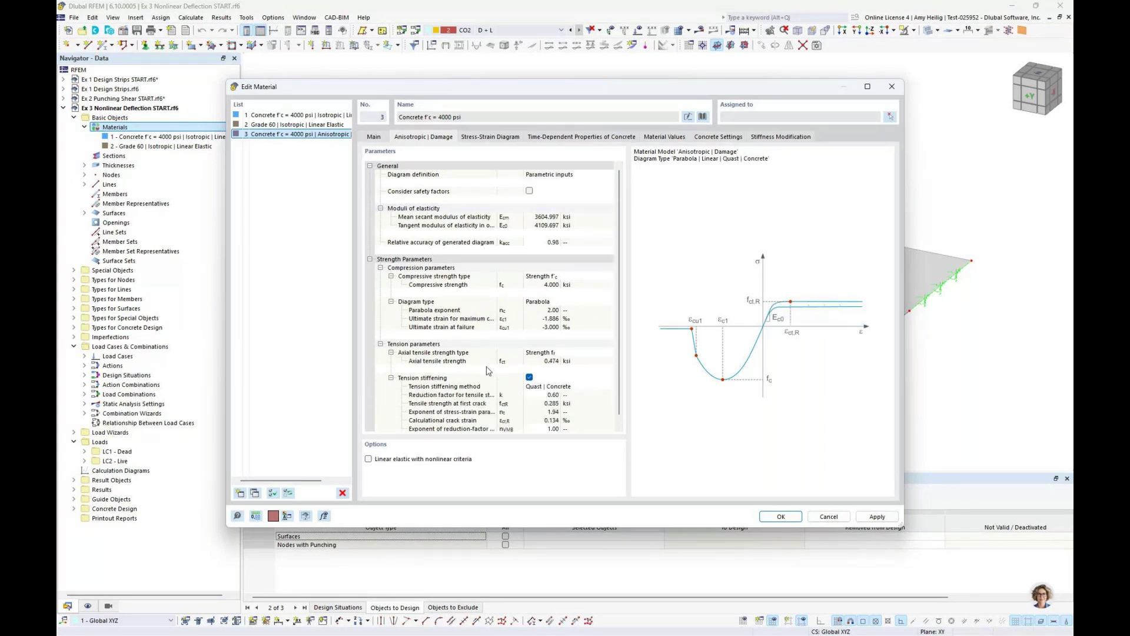
pyautogui.click(592, 176)
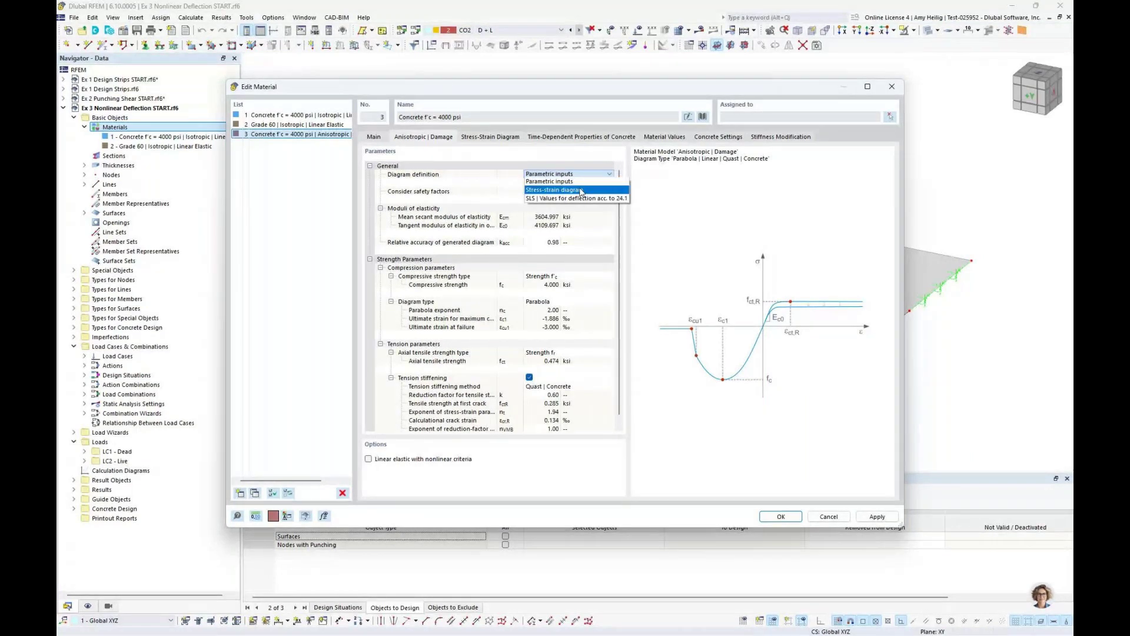
pyautogui.click(581, 190)
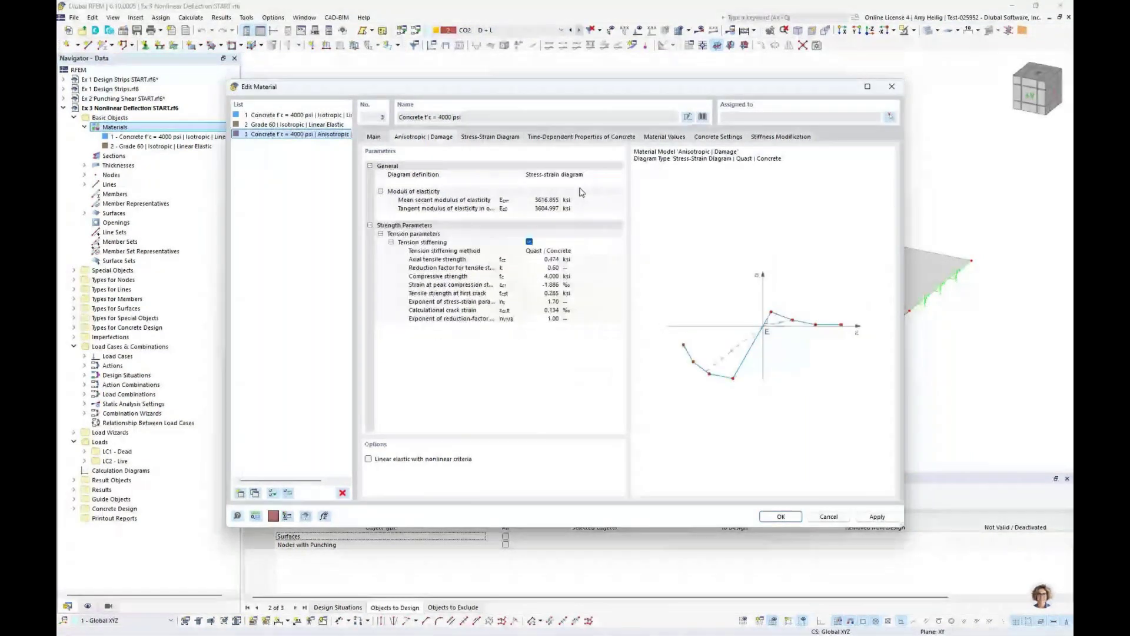
pyautogui.click(585, 174)
pyautogui.click(585, 175)
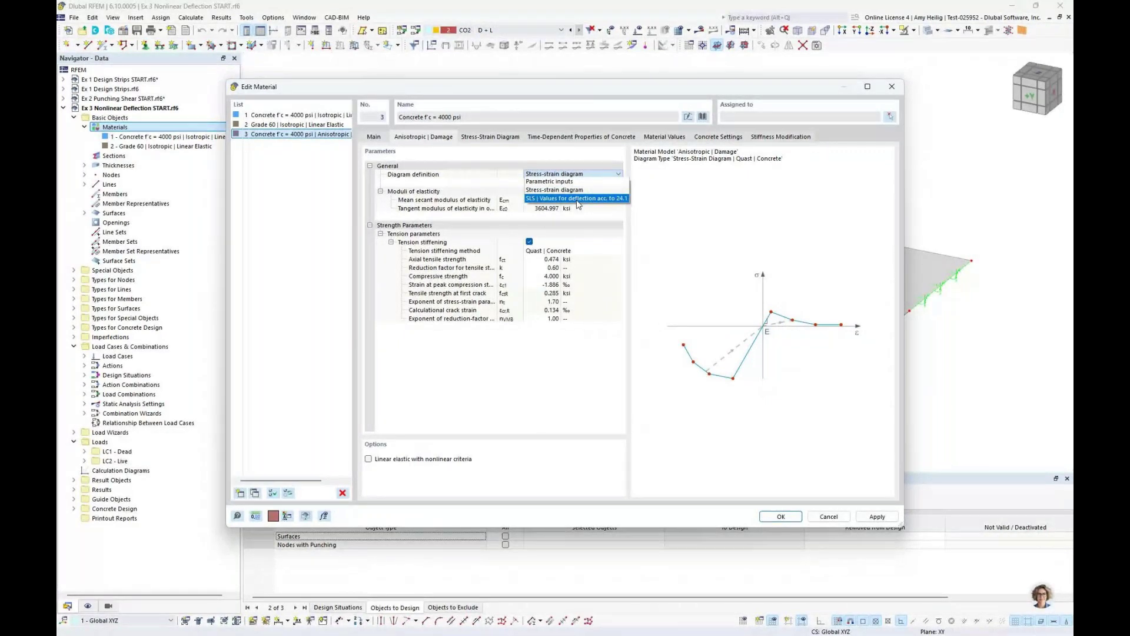
pyautogui.click(580, 199)
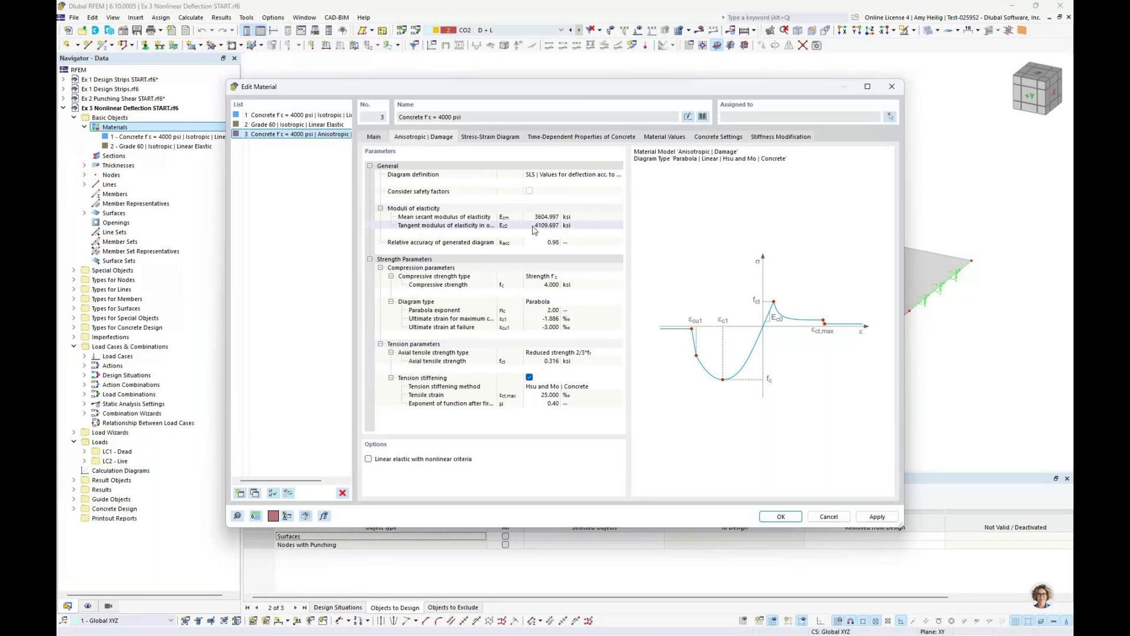
pyautogui.click(529, 377)
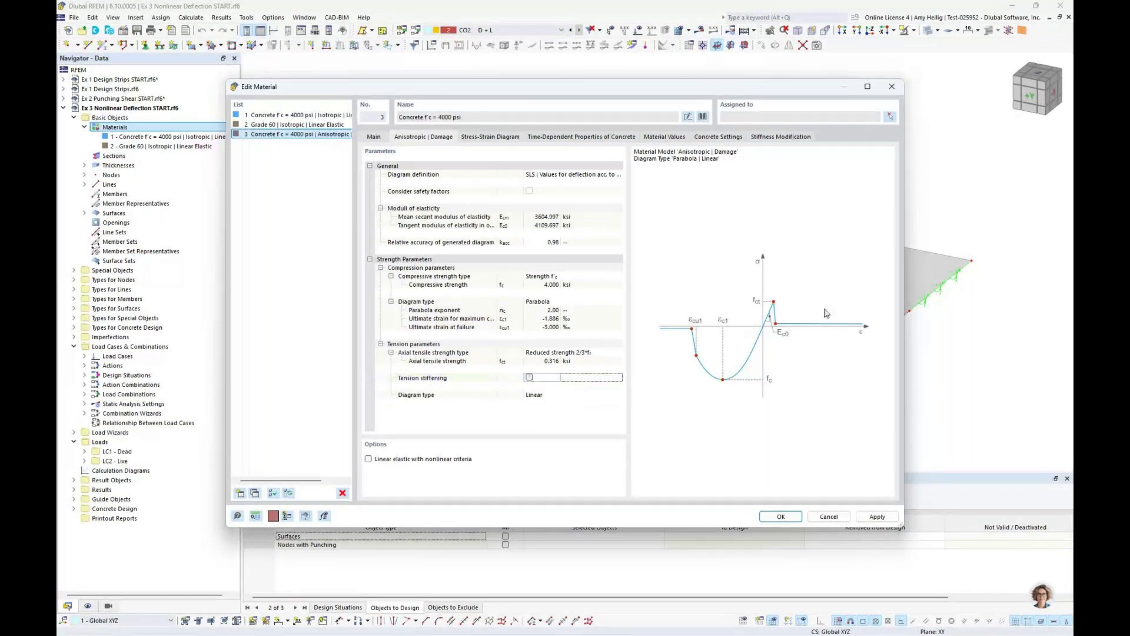
pyautogui.click(529, 377)
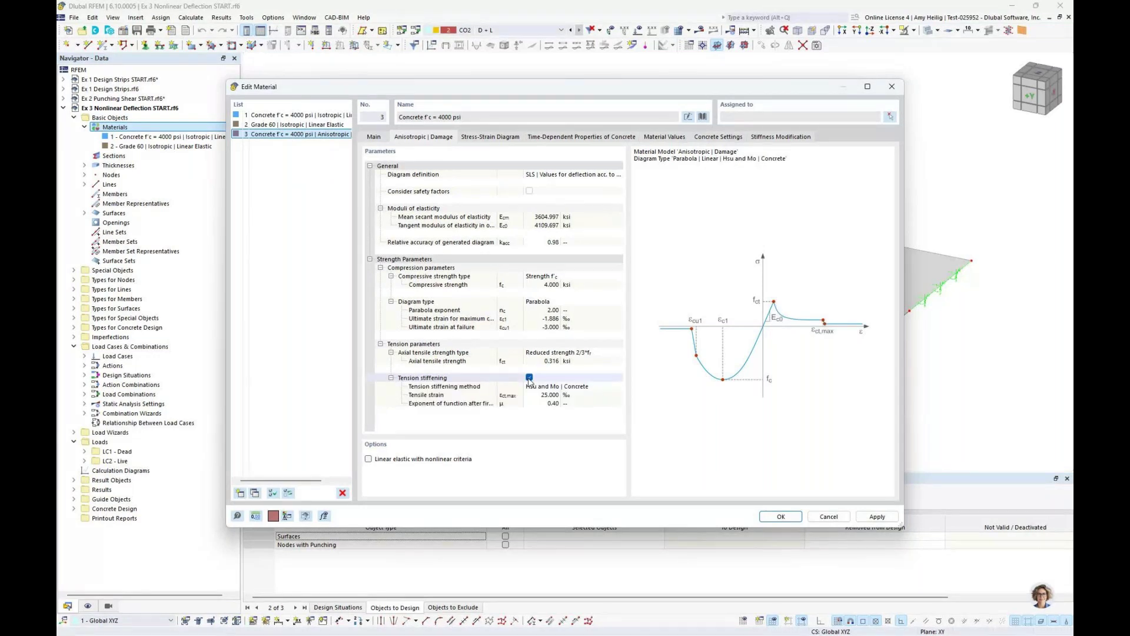
# - Examine the compression and tension branches of the damage concrete's stress-strain diagram around the origin
pyautogui.click(490, 136)
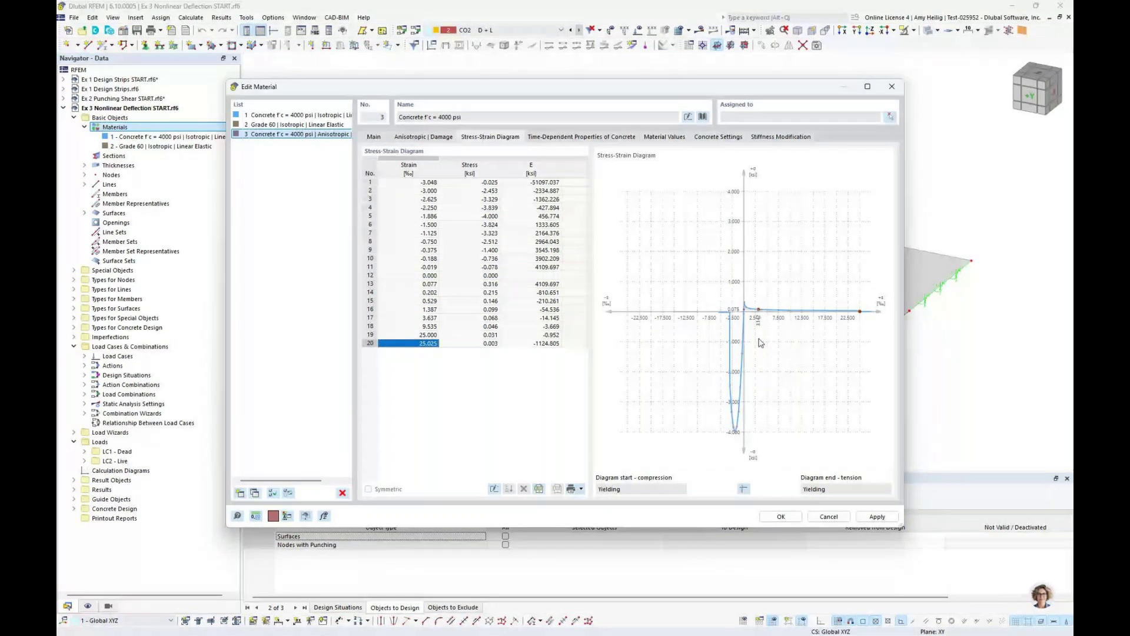
pyautogui.scroll(3, 707, 346)
pyautogui.scroll(2, 707, 345)
pyautogui.scroll(-2, 675, 363)
pyautogui.moveTo(779, 389); pyautogui.dragTo(643, 400)
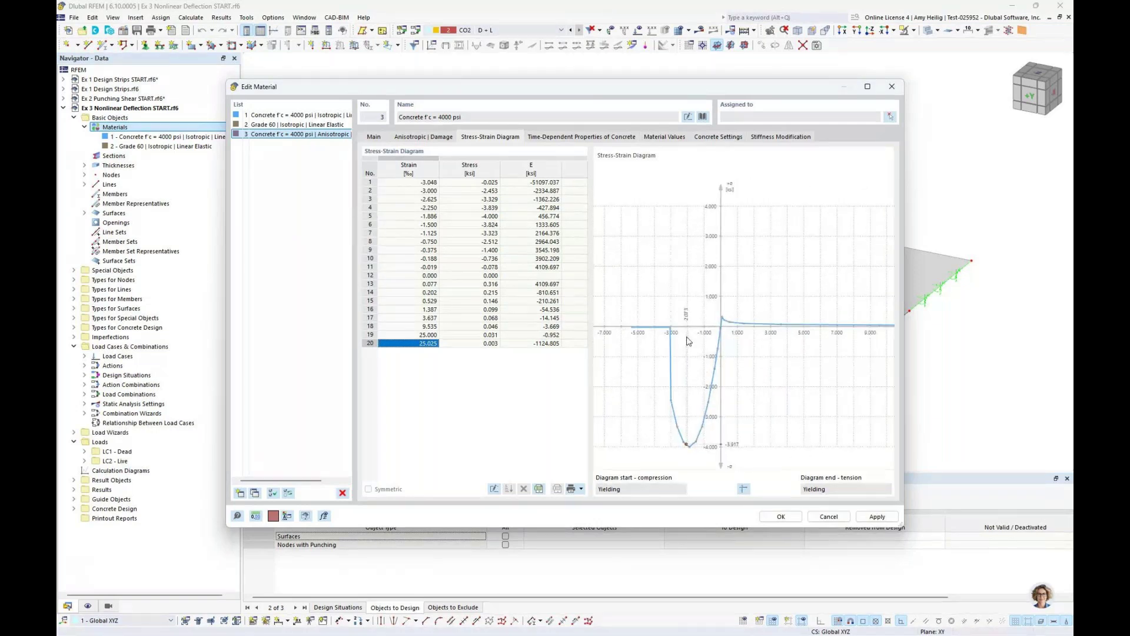
# - Activate creep in the time-dependent properties of the Anisotropic | Damage concrete
pyautogui.click(576, 137)
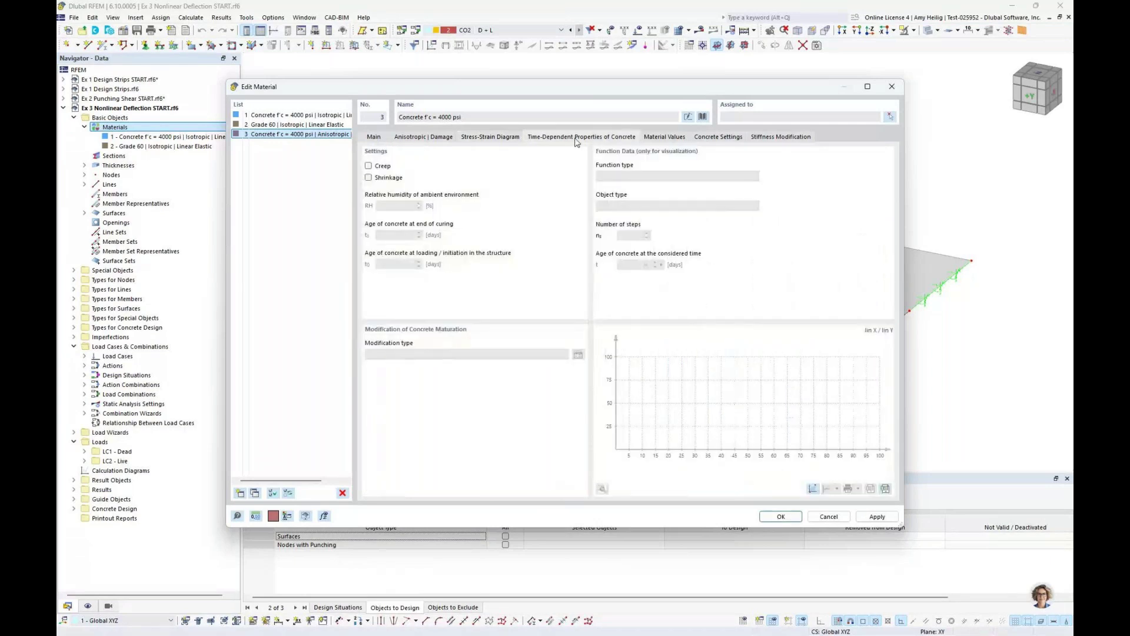
pyautogui.click(369, 166)
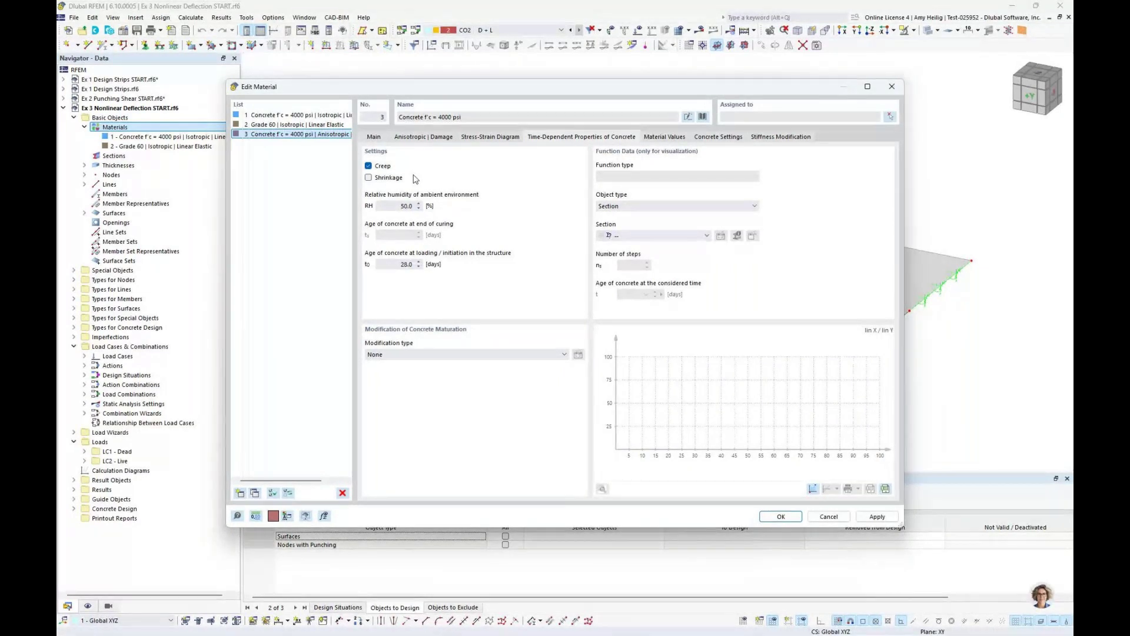
pyautogui.click(375, 137)
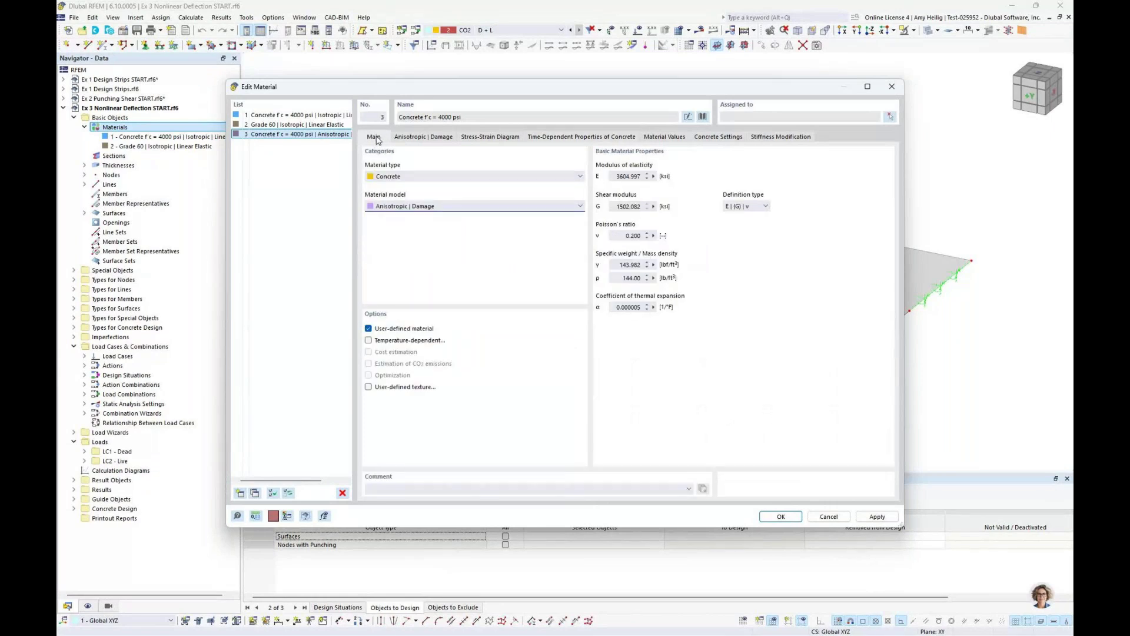
# - Duplicate the Grade 60 reinforcing steel, set the copy's material model to Isotropic | Plastic (Members), and accept the materials
pyautogui.click(309, 126)
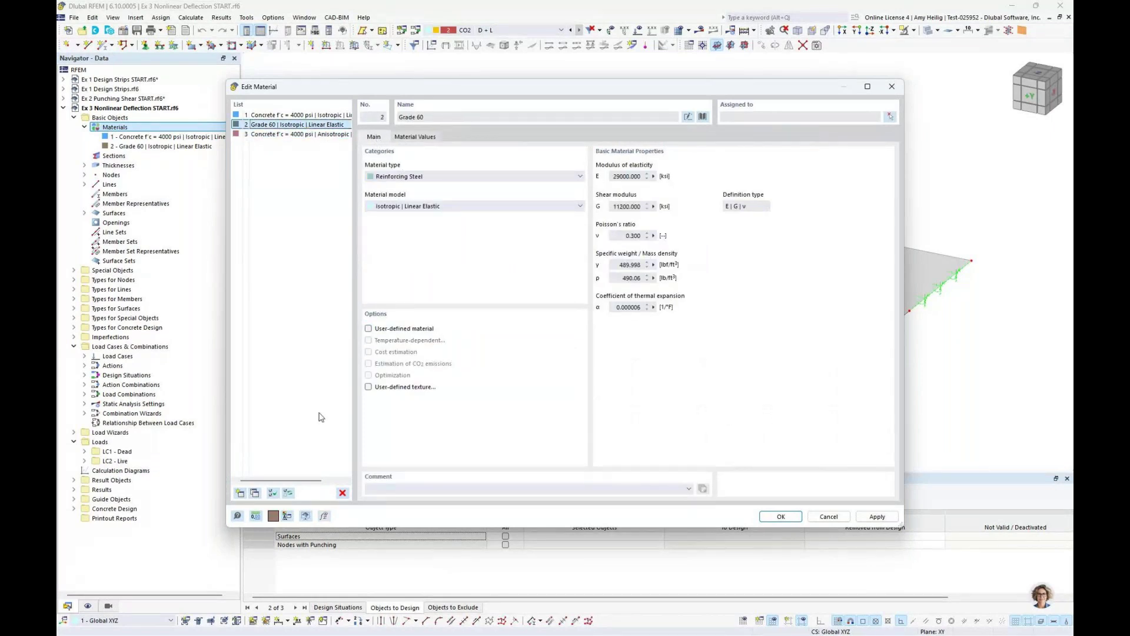
pyautogui.click(255, 494)
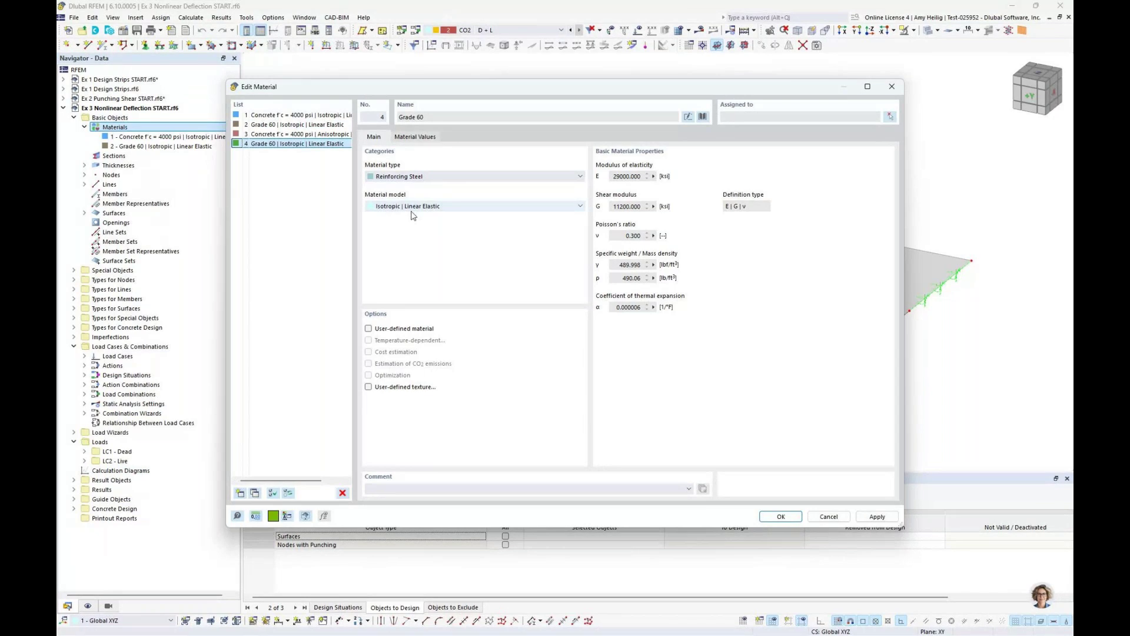
pyautogui.click(425, 208)
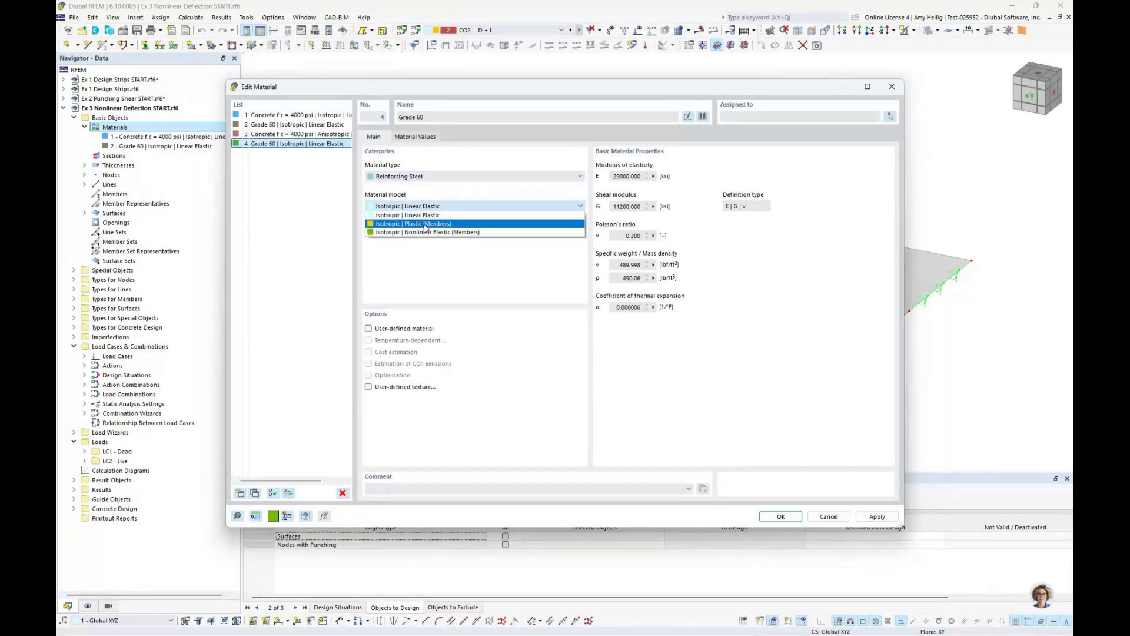
pyautogui.click(426, 224)
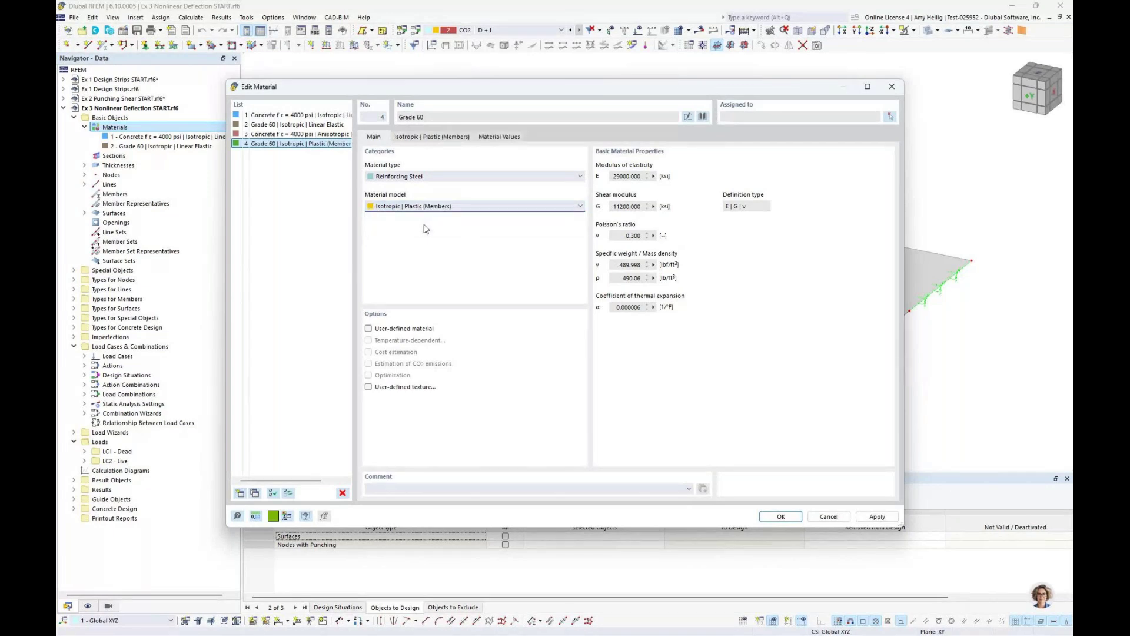
pyautogui.click(442, 138)
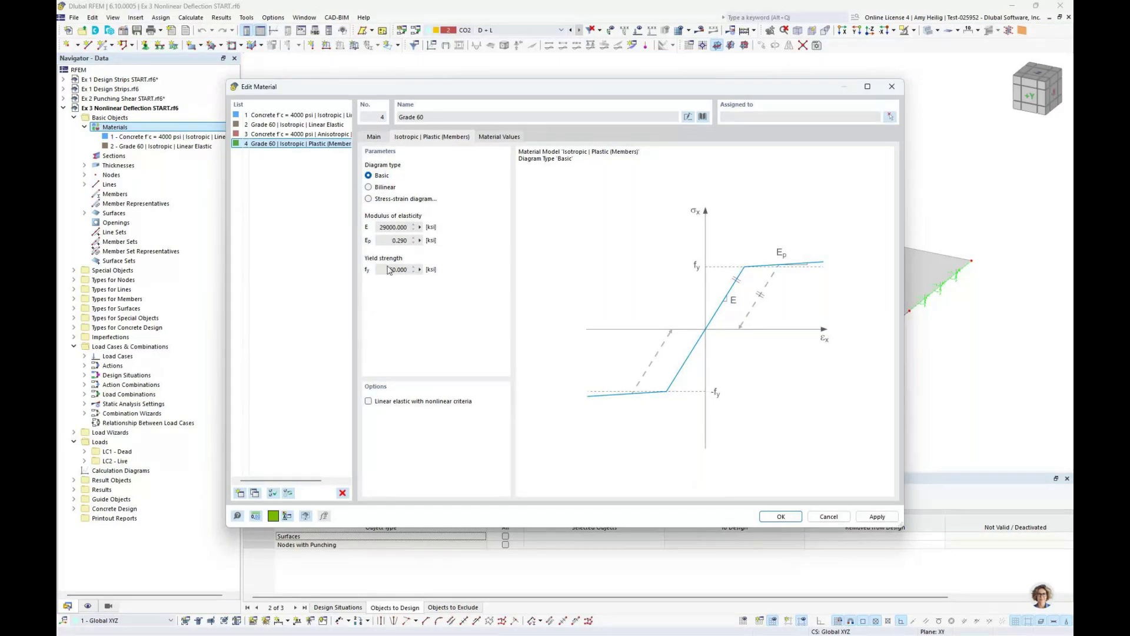
pyautogui.click(375, 138)
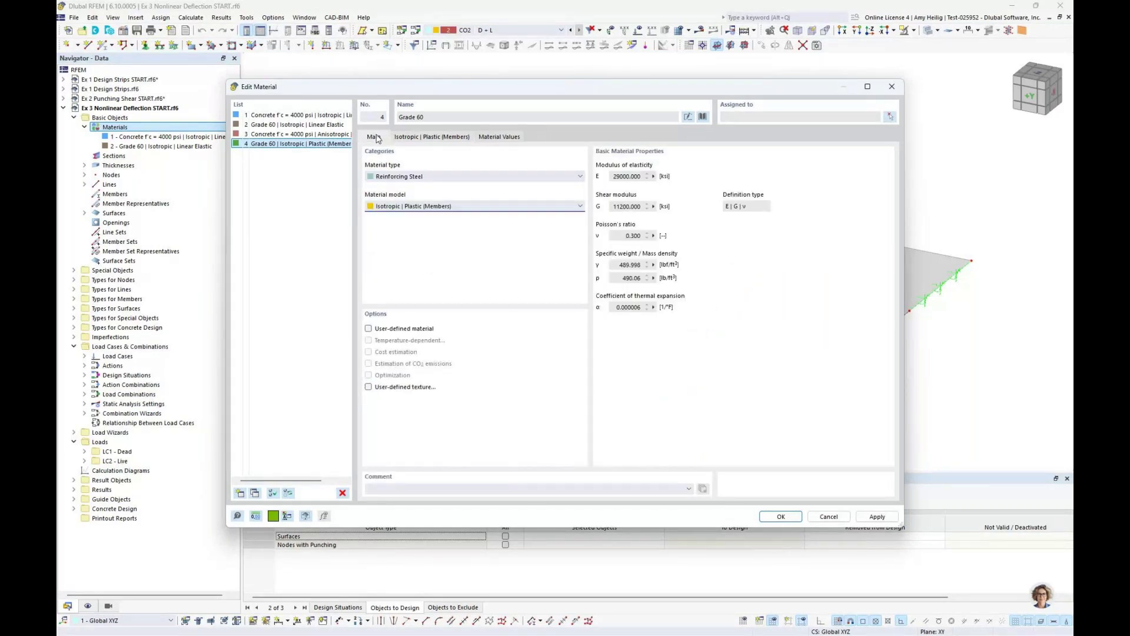
pyautogui.click(776, 516)
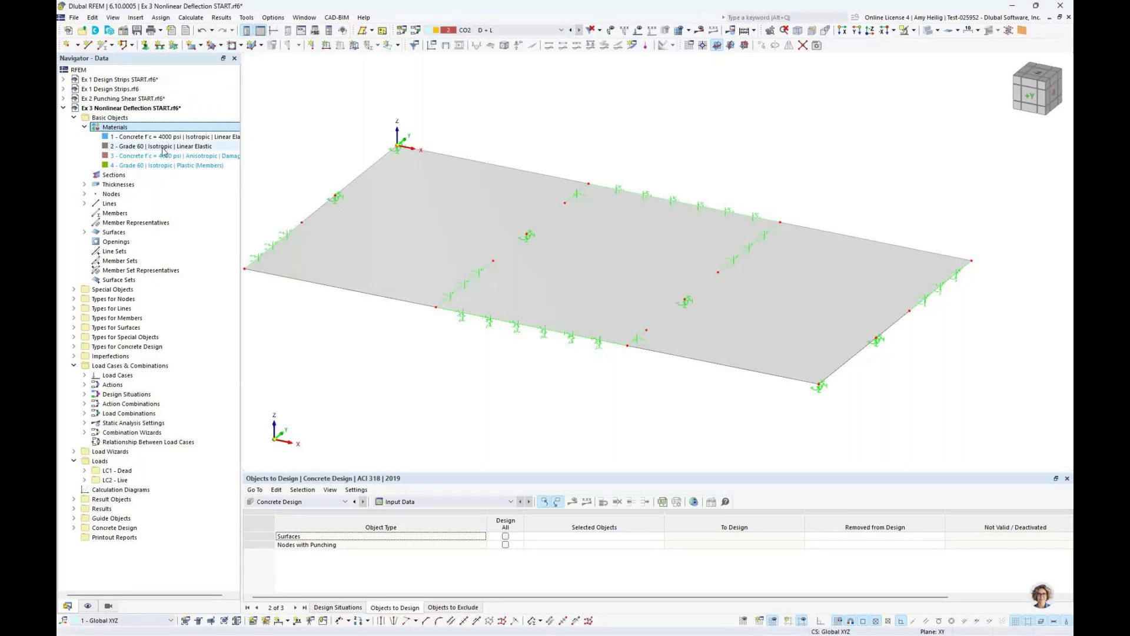
# - Rename design situation DS2 in the load cases and combinations as "ASD - Linear"
pyautogui.click(416, 31)
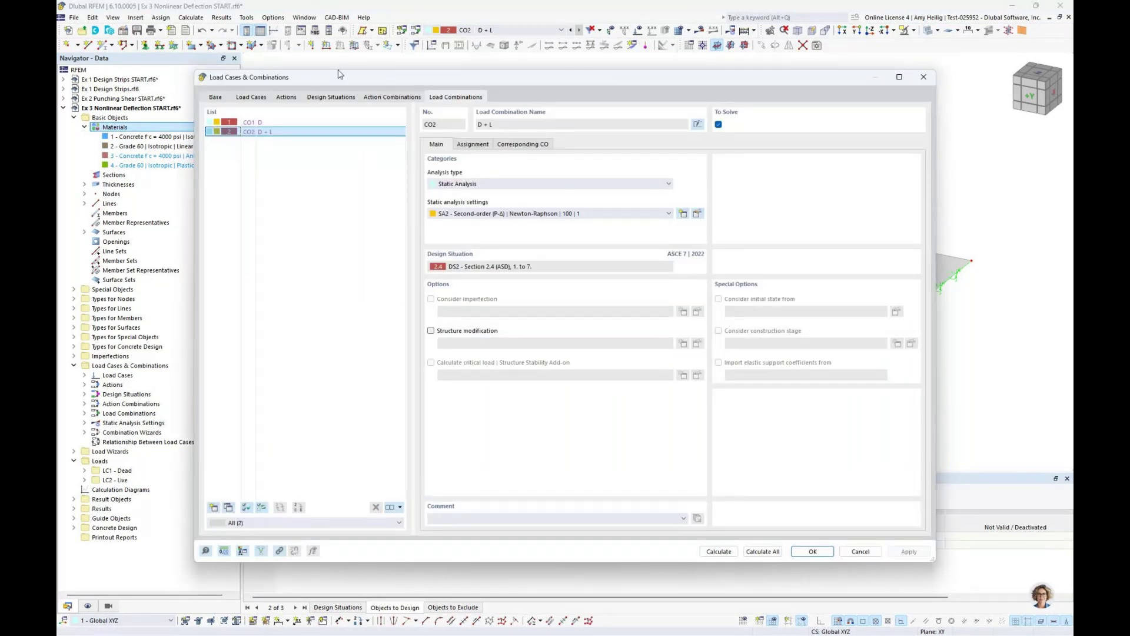
pyautogui.click(330, 97)
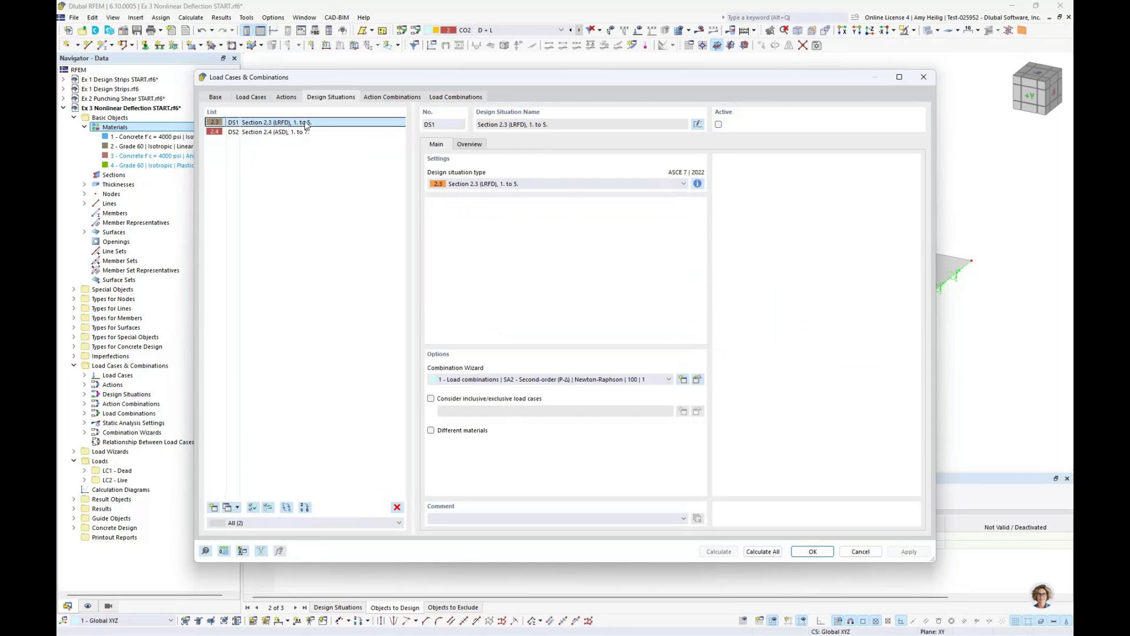
pyautogui.click(301, 132)
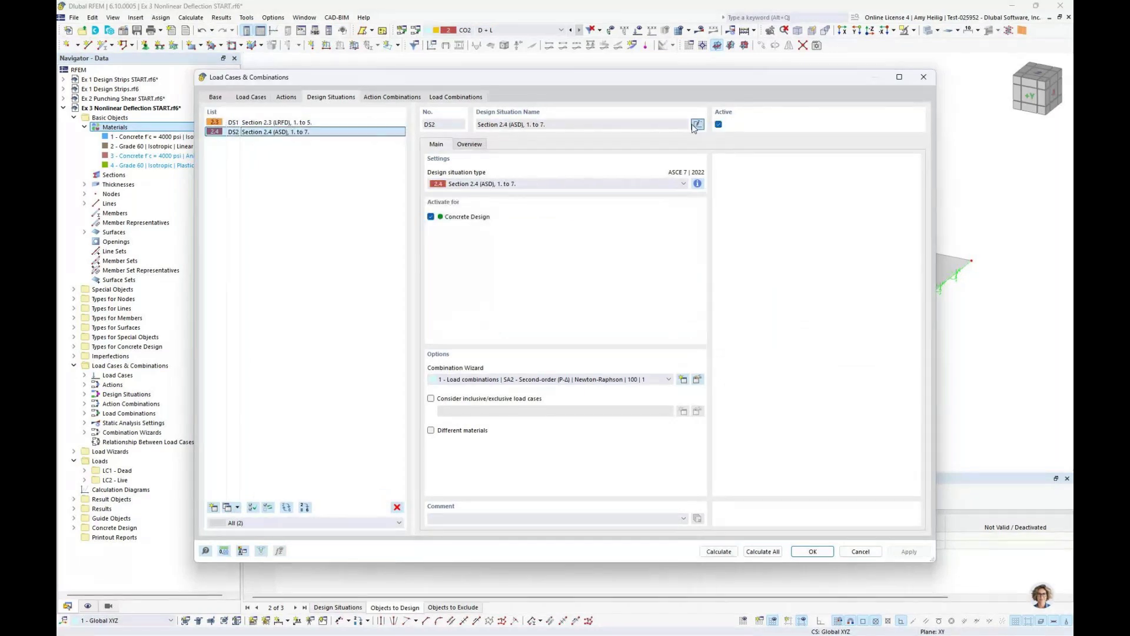
pyautogui.click(581, 126)
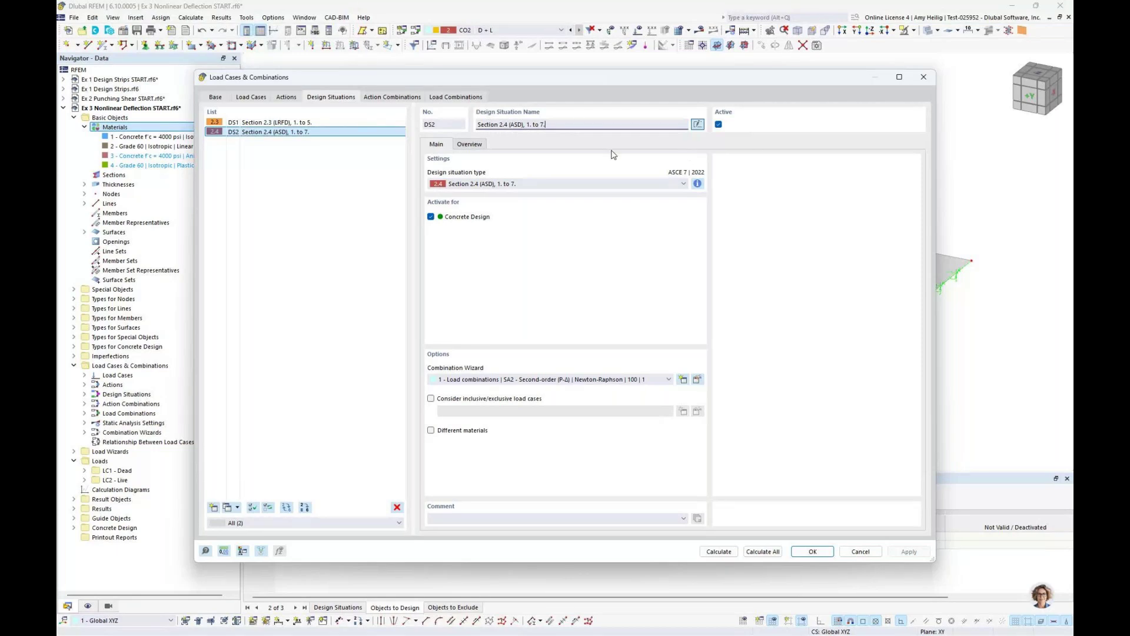
pyautogui.moveTo(546, 125); pyautogui.dragTo(446, 129)
pyautogui.press('BackSpace')
pyautogui.write('ASD - Linear')
# - Duplicate the "ASD - Linear" design situation and name the copy "ASD - Nonlinear"
pyautogui.click(227, 507)
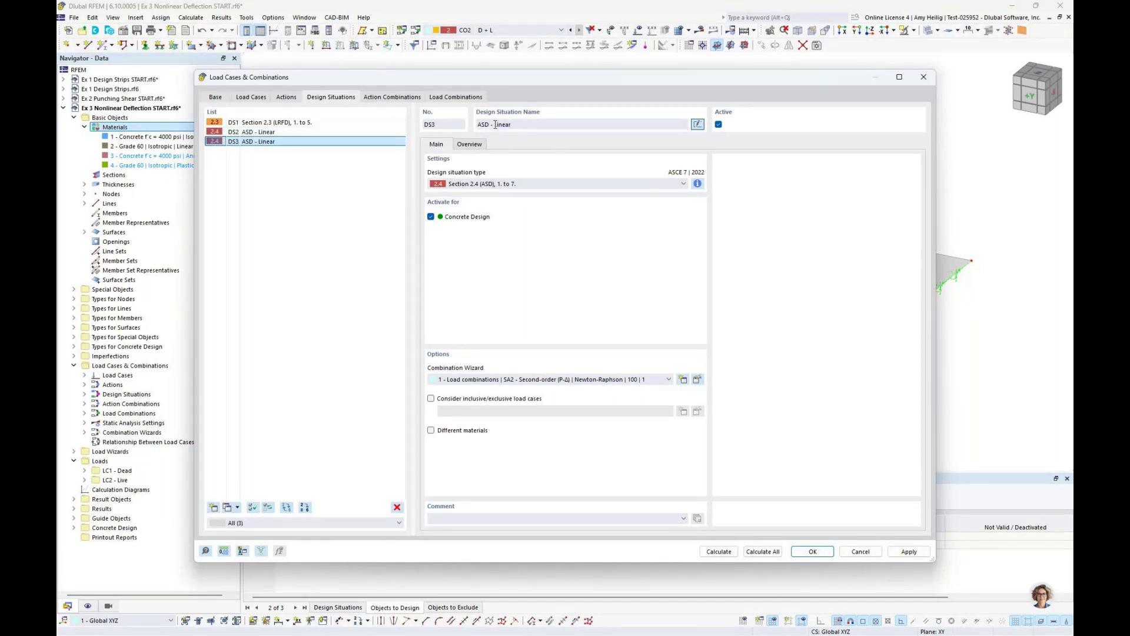
pyautogui.click(494, 124)
pyautogui.press('Delete')
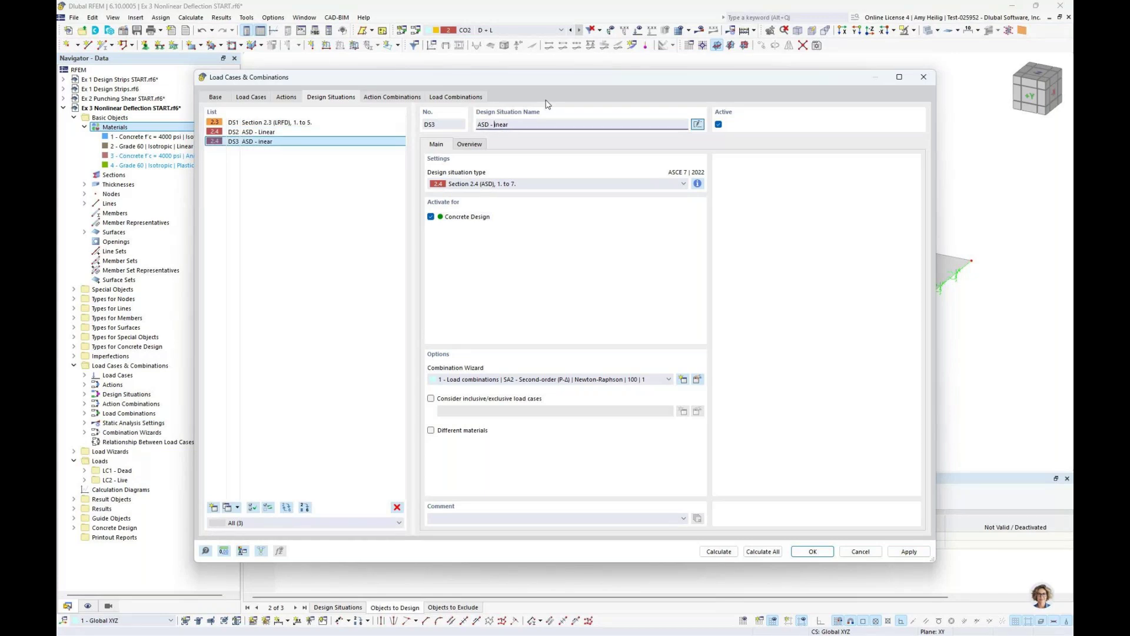
pyautogui.write('Nonl')
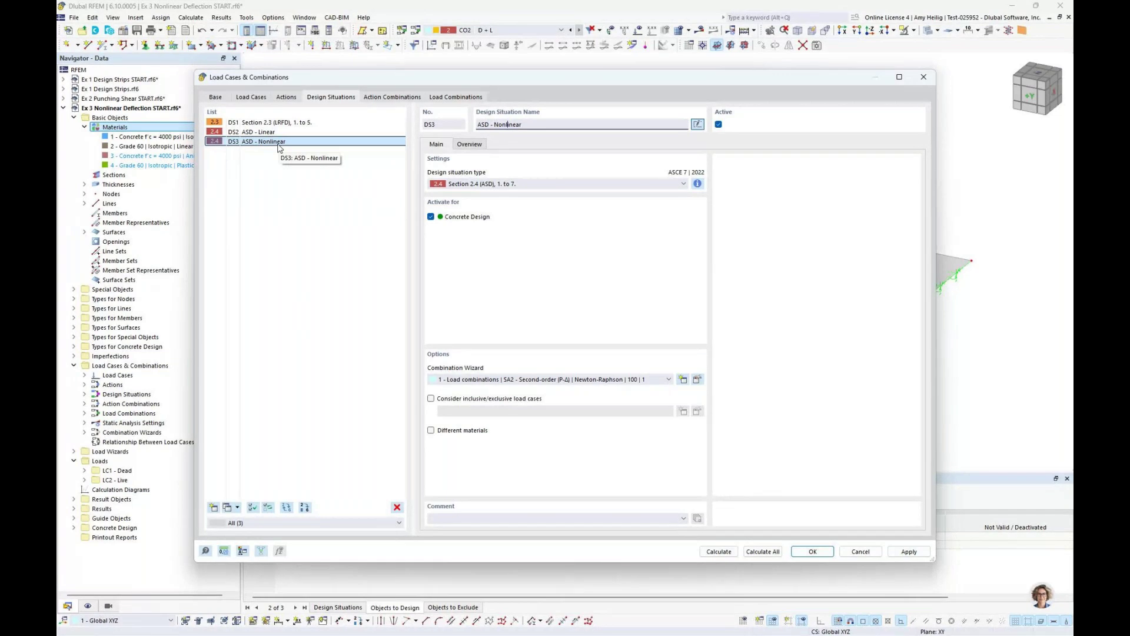
# - Create a third combination wizard with a new structure modification for surface reinforcement, and assign it to the ASD - Nonlinear design situation
pyautogui.click(697, 379)
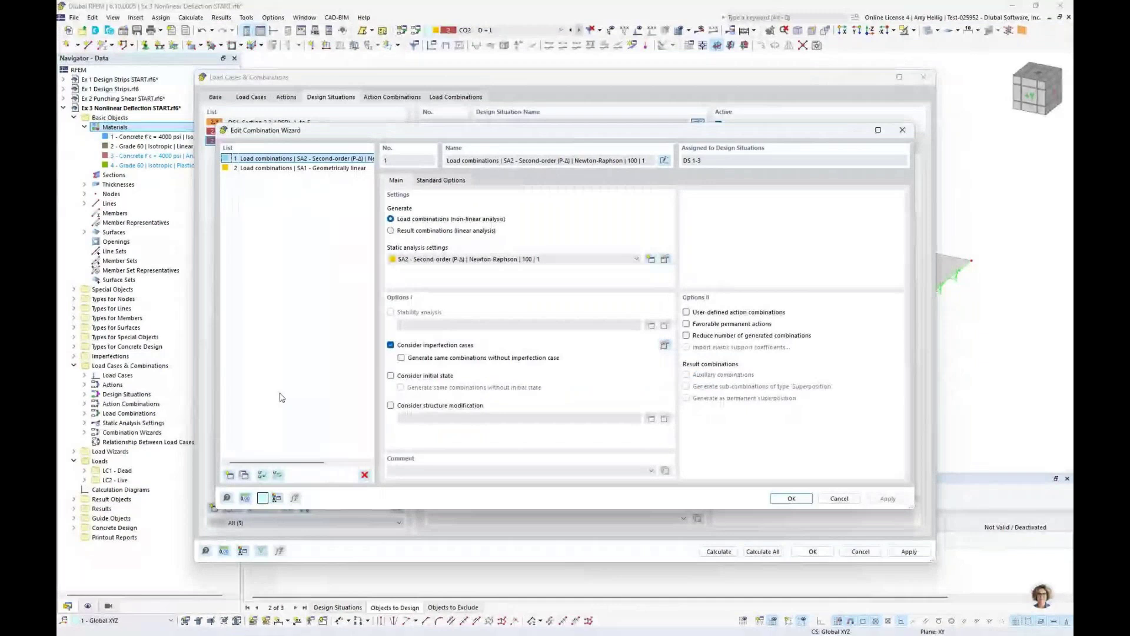
pyautogui.click(230, 475)
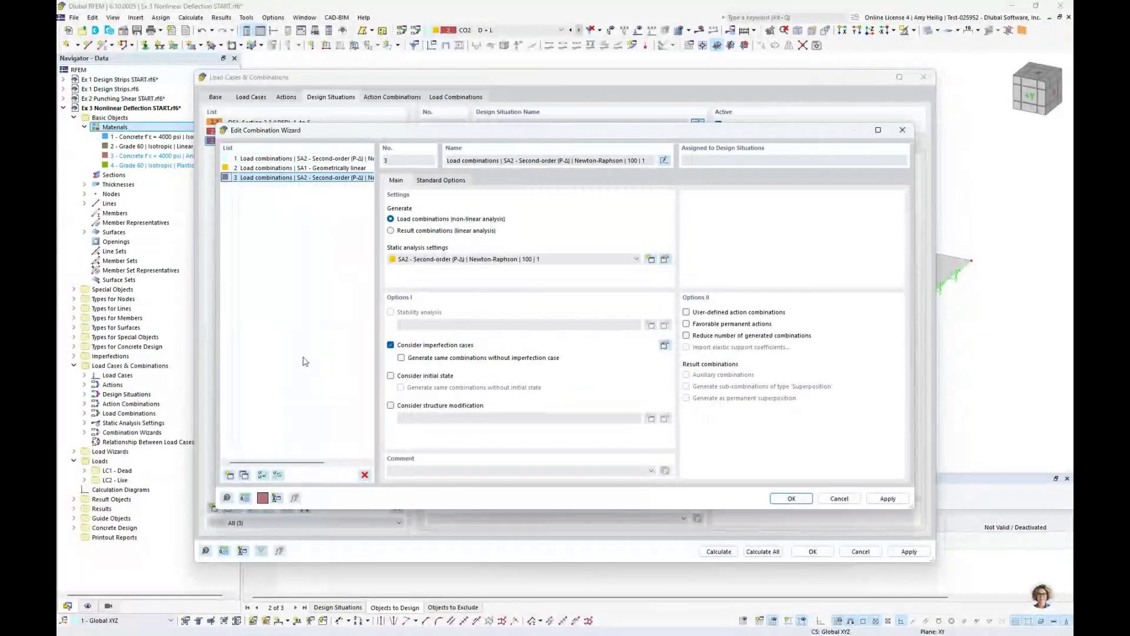
pyautogui.click(390, 405)
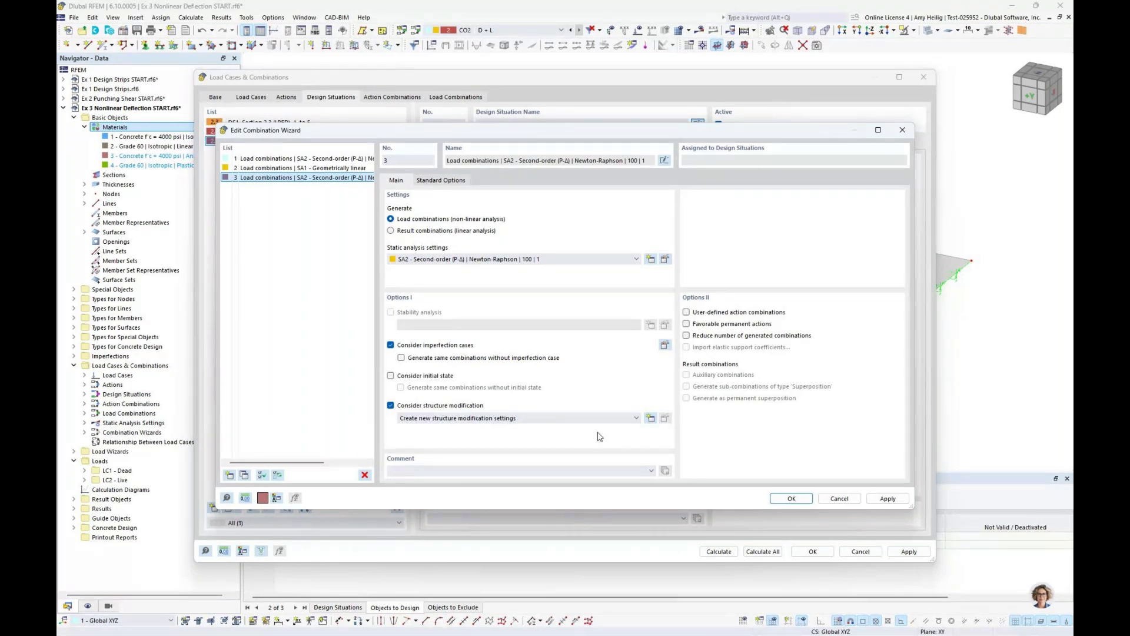
pyautogui.click(649, 418)
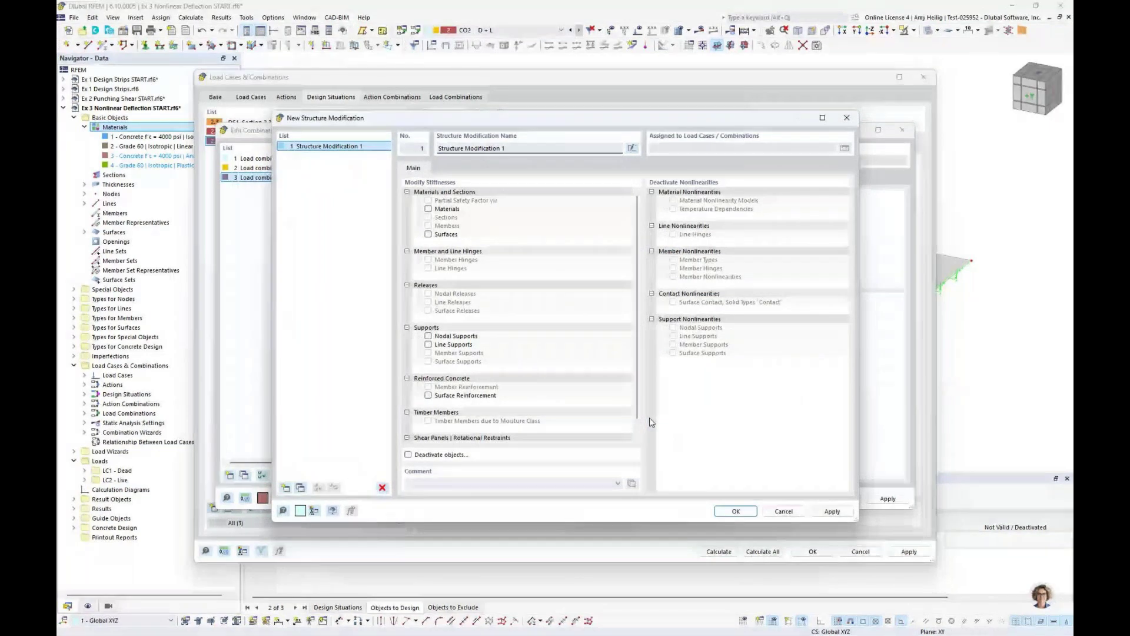
pyautogui.click(428, 395)
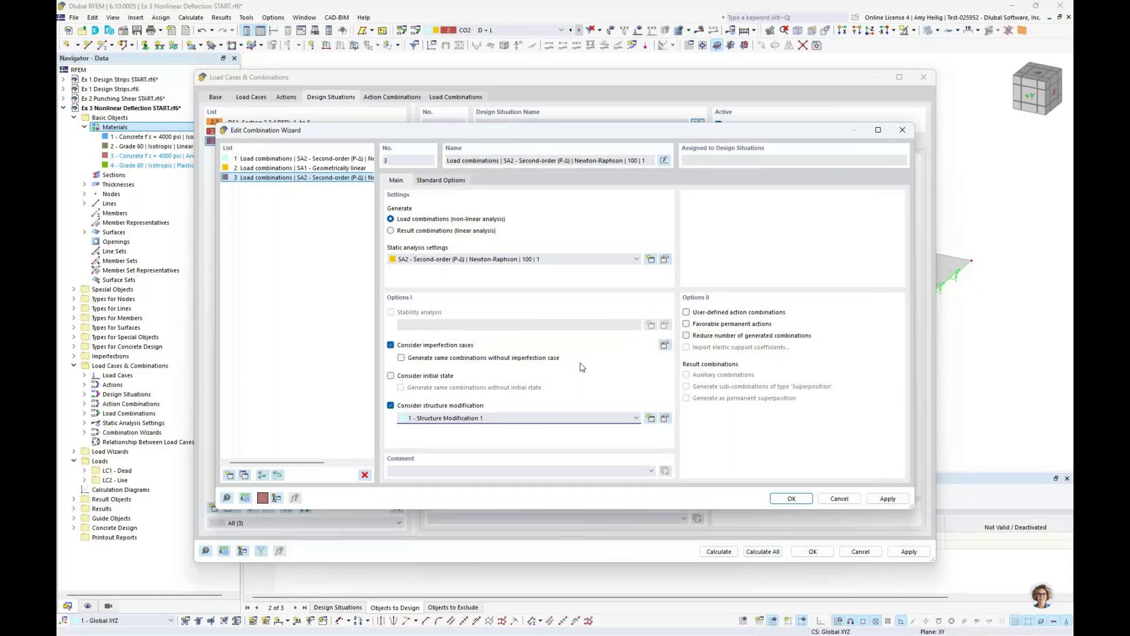
pyautogui.press('Return')
pyautogui.click(556, 379)
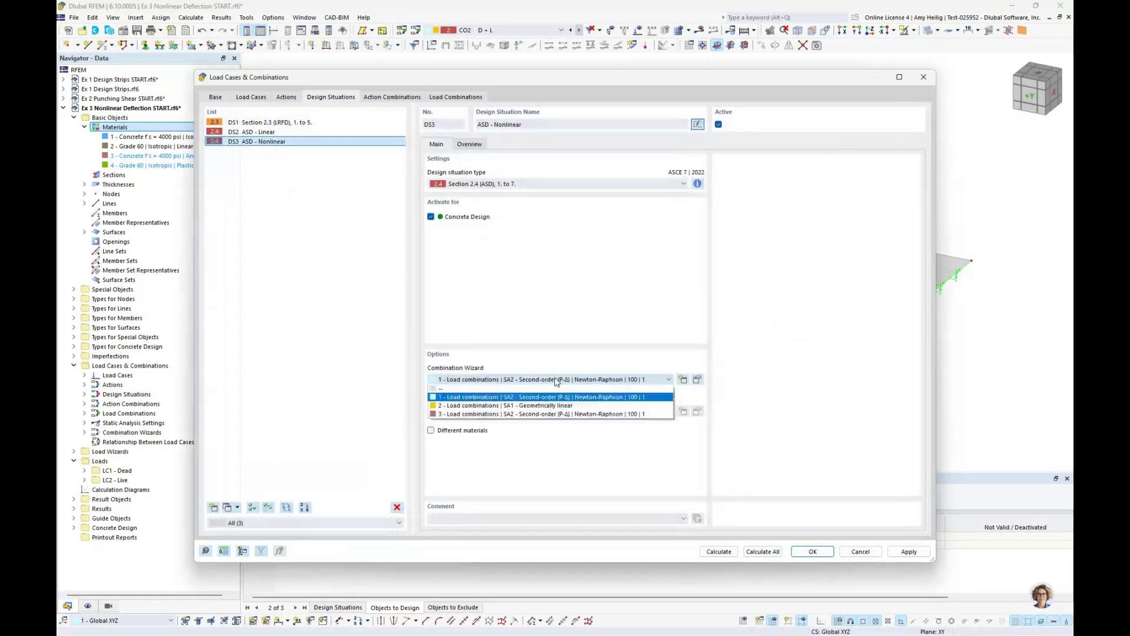
pyautogui.click(532, 414)
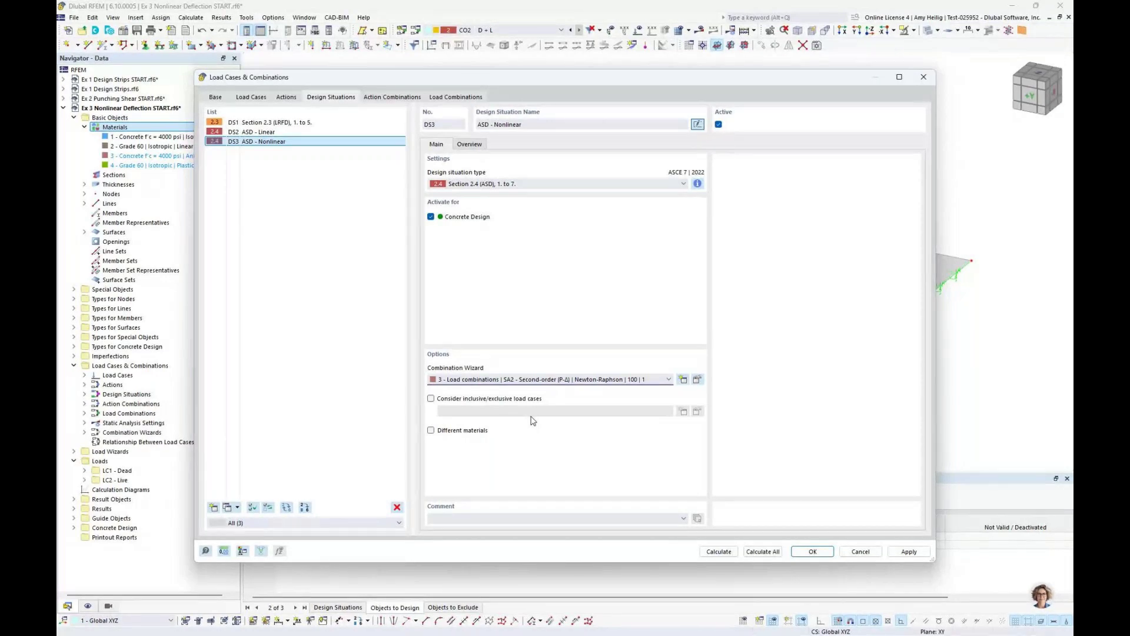
# - Enable different materials for ASD - Nonlinear, replacing the linear elastic concrete with material 3 (Damage) and the linear elastic Grade 60 with material 4 (Plastic)
pyautogui.click(431, 431)
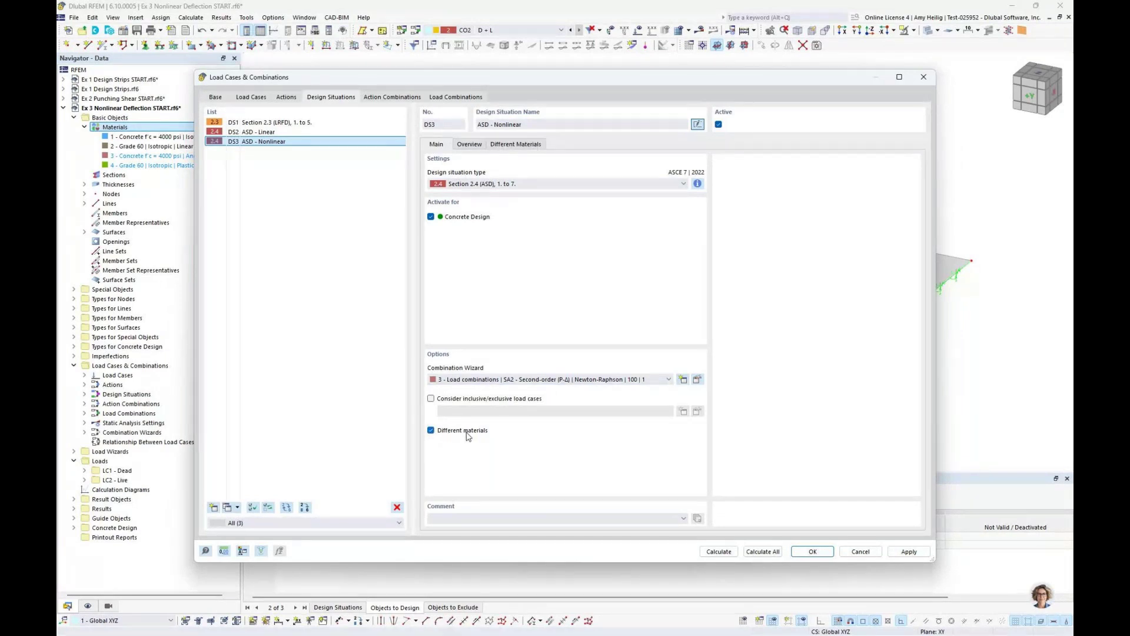
pyautogui.click(516, 145)
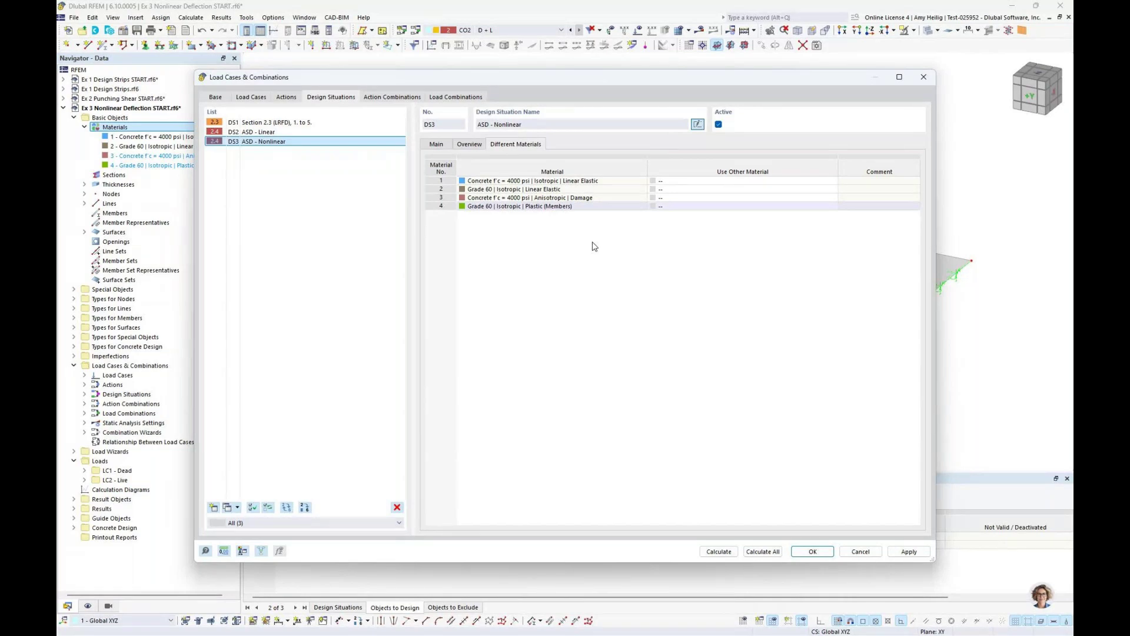
pyautogui.click(690, 183)
pyautogui.click(833, 182)
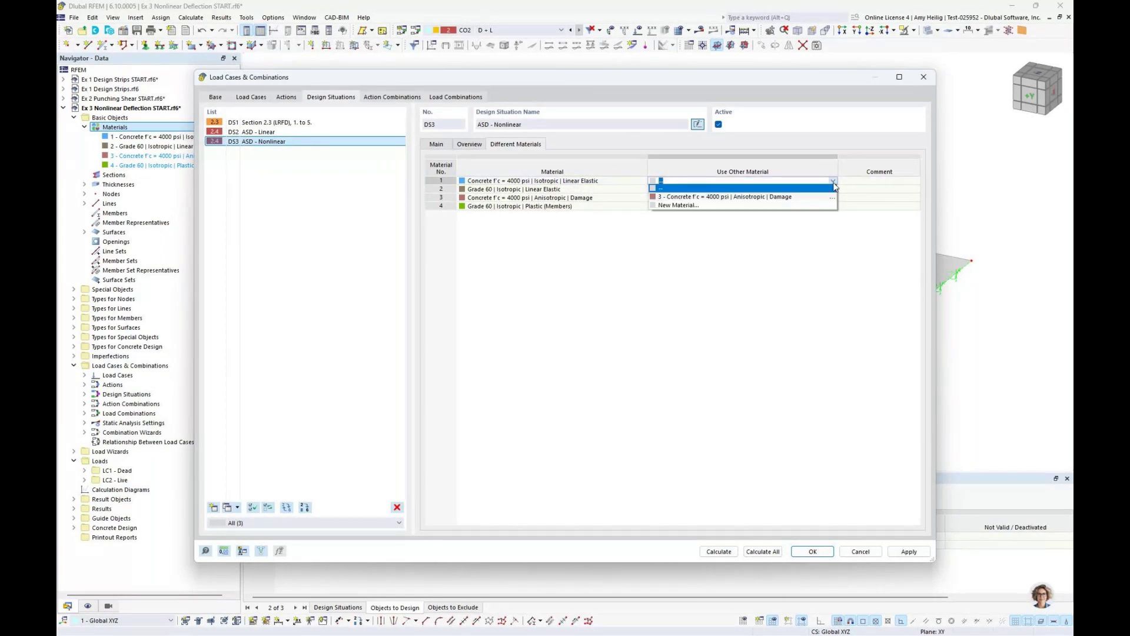
pyautogui.click(796, 197)
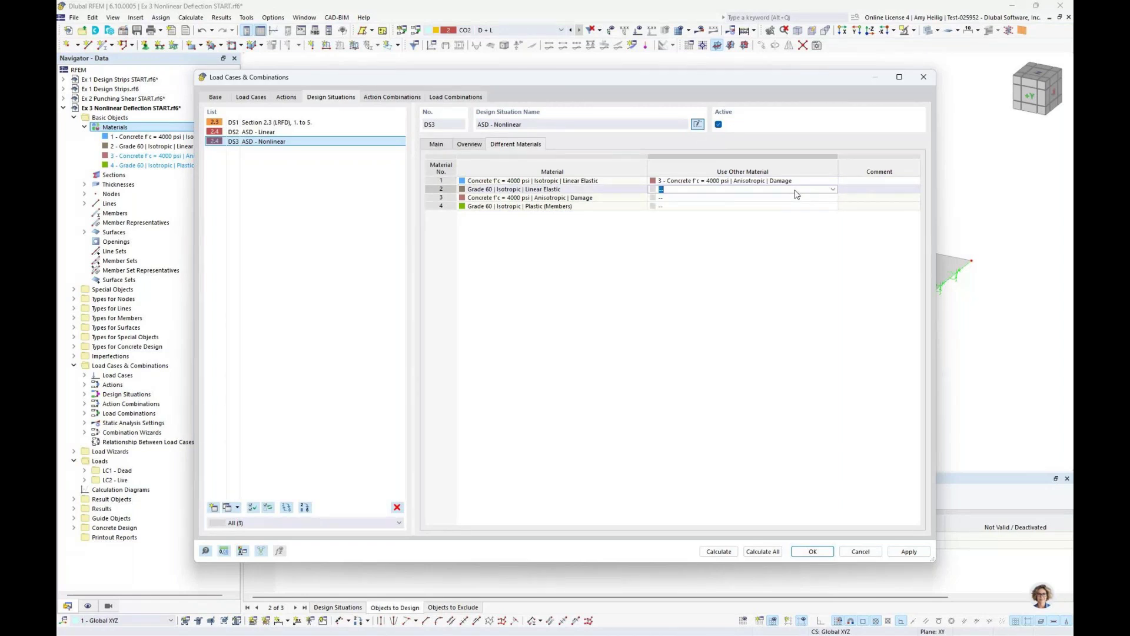
pyautogui.click(832, 189)
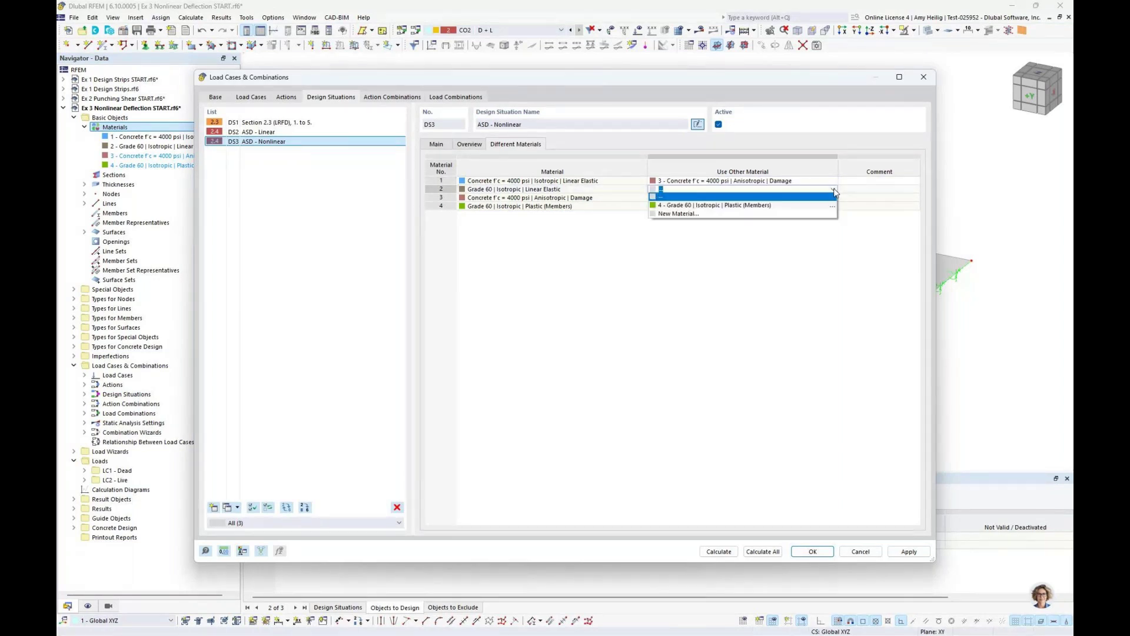
pyautogui.click(803, 205)
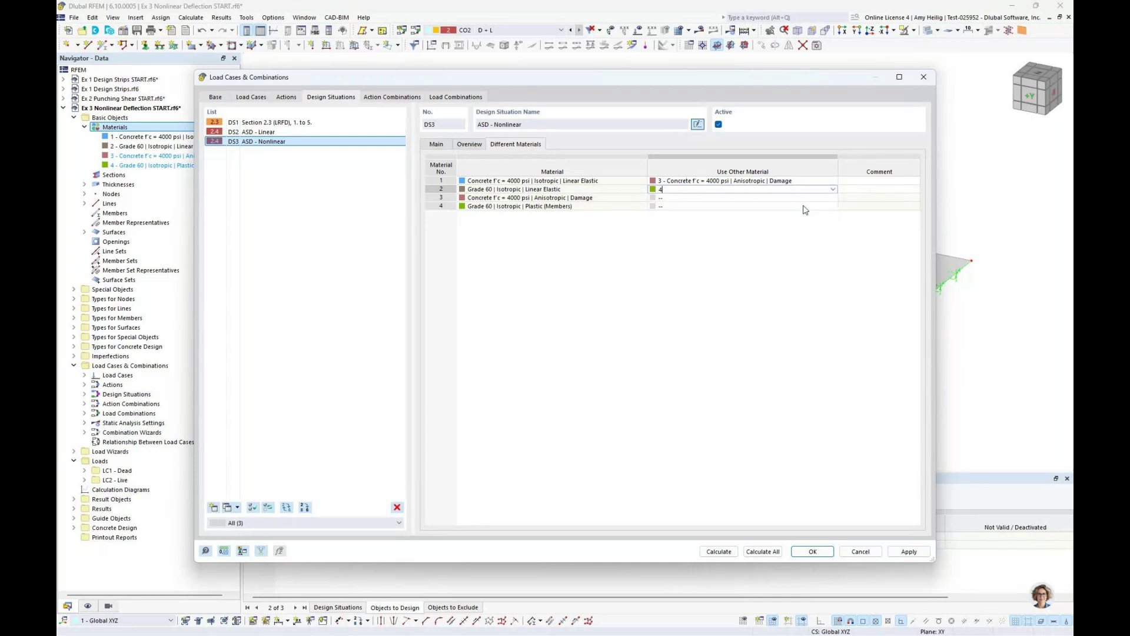
pyautogui.click(807, 199)
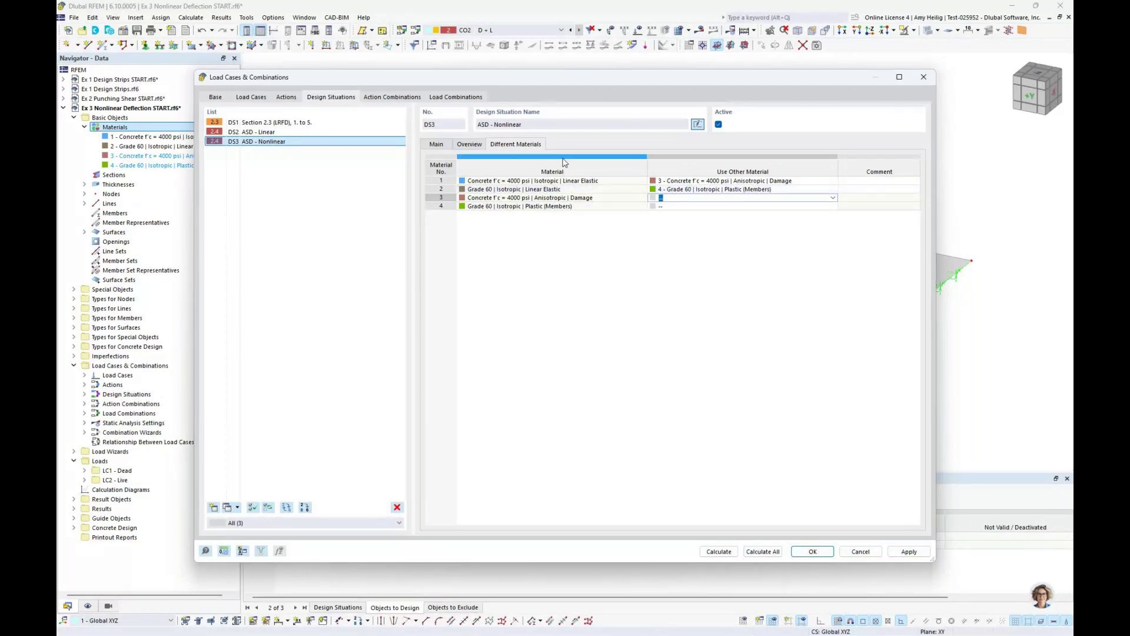
# - Set the analysis type of load combinations CO3 and CO4 to Static Analysis | Creep & Shrinkage (Linear) and calculate all
pyautogui.click(437, 144)
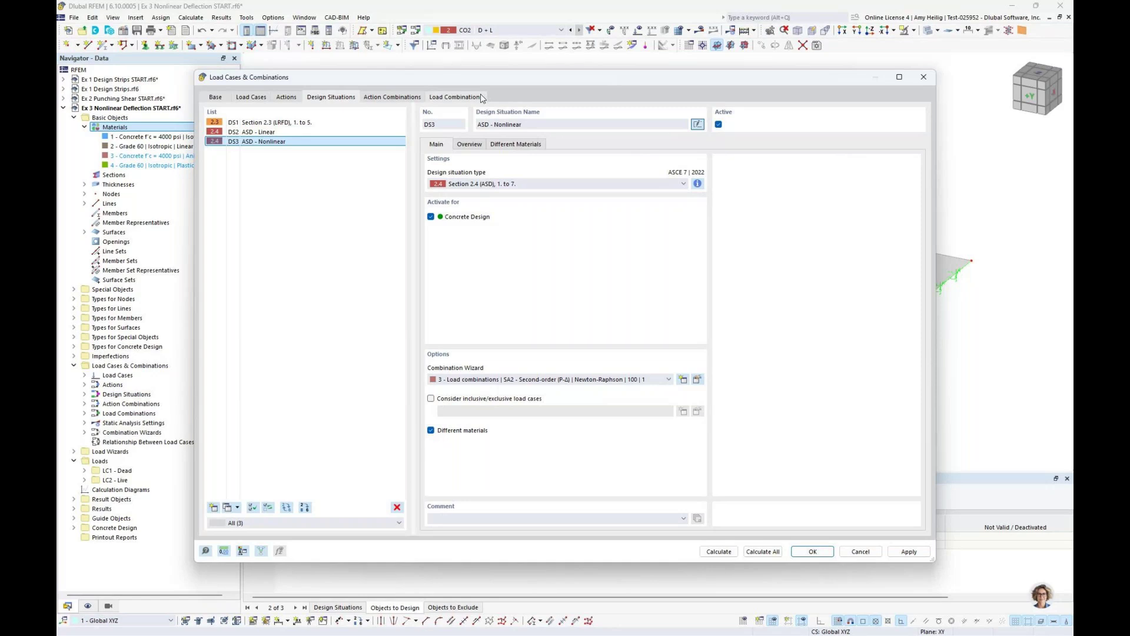
pyautogui.click(454, 97)
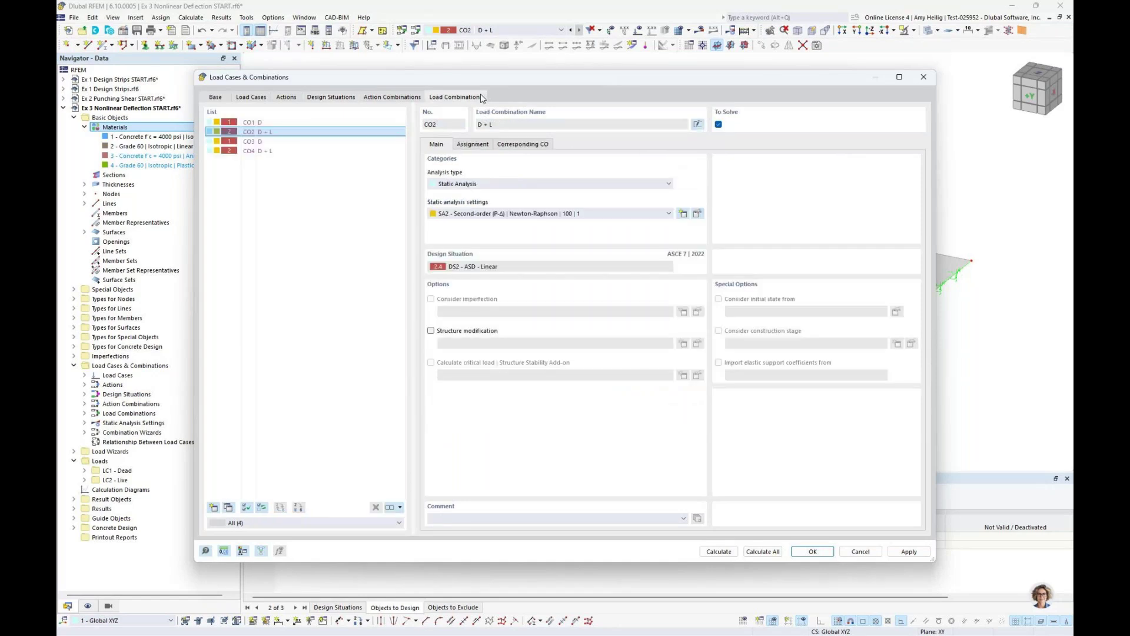
pyautogui.click(312, 133)
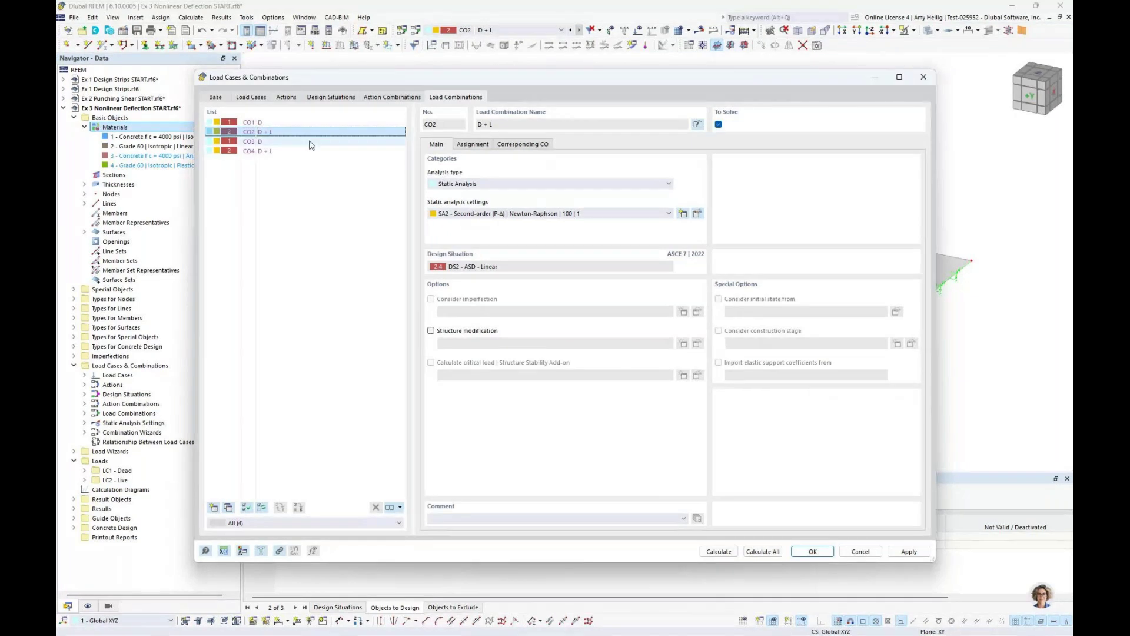
pyautogui.moveTo(312, 141); pyautogui.dragTo(312, 151)
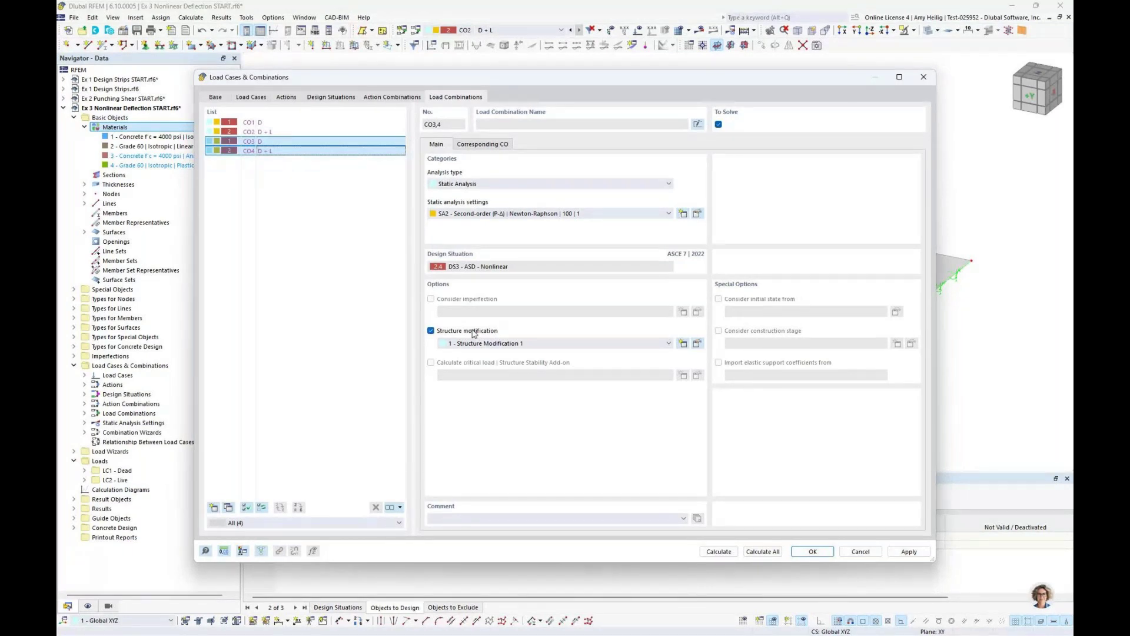
pyautogui.click(500, 184)
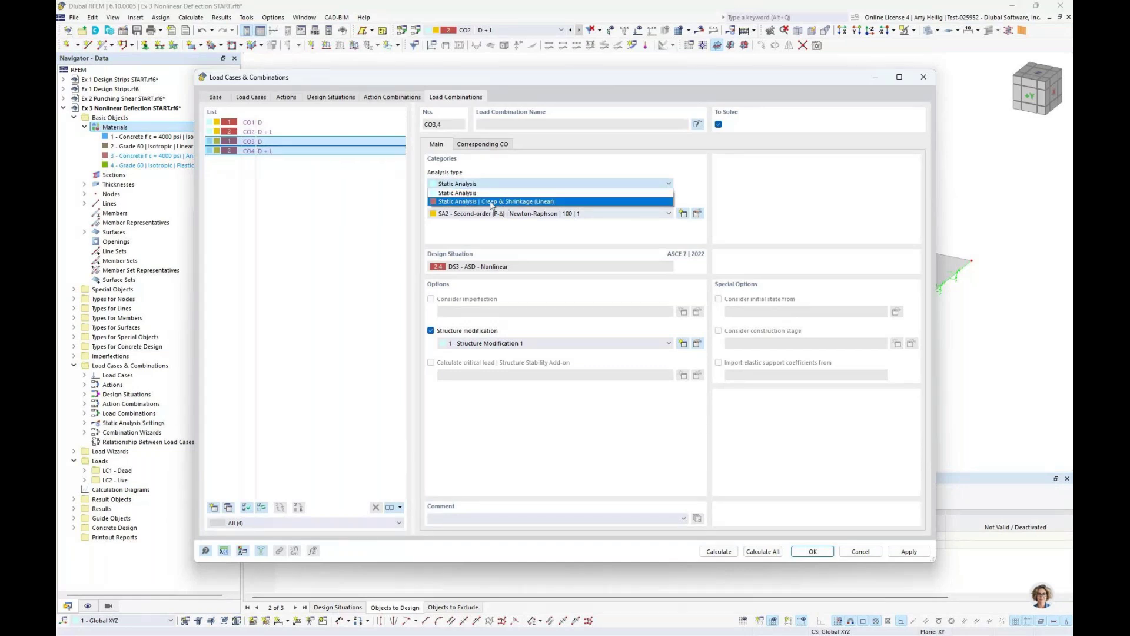
pyautogui.click(492, 202)
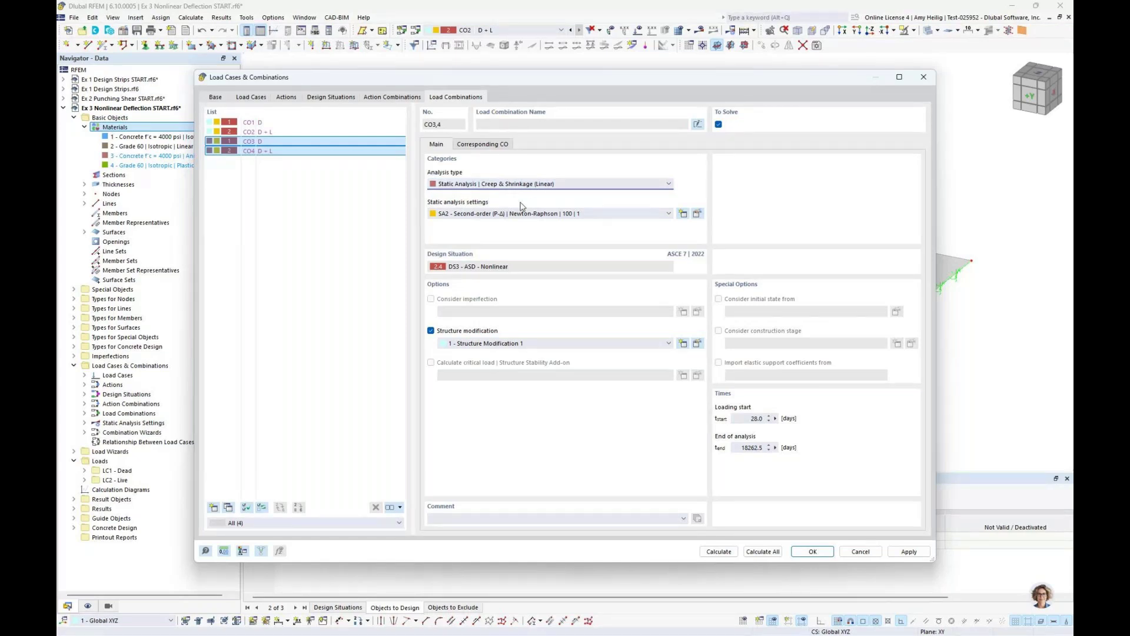
pyautogui.click(762, 552)
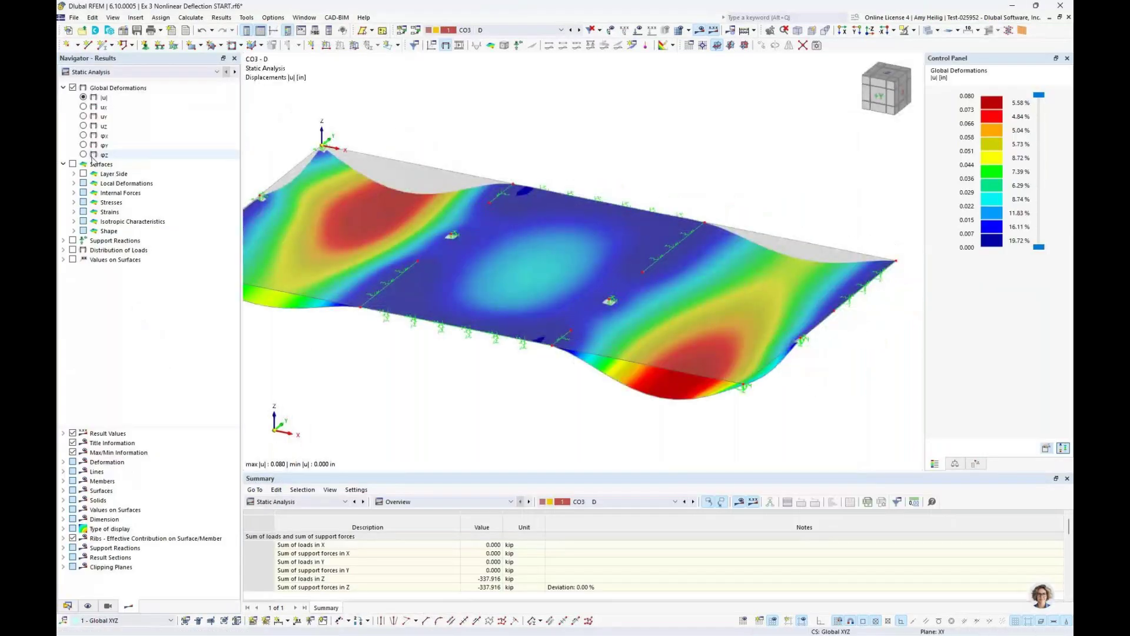
# - Compare the global deformations |u| of the linear combination CO2 (D + L) and the nonlinear combination CO4 (D + L)
pyautogui.scroll(-2, 471, 132)
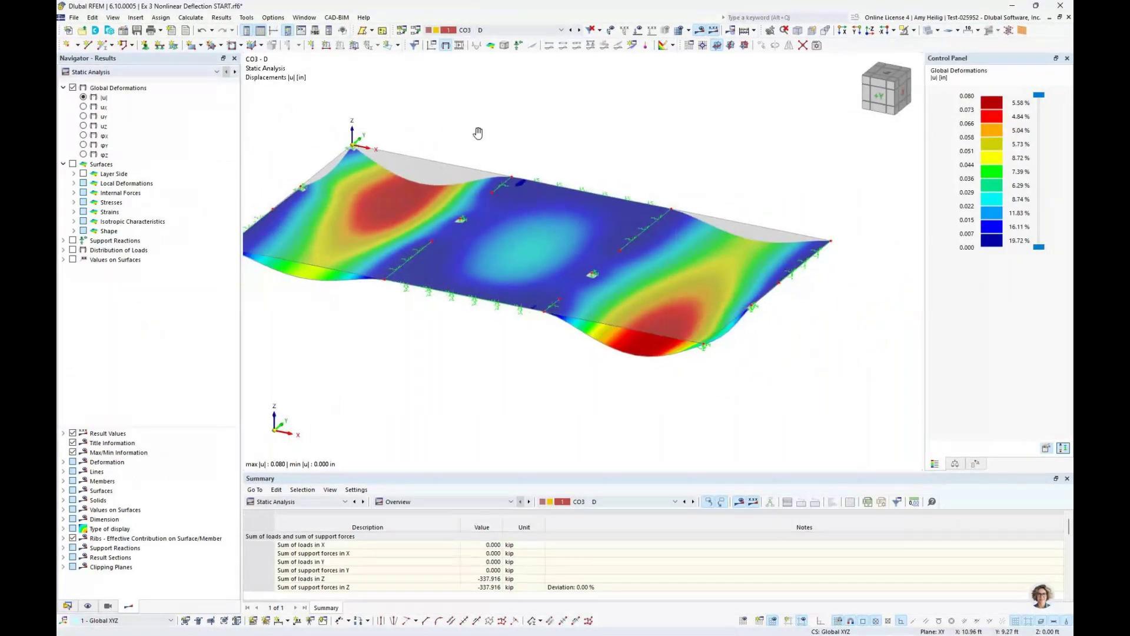
pyautogui.click(506, 29)
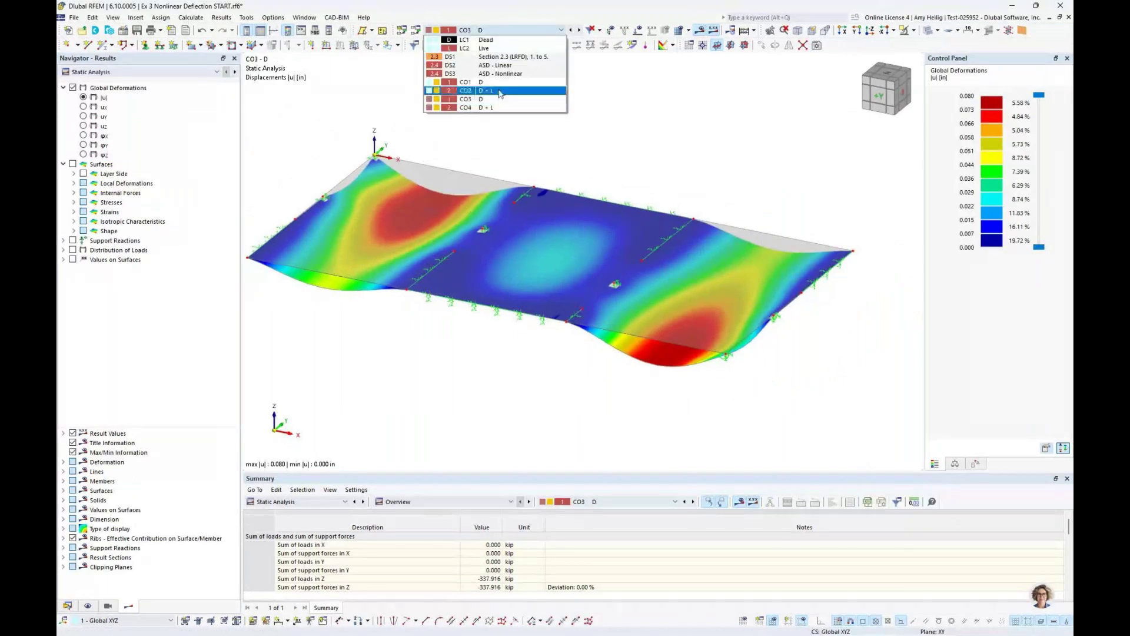
pyautogui.click(499, 92)
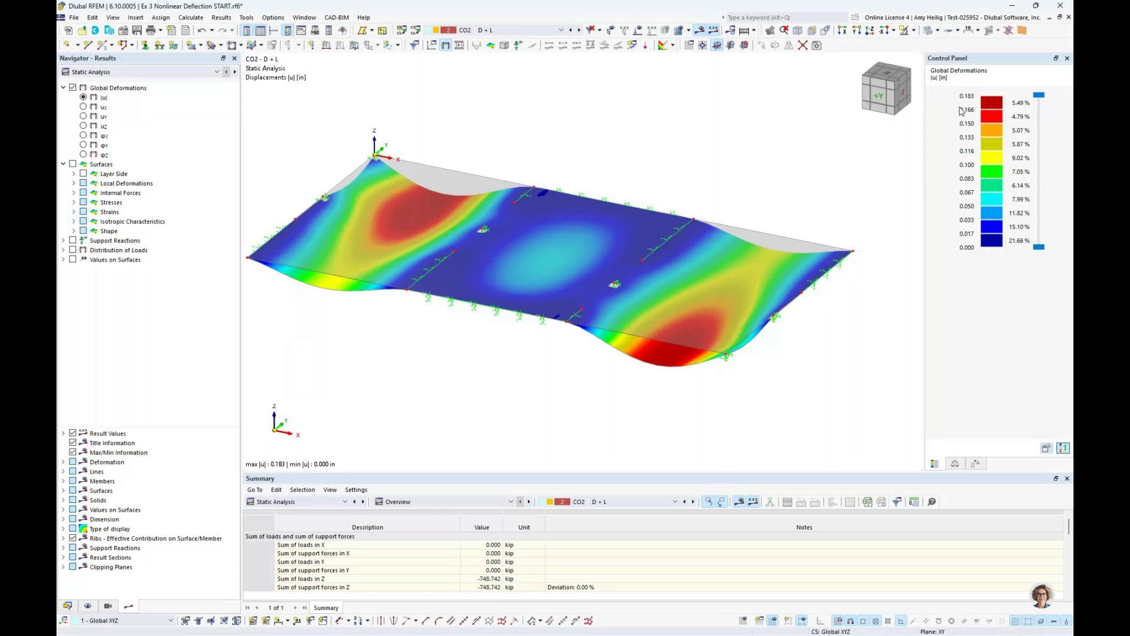
pyautogui.click(545, 31)
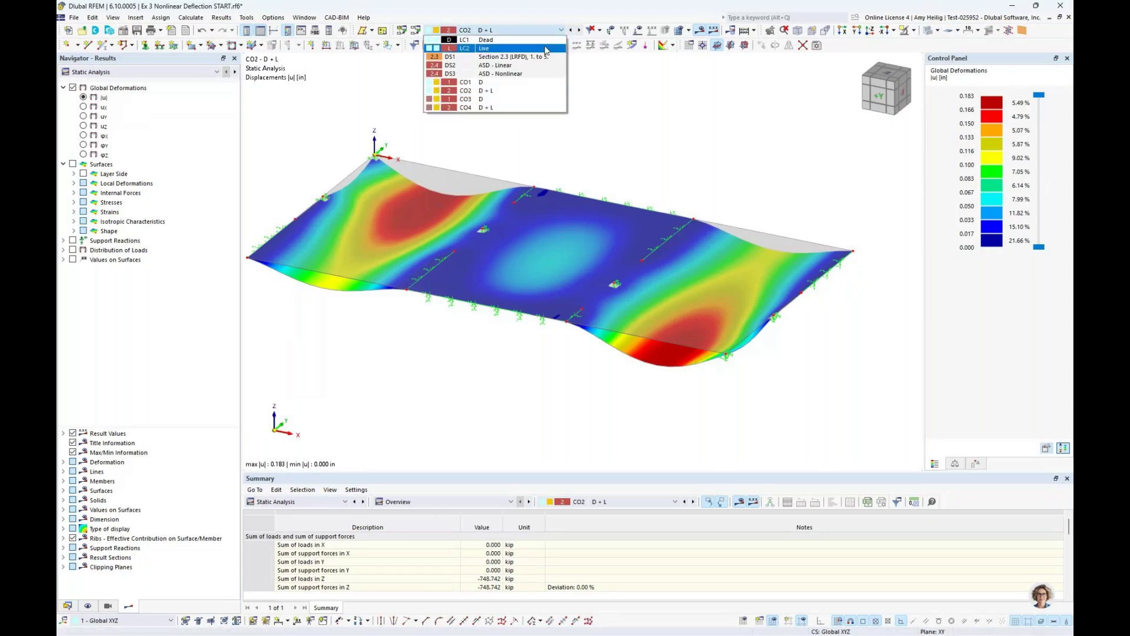
pyautogui.click(528, 107)
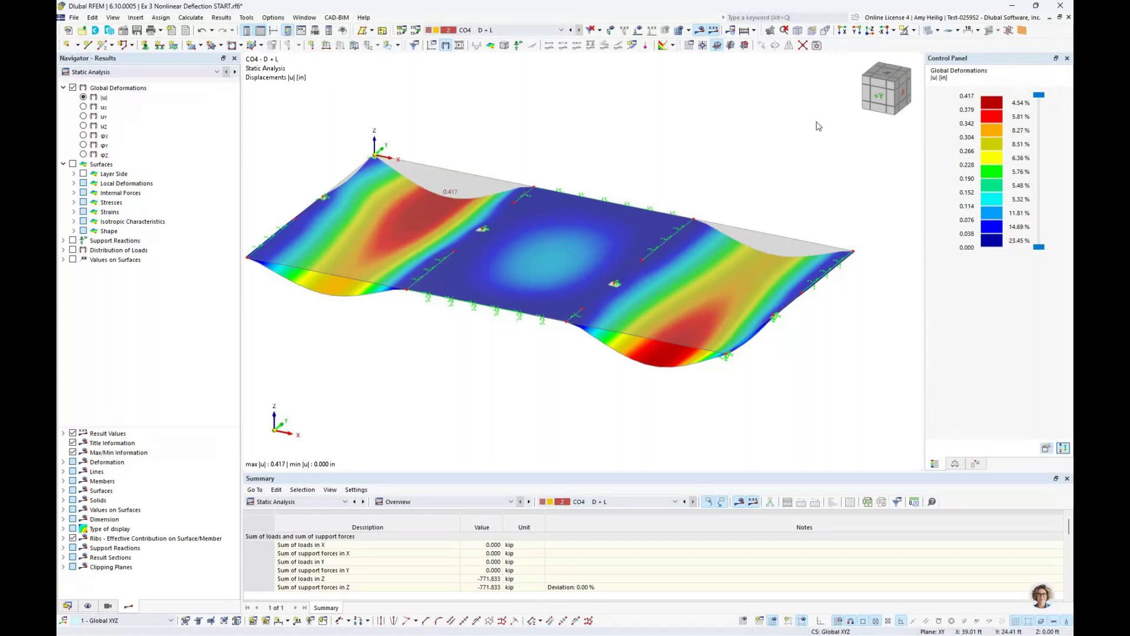
# - Switch to the PowerPoint slide show and display the Concrete Design Future Developments slide
pyautogui.click(321, 502)
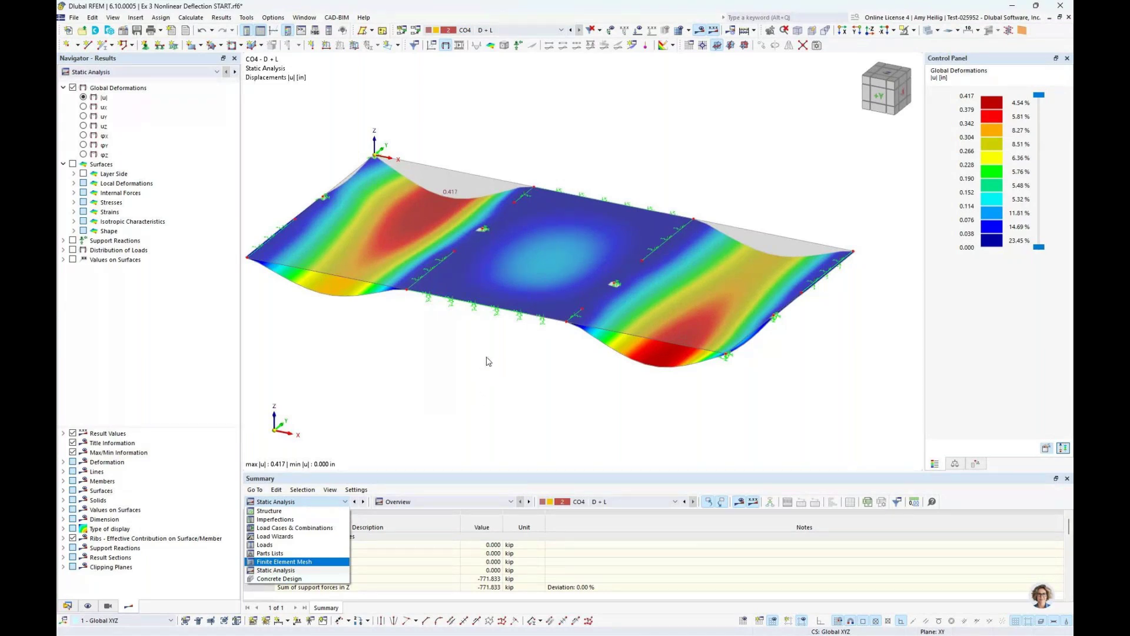
pyautogui.press('super+Tab')
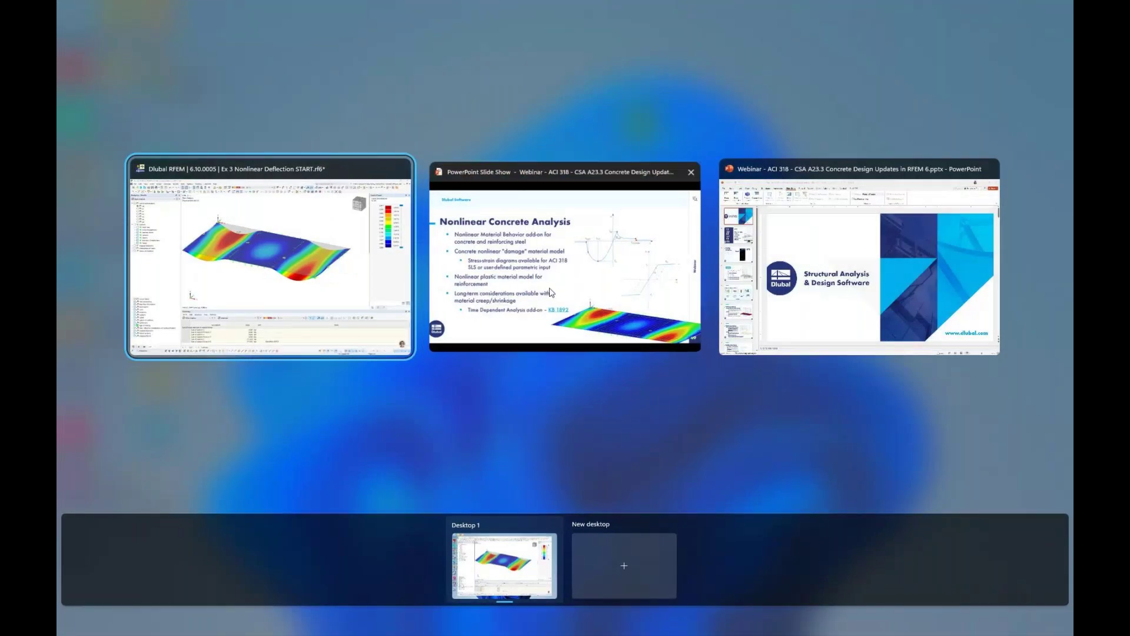
pyautogui.click(487, 352)
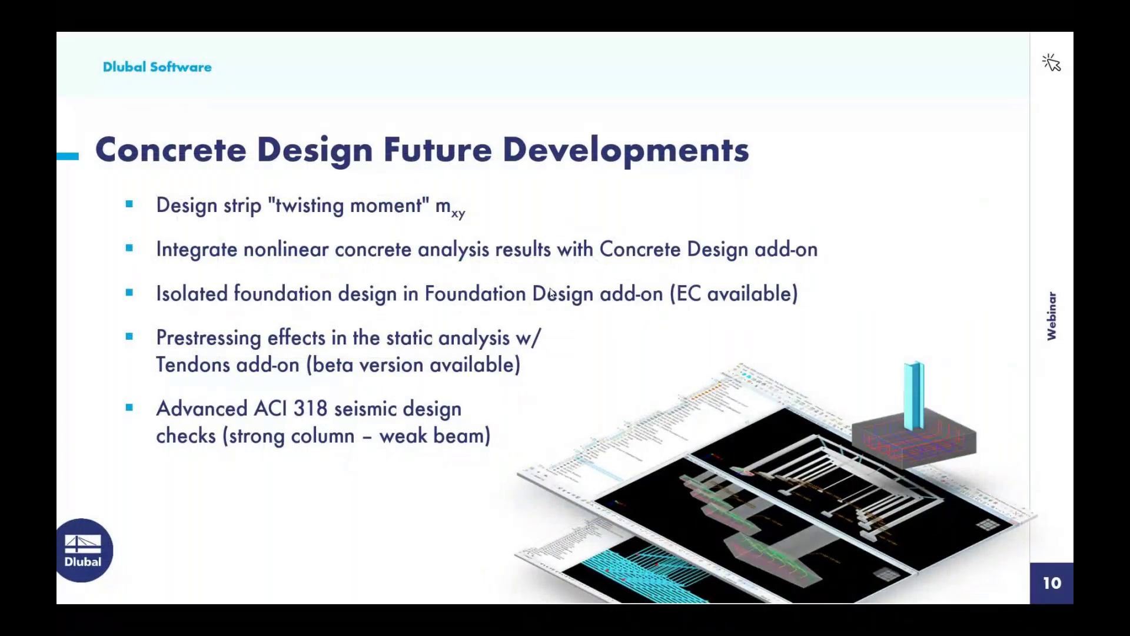